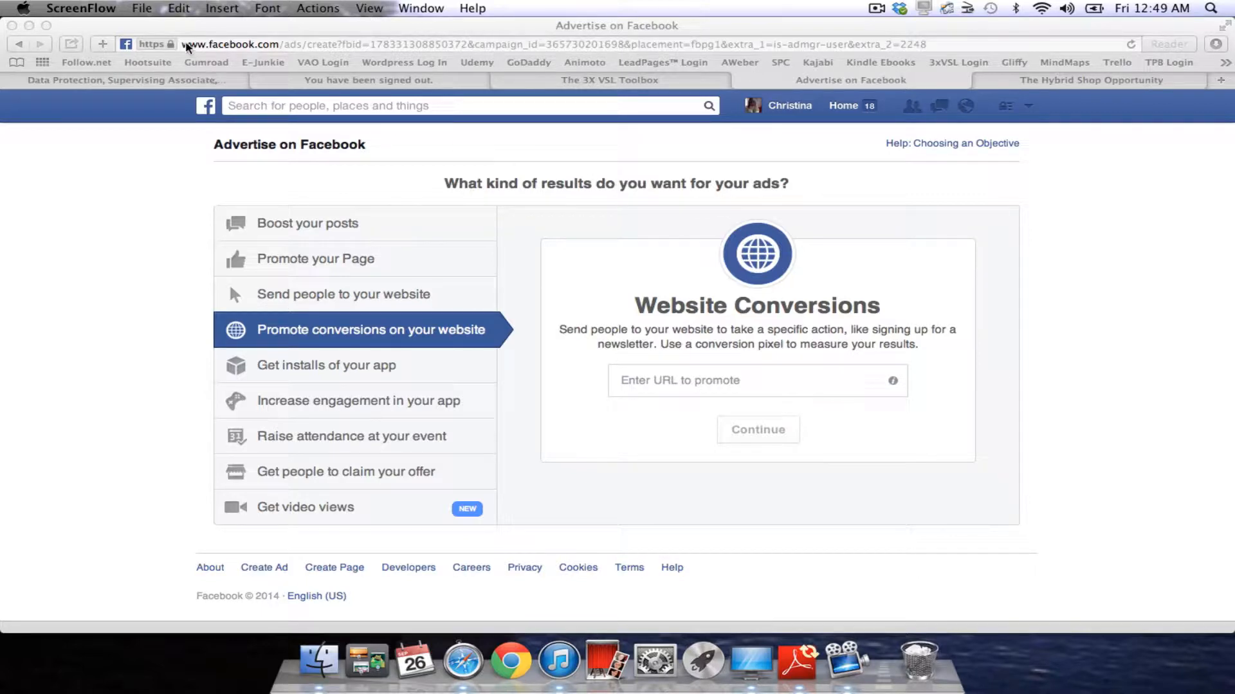
{"action": "left_click", "coordinate": [283, 63]}
{"action": "left_click", "coordinate": [734, 381]}
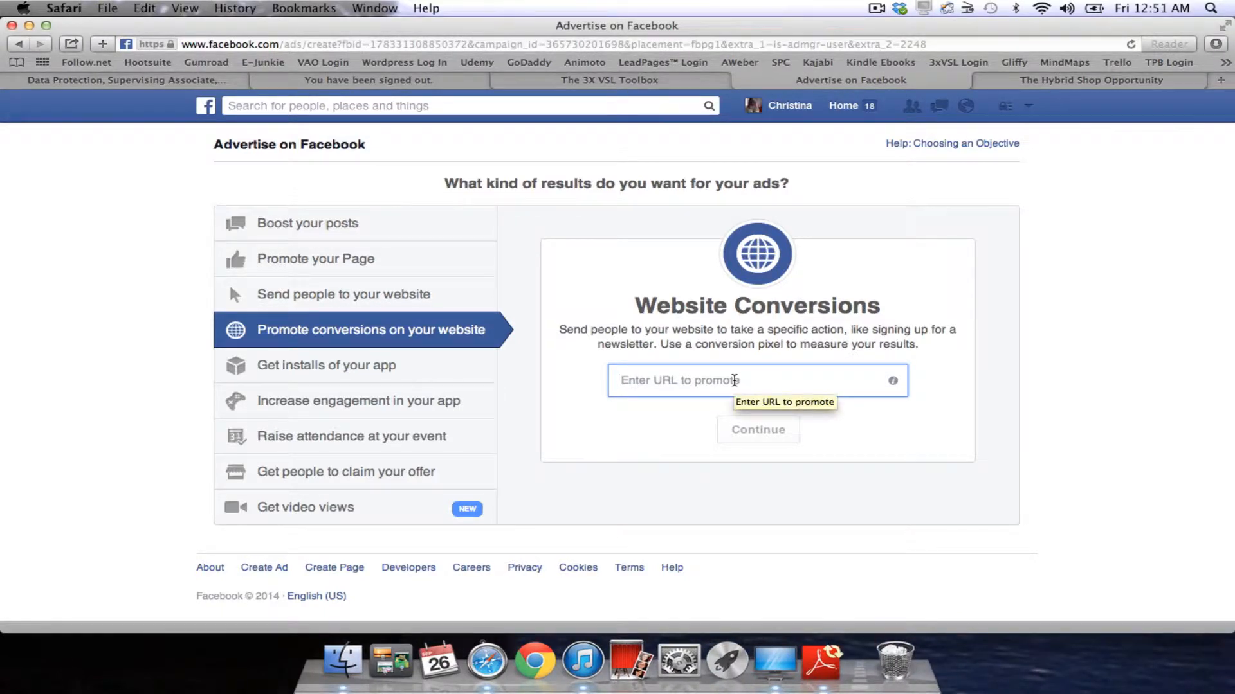
{"action": "type", "text": "http"}
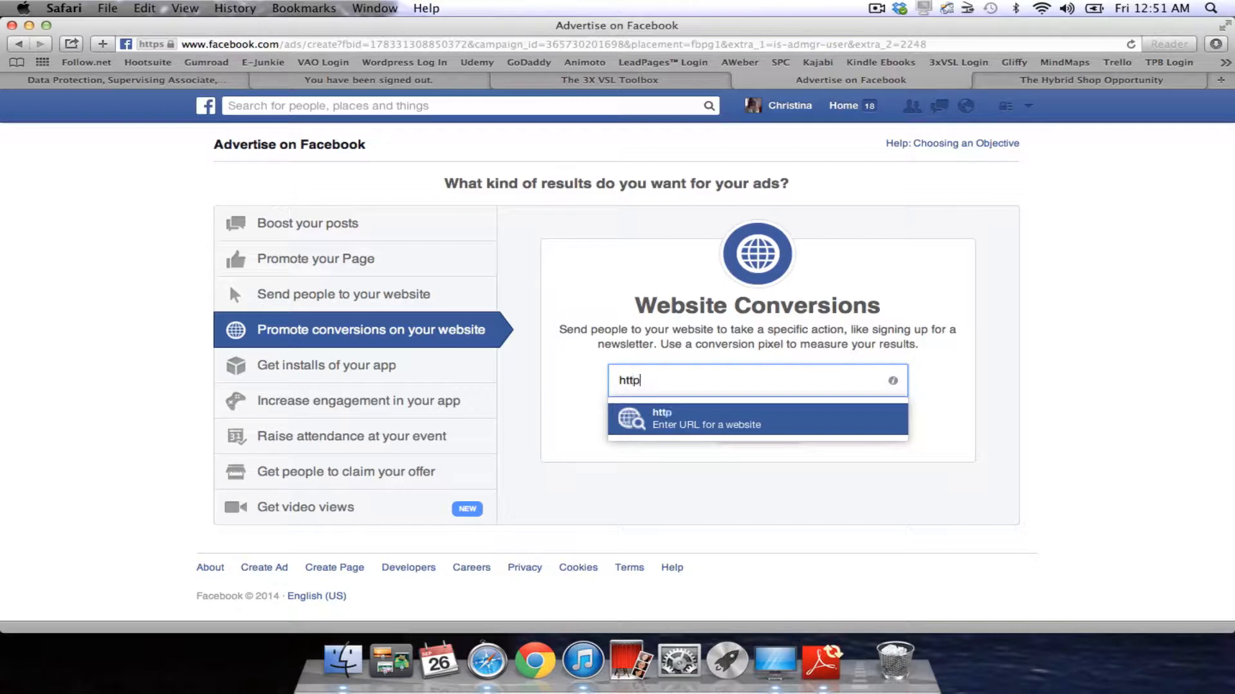
{"action": "type", "text": "://thehybridsho"}
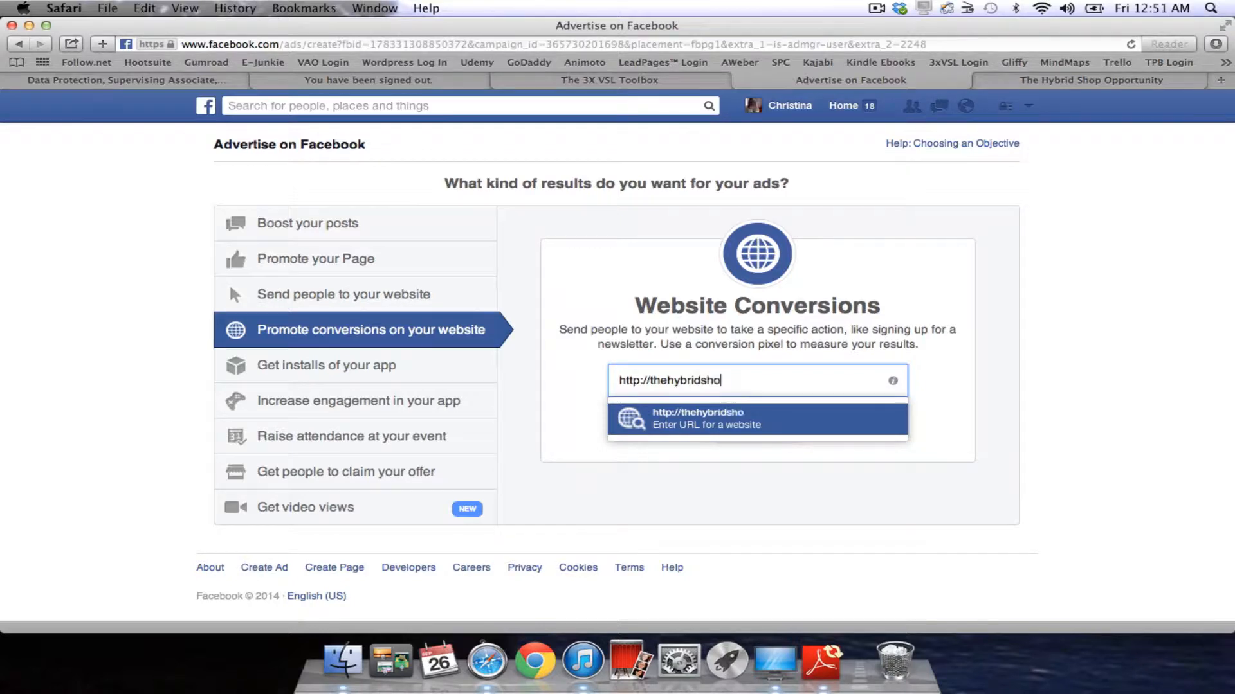
{"action": "type", "text": "popportunity.com"}
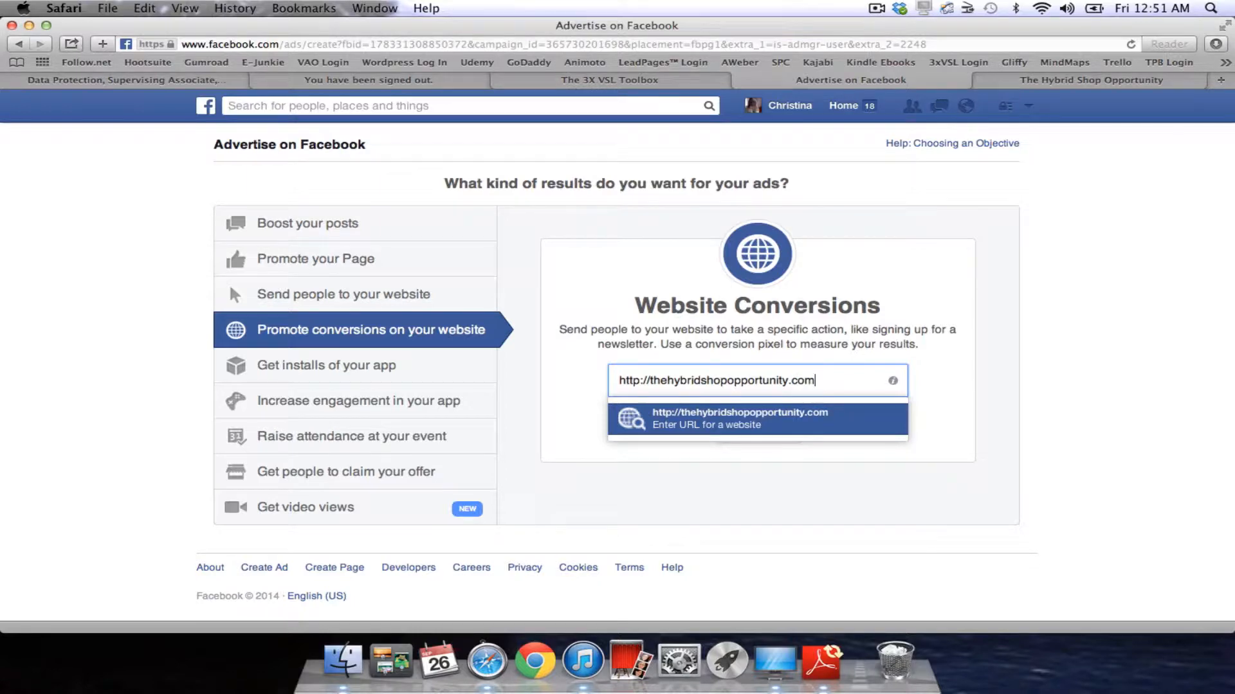
{"action": "key", "text": "Return"}
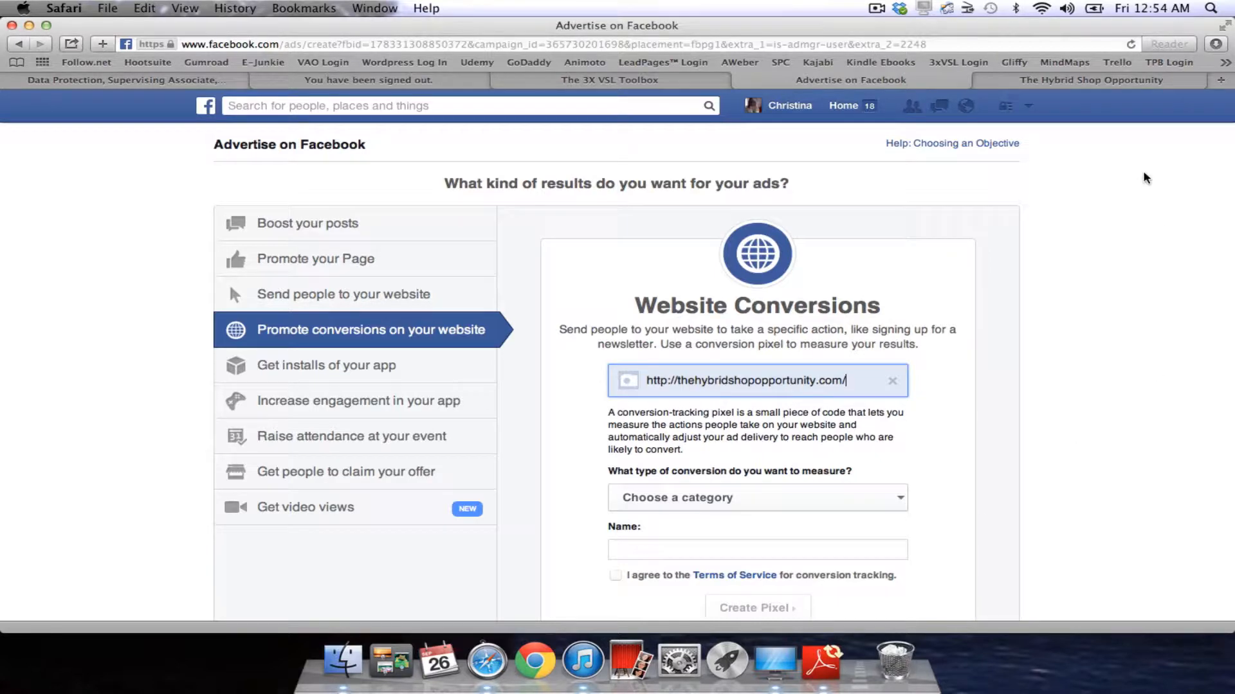
Switch to The Hybrid Shop Opportunity editor in LeadPages and bring up its publish options.
{"action": "left_click", "coordinate": [1108, 82]}
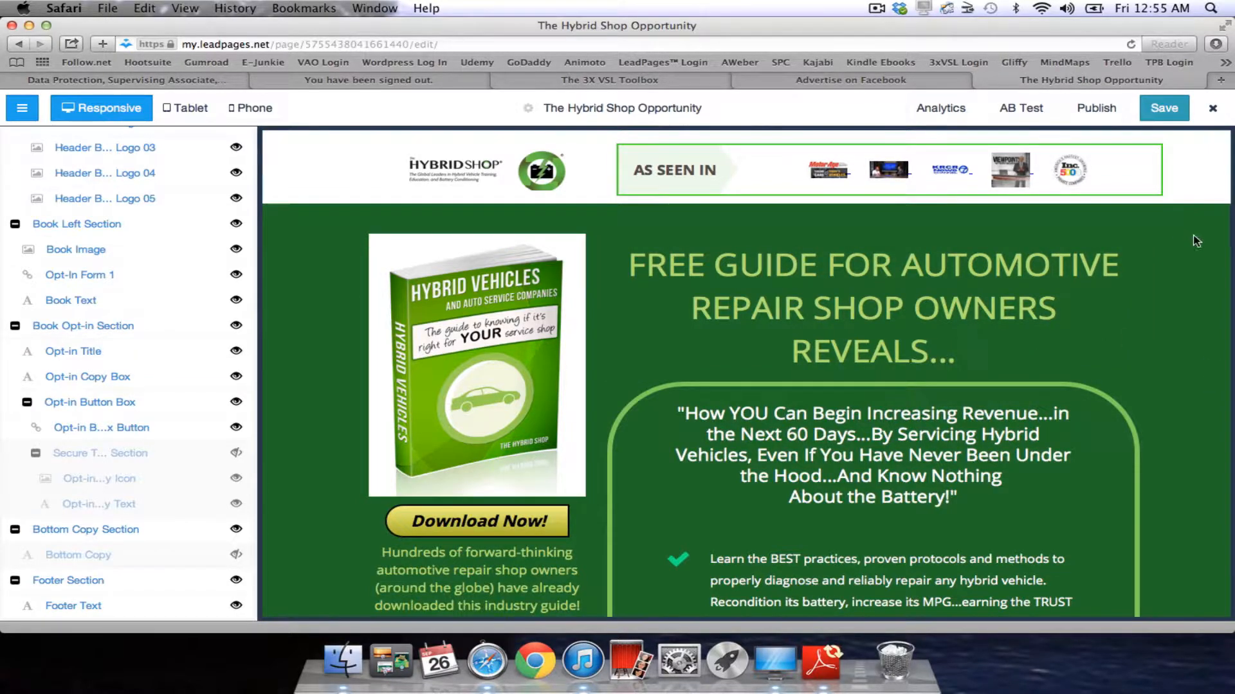
{"action": "left_click", "coordinate": [1099, 115]}
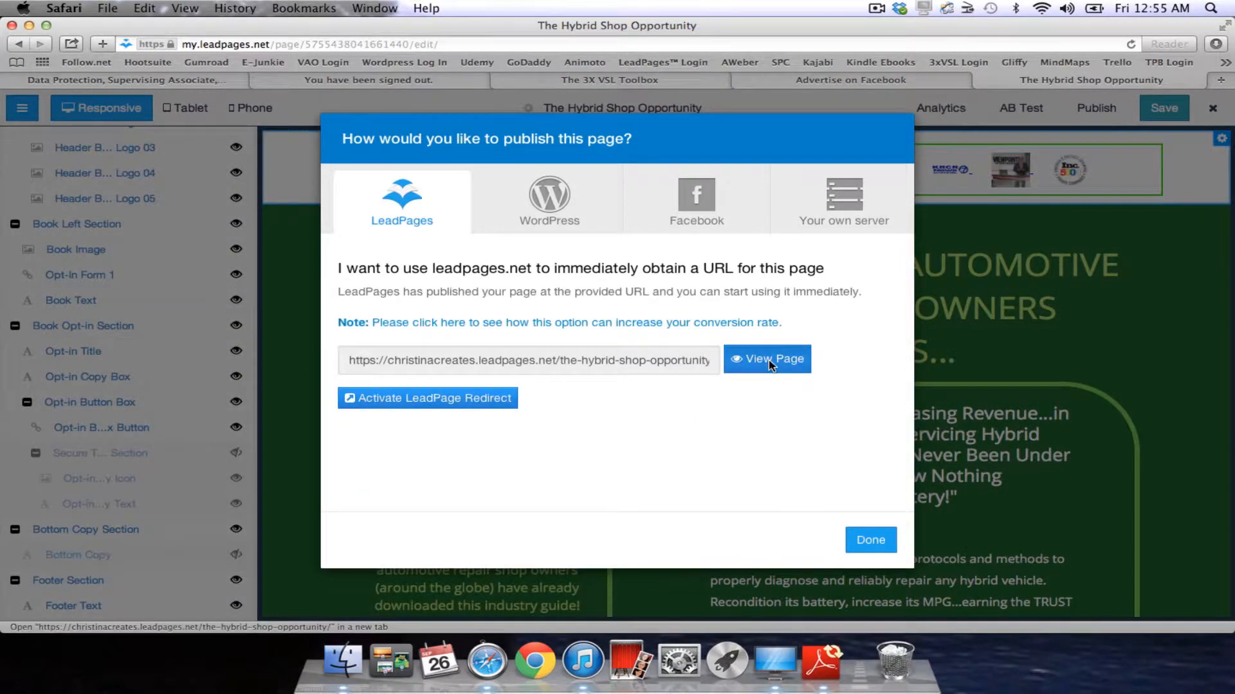
View the live Hybrid Shop page and test its YES! SEND ME THE FREE GUIDE opt-in popup.
{"action": "left_click", "coordinate": [769, 360]}
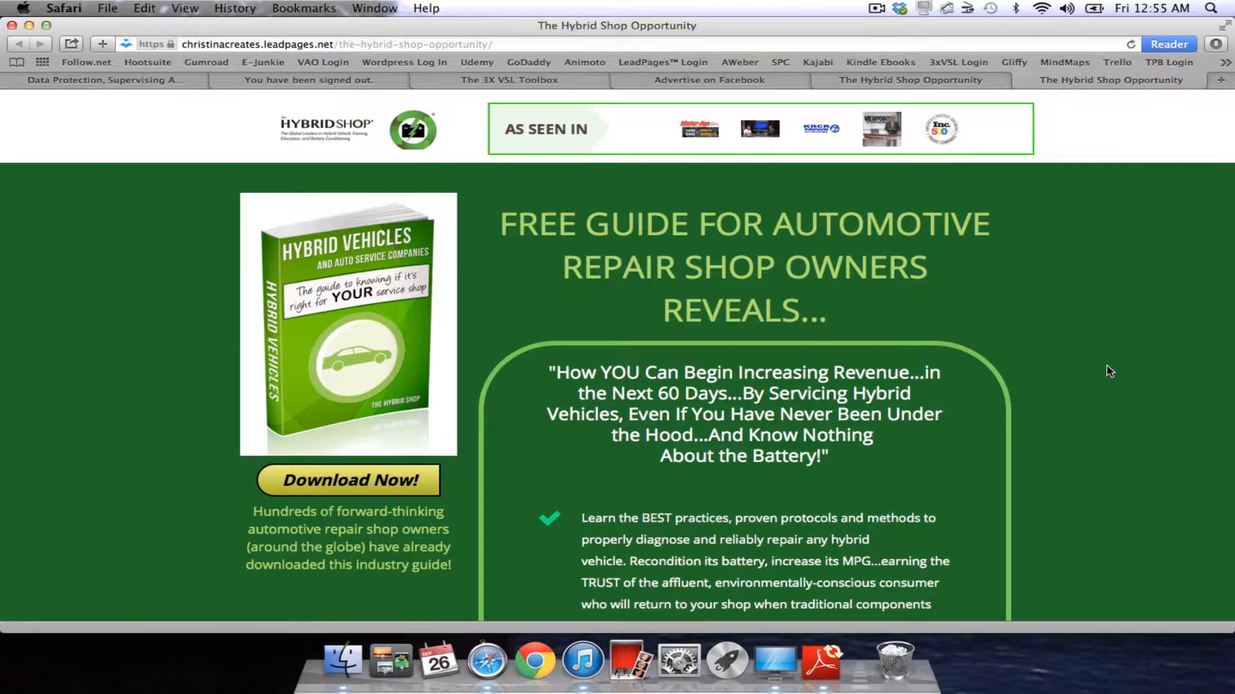
{"action": "scroll", "coordinate": [1110, 371], "scroll_direction": "down", "scroll_amount": 3}
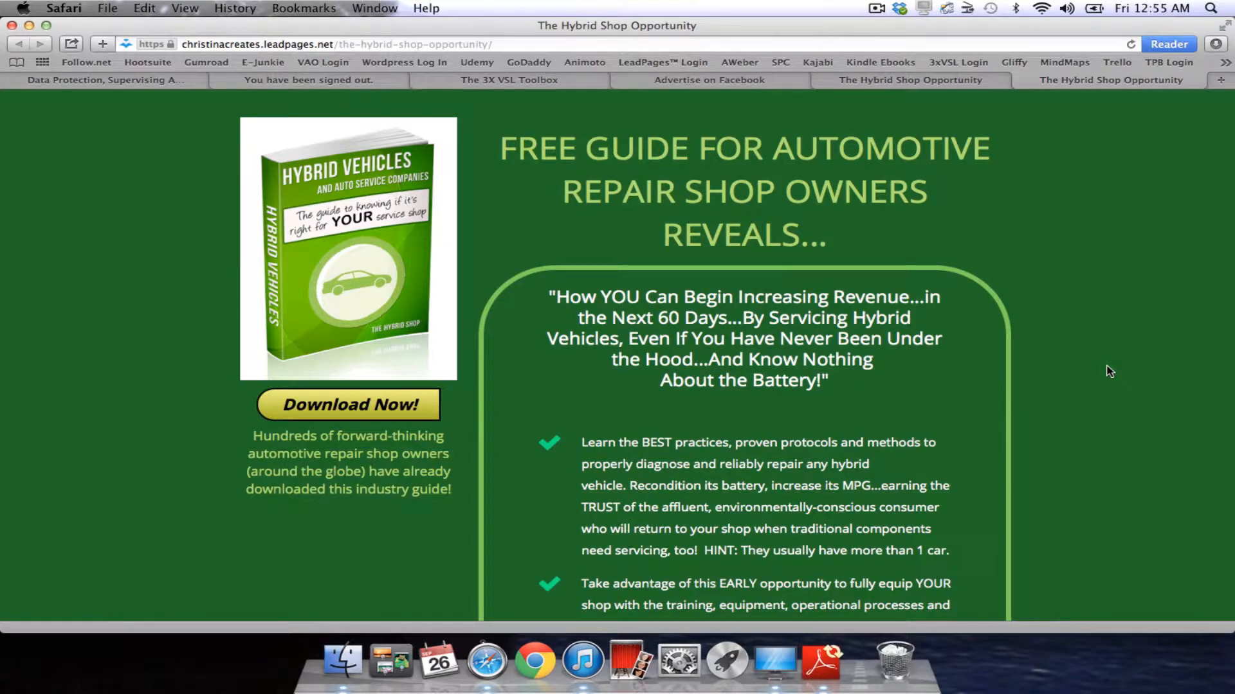
{"action": "scroll", "coordinate": [1110, 371], "scroll_direction": "down", "scroll_amount": 15}
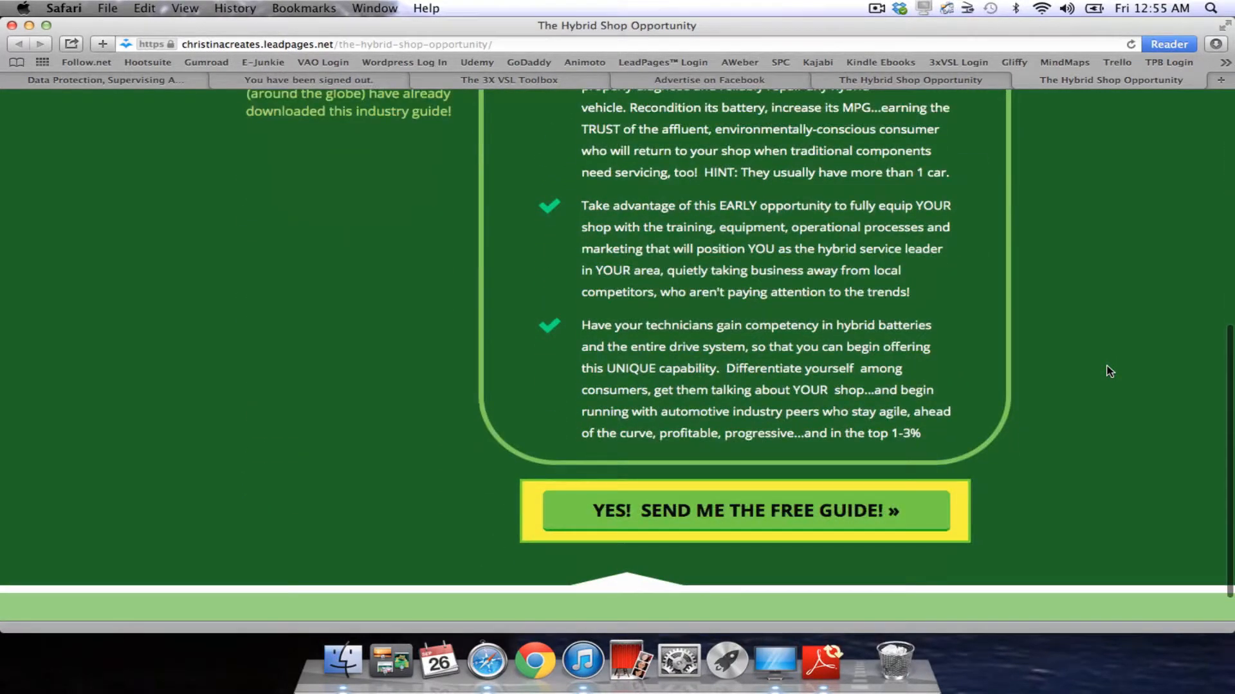
{"action": "left_click", "coordinate": [829, 479]}
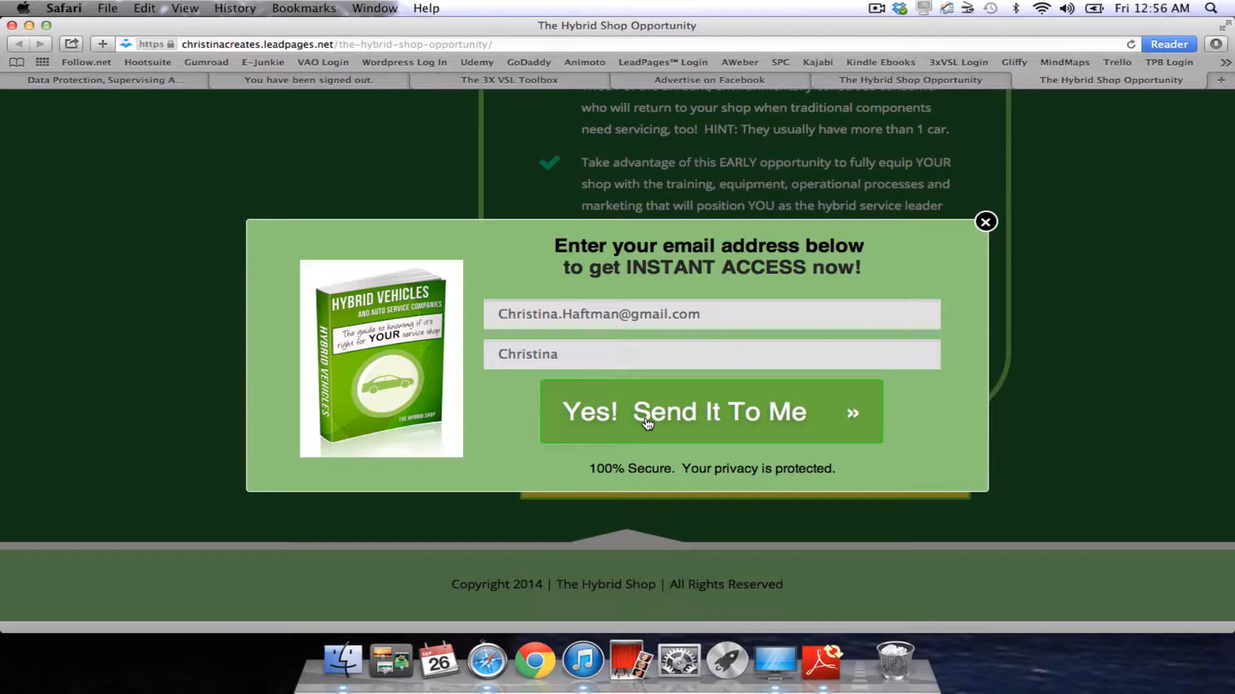
Close the LeadPages publish dialog and return to the Facebook ad setup.
{"action": "left_click", "coordinate": [923, 82]}
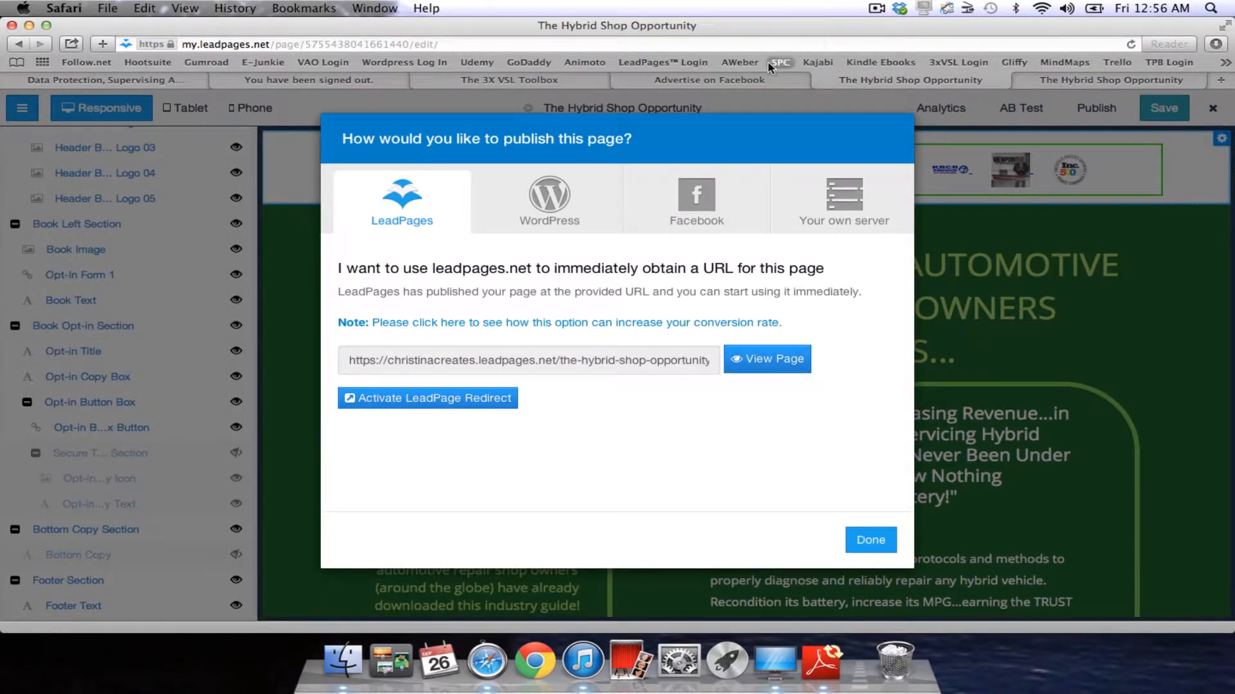
{"action": "left_click", "coordinate": [870, 540]}
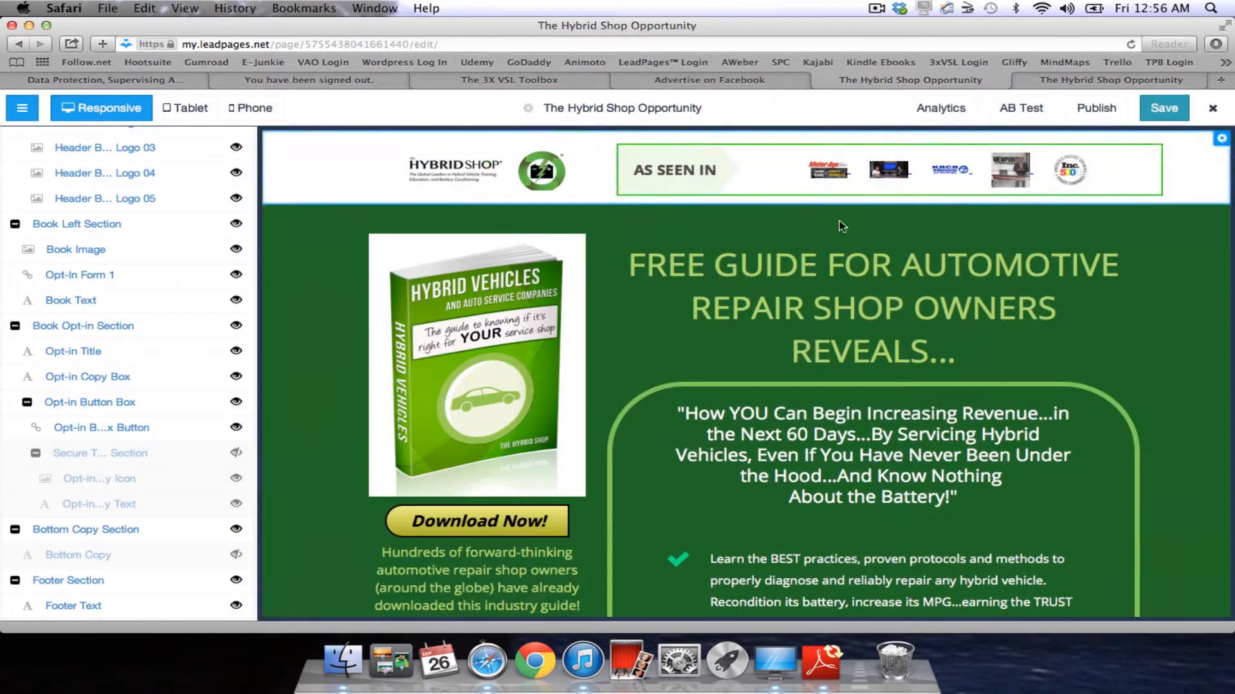
{"action": "left_click", "coordinate": [784, 77]}
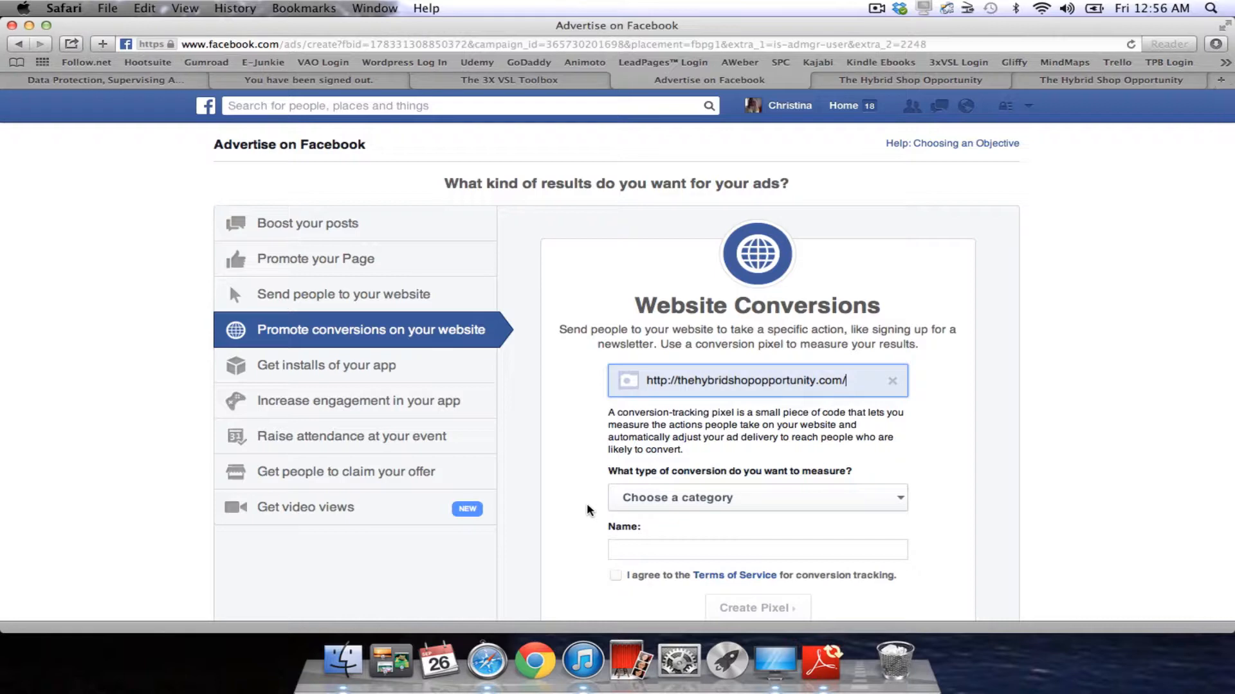
Show the conversion category choices in the Website Conversions pixel form.
{"action": "scroll", "coordinate": [587, 510], "scroll_direction": "down", "scroll_amount": 5}
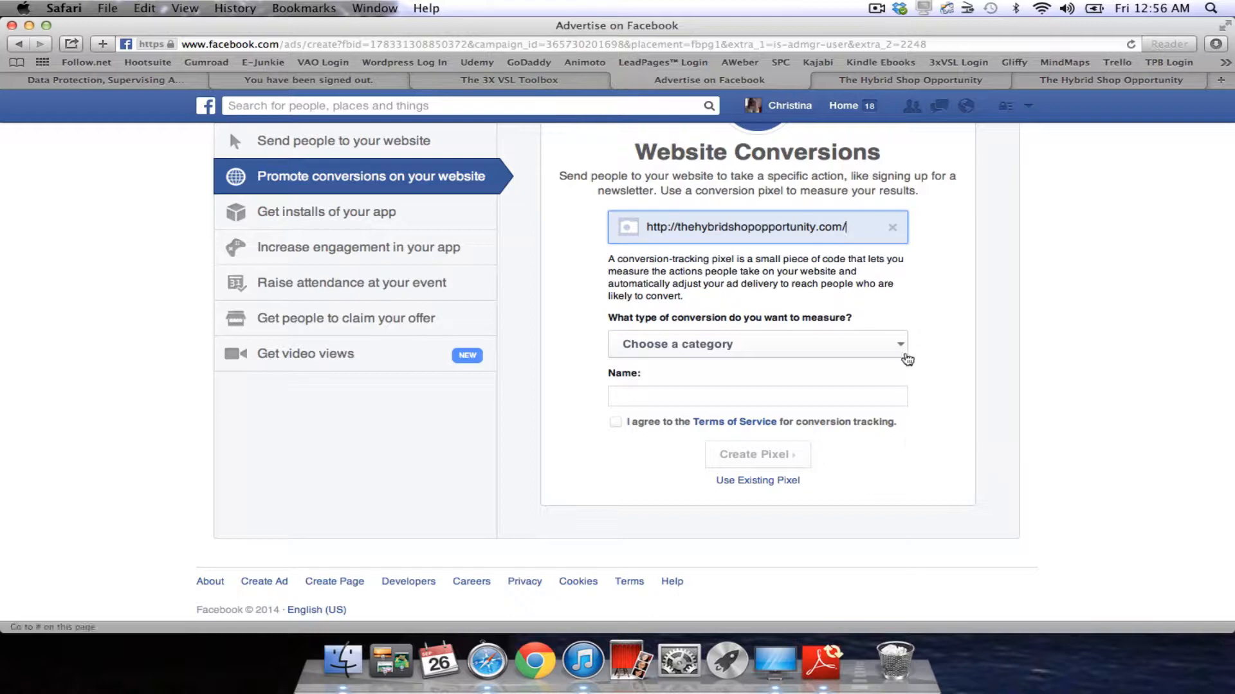
{"action": "left_click", "coordinate": [907, 359]}
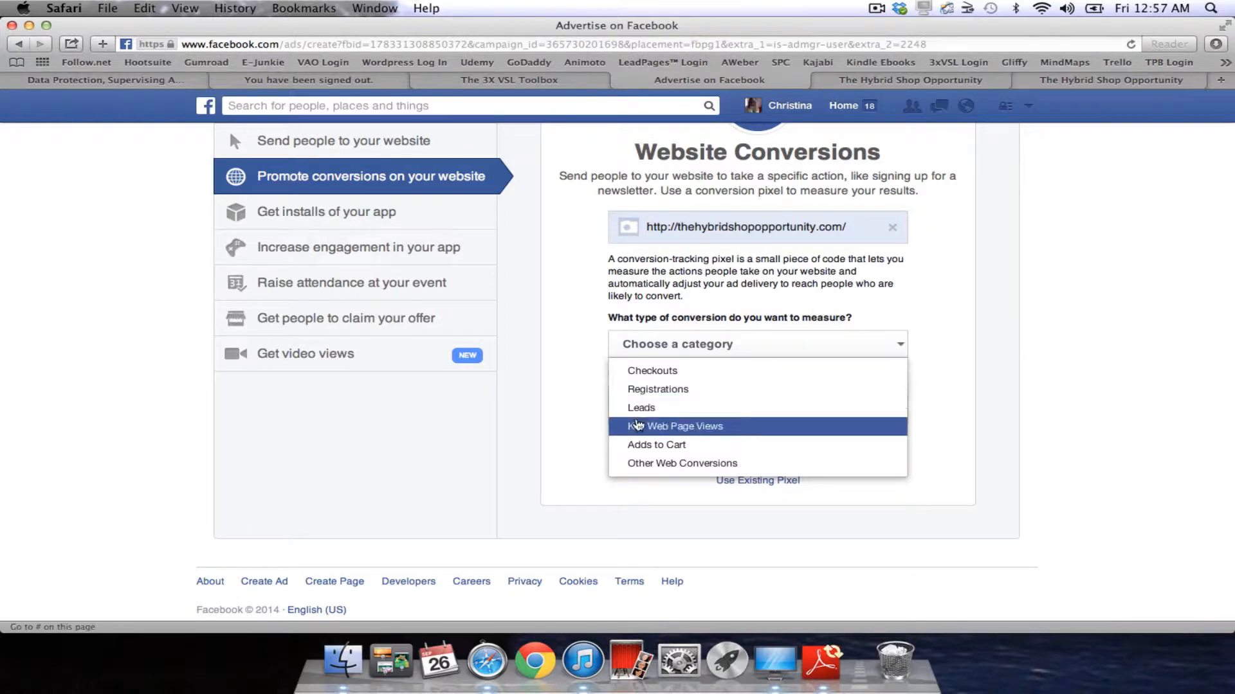
Create a named pixel measuring Leads, accepting the conversion-tracking Terms of Service.
{"action": "left_click", "coordinate": [641, 410]}
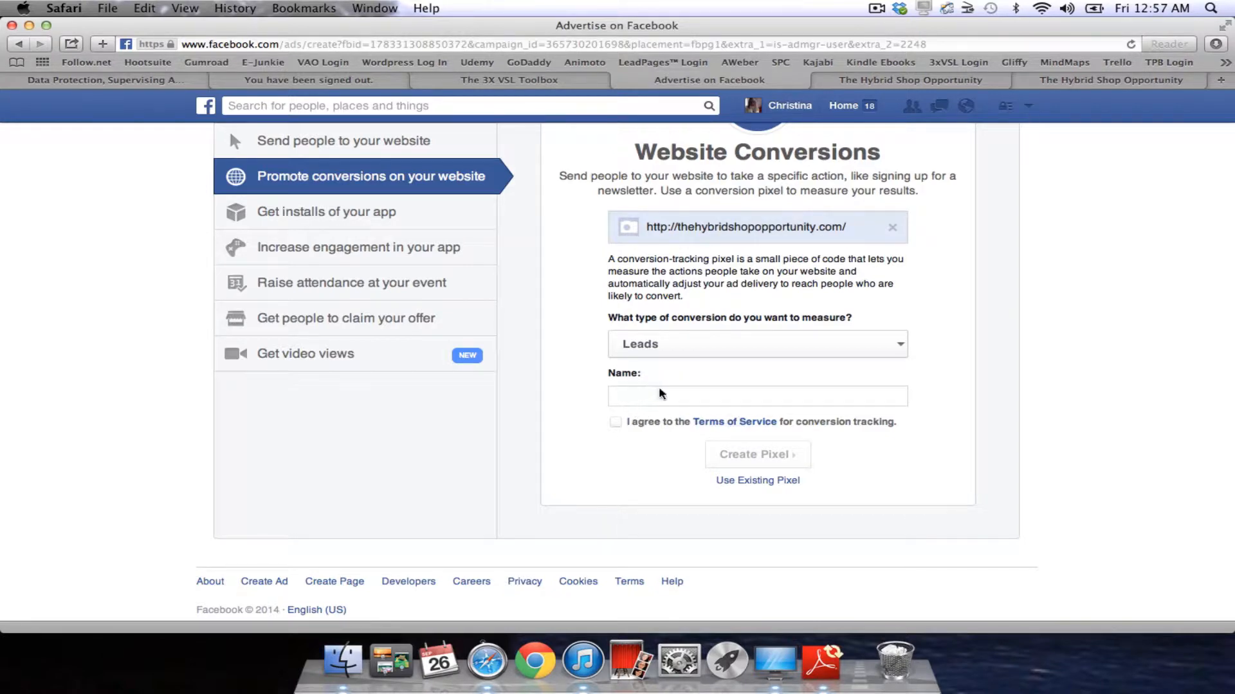
{"action": "type", "text": "Christina"}
{"action": "left_click", "coordinate": [616, 423]}
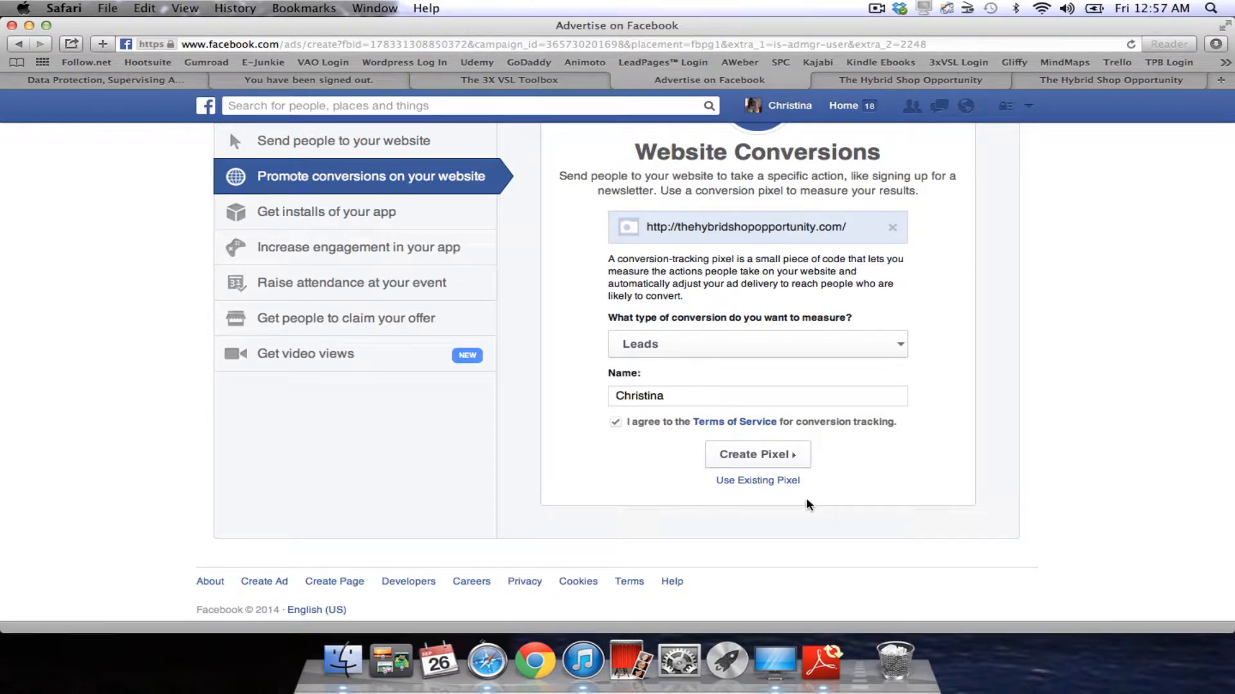
{"action": "left_click", "coordinate": [755, 454]}
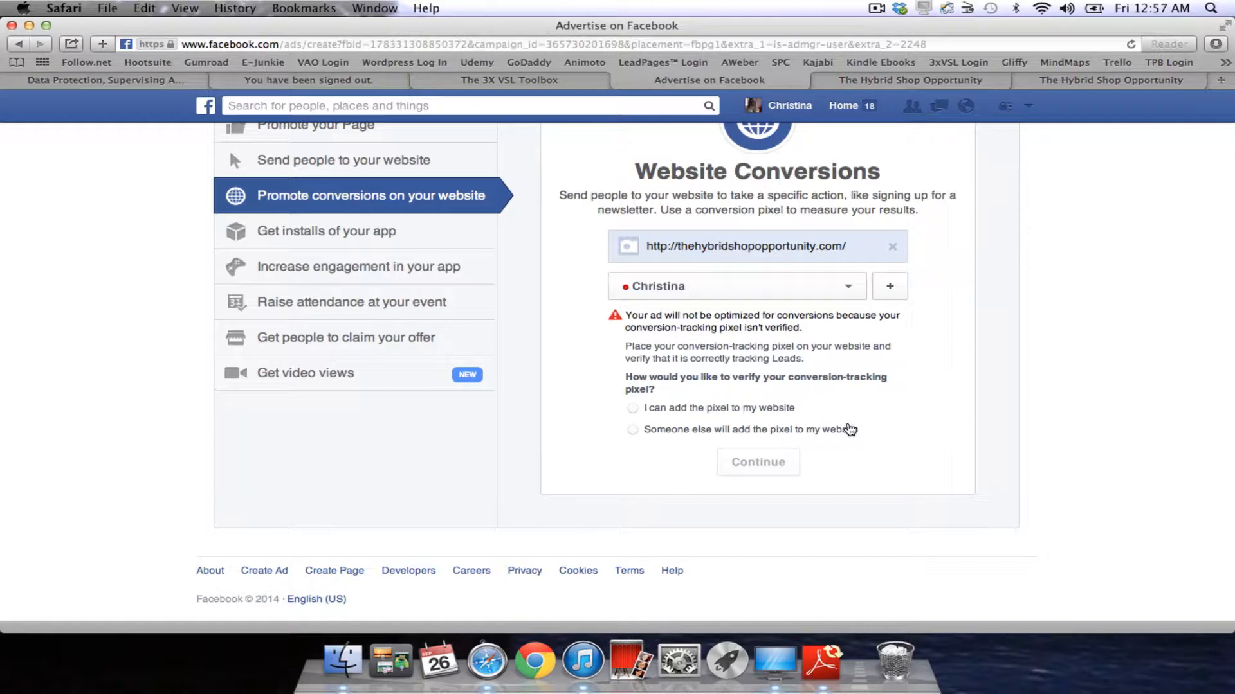
Choose to install the conversion pixel on the website yourself.
{"action": "left_click", "coordinate": [632, 408]}
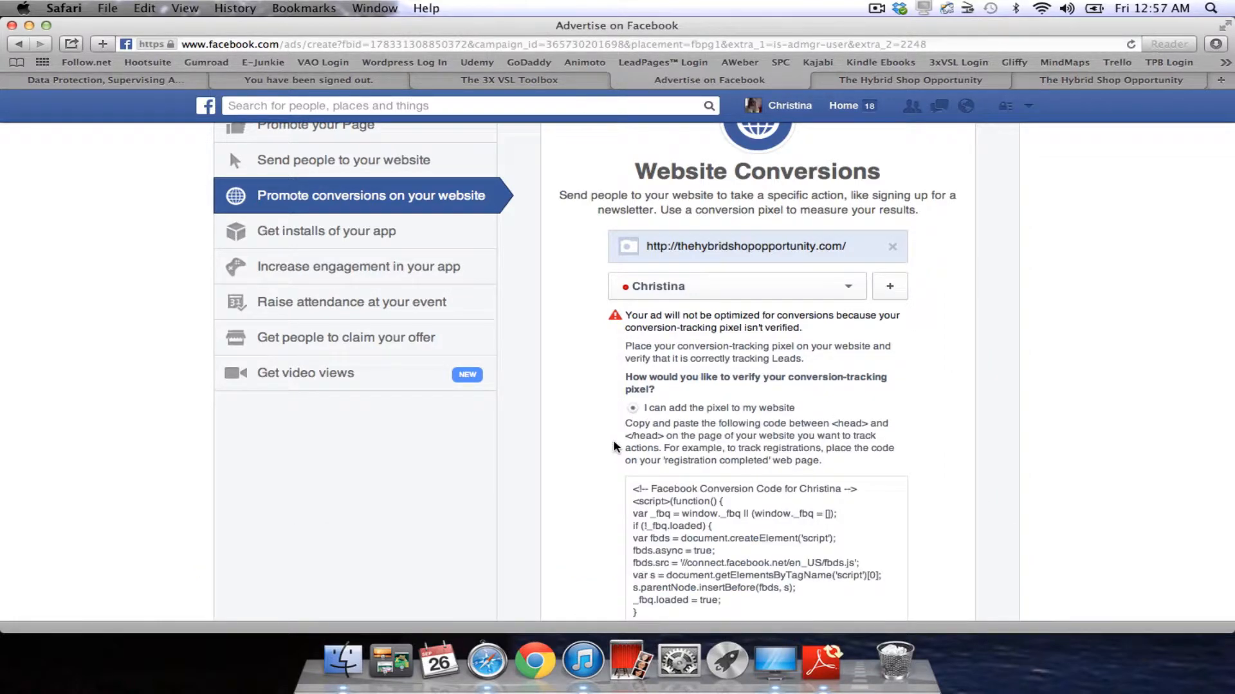
{"action": "scroll", "coordinate": [615, 447], "scroll_direction": "down", "scroll_amount": 5}
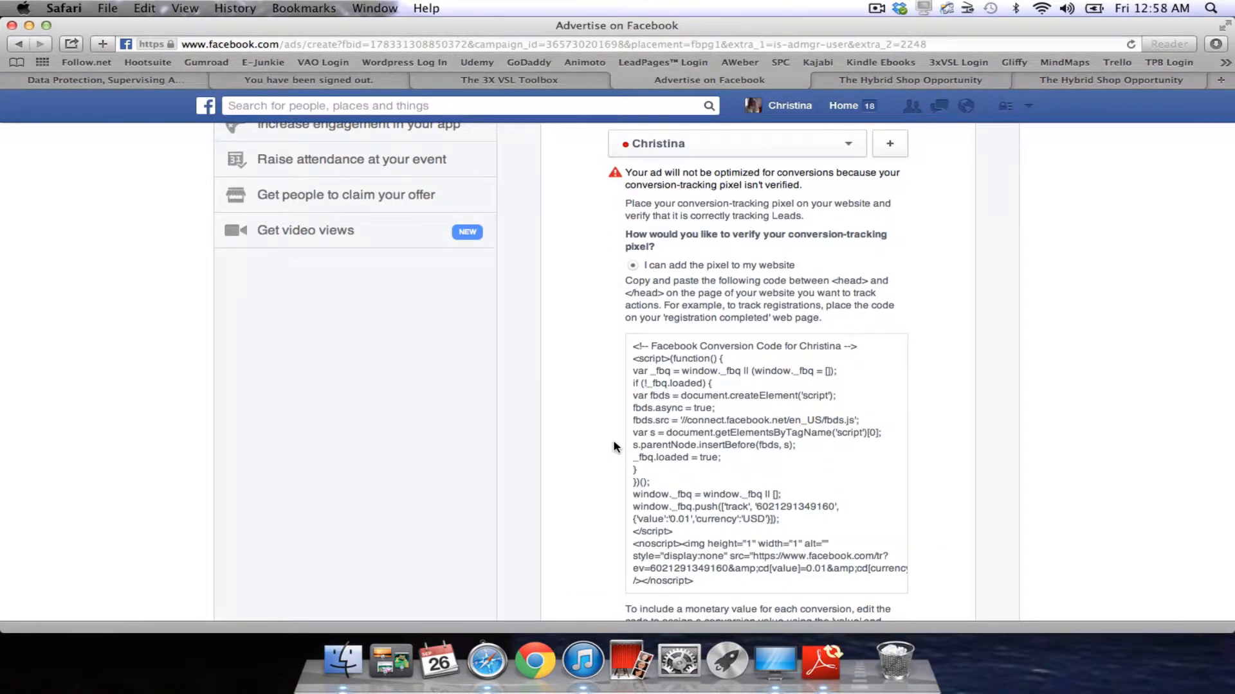
{"action": "scroll", "coordinate": [614, 447], "scroll_direction": "down", "scroll_amount": 6}
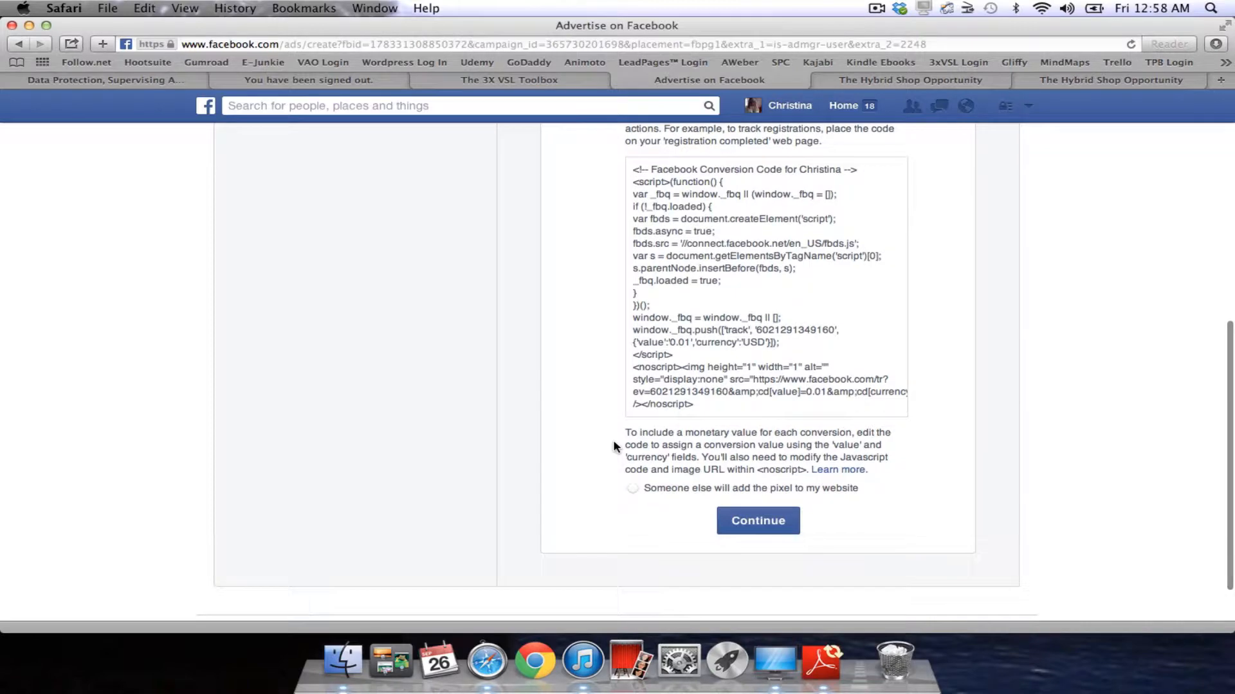
{"action": "scroll", "coordinate": [614, 447], "scroll_direction": "up", "scroll_amount": 2}
Copy the conversion pixel code and switch to the Hybrid Shop Opportunity page editor.
{"action": "left_click", "coordinate": [769, 341]}
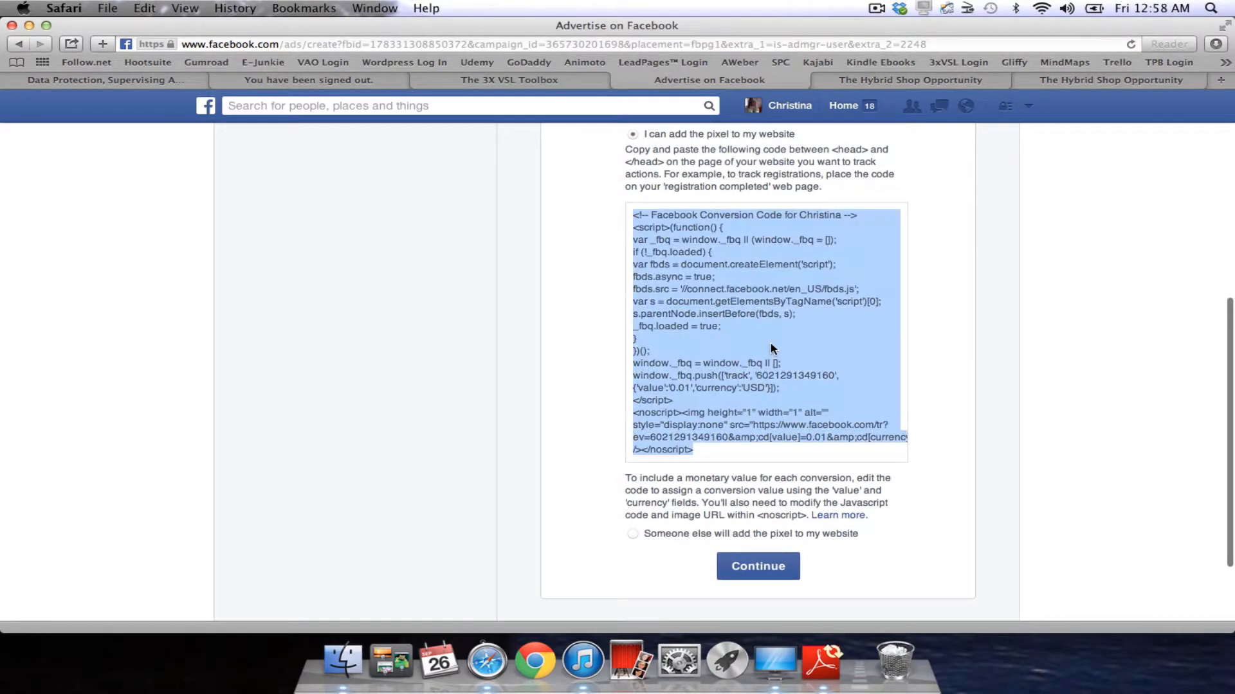
{"action": "right_click", "coordinate": [771, 347]}
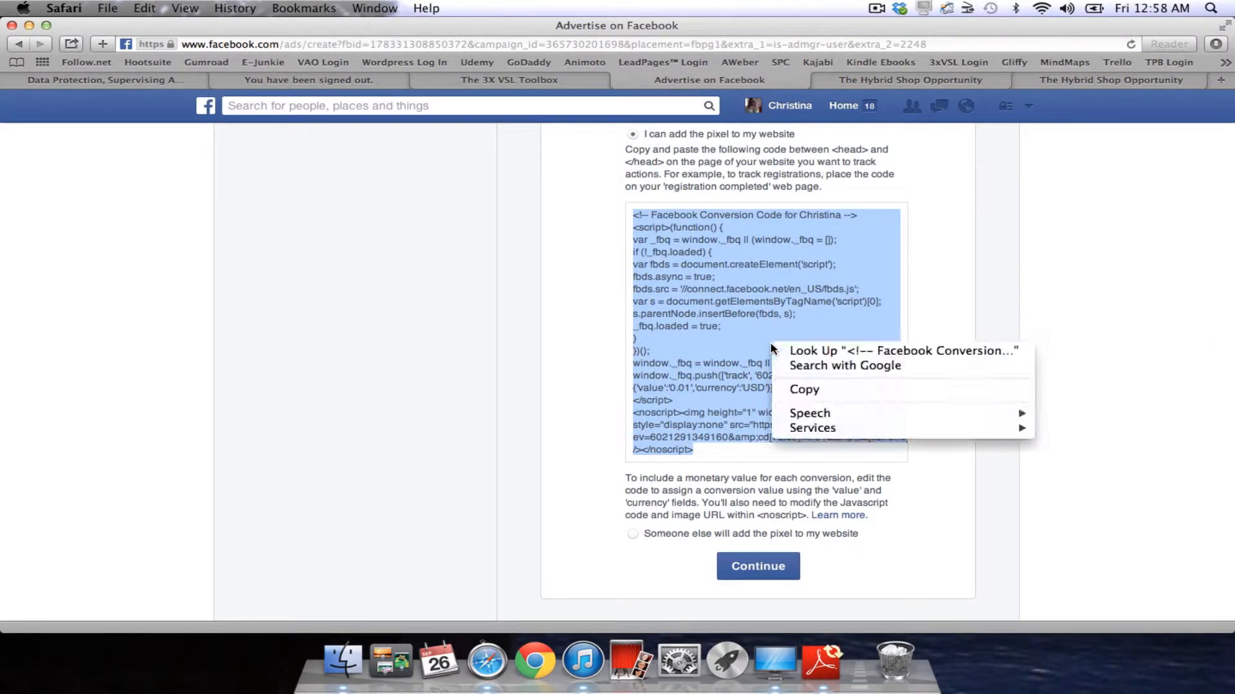
{"action": "left_click", "coordinate": [800, 390]}
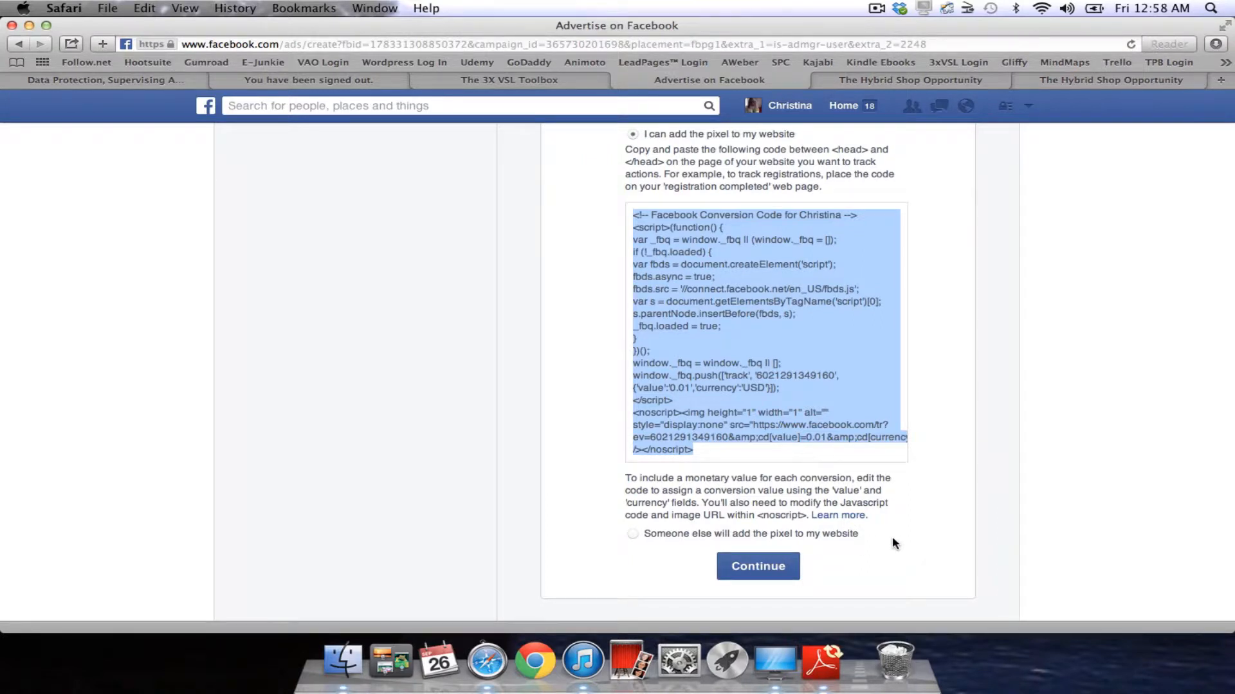
{"action": "scroll", "coordinate": [893, 543], "scroll_direction": "down", "scroll_amount": 2}
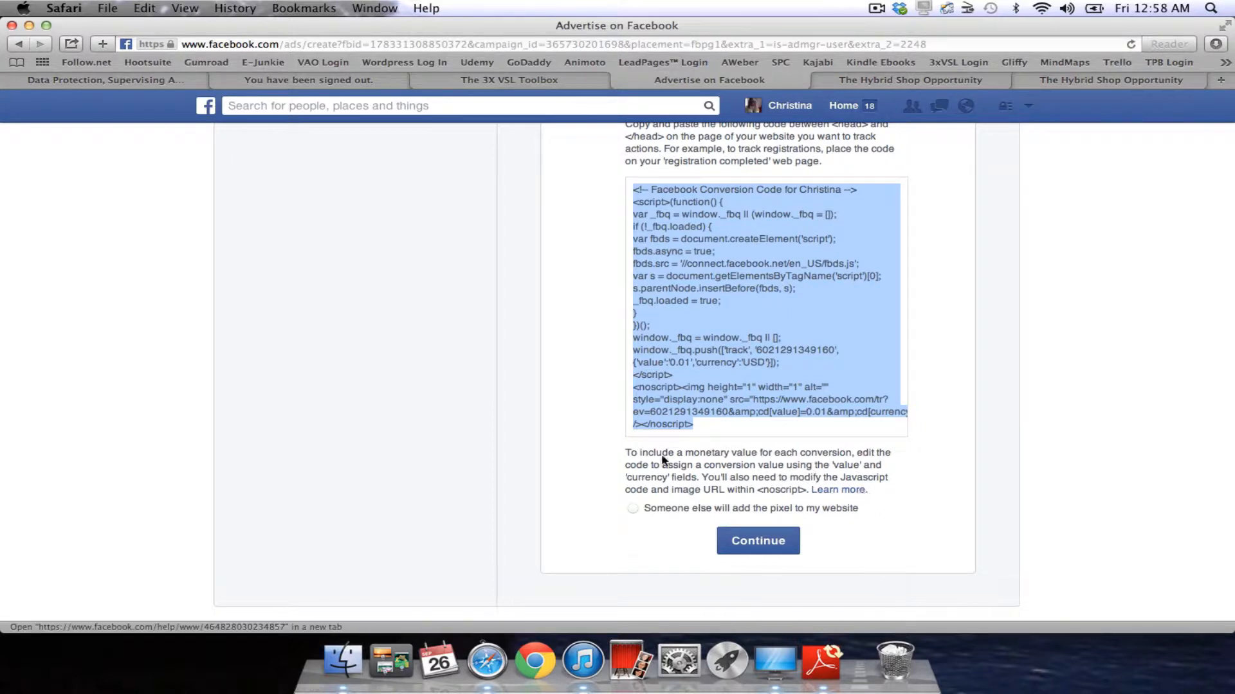
{"action": "left_click", "coordinate": [961, 80]}
{"action": "left_click", "coordinate": [740, 426]}
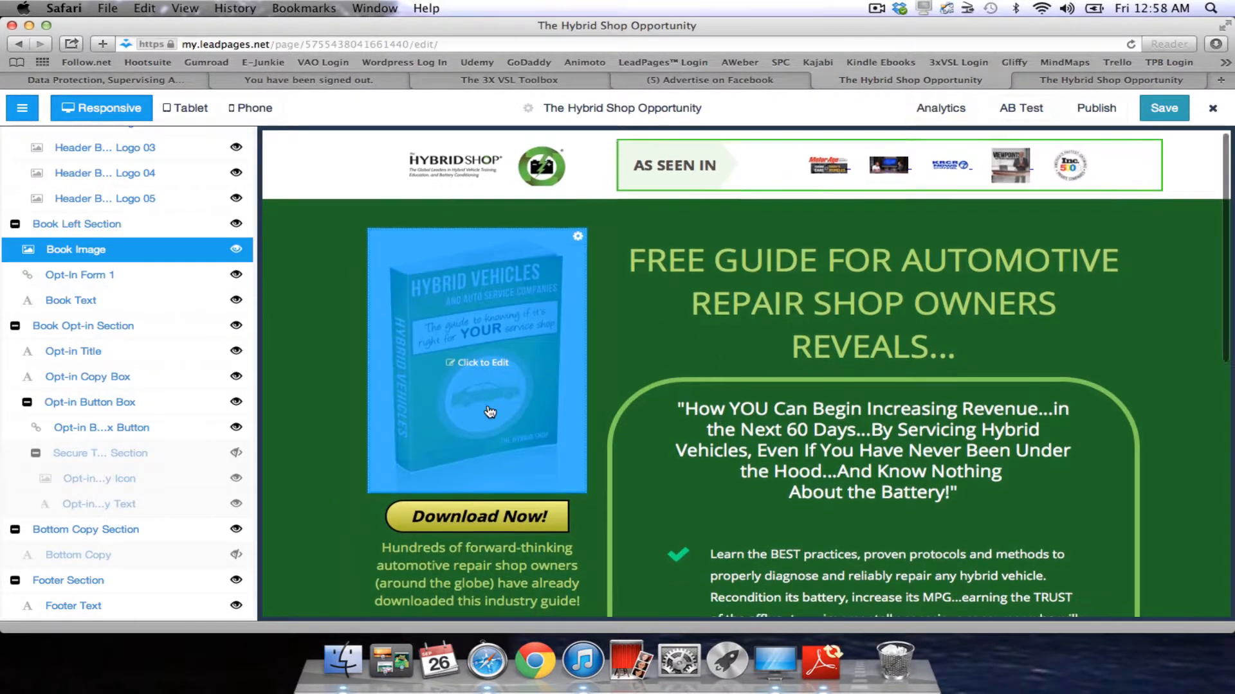
{"action": "scroll", "coordinate": [507, 412], "scroll_direction": "down", "scroll_amount": 10}
{"action": "scroll", "coordinate": [506, 408], "scroll_direction": "up", "scroll_amount": 10}
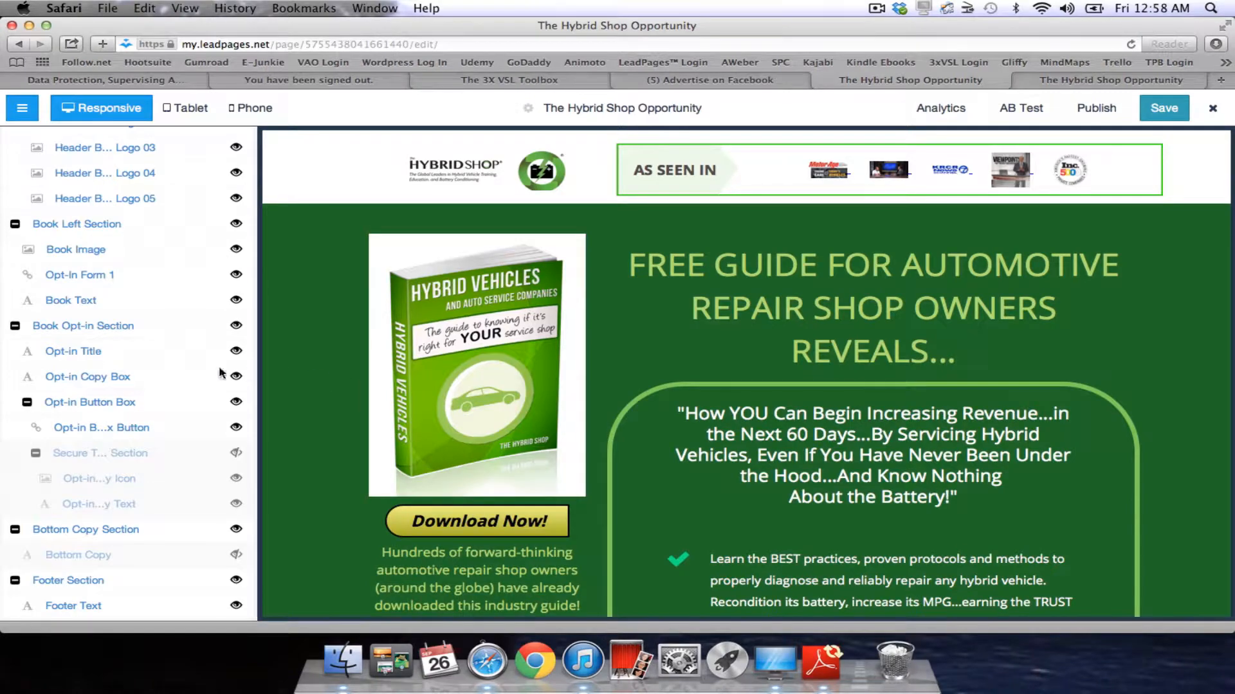
{"action": "scroll", "coordinate": [162, 323], "scroll_direction": "up", "scroll_amount": 6}
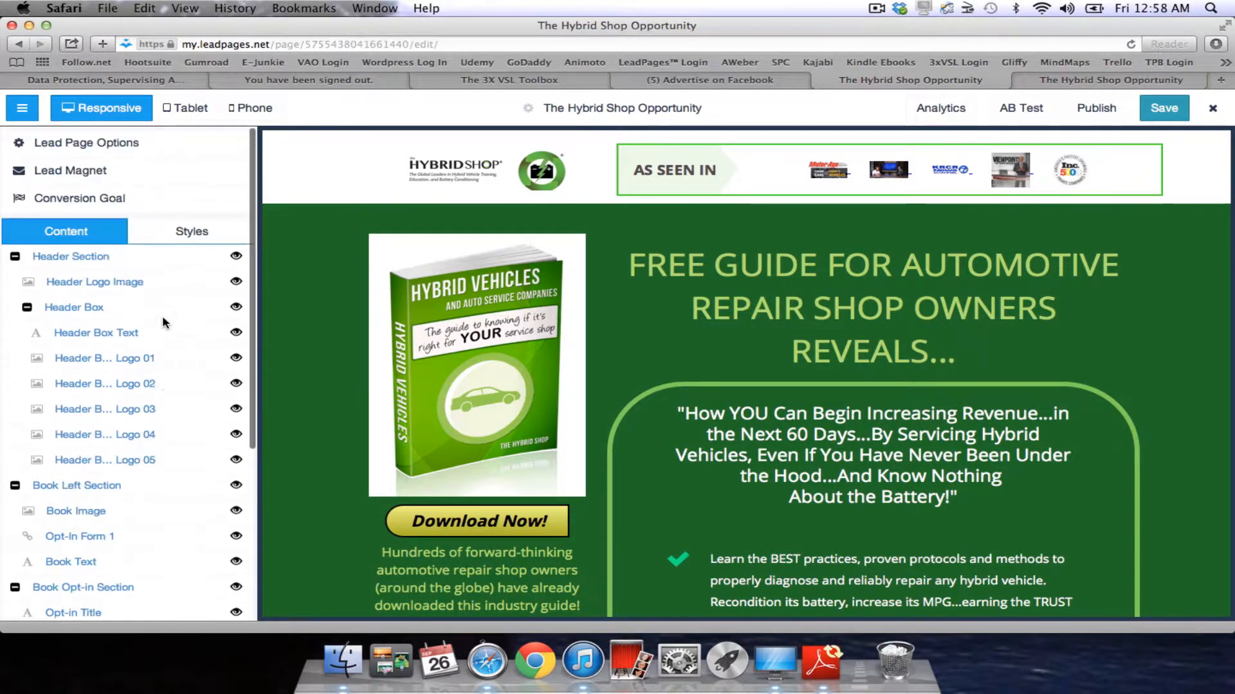
{"action": "left_click", "coordinate": [118, 143]}
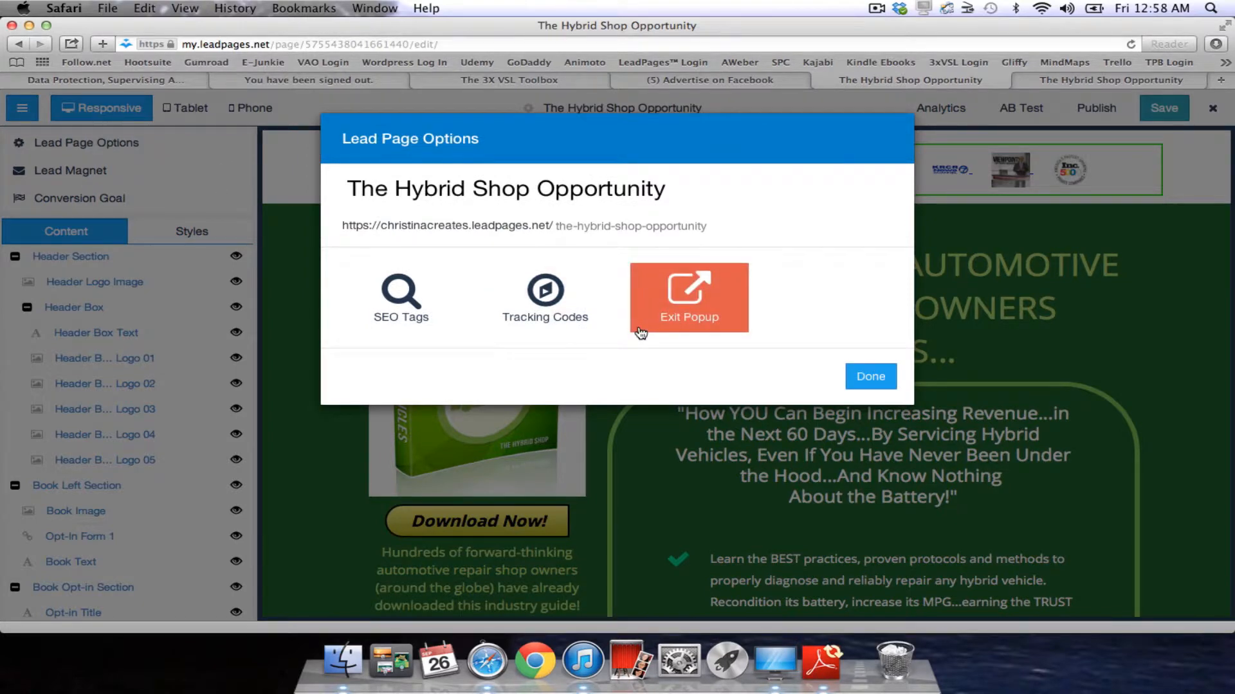
{"action": "left_click", "coordinate": [564, 296]}
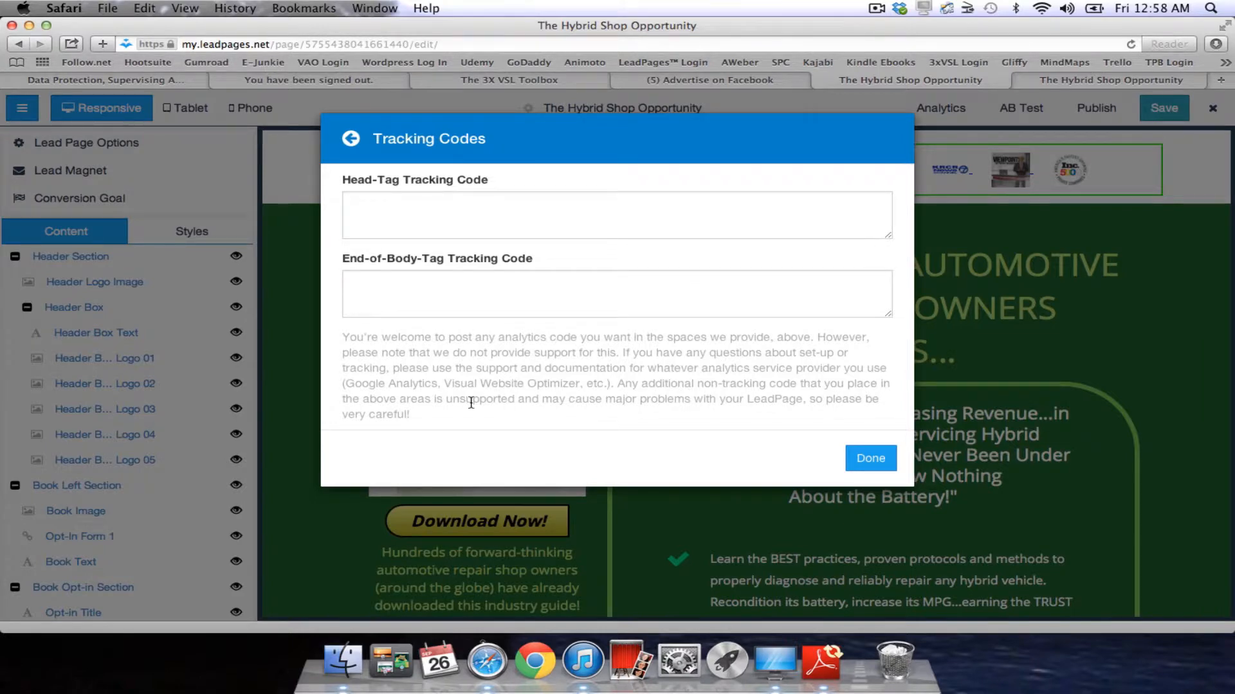
{"action": "left_click", "coordinate": [871, 459]}
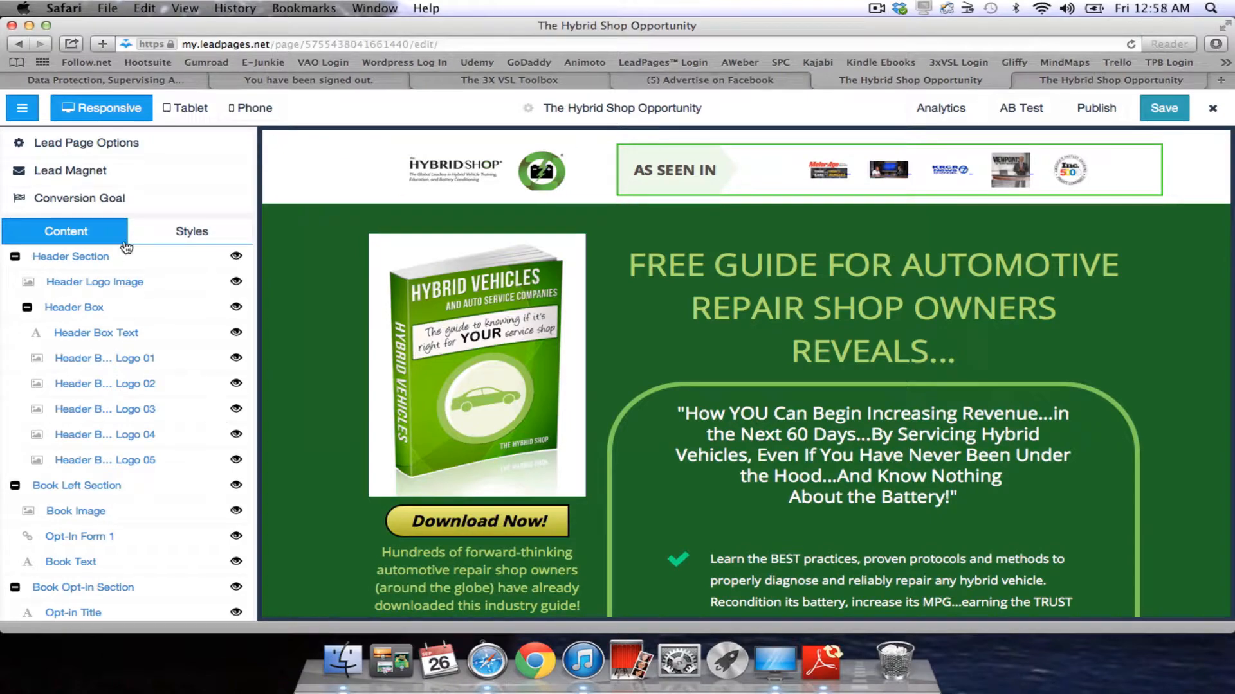
{"action": "left_click", "coordinate": [104, 171]}
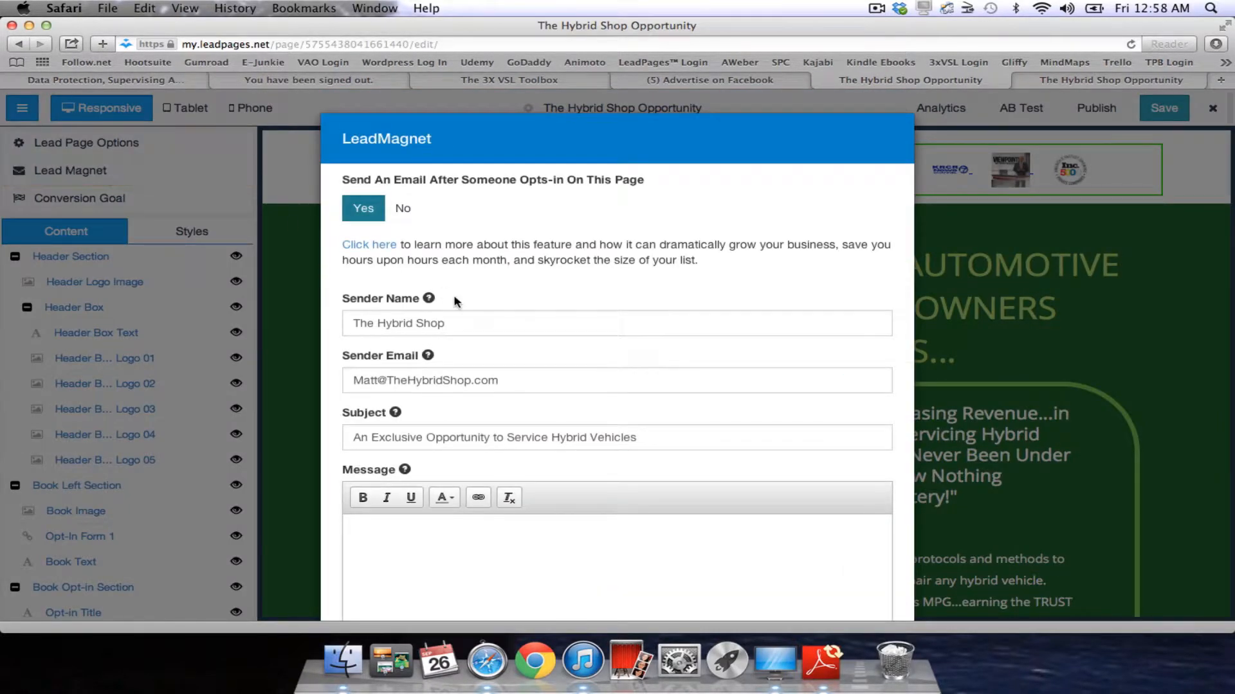
{"action": "scroll", "coordinate": [540, 333], "scroll_direction": "down", "scroll_amount": 4}
{"action": "scroll", "coordinate": [541, 332], "scroll_direction": "up", "scroll_amount": 4}
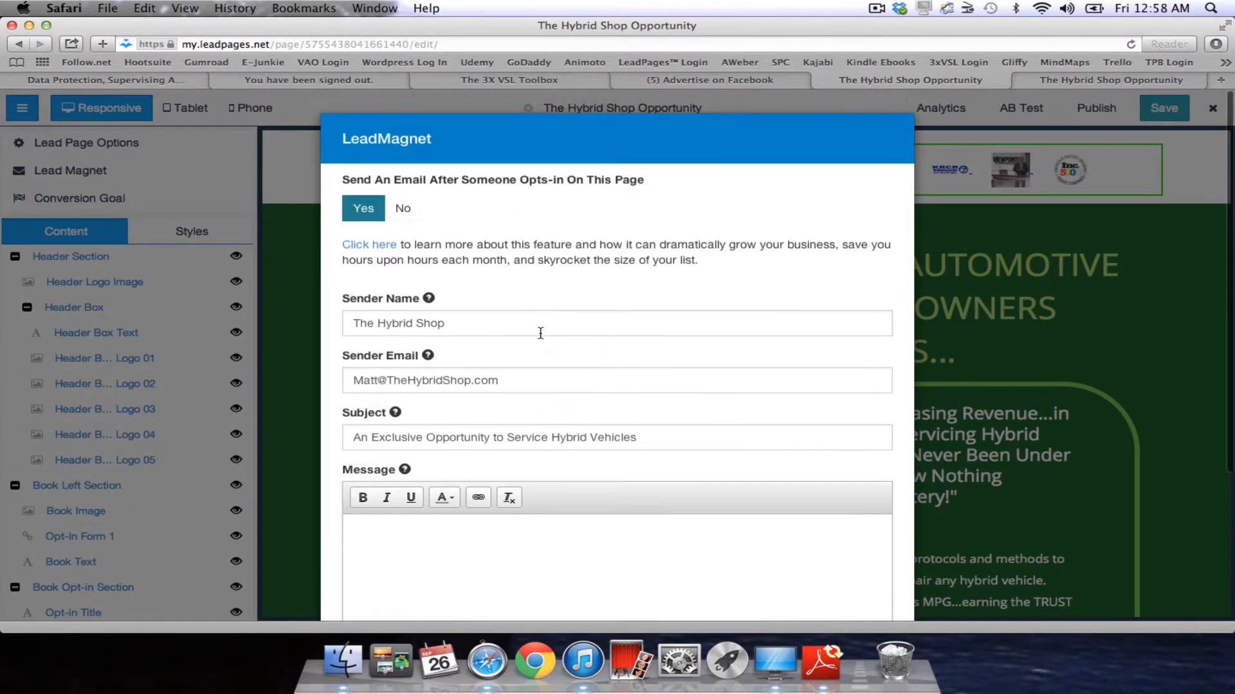
{"action": "scroll", "coordinate": [796, 374], "scroll_direction": "down", "scroll_amount": 4}
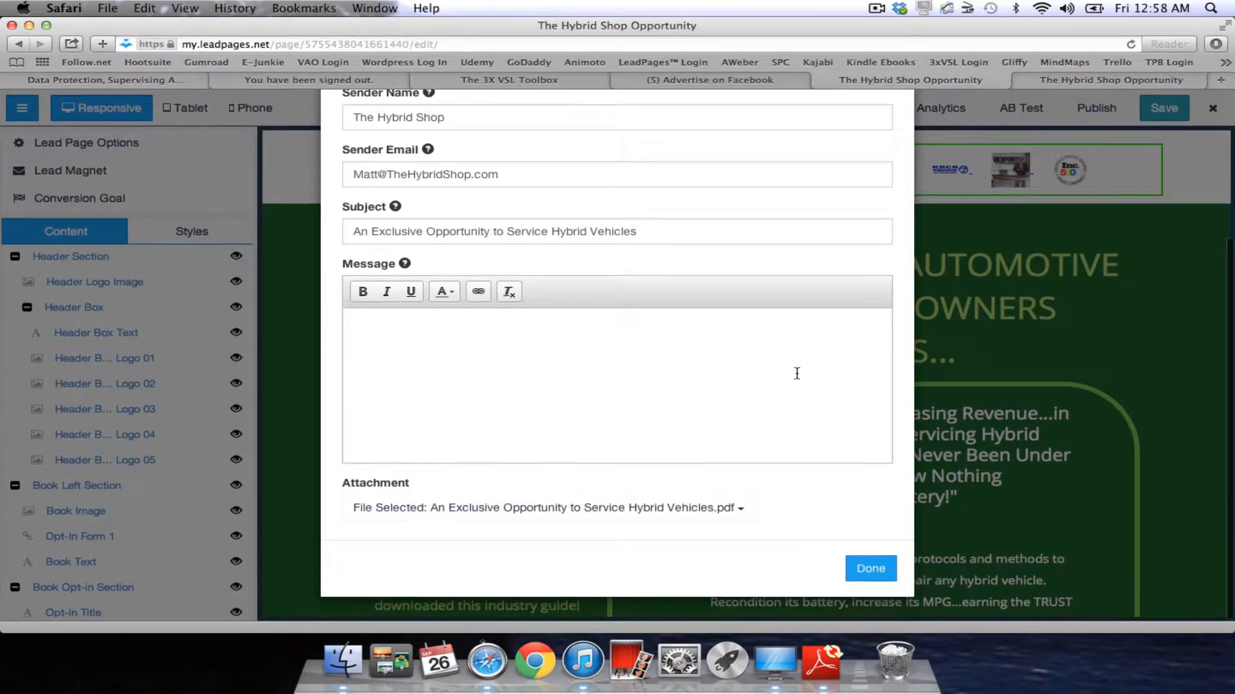
{"action": "left_click", "coordinate": [876, 569]}
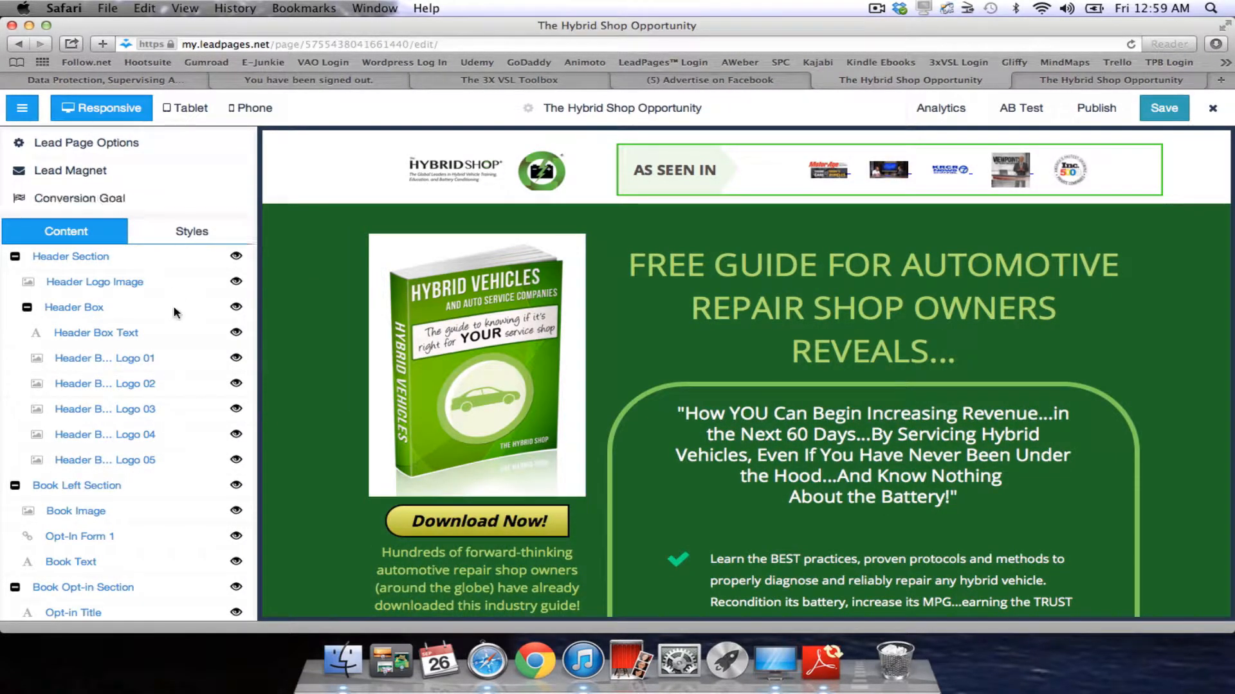
{"action": "scroll", "coordinate": [171, 307], "scroll_direction": "down", "scroll_amount": 4}
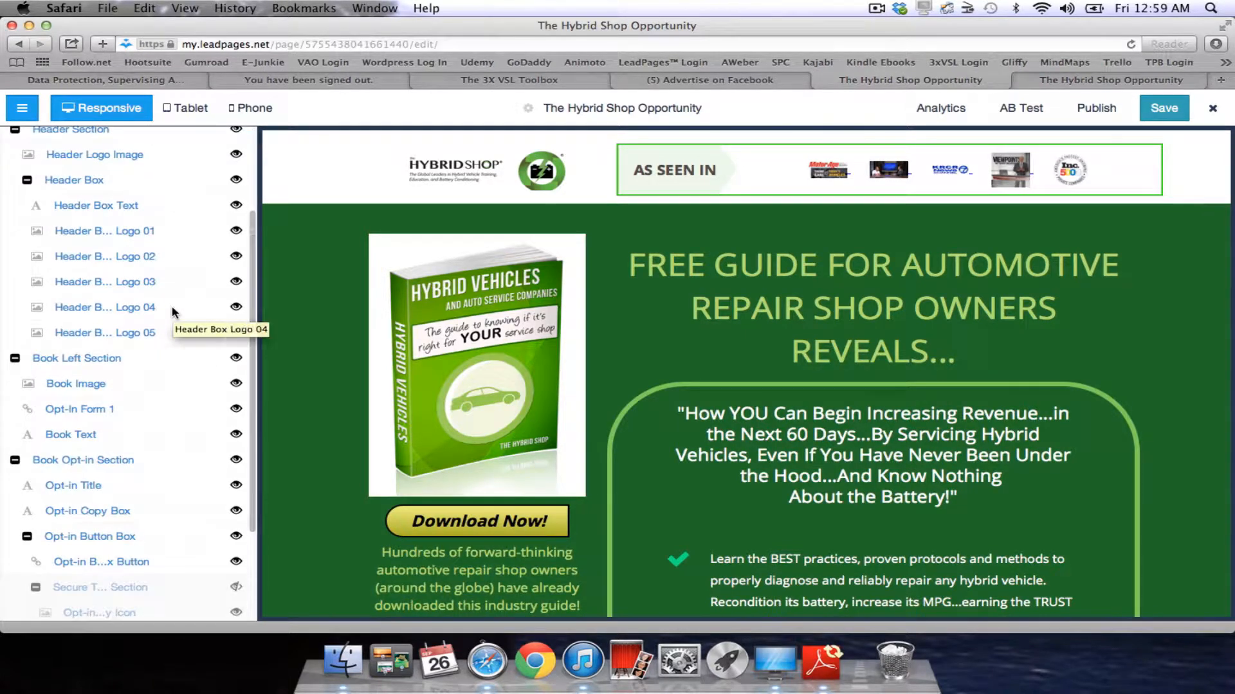
{"action": "scroll", "coordinate": [172, 306], "scroll_direction": "down", "scroll_amount": 4}
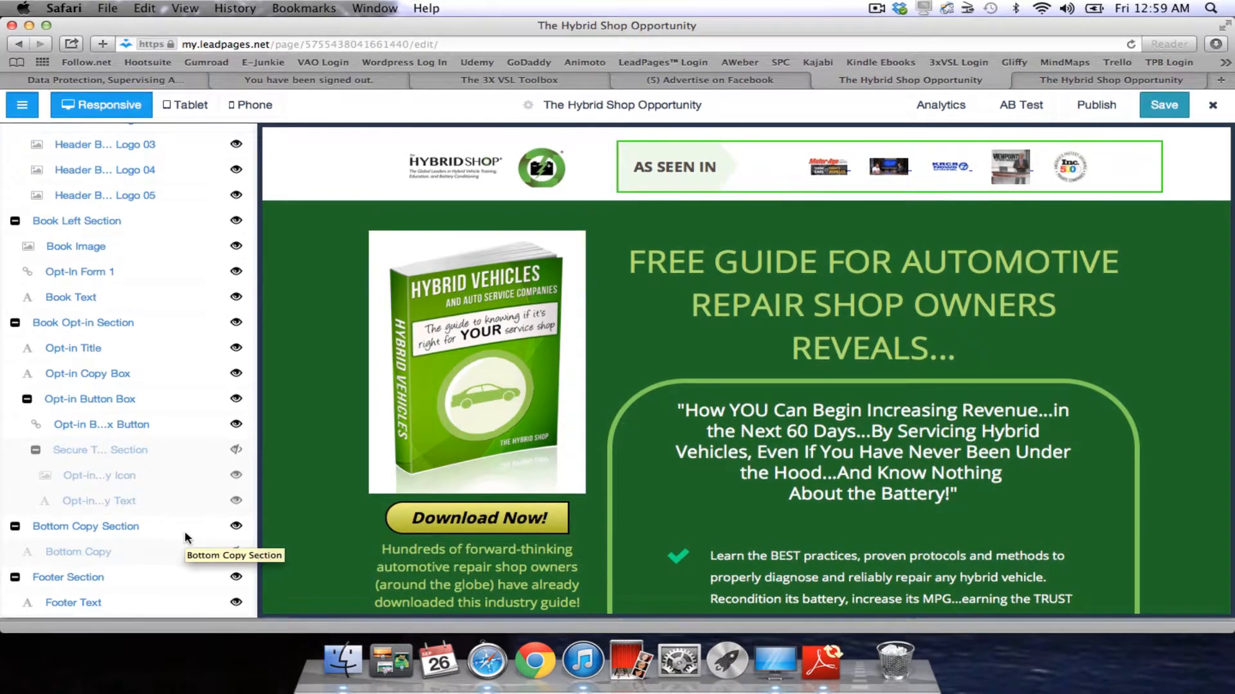
{"action": "scroll", "coordinate": [185, 538], "scroll_direction": "up", "scroll_amount": 8}
{"action": "left_click", "coordinate": [186, 538]}
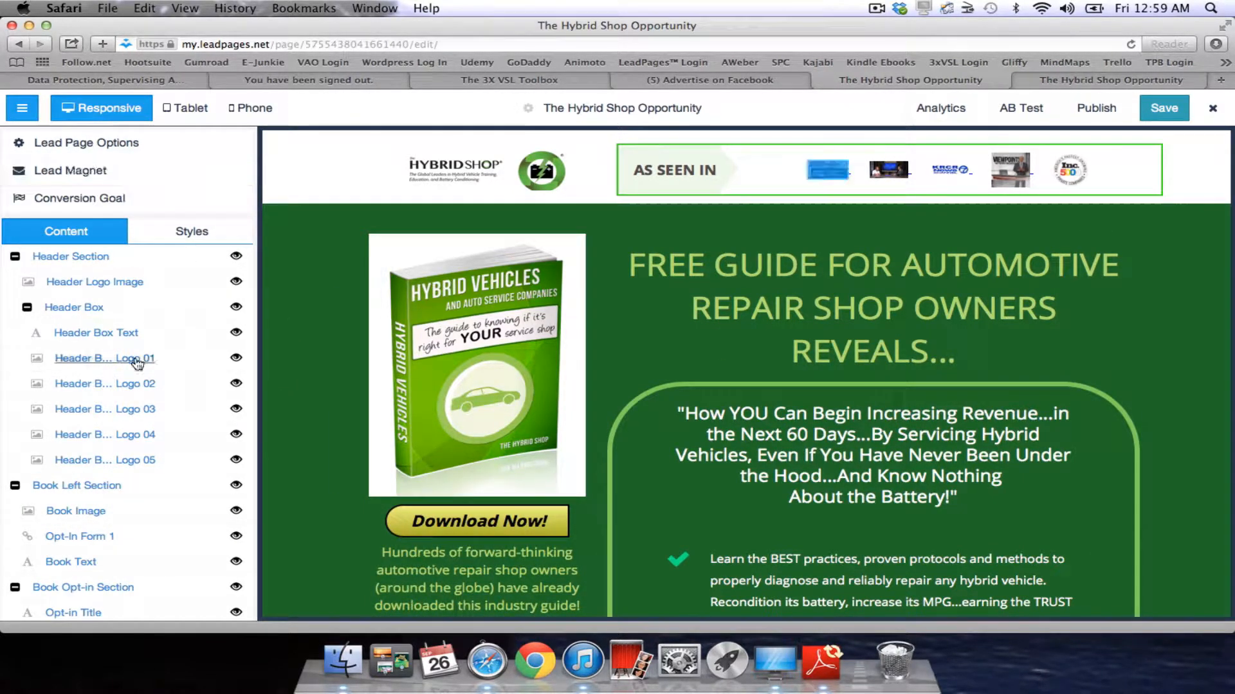
{"action": "scroll", "coordinate": [134, 360], "scroll_direction": "down", "scroll_amount": 10}
{"action": "scroll", "coordinate": [137, 364], "scroll_direction": "down", "scroll_amount": 3}
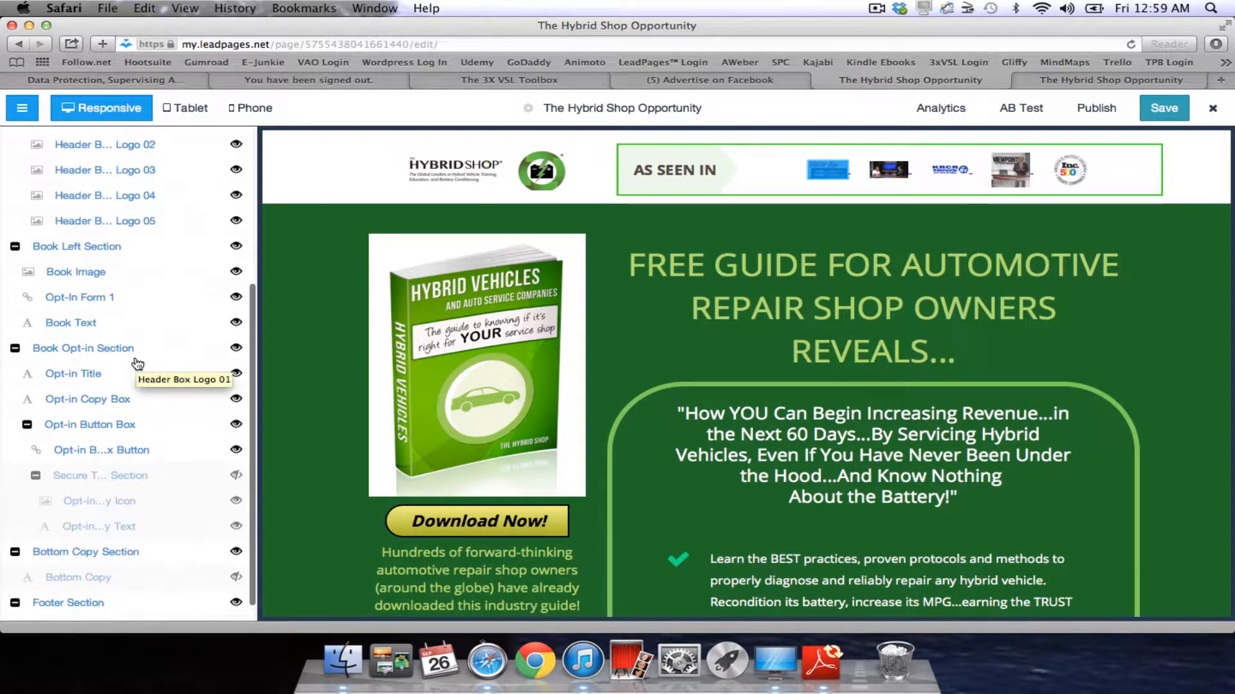
{"action": "scroll", "coordinate": [147, 591], "scroll_direction": "up", "scroll_amount": 13}
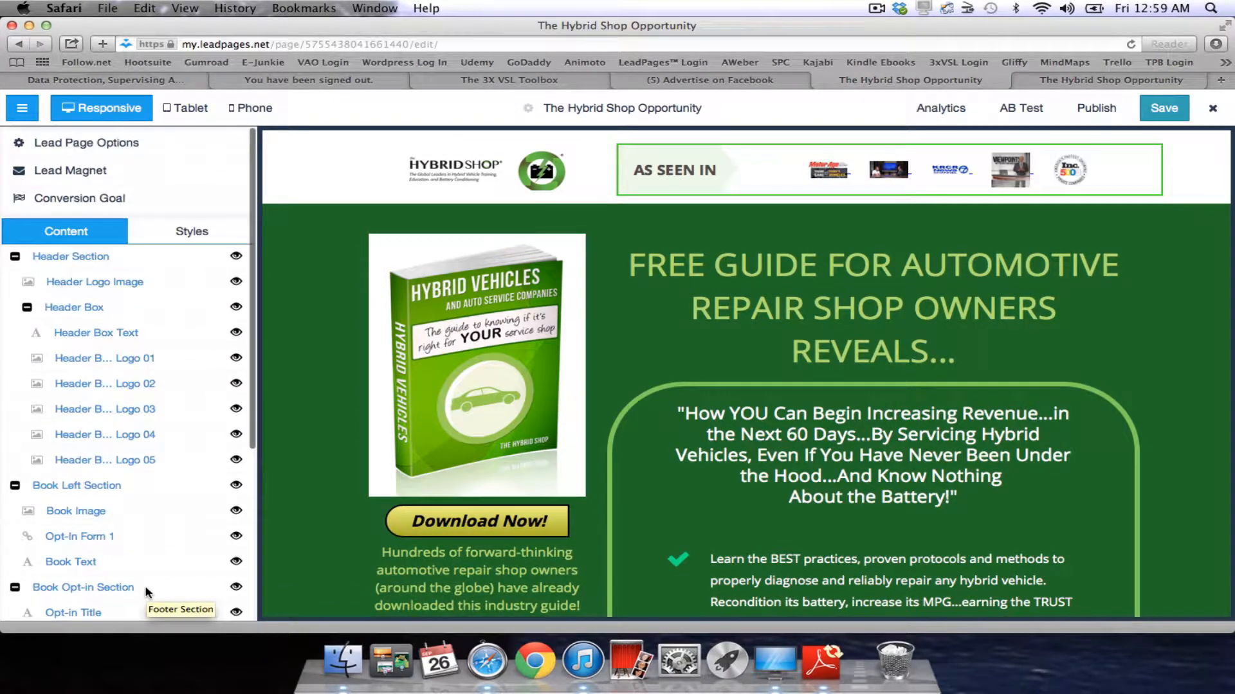
Review the page's conversion goal, lead magnet and tracking code settings, closing each.
{"action": "left_click", "coordinate": [91, 200]}
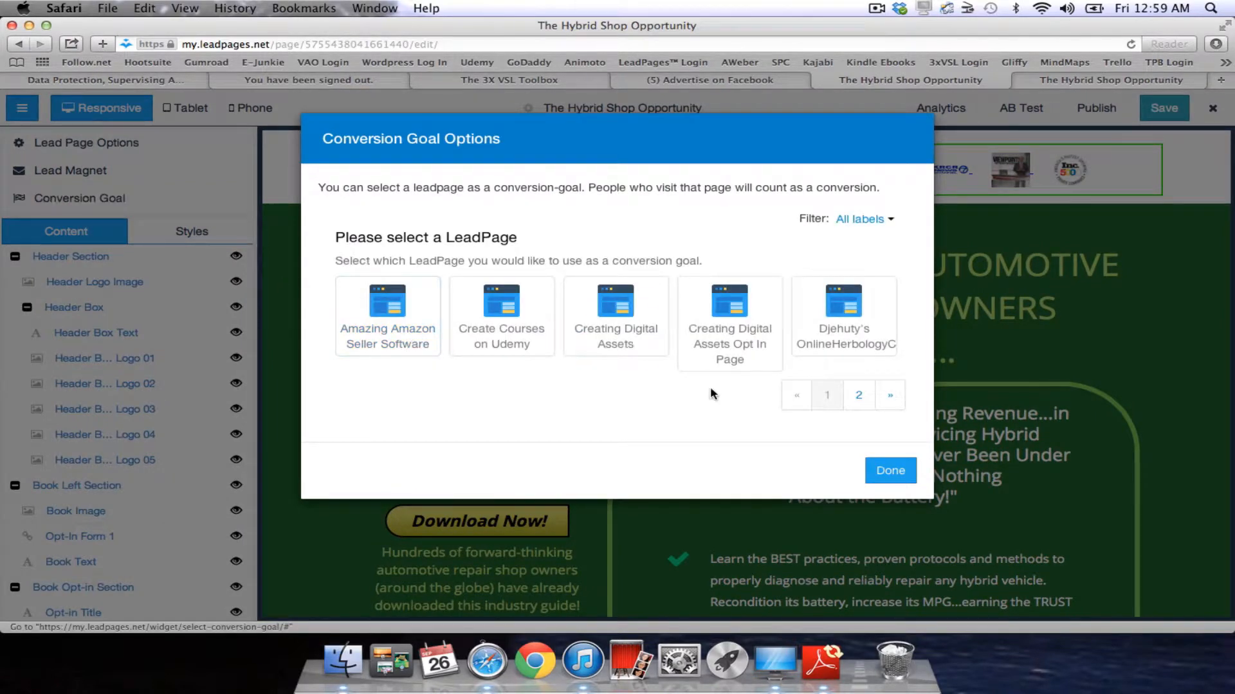
{"action": "left_click", "coordinate": [889, 473]}
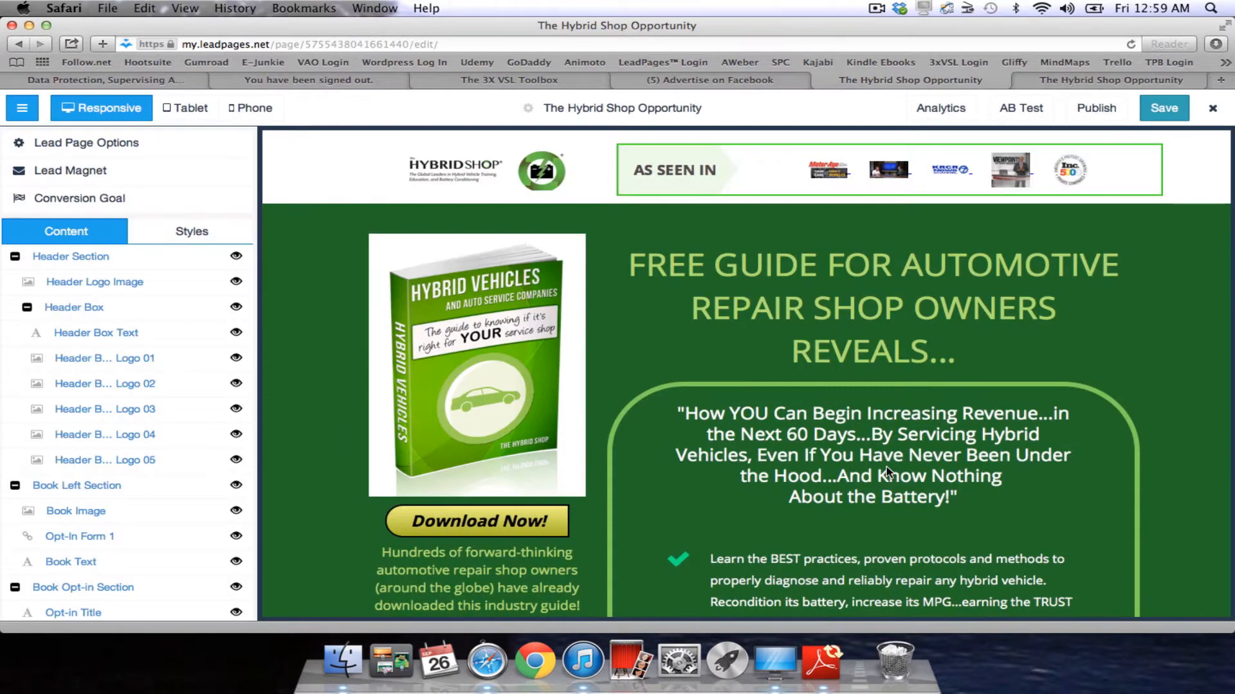
{"action": "left_click", "coordinate": [132, 169]}
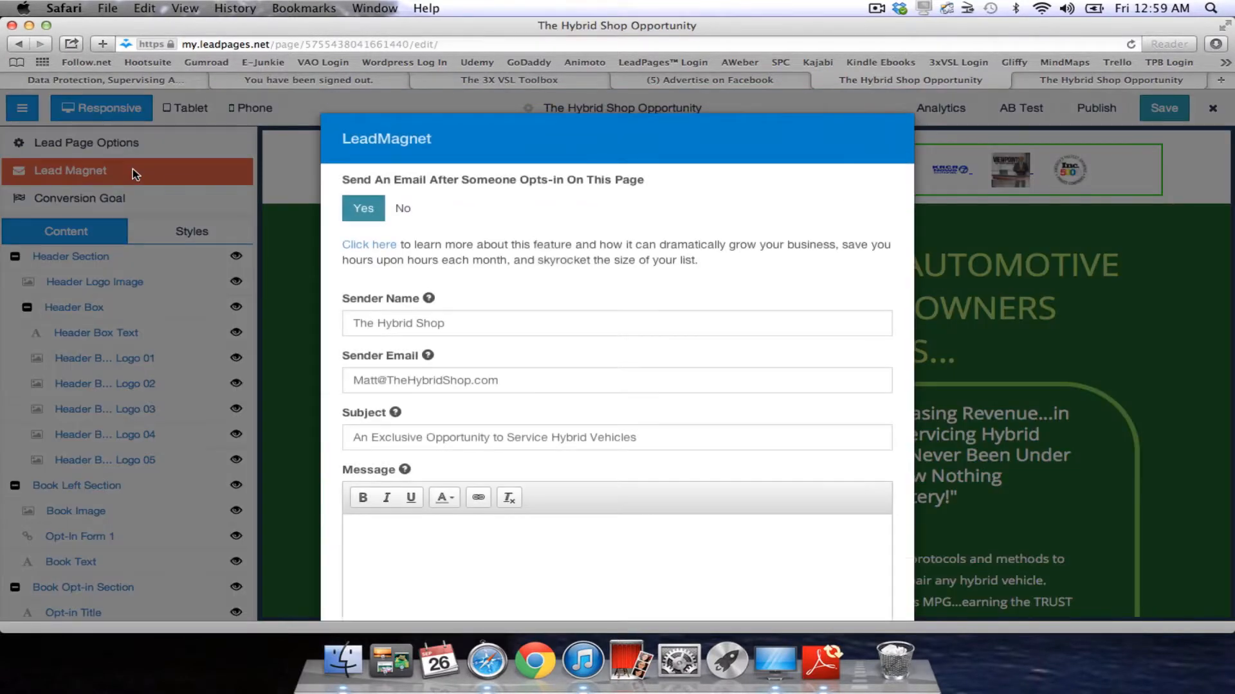
{"action": "scroll", "coordinate": [538, 266], "scroll_direction": "down", "scroll_amount": 5}
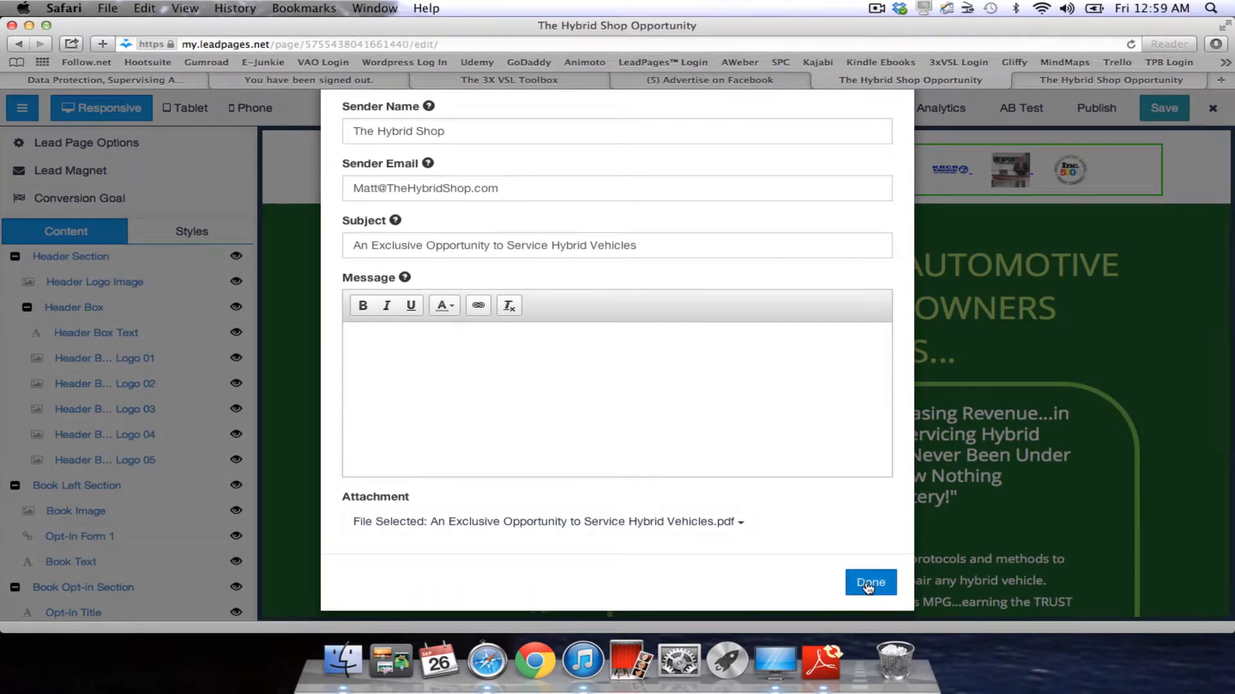
{"action": "left_click", "coordinate": [869, 580]}
{"action": "left_click", "coordinate": [174, 146]}
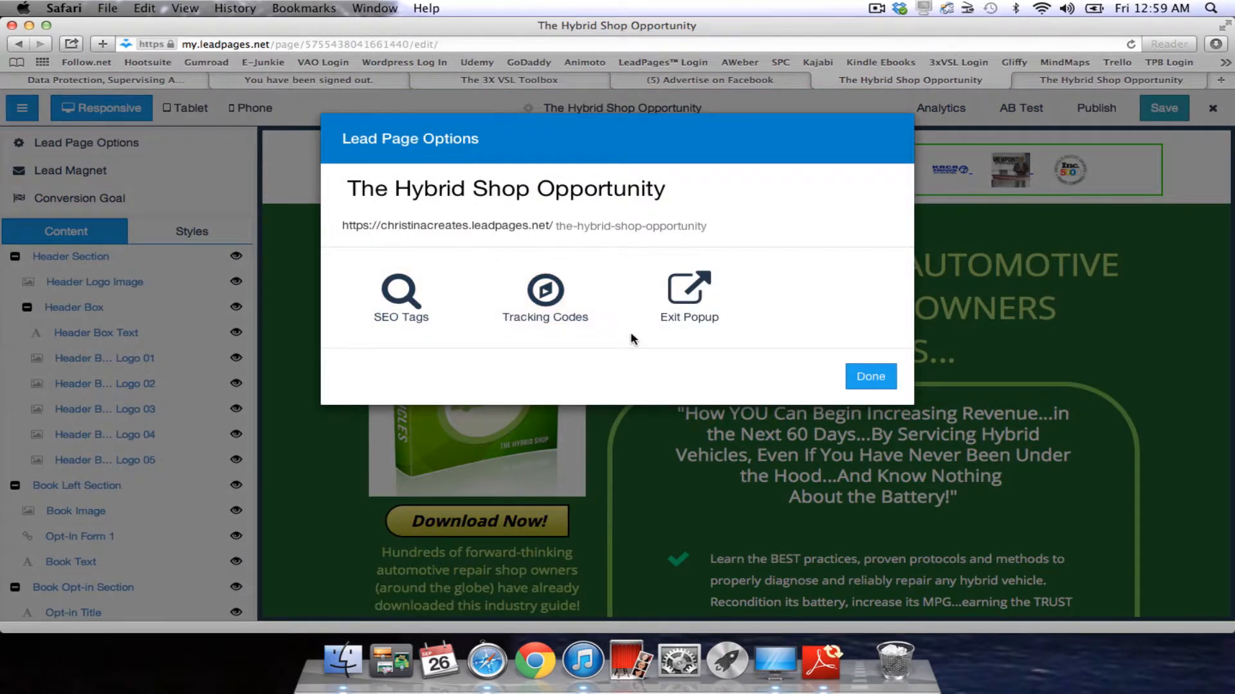
{"action": "left_click", "coordinate": [562, 317]}
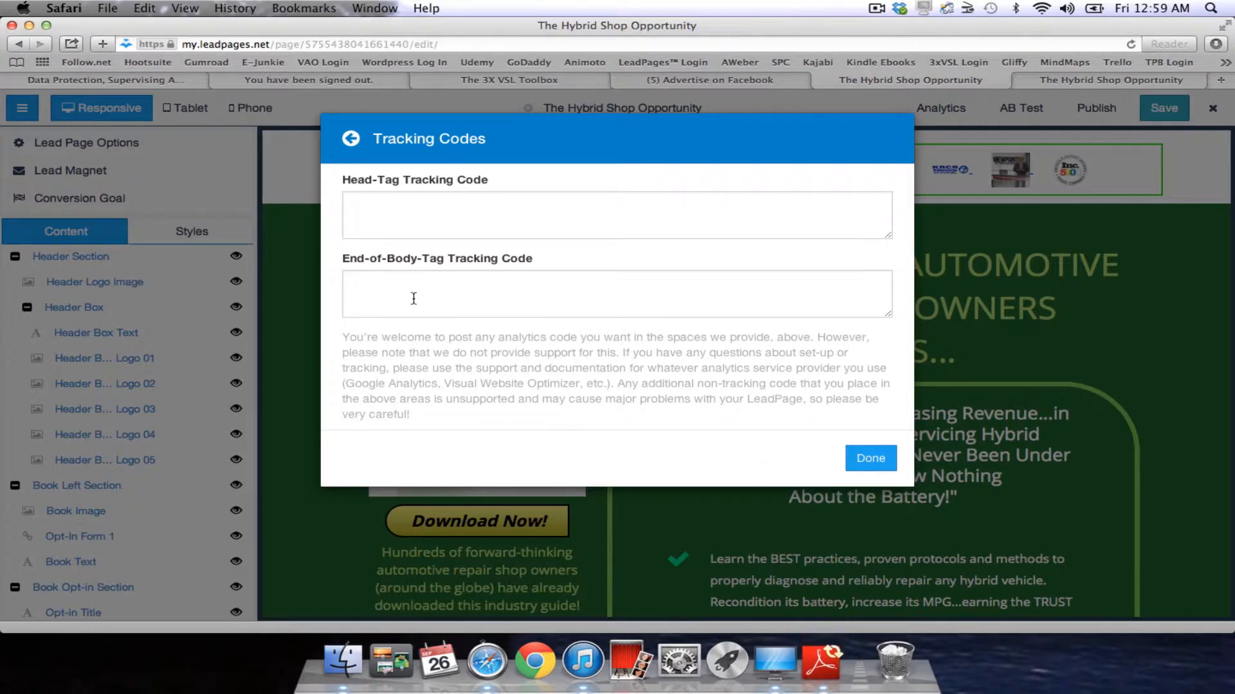
{"action": "left_click", "coordinate": [871, 460]}
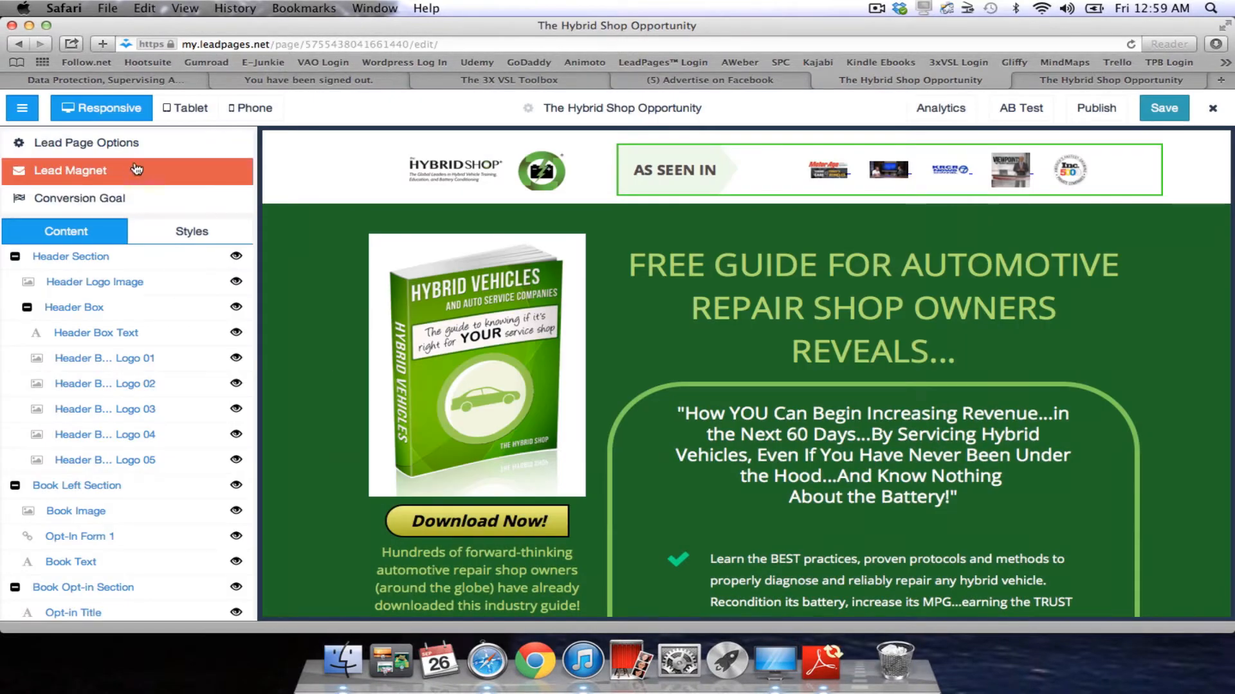
Inspect the header elements and page options, then exit the editor to the My Pages list.
{"action": "left_click", "coordinate": [487, 171]}
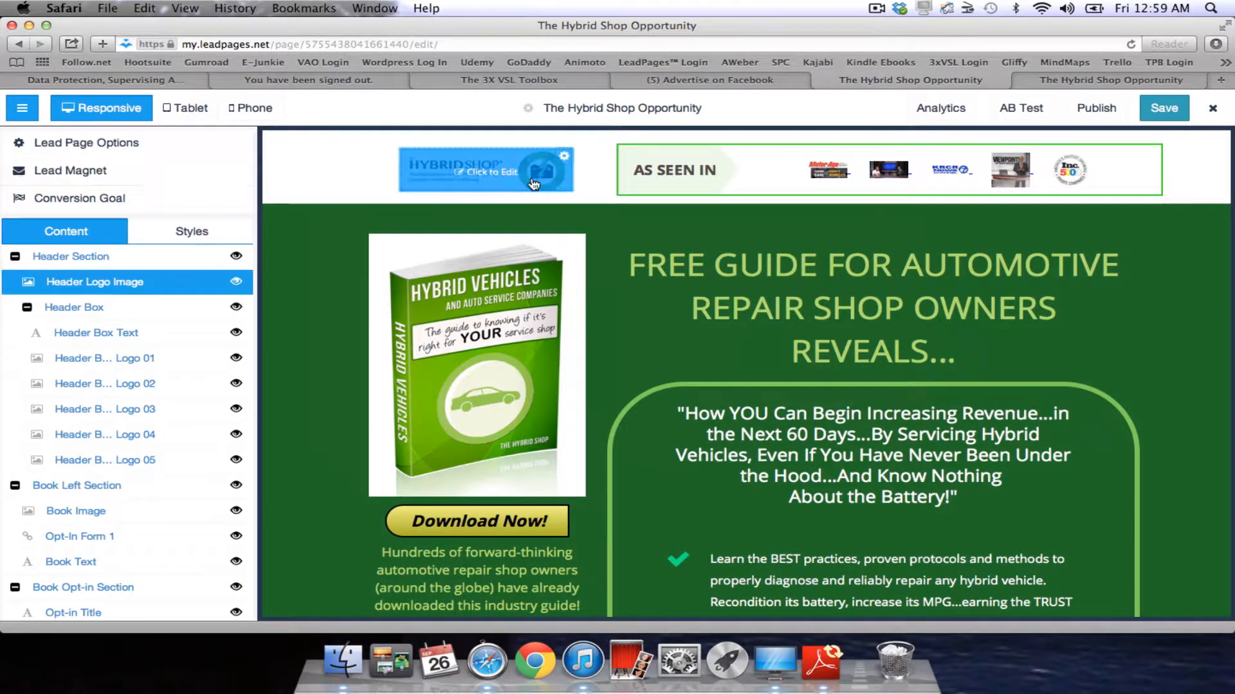
{"action": "left_click", "coordinate": [814, 182]}
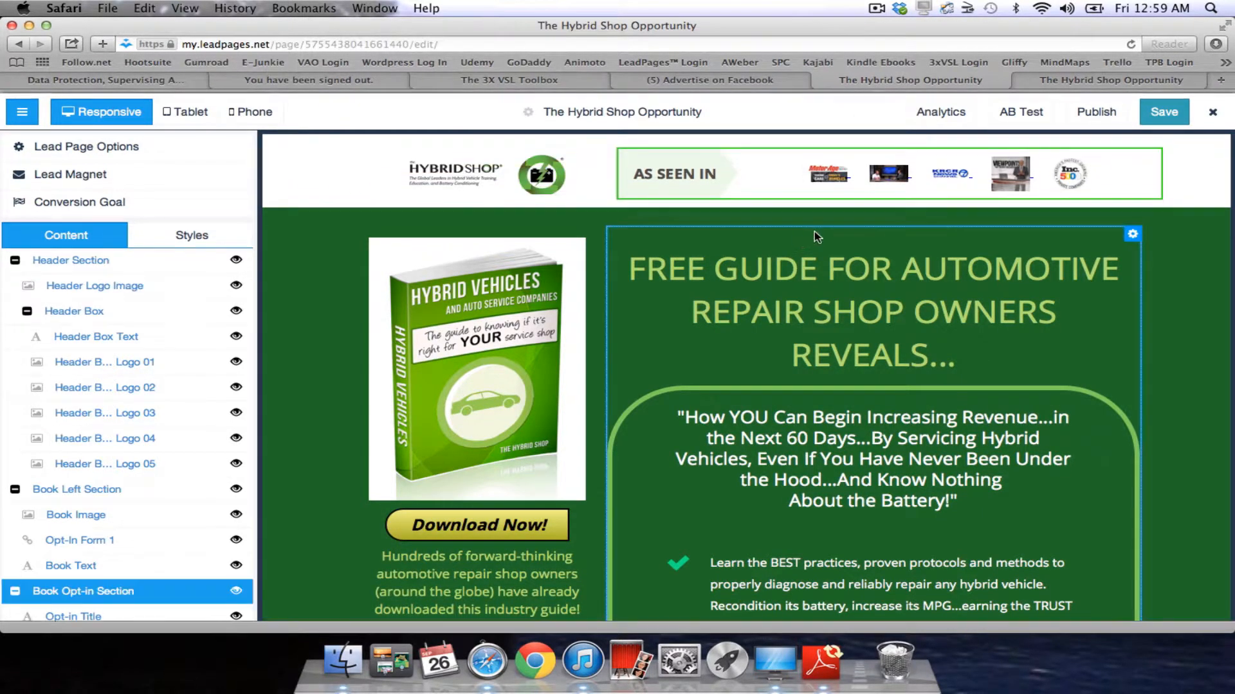
{"action": "left_click", "coordinate": [22, 110]}
{"action": "left_click", "coordinate": [22, 110]}
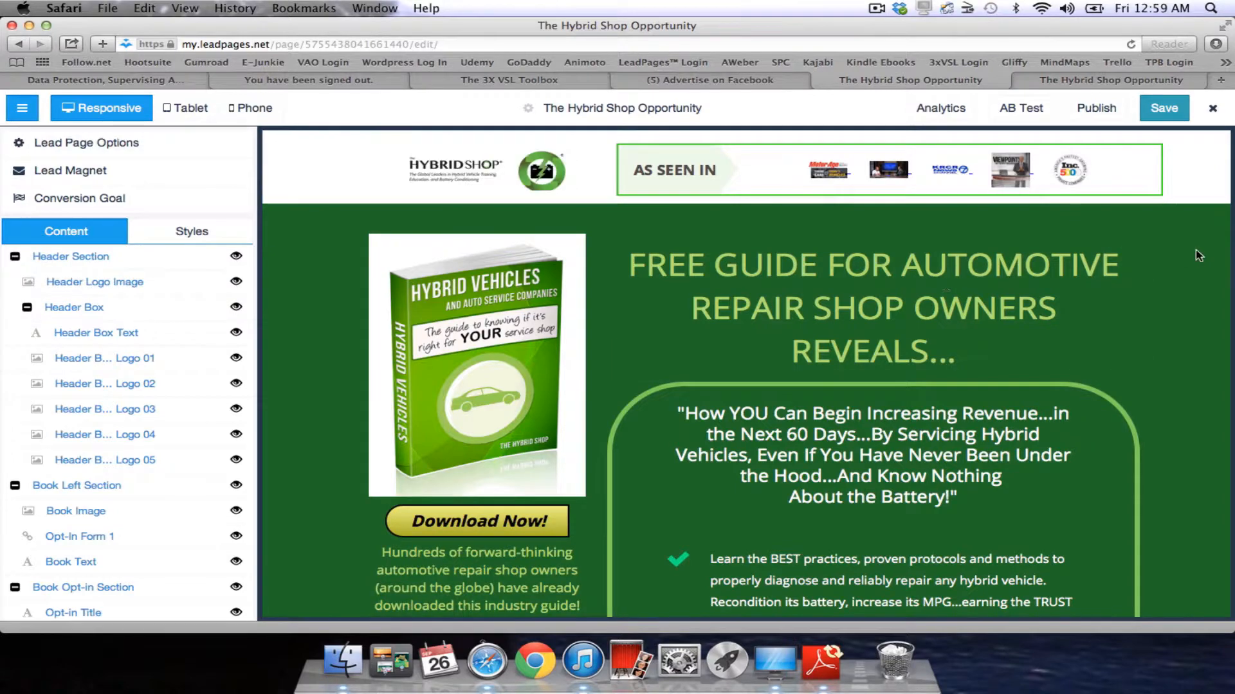
{"action": "left_click", "coordinate": [673, 115]}
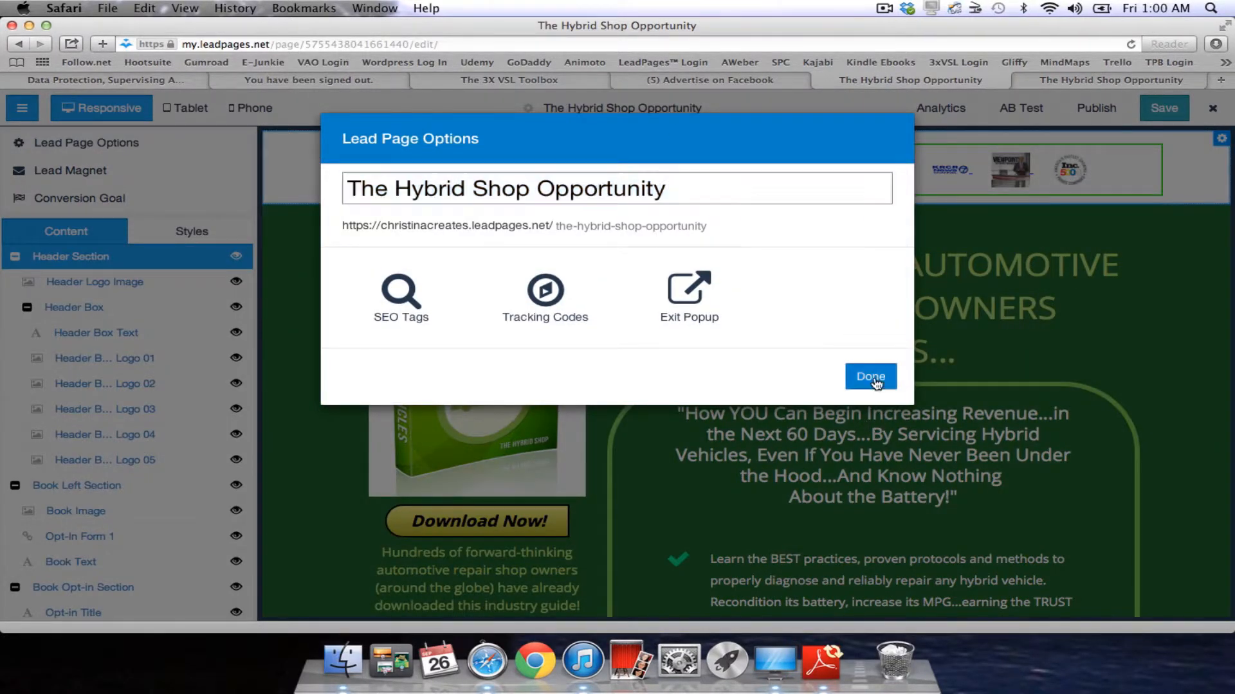
{"action": "left_click", "coordinate": [870, 376]}
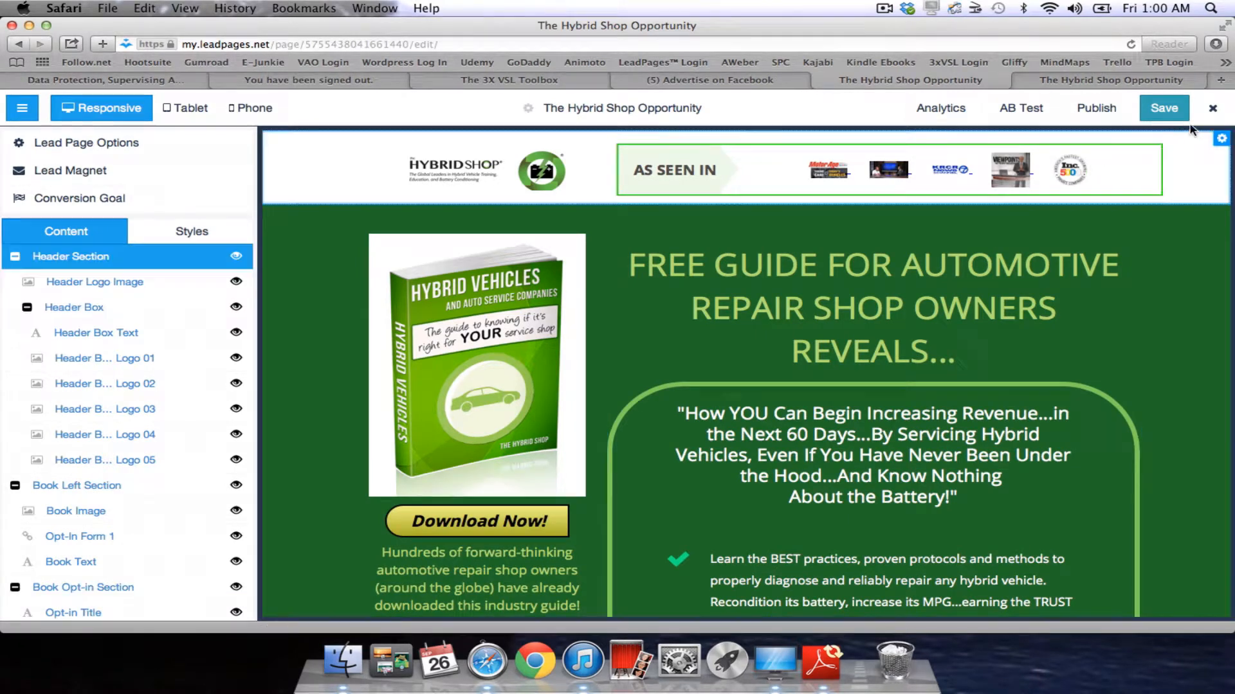
{"action": "left_click", "coordinate": [1212, 110]}
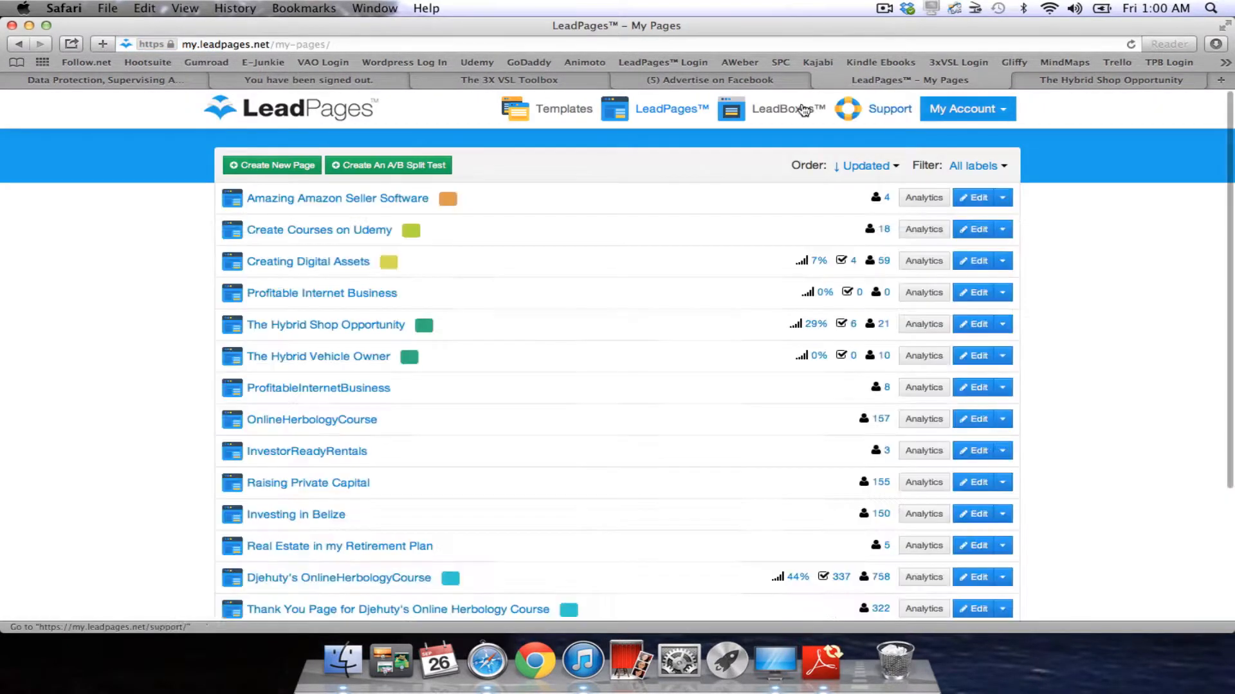
Browse the LeadPages template gallery filtered to Thank You Pages templates.
{"action": "left_click", "coordinate": [644, 113]}
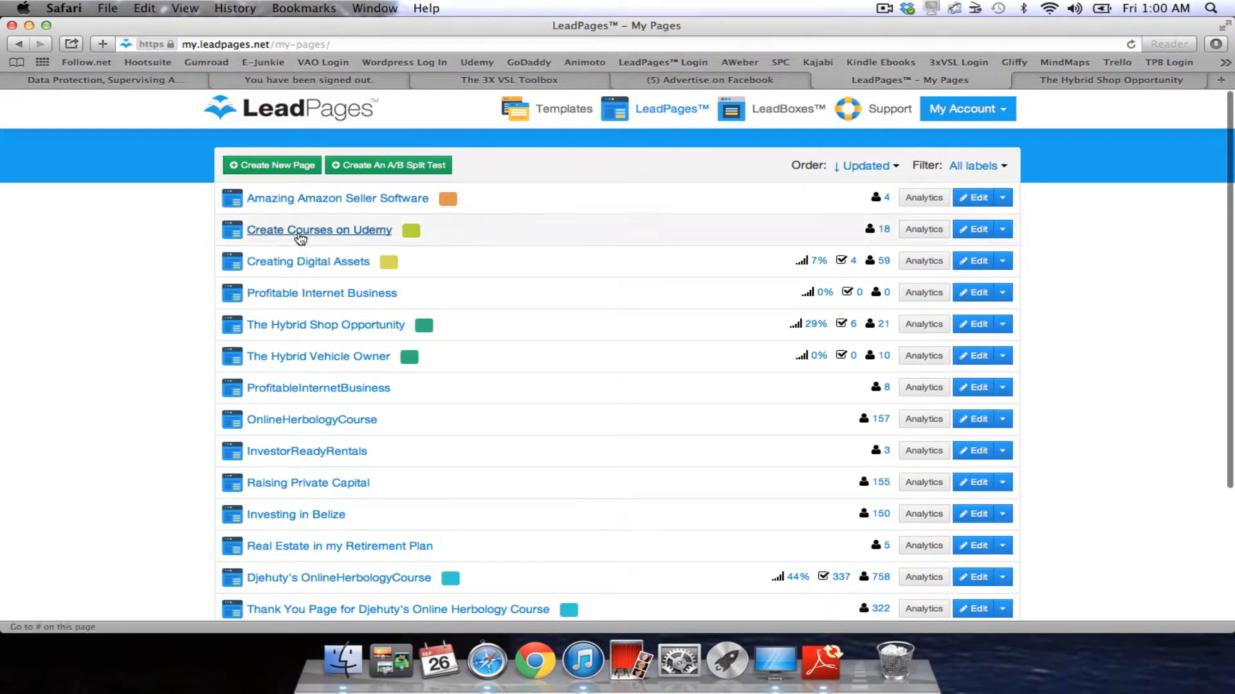
{"action": "scroll", "coordinate": [480, 450], "scroll_direction": "down", "scroll_amount": 4}
{"action": "scroll", "coordinate": [480, 450], "scroll_direction": "up", "scroll_amount": 4}
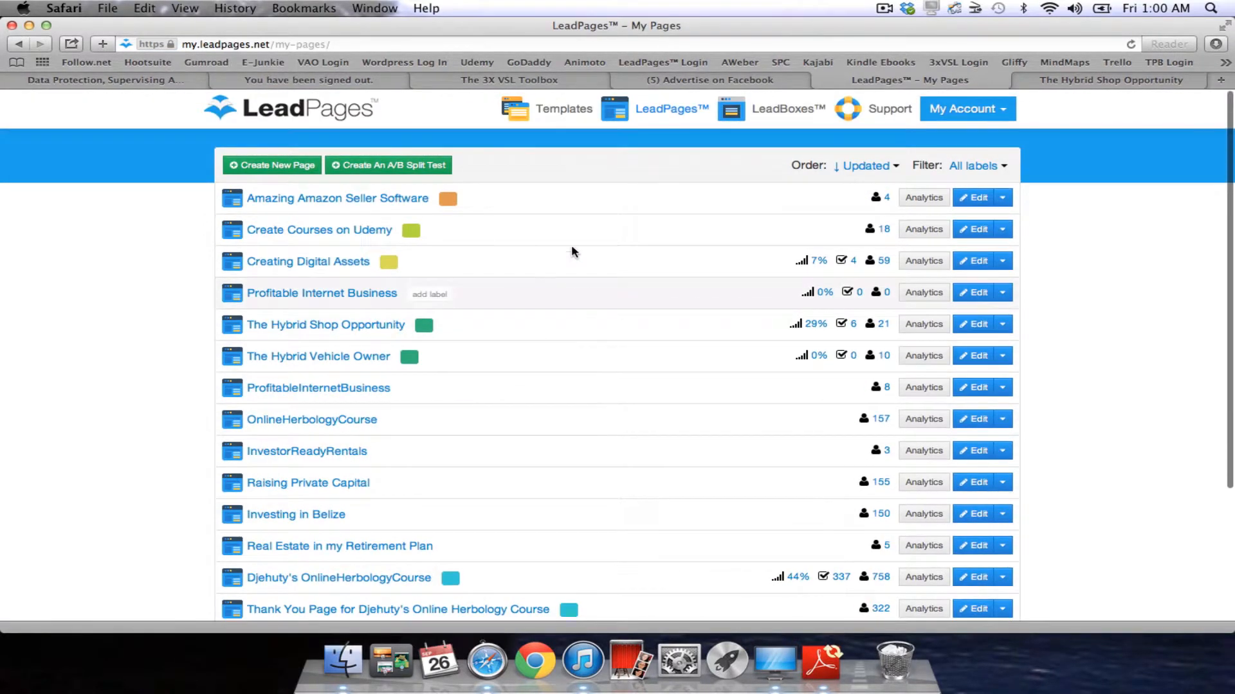
{"action": "left_click", "coordinate": [561, 114]}
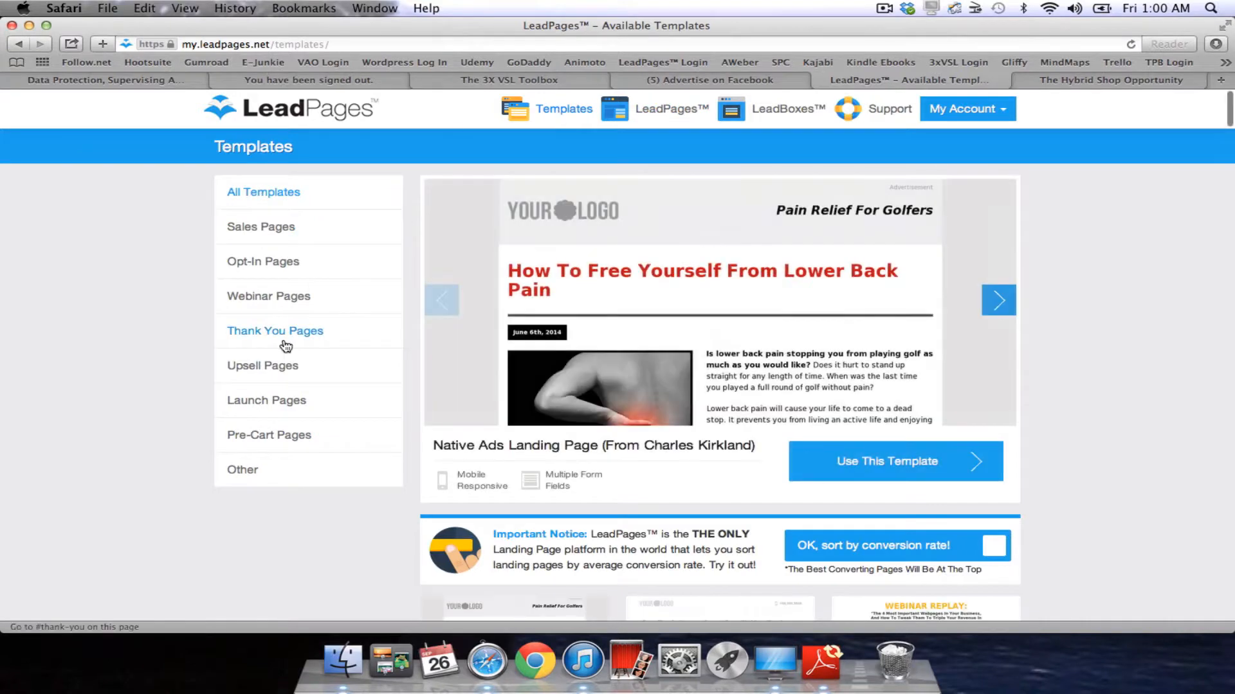
{"action": "left_click", "coordinate": [288, 345]}
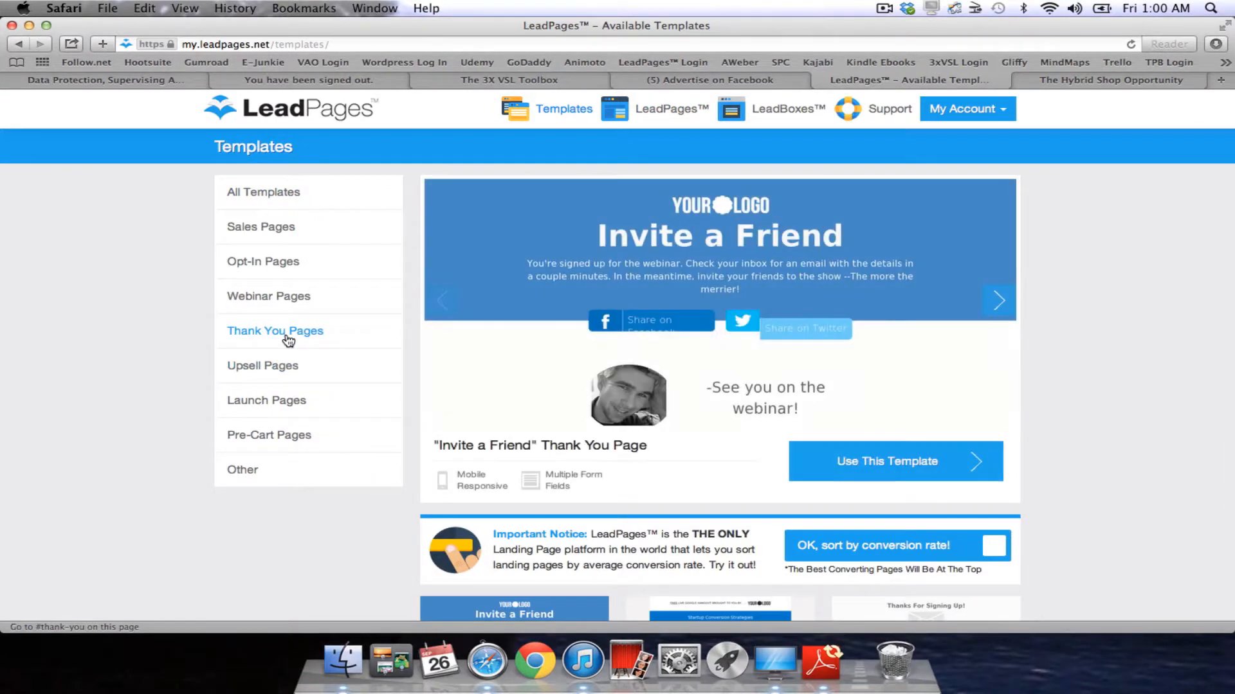
{"action": "scroll", "coordinate": [515, 514], "scroll_direction": "down", "scroll_amount": 8}
{"action": "scroll", "coordinate": [594, 426], "scroll_direction": "up", "scroll_amount": 4}
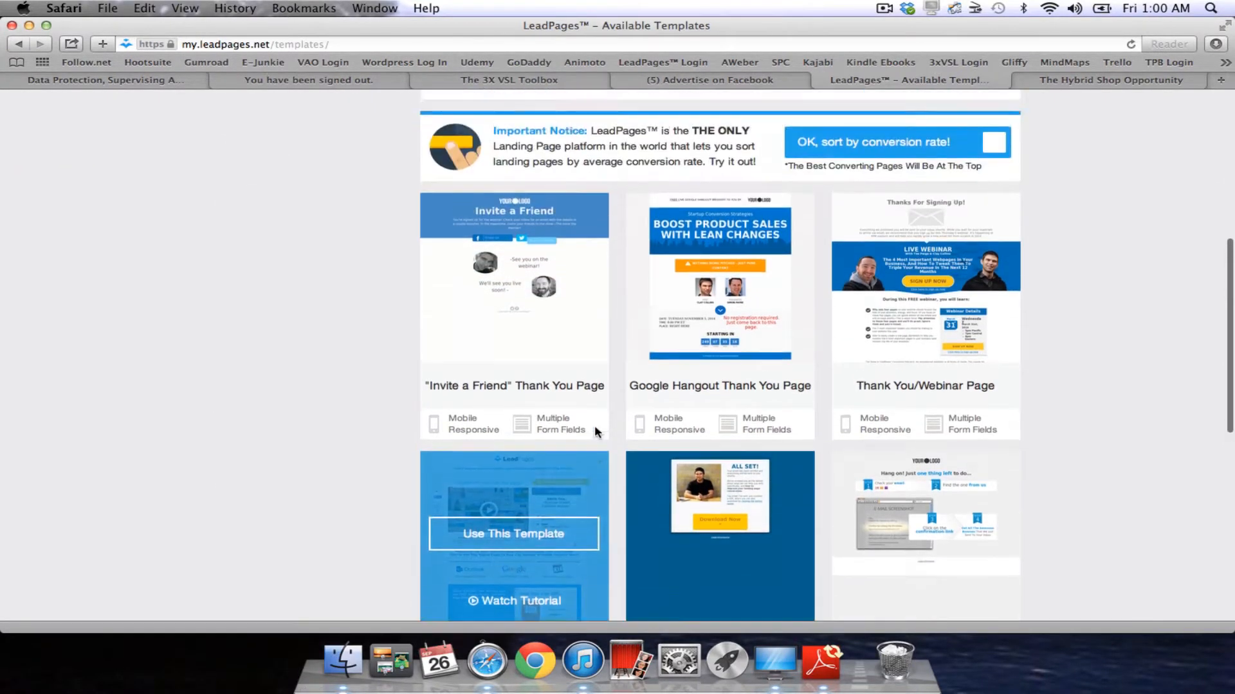
{"action": "scroll", "coordinate": [594, 425], "scroll_direction": "down", "scroll_amount": 10}
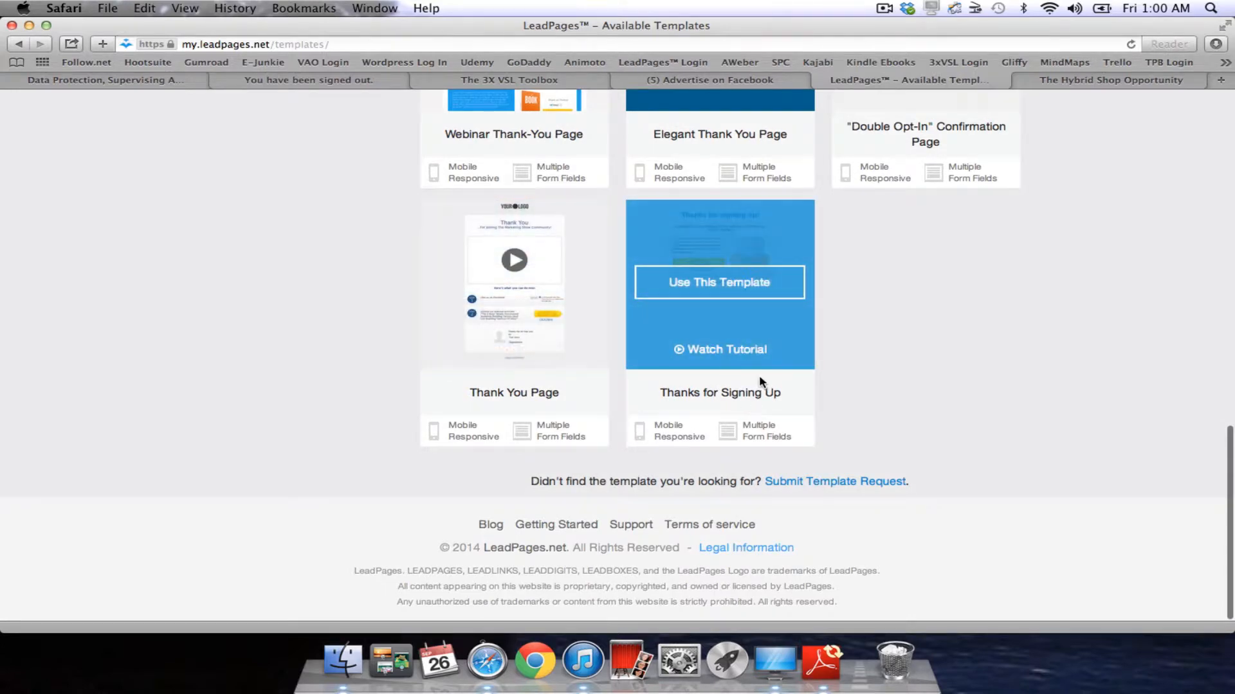
Create a page from the Thanks for Signing Up template, choosing Environmental as the industry.
{"action": "left_click", "coordinate": [735, 284]}
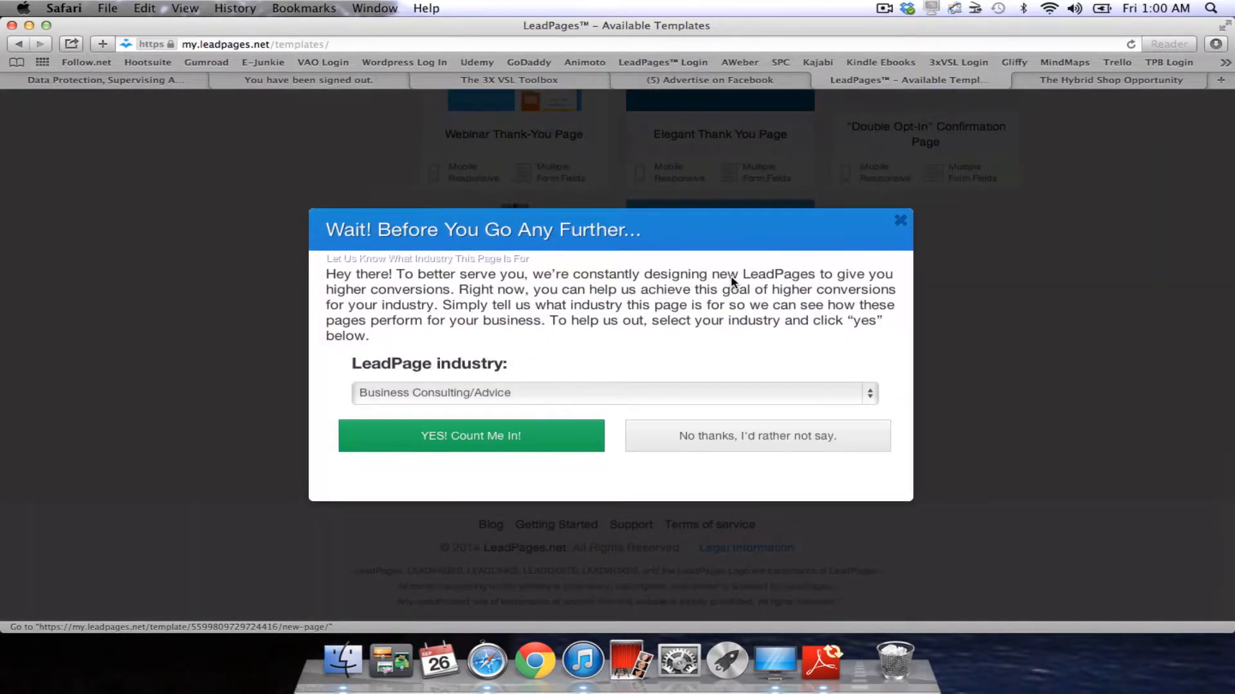
{"action": "left_click", "coordinate": [872, 393]}
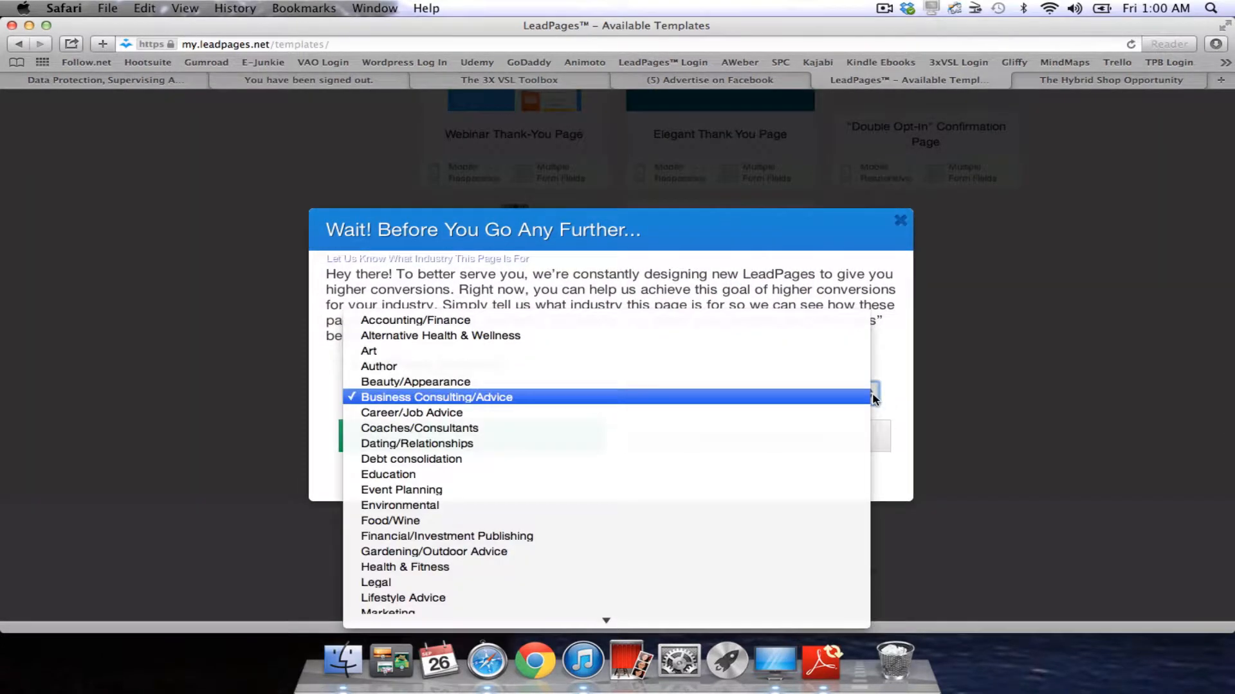
{"action": "left_click", "coordinate": [827, 504]}
{"action": "left_click", "coordinate": [518, 442]}
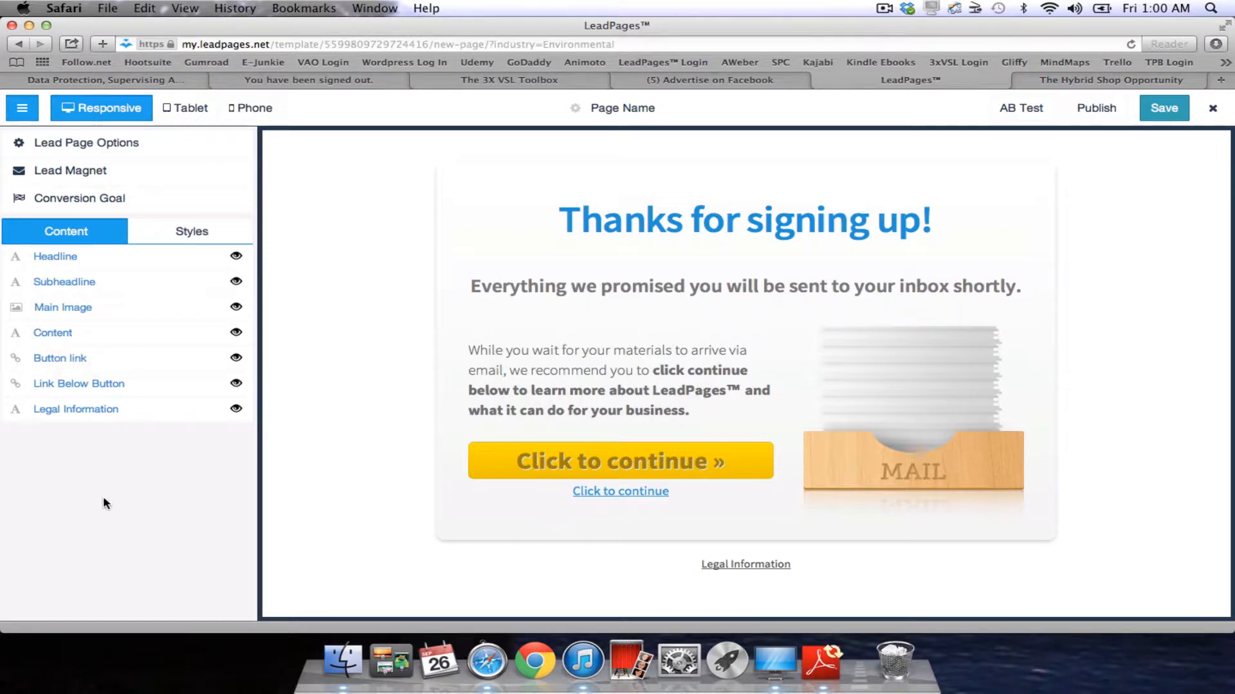
Paste the copied Facebook pixel script into the Head-Tag Tracking Code field under Tracking Codes.
{"action": "left_click", "coordinate": [146, 145]}
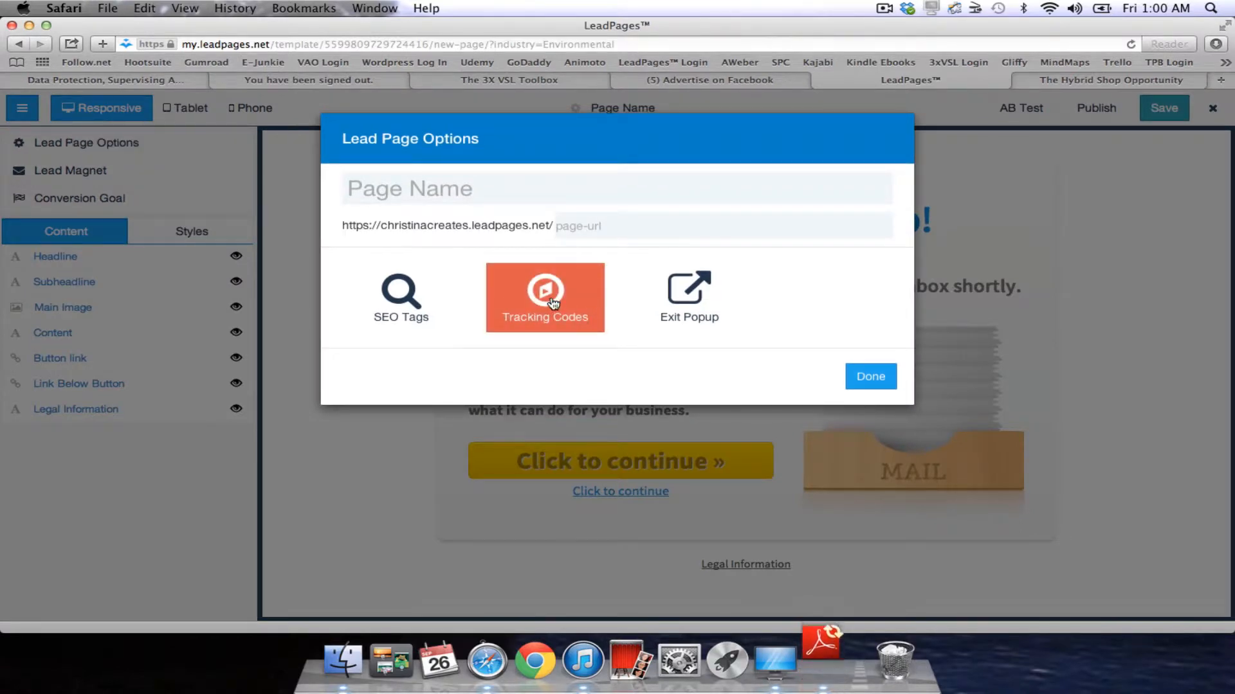
{"action": "left_click", "coordinate": [528, 305]}
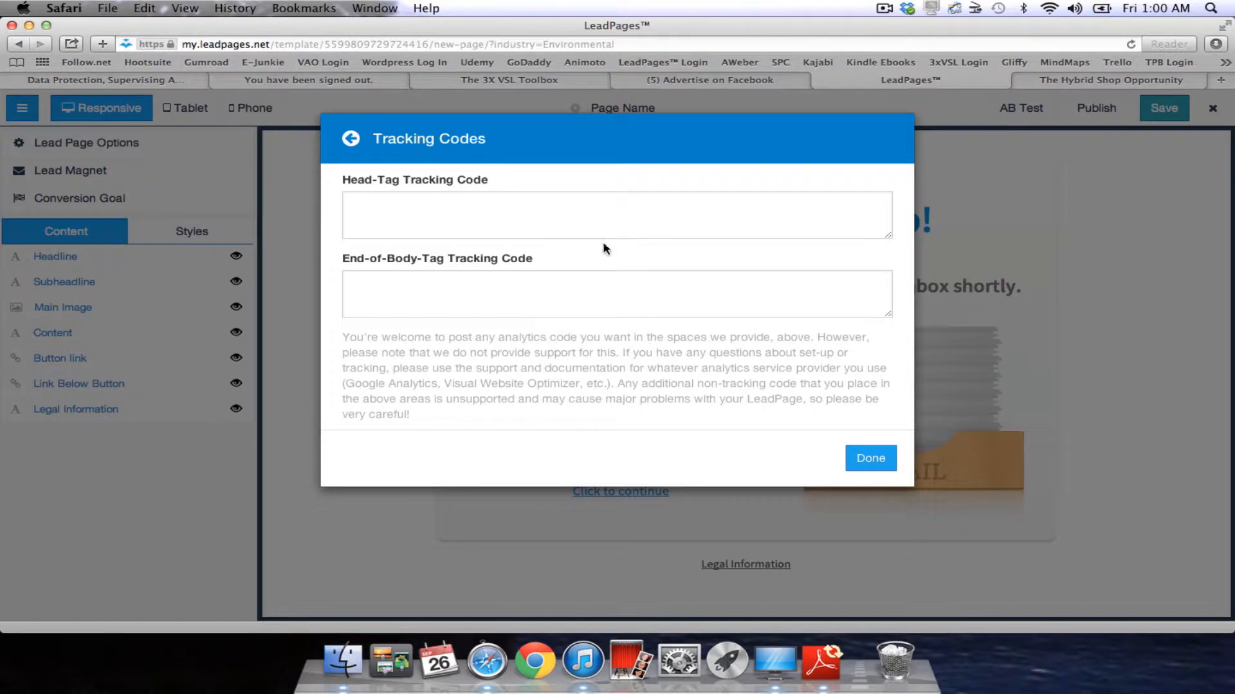
{"action": "left_click", "coordinate": [460, 211]}
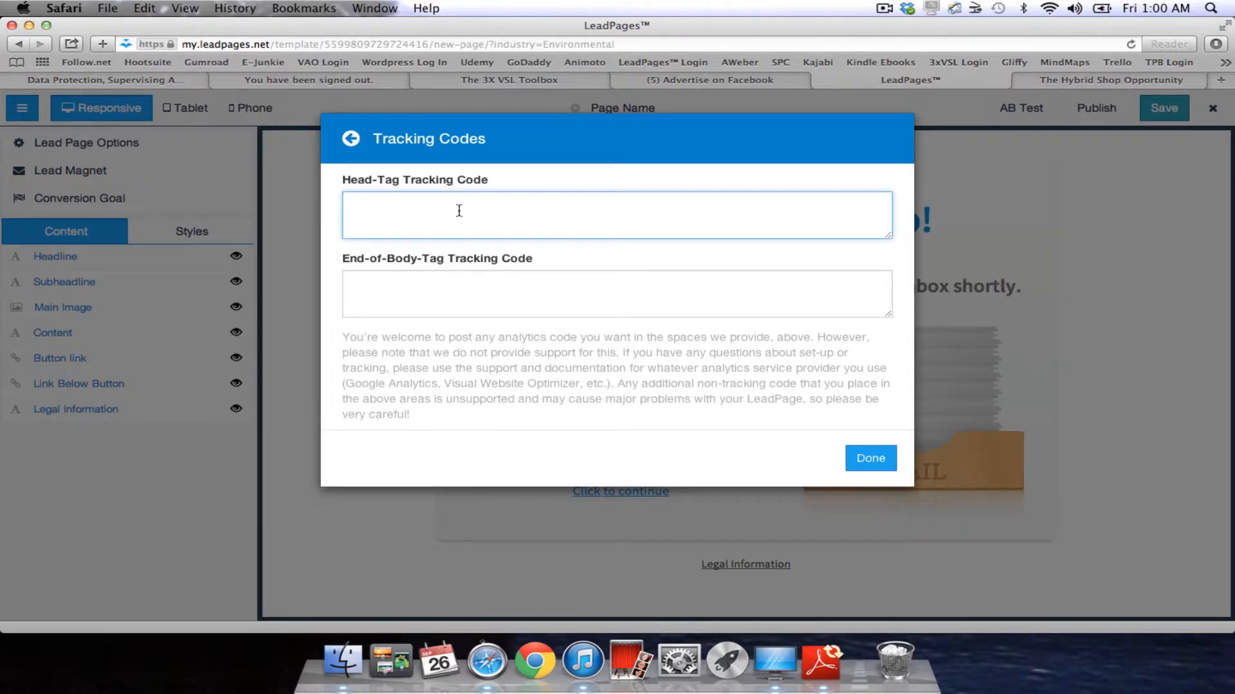
{"action": "key", "text": "super+v"}
{"action": "scroll", "coordinate": [460, 211], "scroll_direction": "down", "scroll_amount": 2}
{"action": "scroll", "coordinate": [460, 211], "scroll_direction": "up", "scroll_amount": 1}
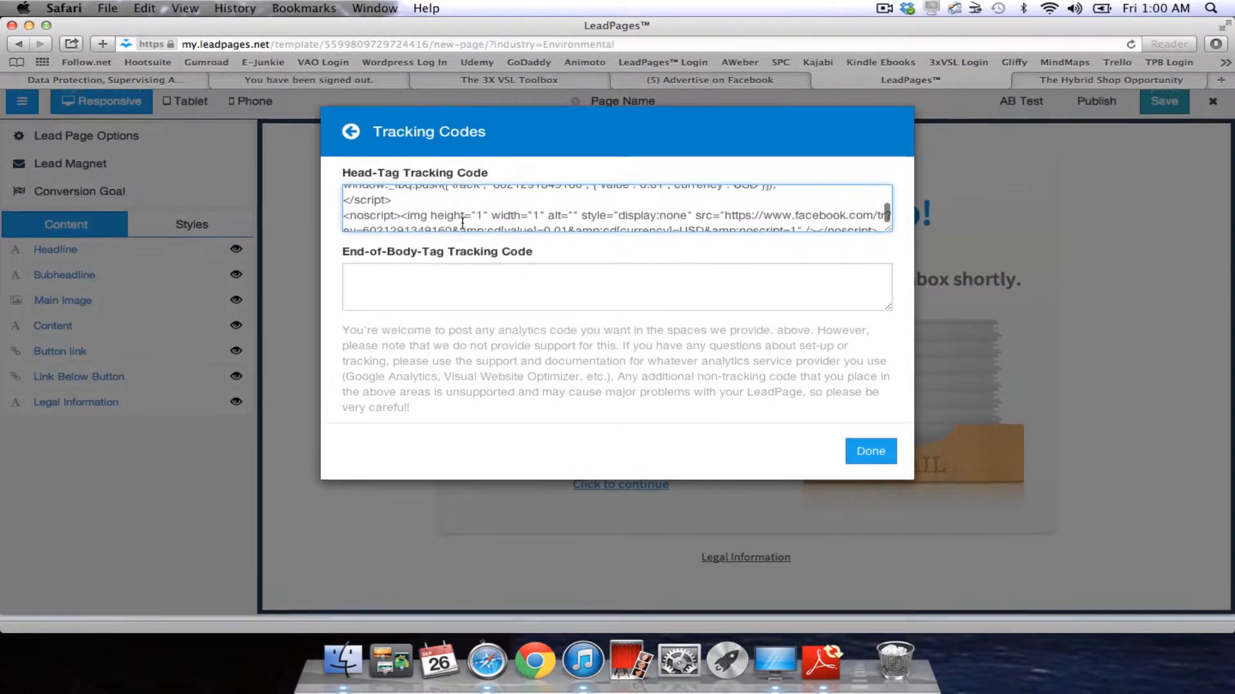
Close the Tracking Codes settings, then look over the Conversion Goal options and close them.
{"action": "left_click", "coordinate": [870, 459]}
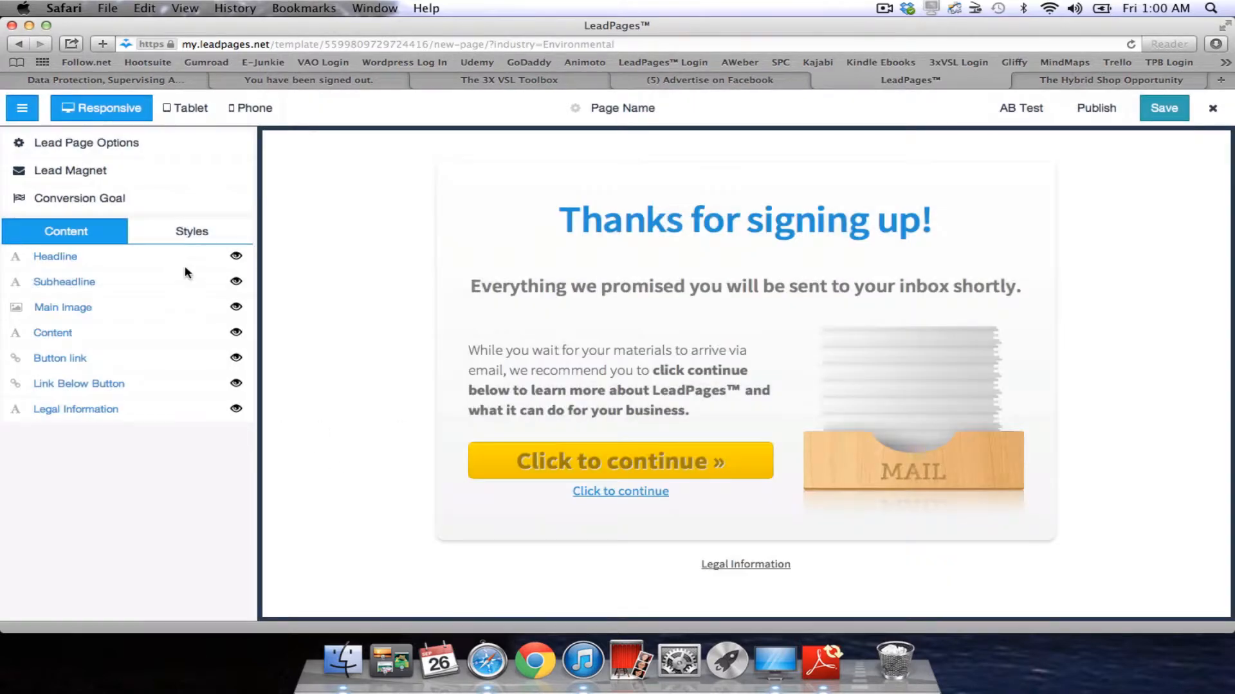
{"action": "left_click", "coordinate": [103, 198]}
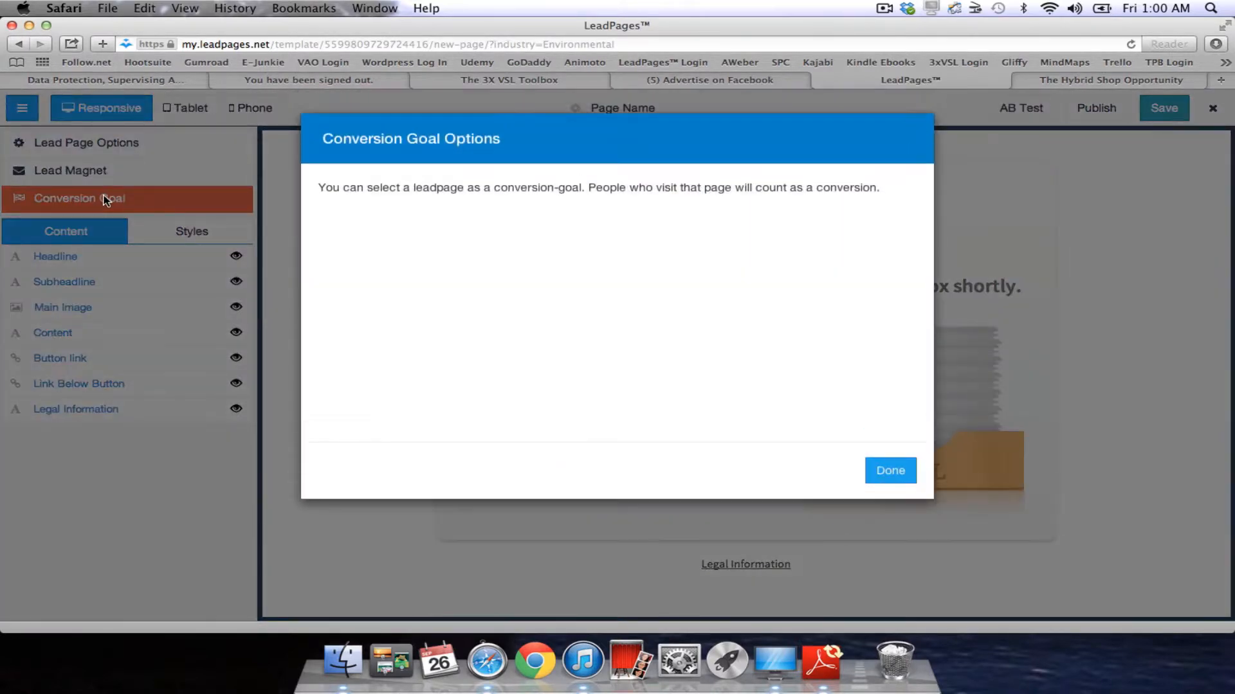
{"action": "left_click", "coordinate": [884, 472]}
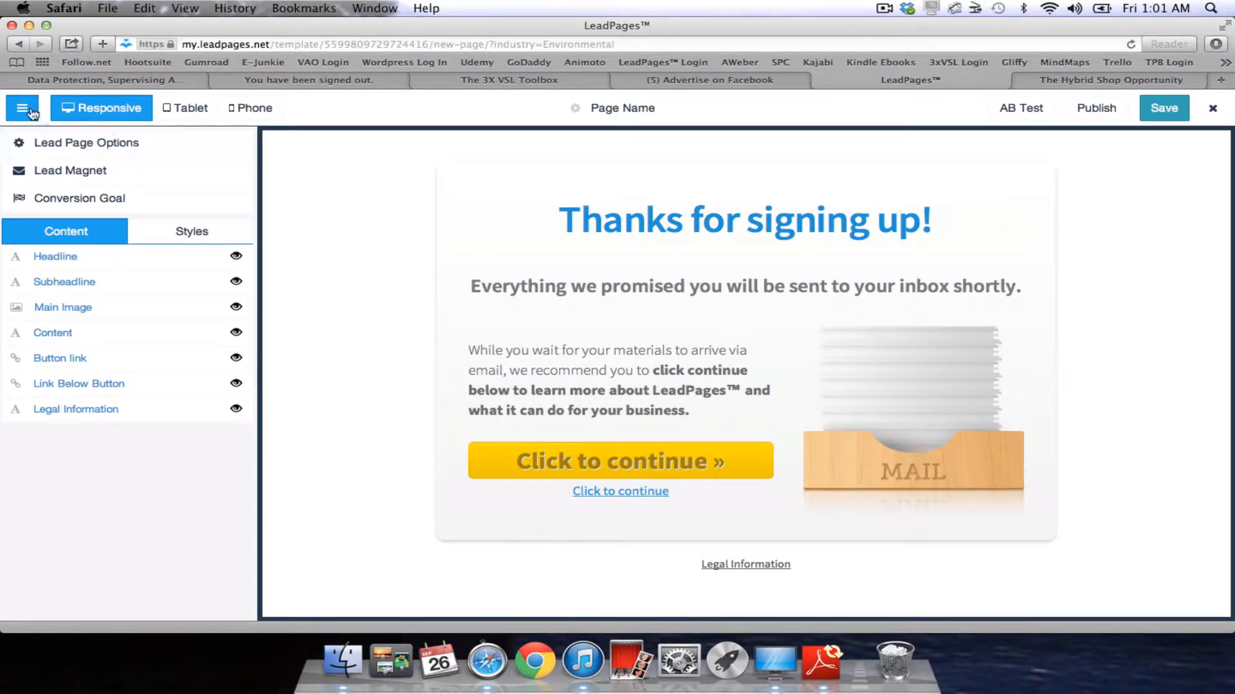
Leave the thank-you page editor without saving and open The Hybrid Shop Opportunity page for editing.
{"action": "left_click", "coordinate": [1214, 109]}
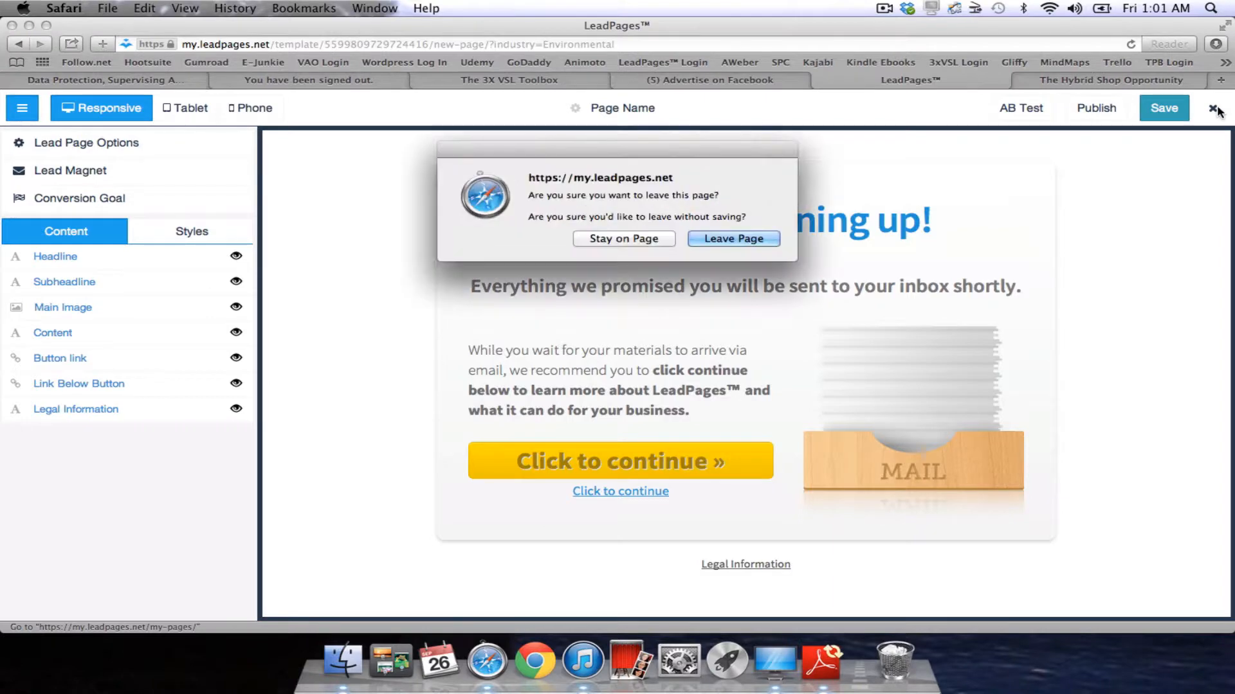
{"action": "left_click", "coordinate": [724, 242]}
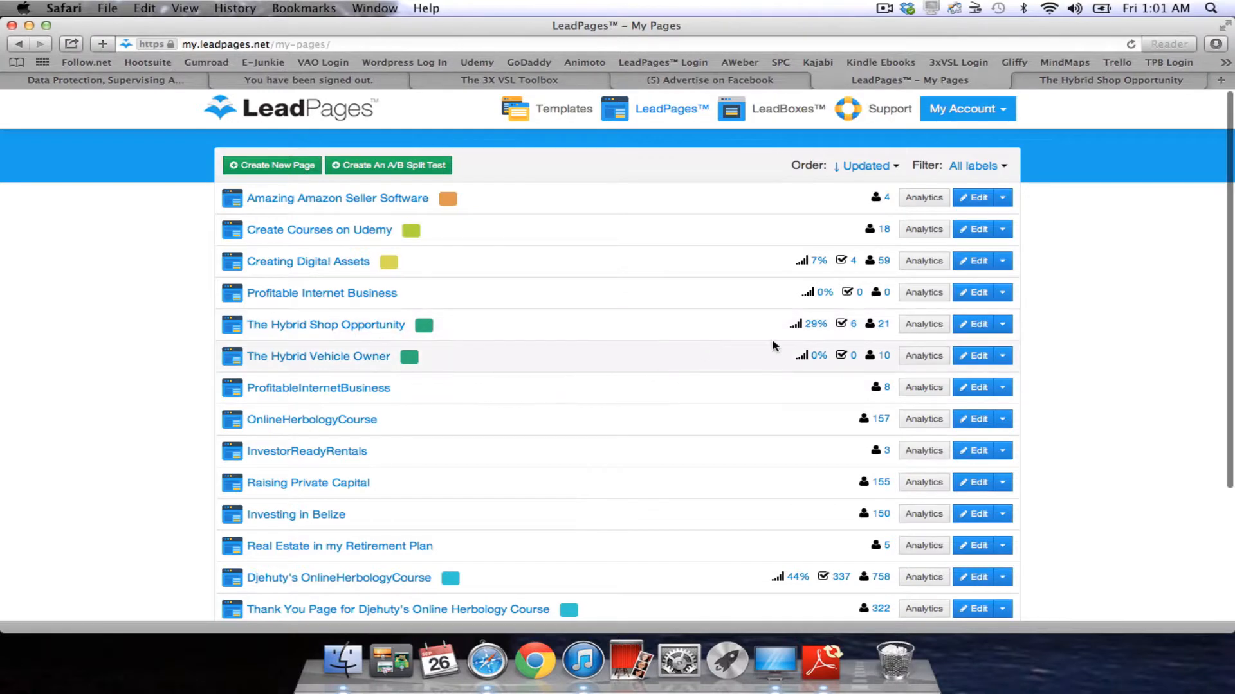
{"action": "left_click", "coordinate": [978, 326]}
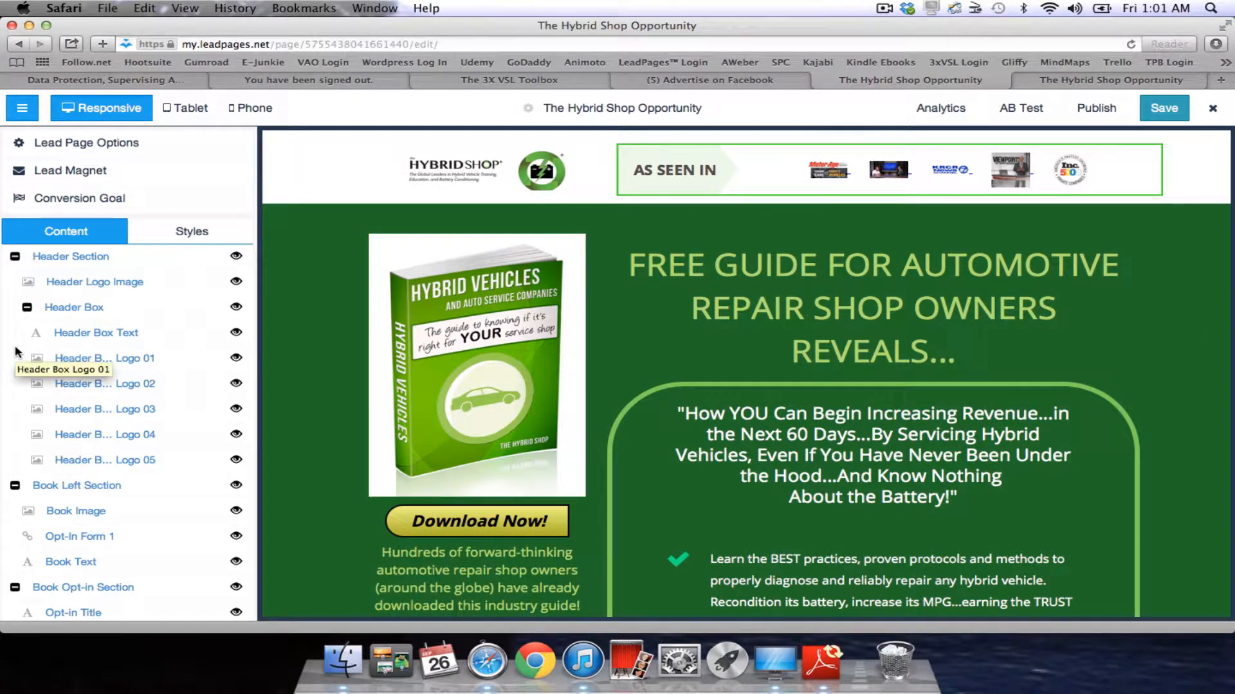
Review the page's header logo and live opt-in page, then return to the Facebook conversion pixel code.
{"action": "scroll", "coordinate": [18, 350], "scroll_direction": "down", "scroll_amount": 5}
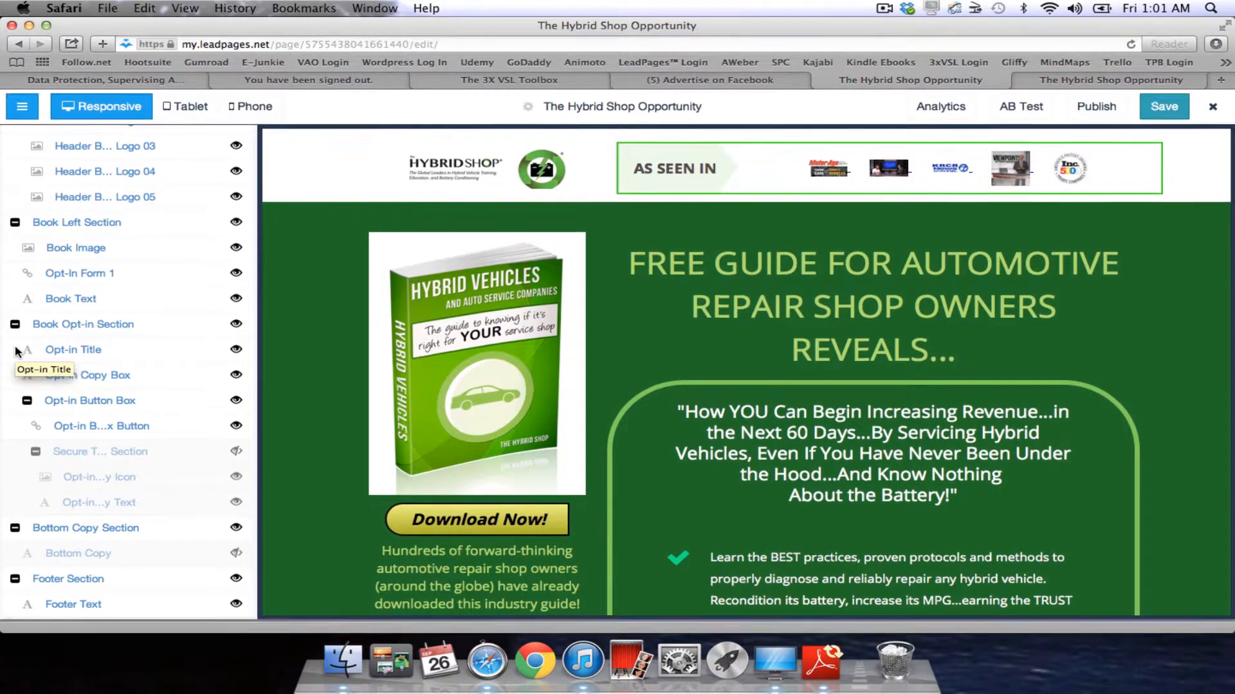
{"action": "scroll", "coordinate": [122, 450], "scroll_direction": "up", "scroll_amount": 2}
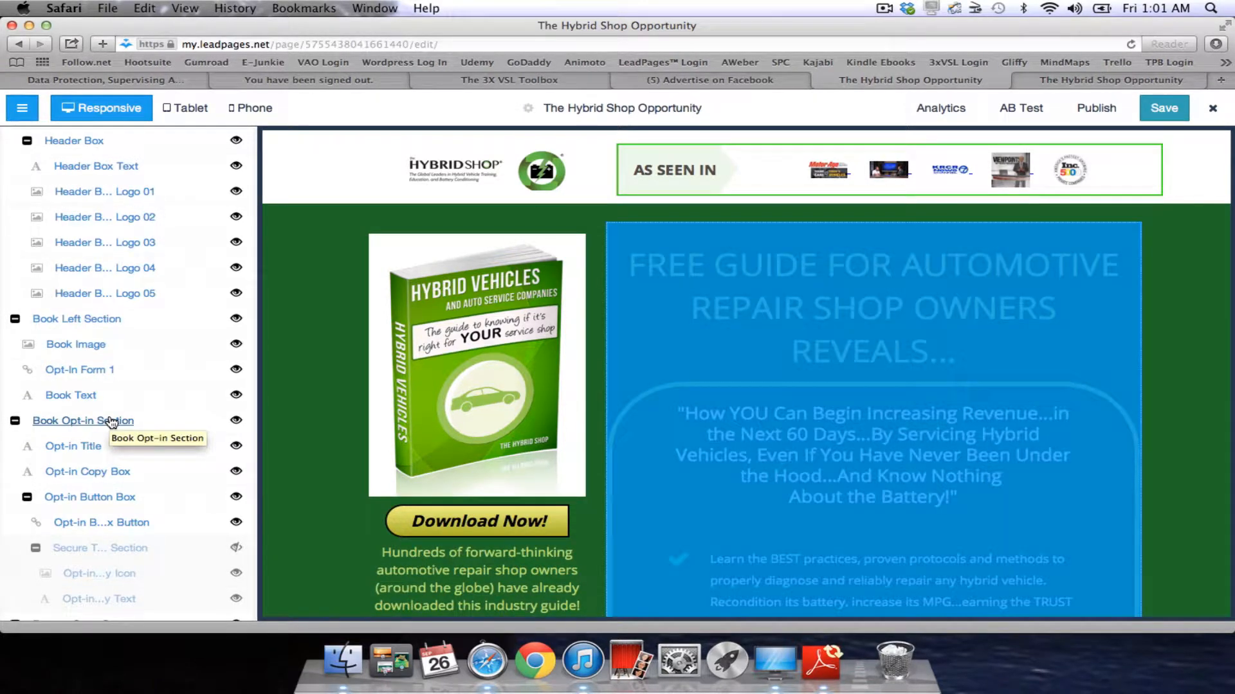
{"action": "scroll", "coordinate": [112, 422], "scroll_direction": "up", "scroll_amount": 4}
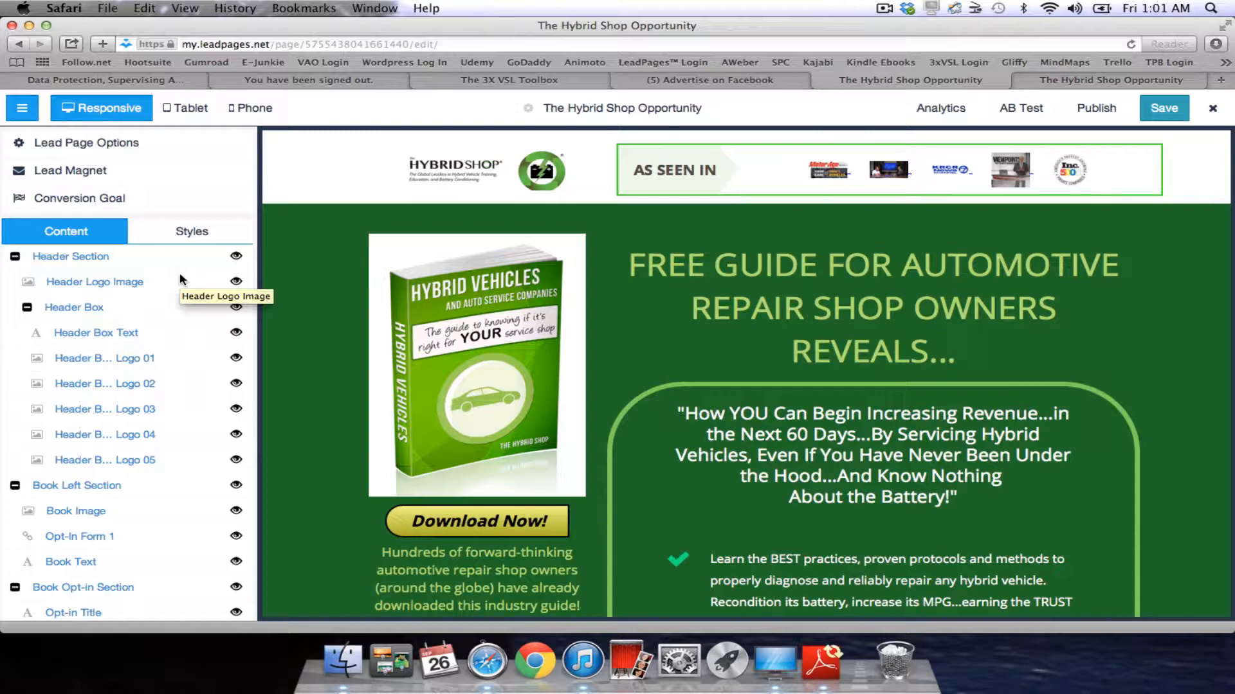
{"action": "left_click", "coordinate": [180, 272]}
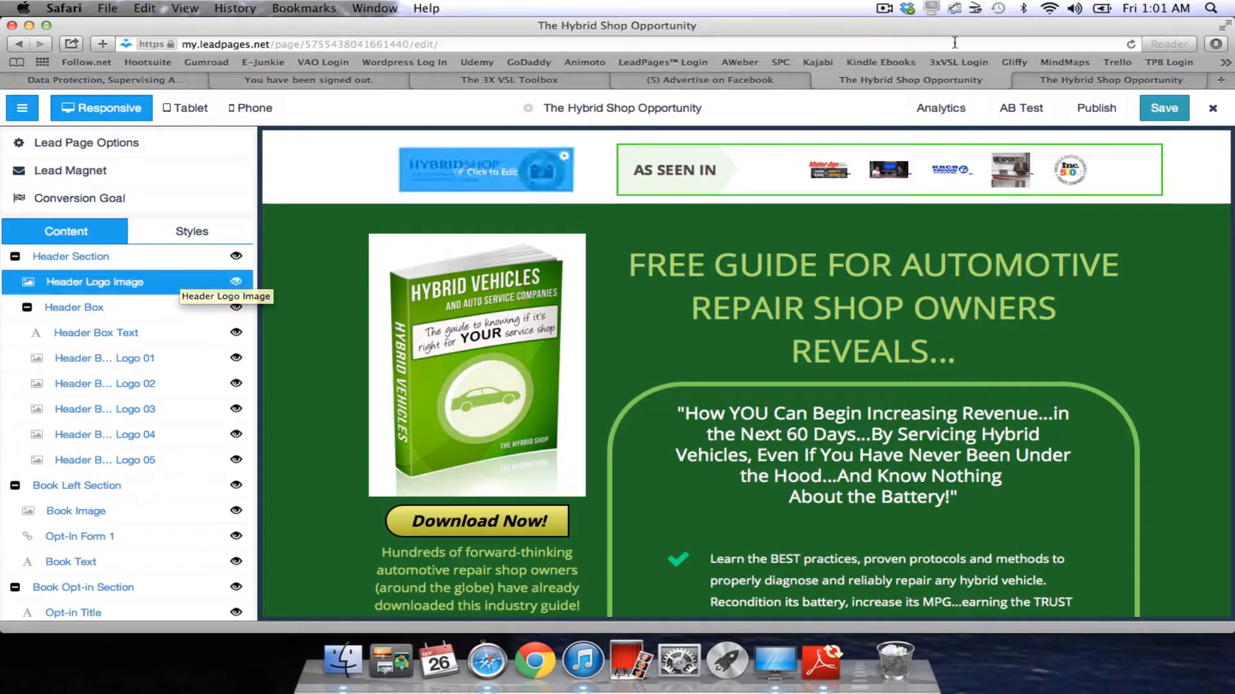
{"action": "left_click", "coordinate": [1136, 80]}
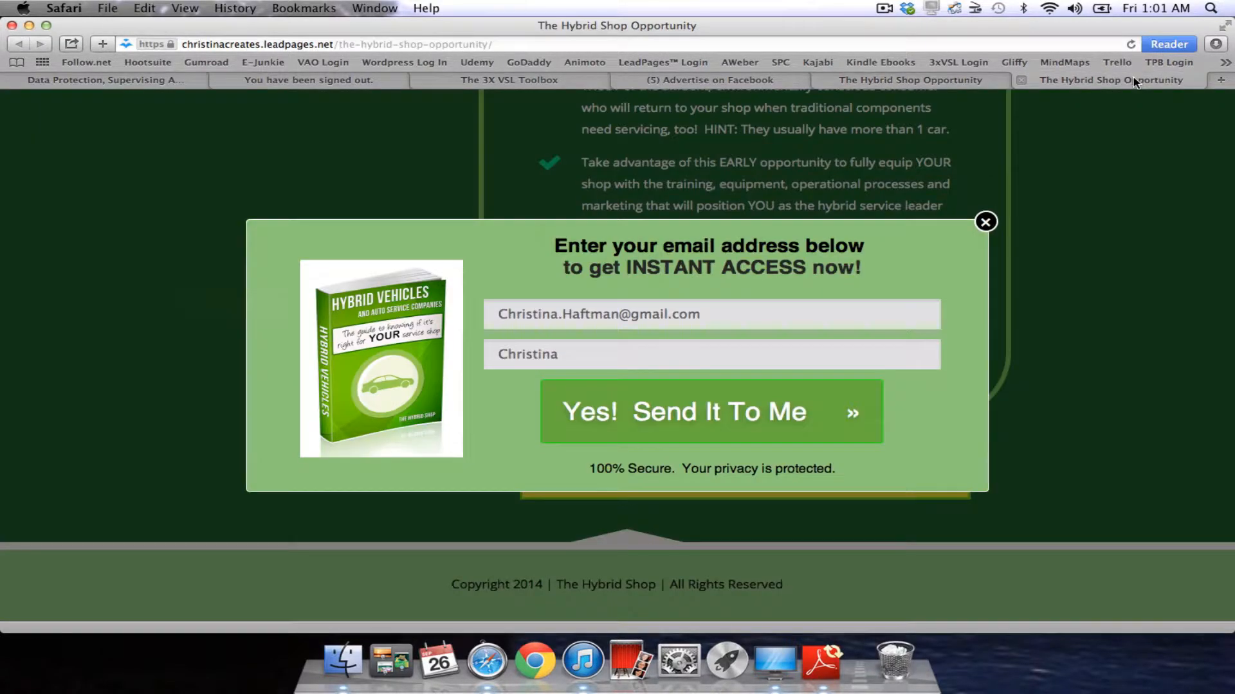
{"action": "left_click", "coordinate": [714, 81]}
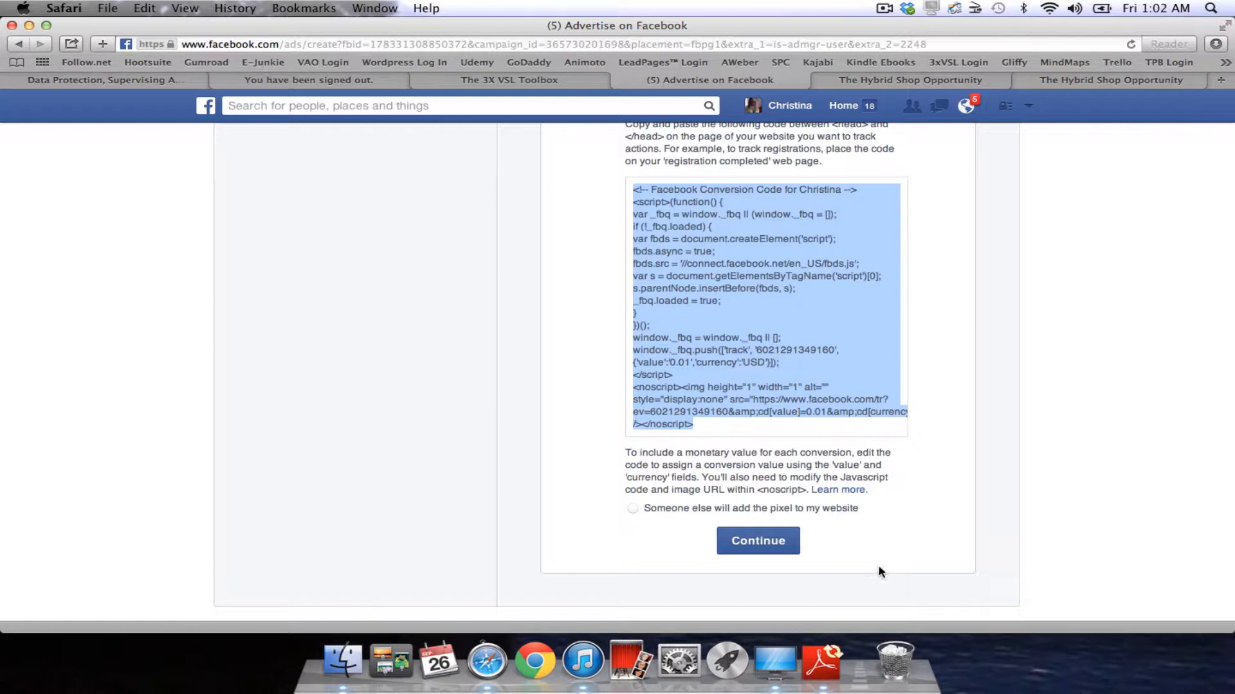
Continue past the conversion code and scroll down to the ad's Images section.
{"action": "left_click", "coordinate": [761, 541]}
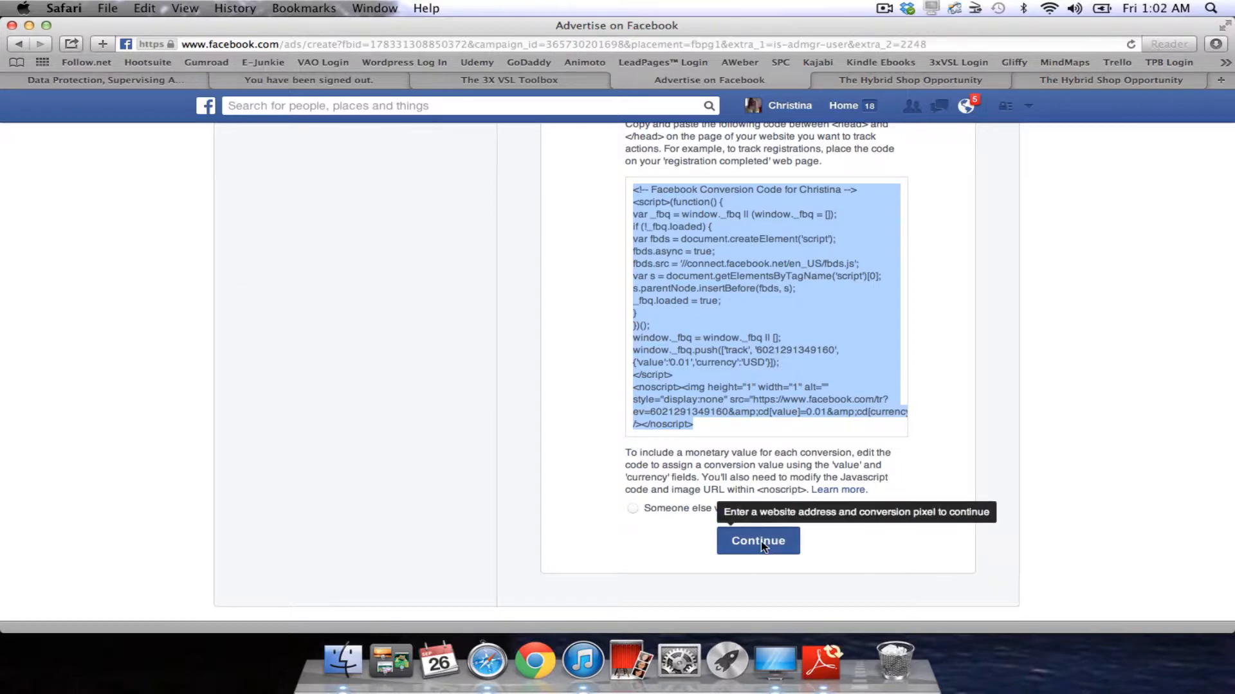
{"action": "scroll", "coordinate": [82, 299], "scroll_direction": "up", "scroll_amount": 10}
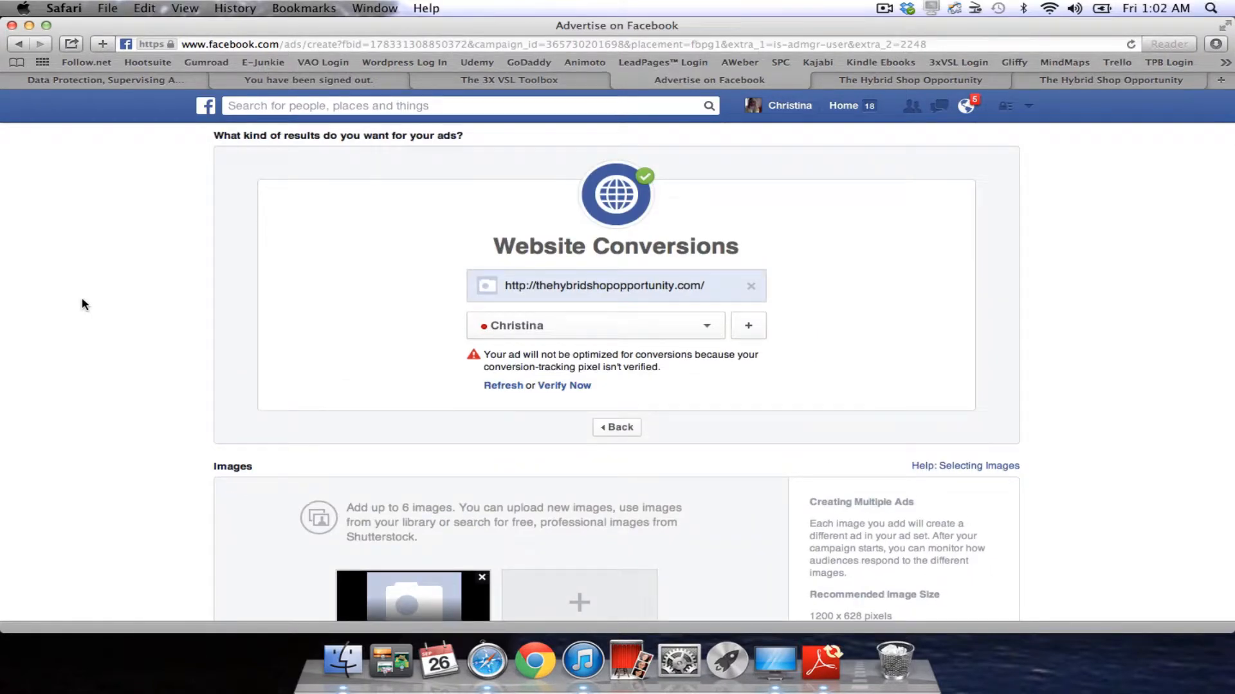
{"action": "scroll", "coordinate": [83, 301], "scroll_direction": "down", "scroll_amount": 5}
{"action": "scroll", "coordinate": [82, 301], "scroll_direction": "down", "scroll_amount": 2}
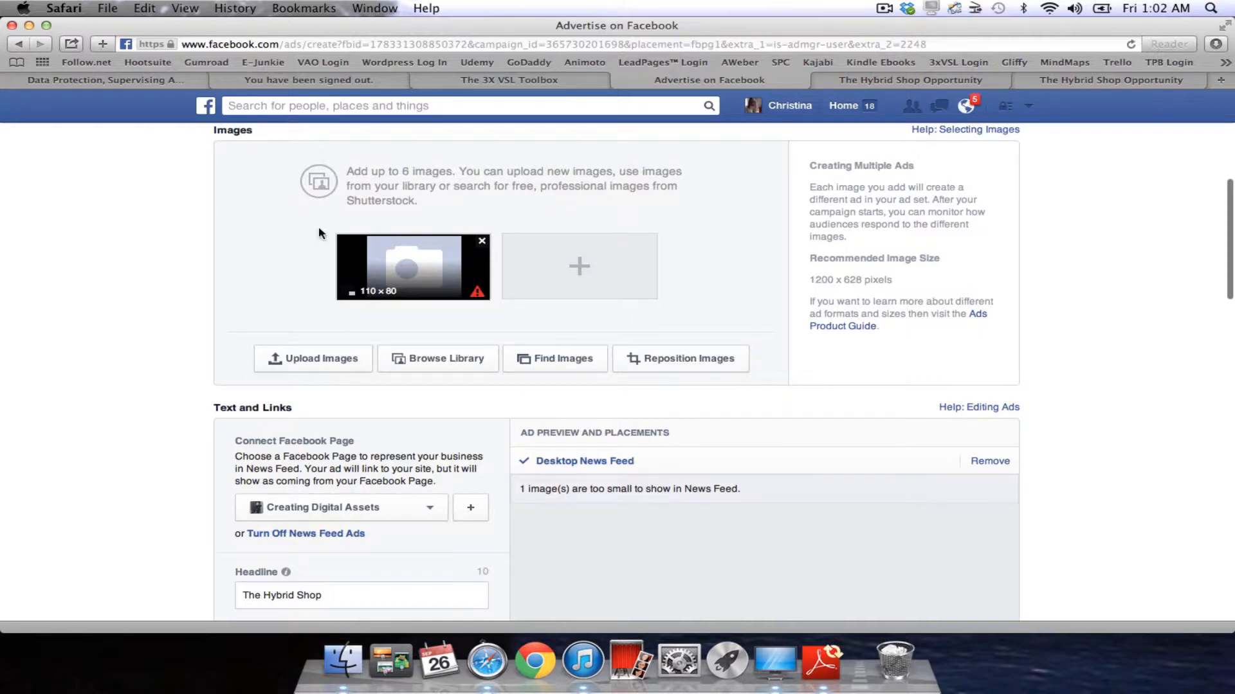
{"action": "scroll", "coordinate": [226, 264], "scroll_direction": "up", "scroll_amount": 2}
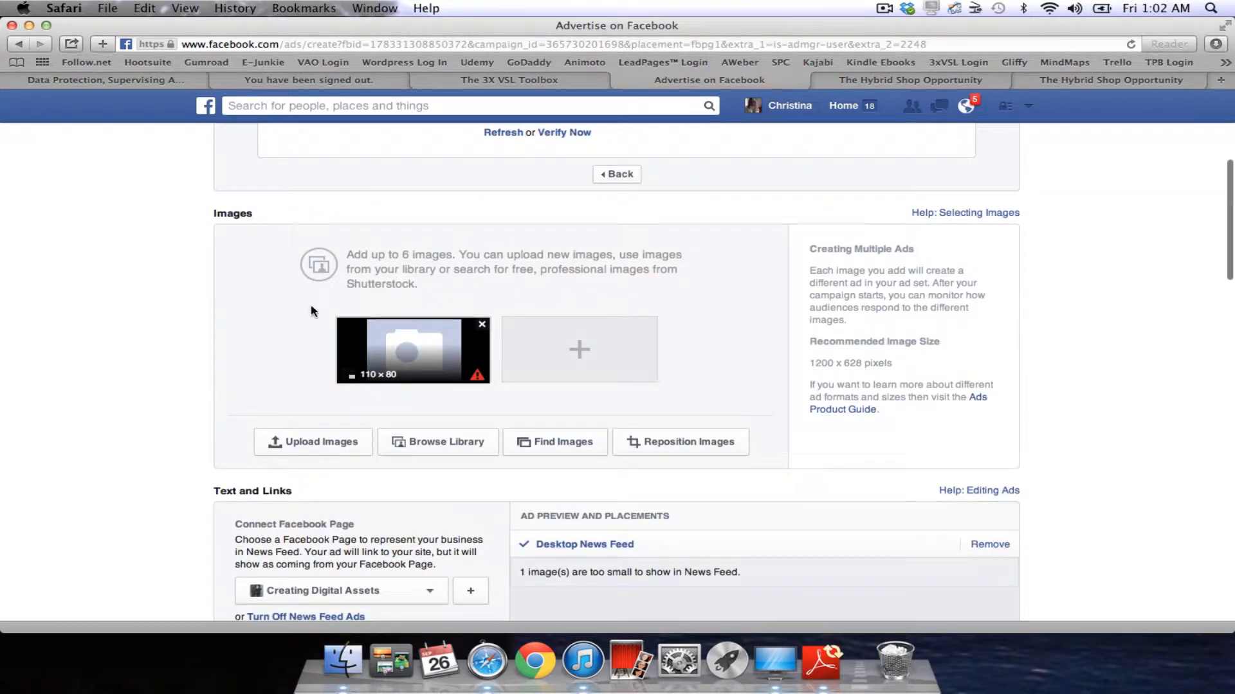
{"action": "scroll", "coordinate": [687, 339], "scroll_direction": "down", "scroll_amount": 3}
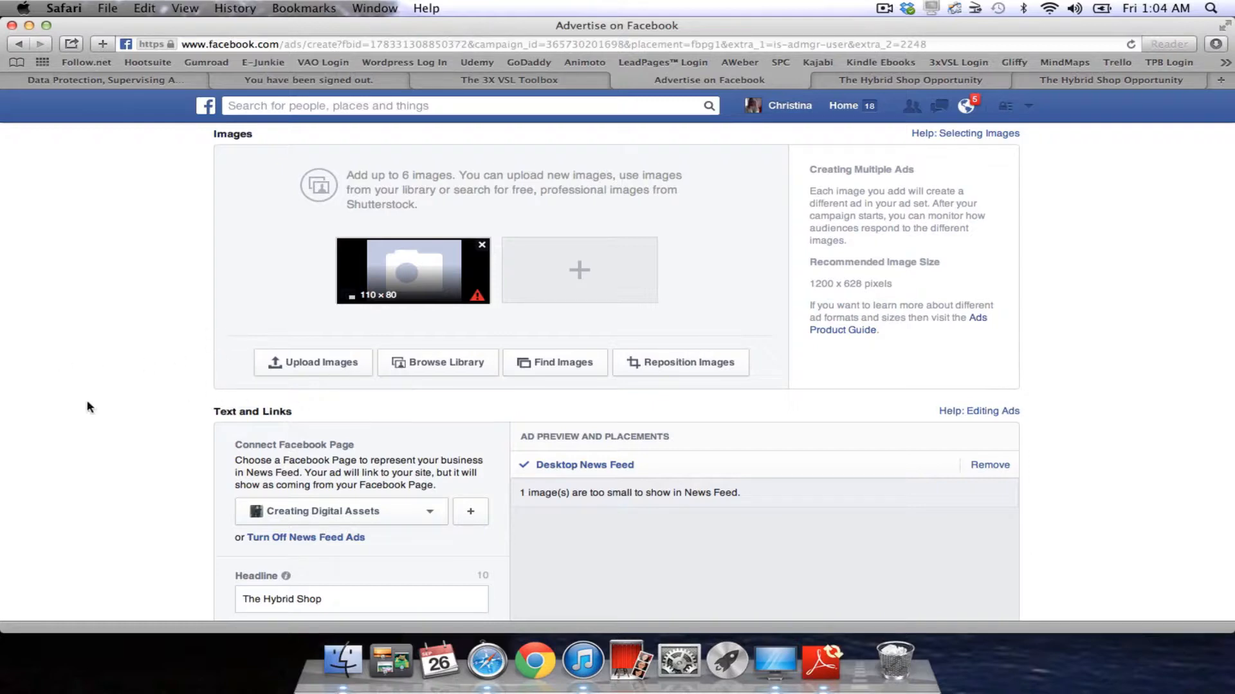
Scroll down and look over the call-to-action choices, leaving them unchanged.
{"action": "scroll", "coordinate": [89, 406], "scroll_direction": "down", "scroll_amount": 5}
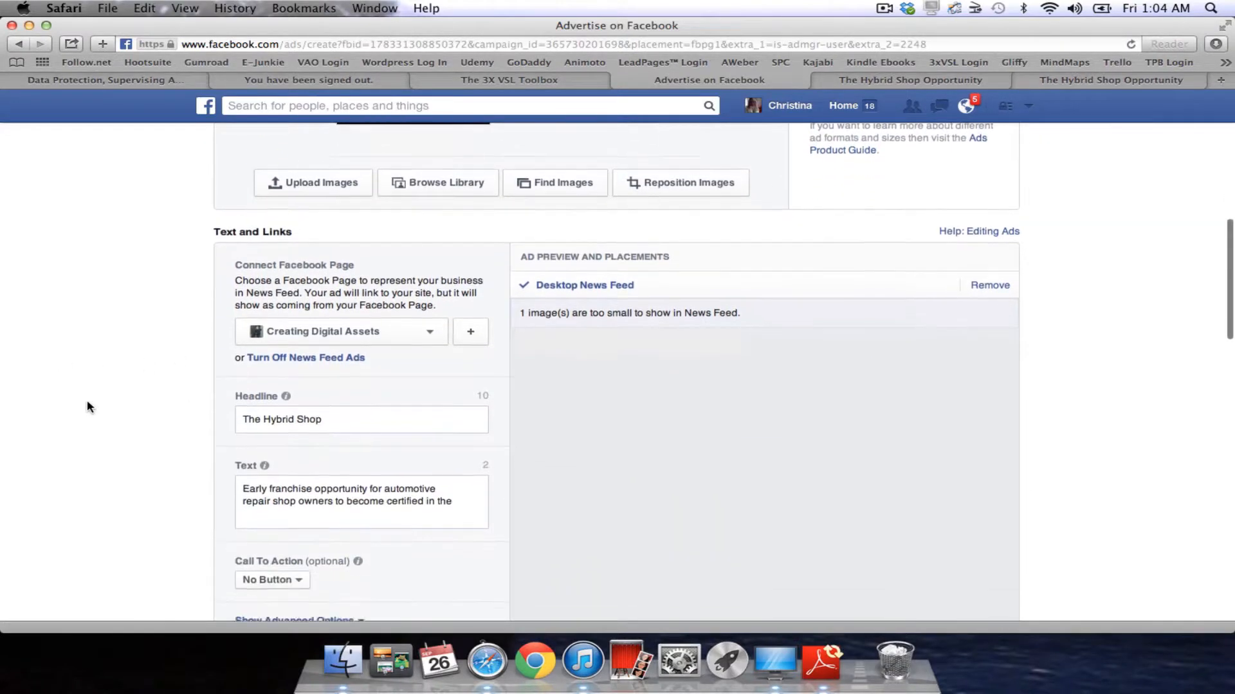
{"action": "scroll", "coordinate": [89, 406], "scroll_direction": "down", "scroll_amount": 2}
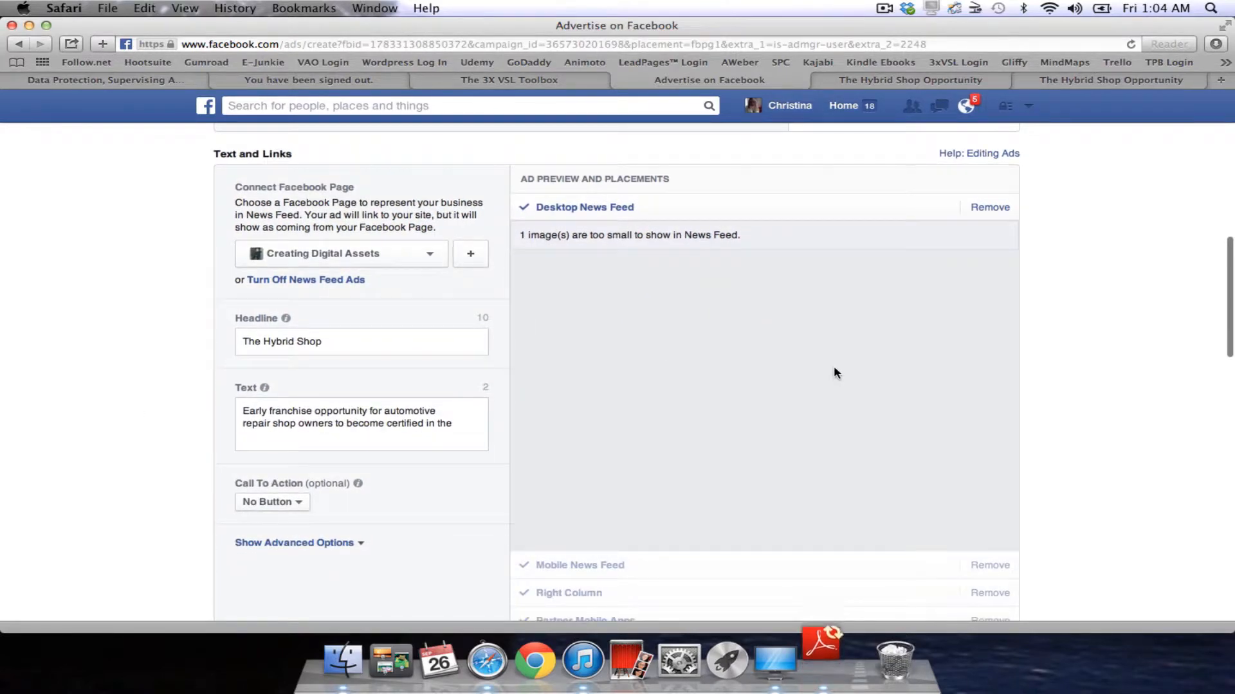
{"action": "scroll", "coordinate": [680, 343], "scroll_direction": "down", "scroll_amount": 2}
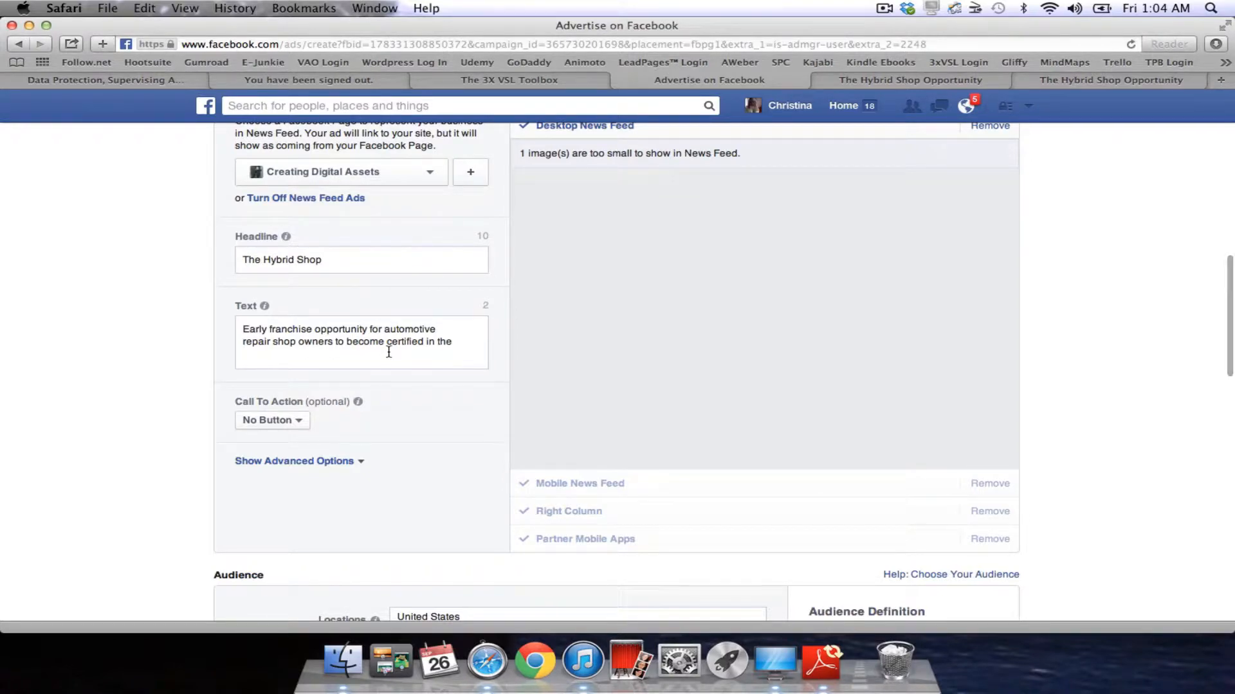
{"action": "left_click", "coordinate": [299, 425]}
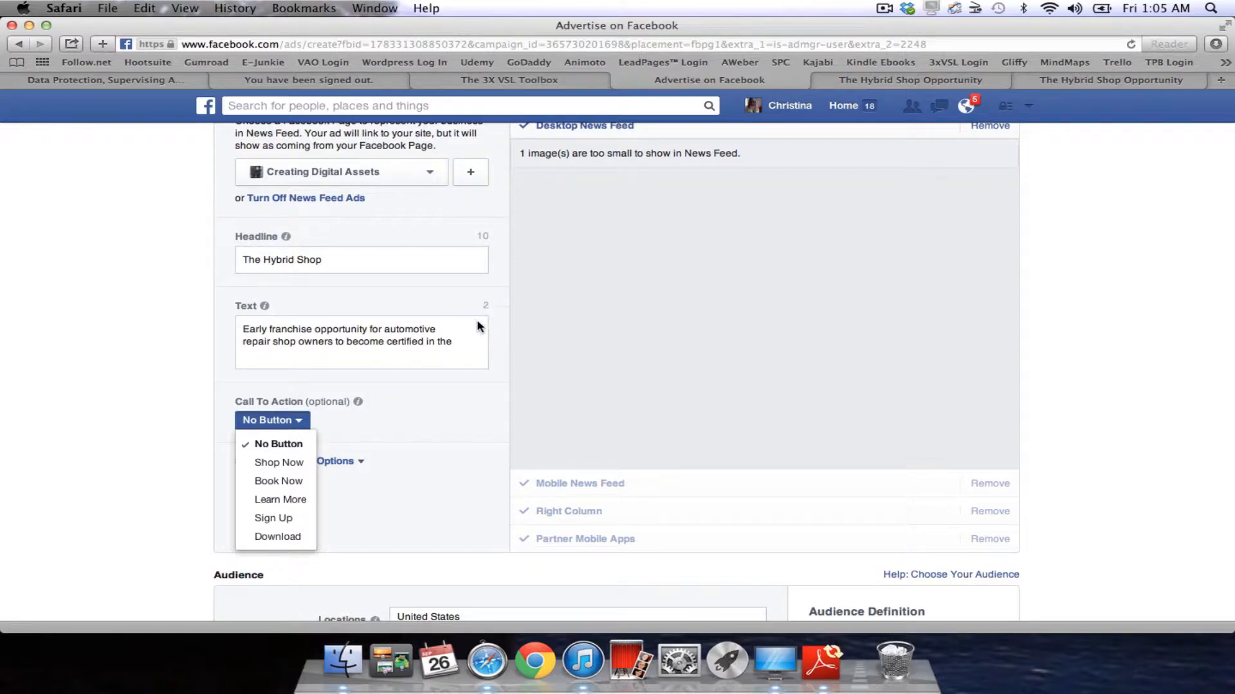
{"action": "left_click", "coordinate": [464, 348]}
Edit the end of the ad text to delete the trailing word 'the'.
{"action": "left_click", "coordinate": [454, 342]}
{"action": "type", "text": "bjkjkkjl"}
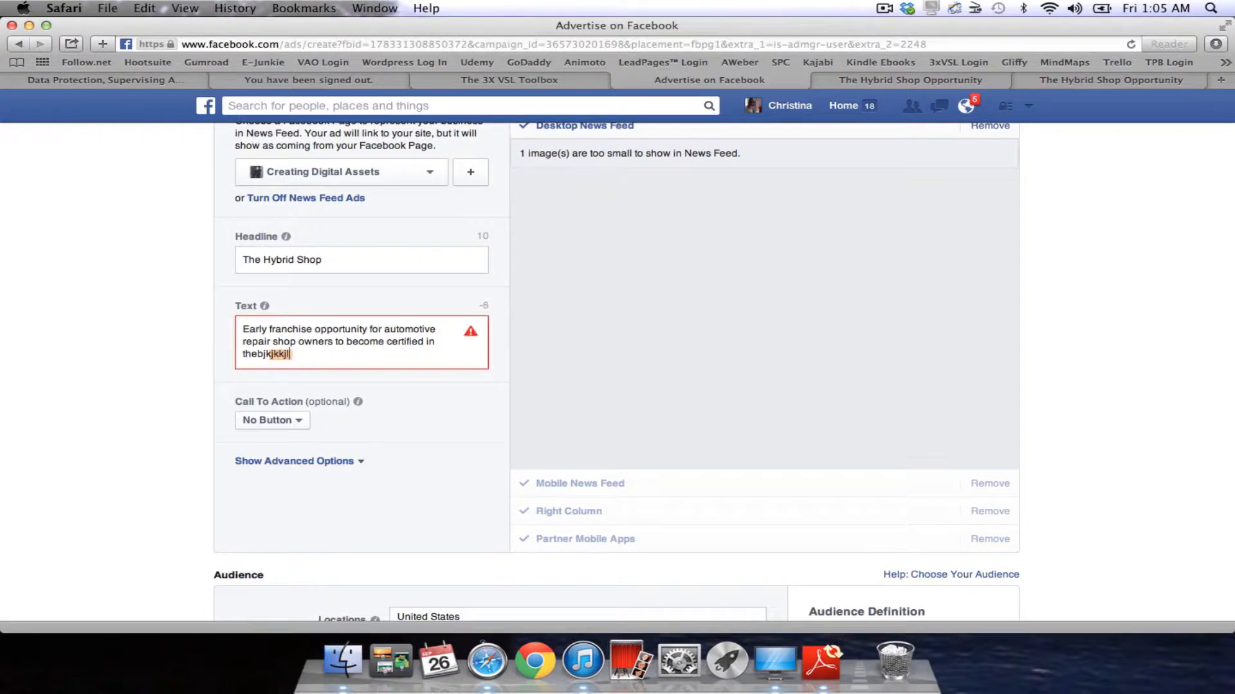
{"action": "key", "text": "BackSpace"}
{"action": "key", "text": "BackSpace"}
{"action": "key", "text": "BackSpace"}
{"action": "key", "text": "BackSpace"}
{"action": "key", "text": "BackSpace"}
{"action": "key", "text": "BackSpace"}
{"action": "key", "text": "BackSpace"}
{"action": "key", "text": "BackSpace"}
{"action": "key", "text": "BackSpace"}
{"action": "key", "text": "BackSpace"}
{"action": "key", "text": "BackSpace"}
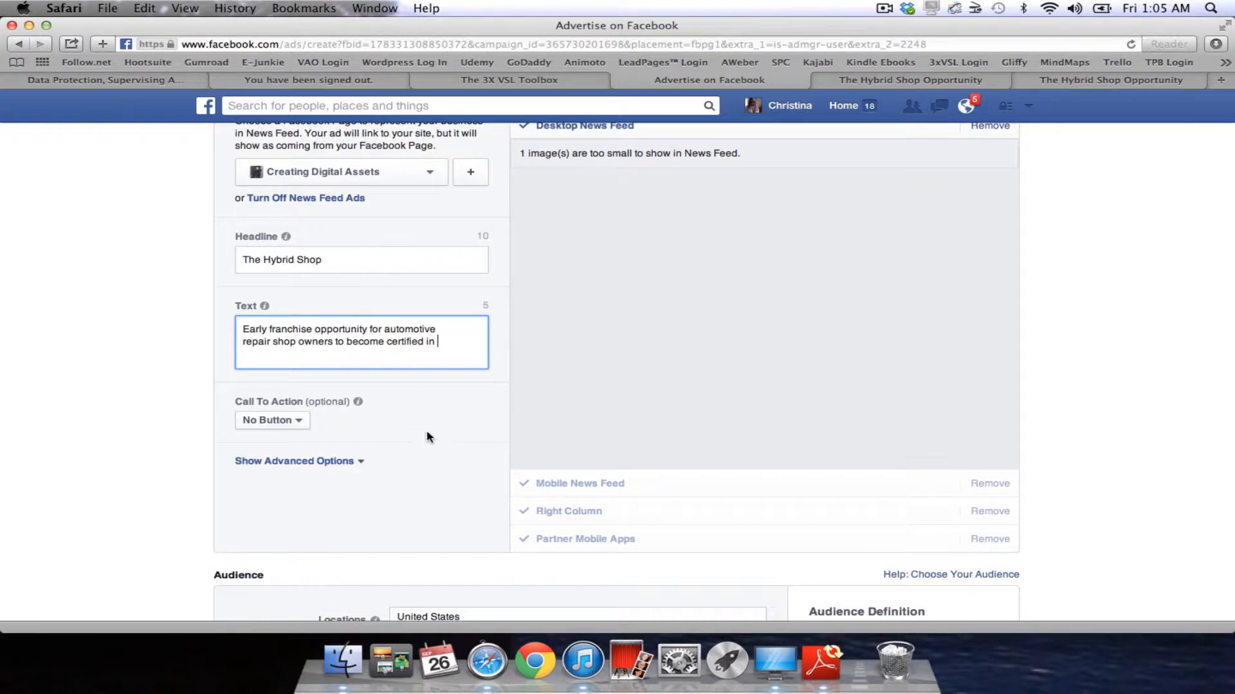
{"action": "scroll", "coordinate": [432, 442], "scroll_direction": "down", "scroll_amount": 2}
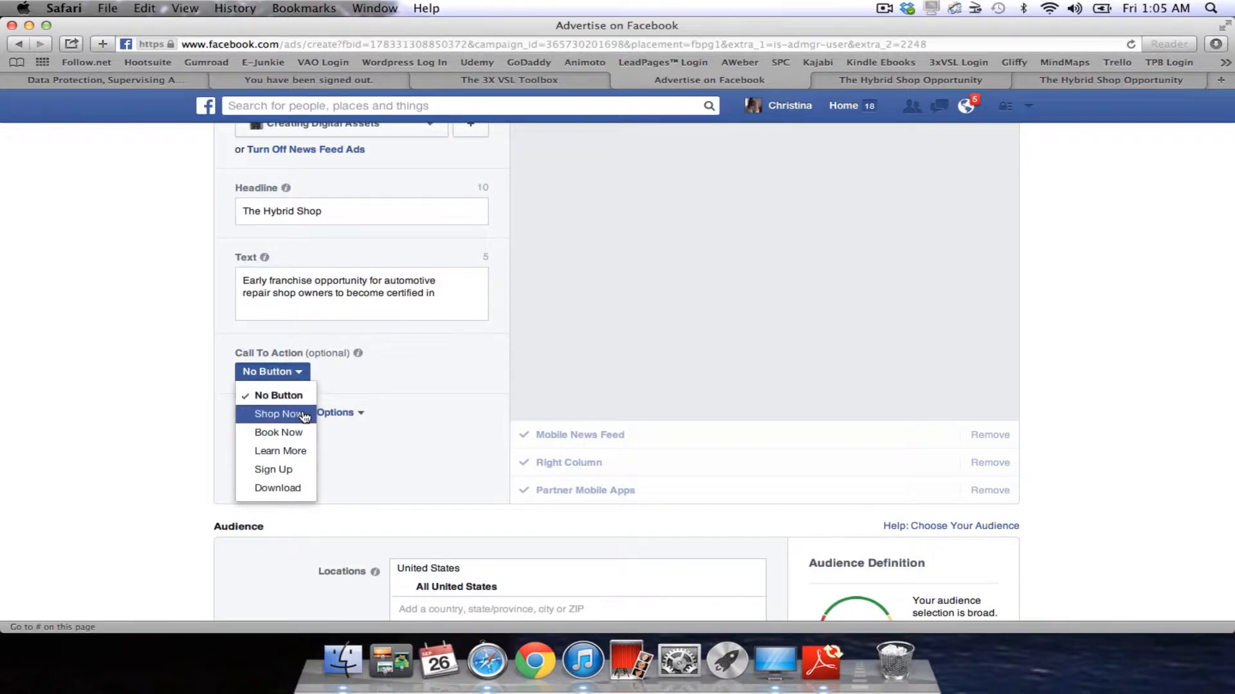
{"action": "left_click", "coordinate": [278, 470]}
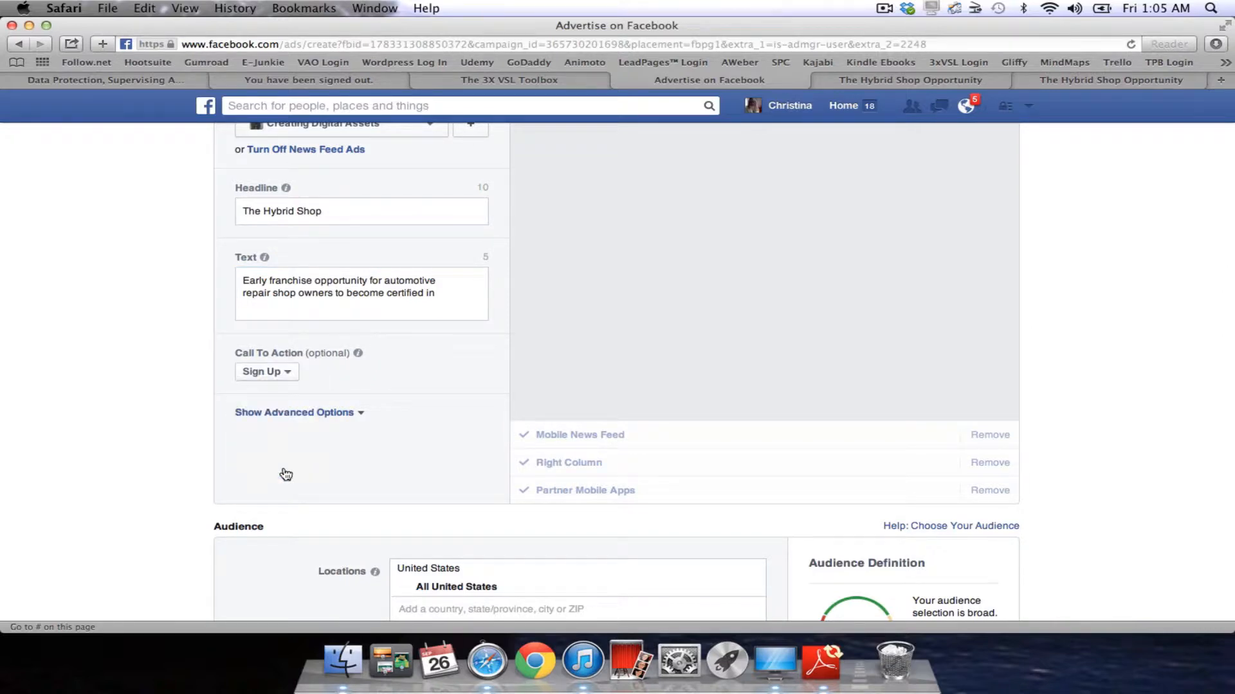
{"action": "left_click", "coordinate": [324, 414]}
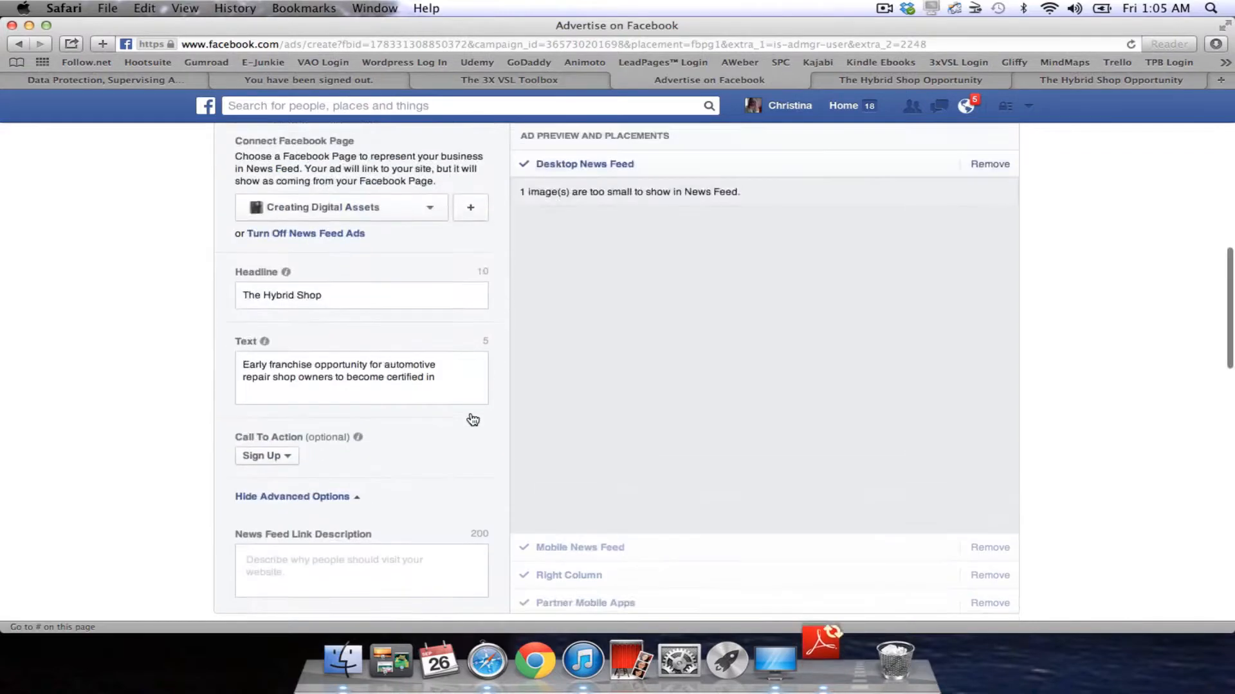
{"action": "scroll", "coordinate": [473, 416], "scroll_direction": "down", "scroll_amount": 5}
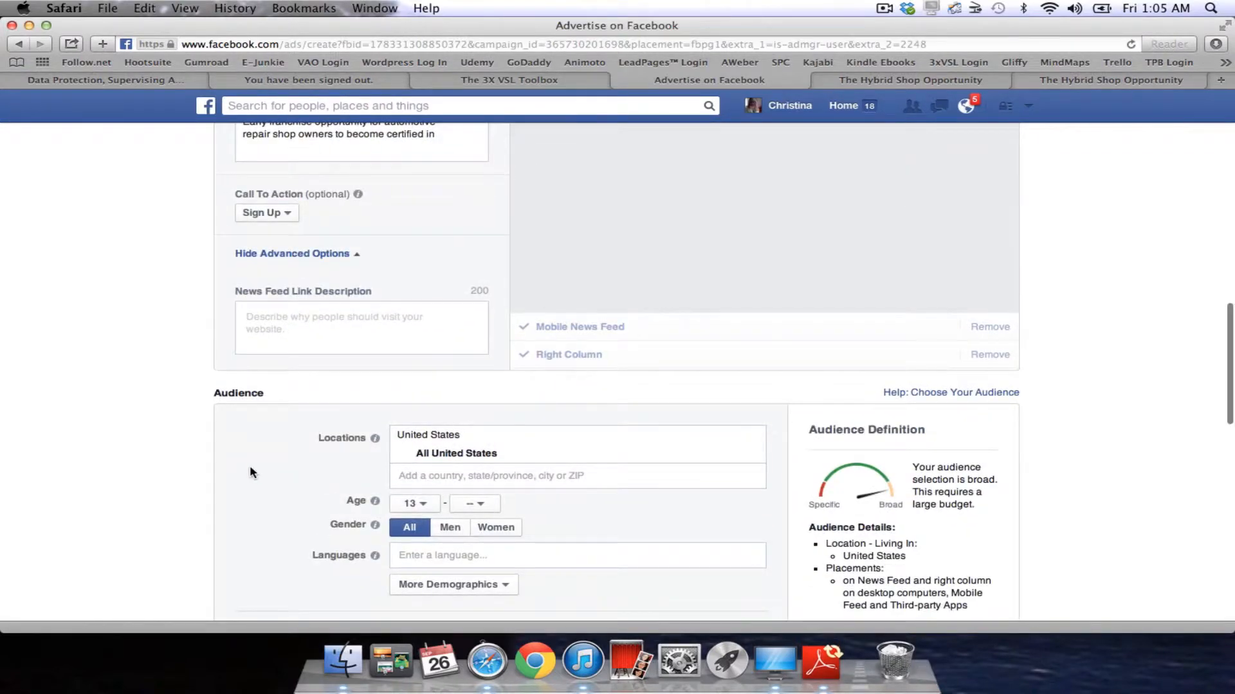
{"action": "scroll", "coordinate": [252, 473], "scroll_direction": "down", "scroll_amount": 2}
{"action": "scroll", "coordinate": [253, 473], "scroll_direction": "up", "scroll_amount": 4}
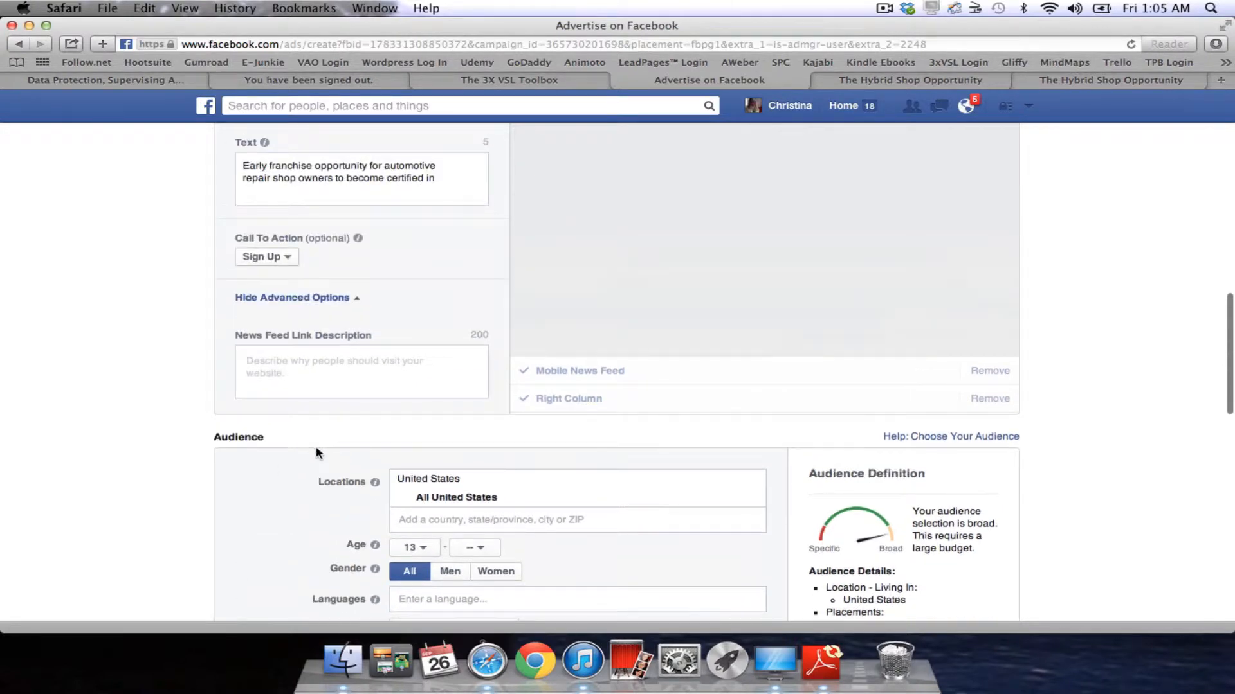
{"action": "scroll", "coordinate": [334, 460], "scroll_direction": "up", "scroll_amount": 5}
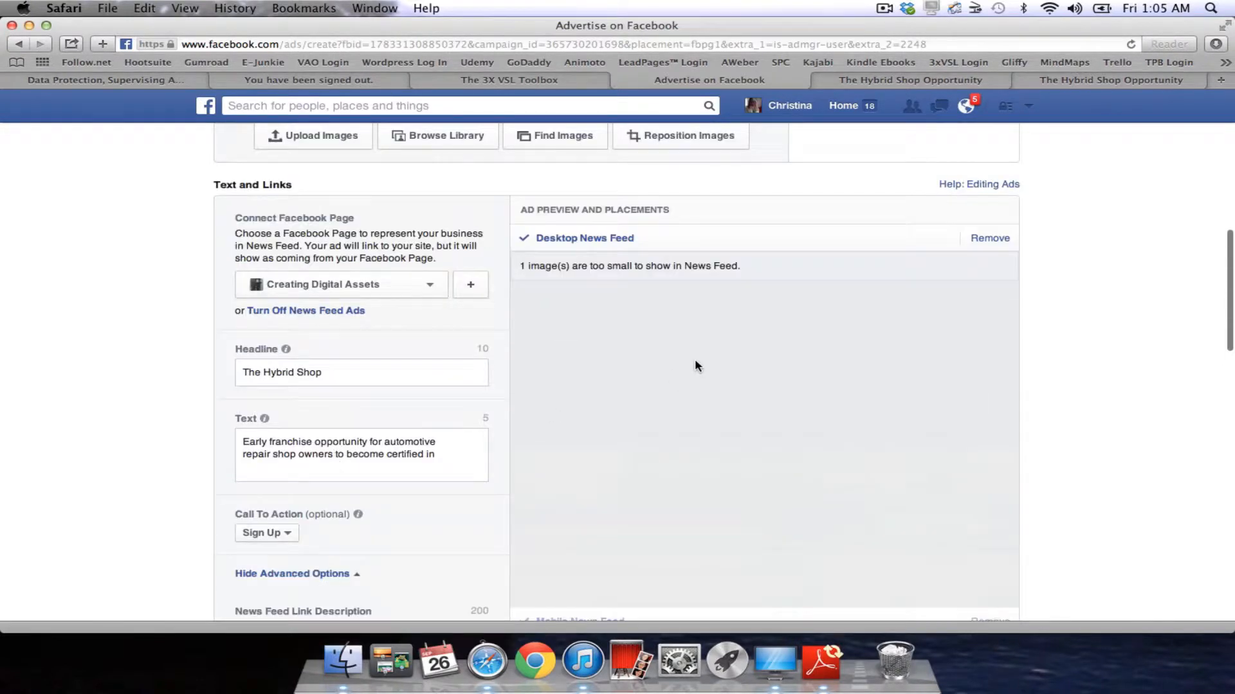
{"action": "scroll", "coordinate": [658, 347], "scroll_direction": "down", "scroll_amount": 5}
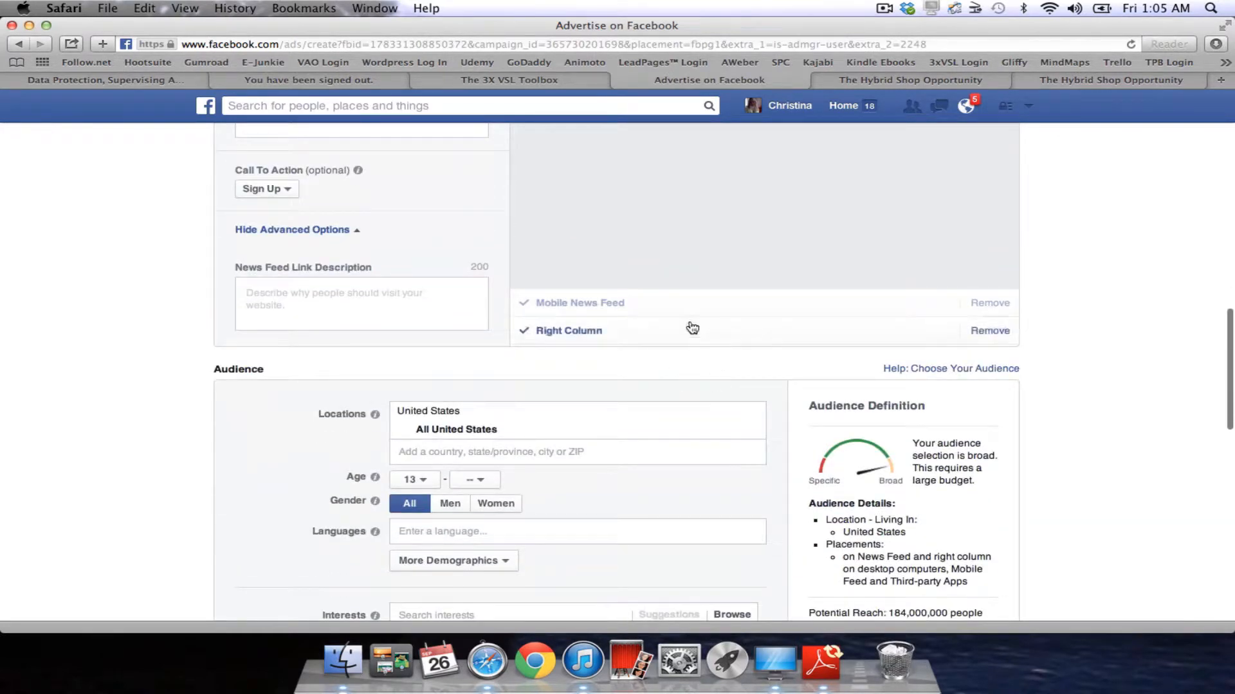
{"action": "left_click", "coordinate": [620, 307]}
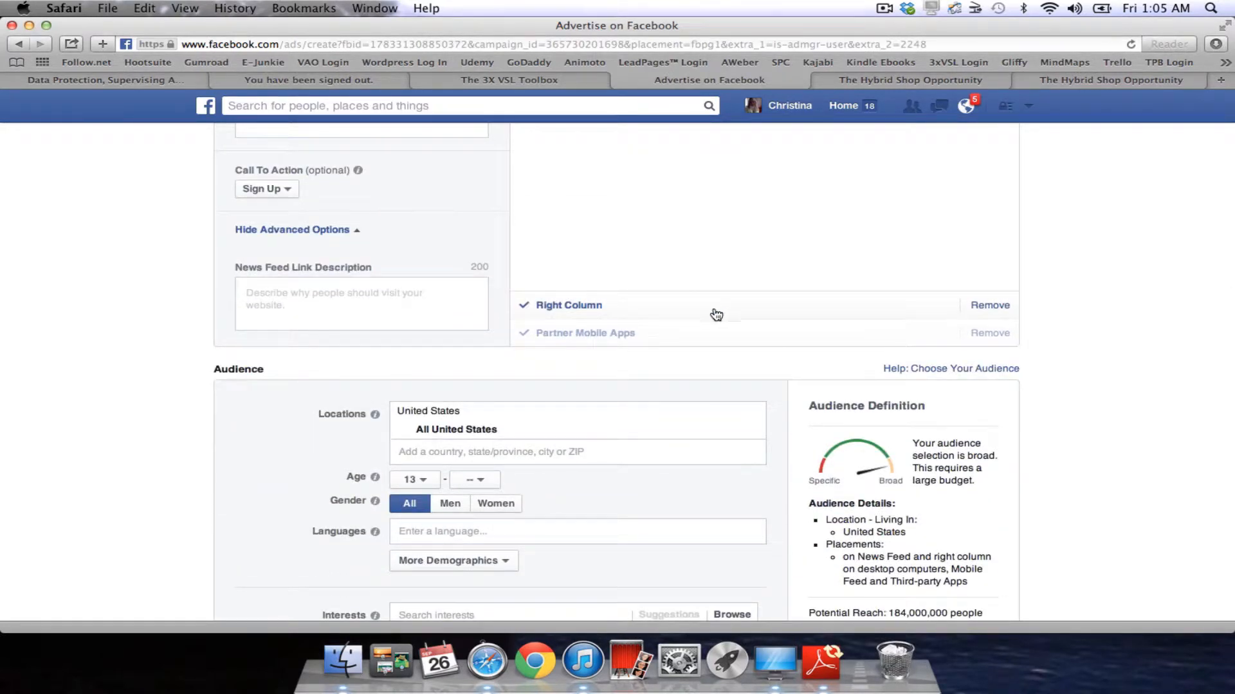
{"action": "scroll", "coordinate": [691, 318], "scroll_direction": "up", "scroll_amount": 6}
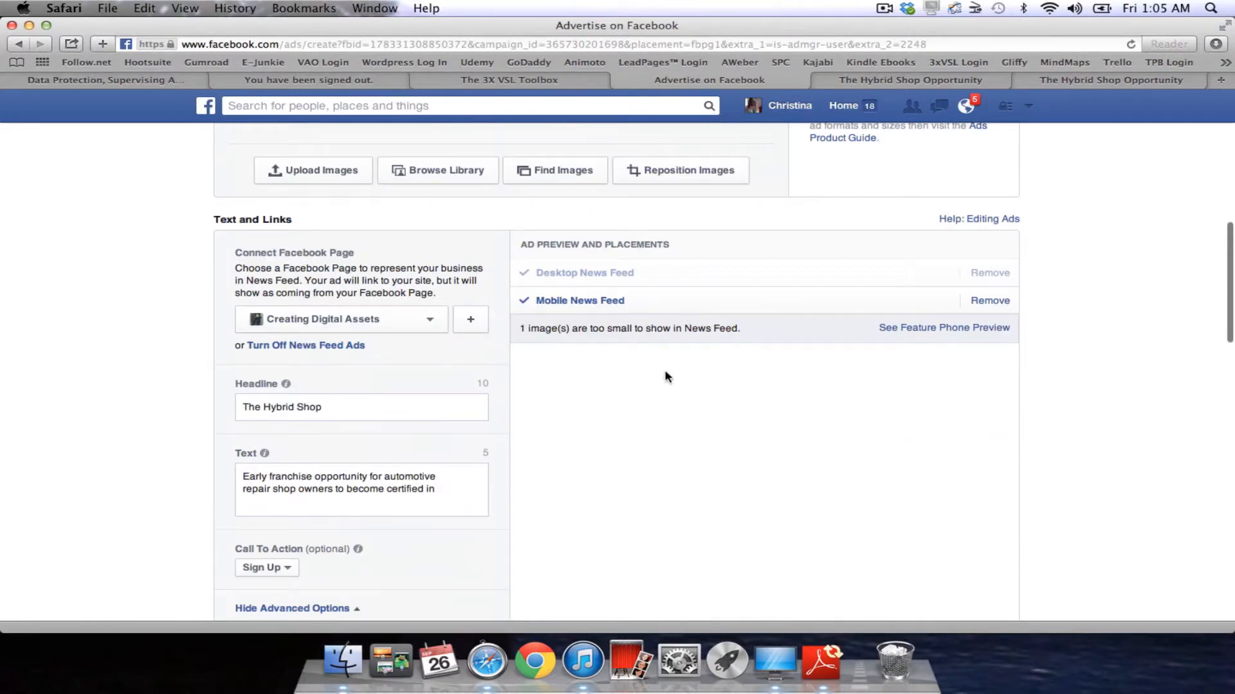
{"action": "left_click", "coordinate": [624, 276]}
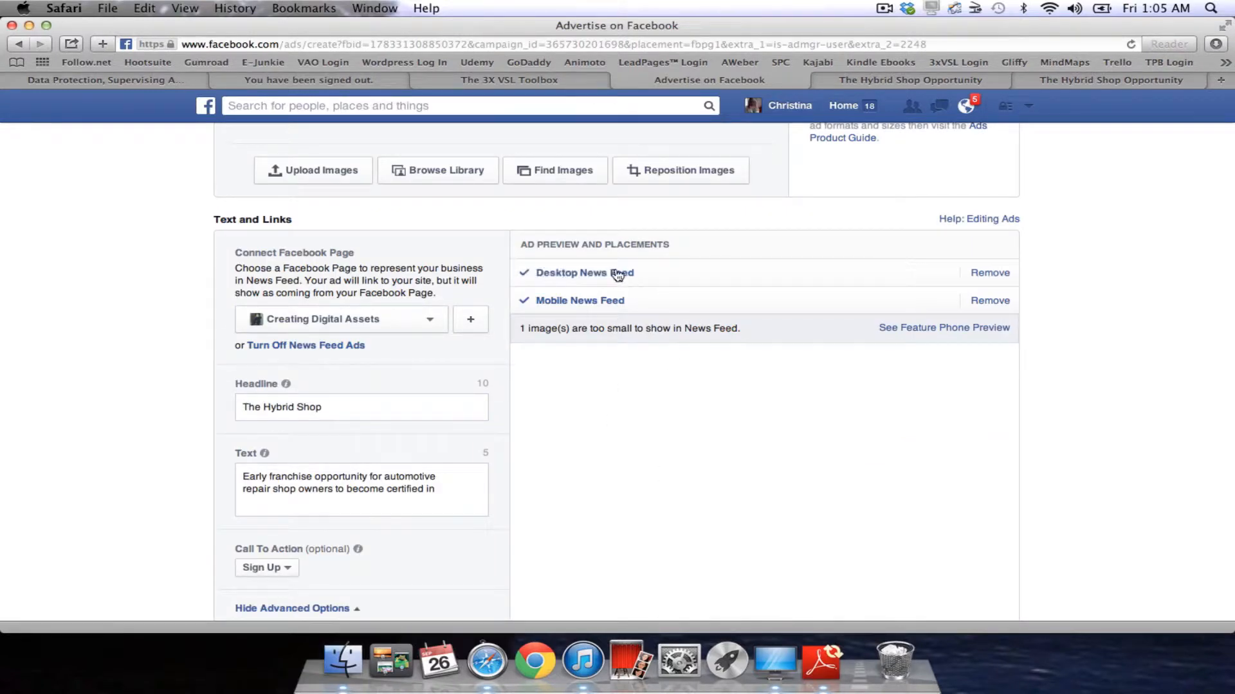
{"action": "scroll", "coordinate": [613, 257], "scroll_direction": "down", "scroll_amount": 6}
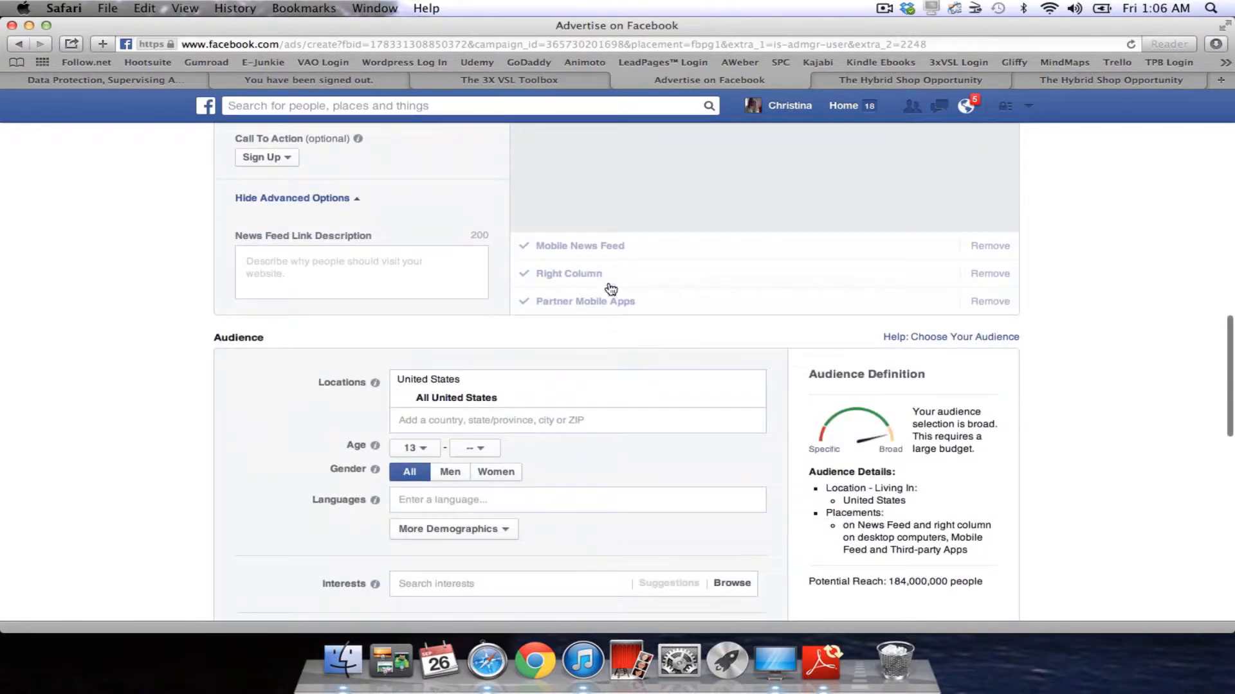
{"action": "scroll", "coordinate": [613, 254], "scroll_direction": "up", "scroll_amount": 8}
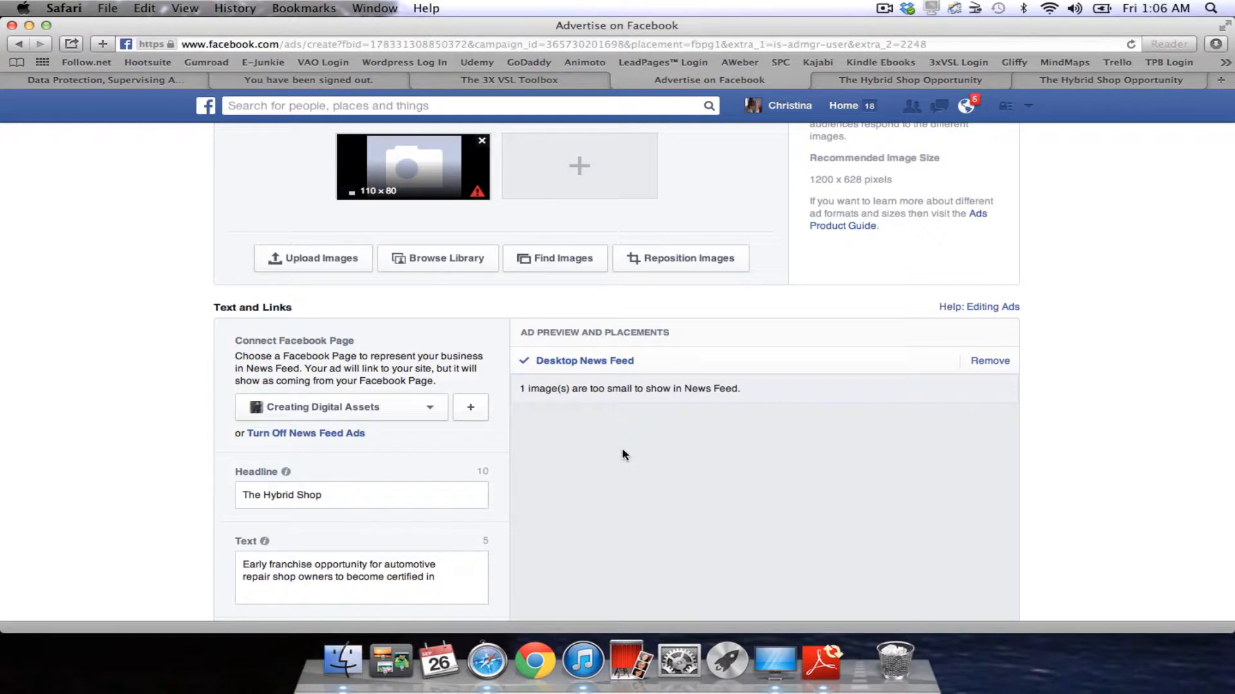
{"action": "scroll", "coordinate": [622, 448], "scroll_direction": "down", "scroll_amount": 5}
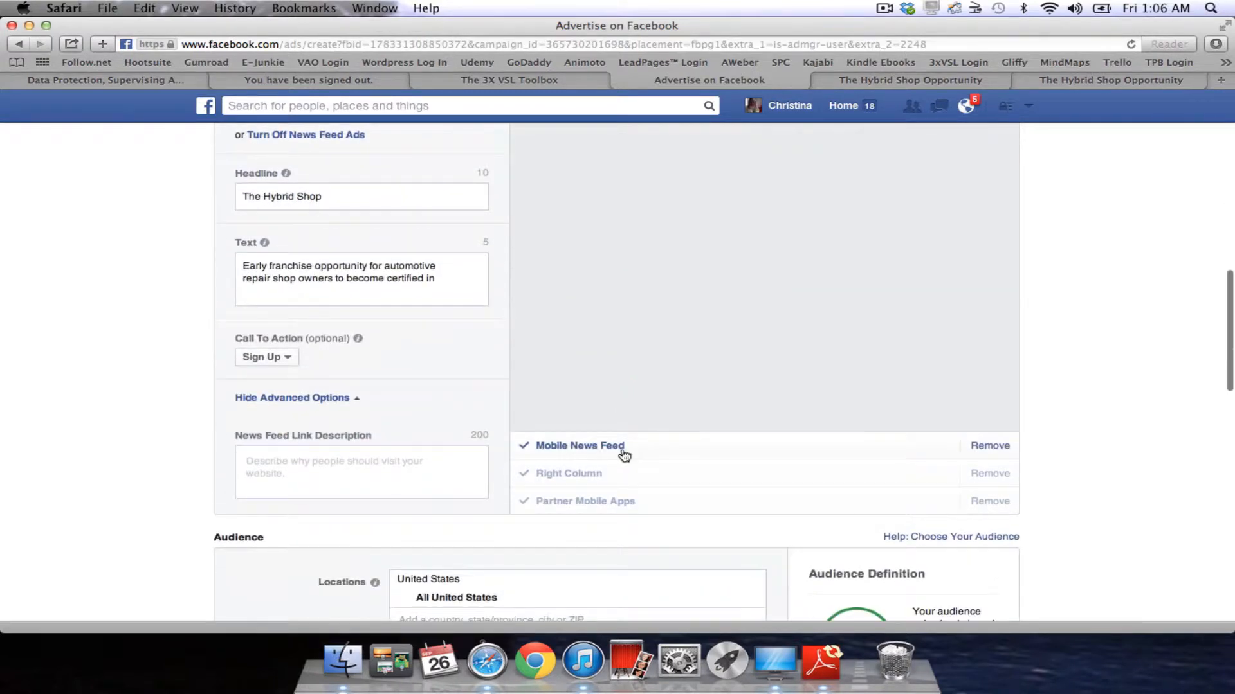
{"action": "left_click", "coordinate": [532, 475]}
{"action": "scroll", "coordinate": [620, 473], "scroll_direction": "up", "scroll_amount": 4}
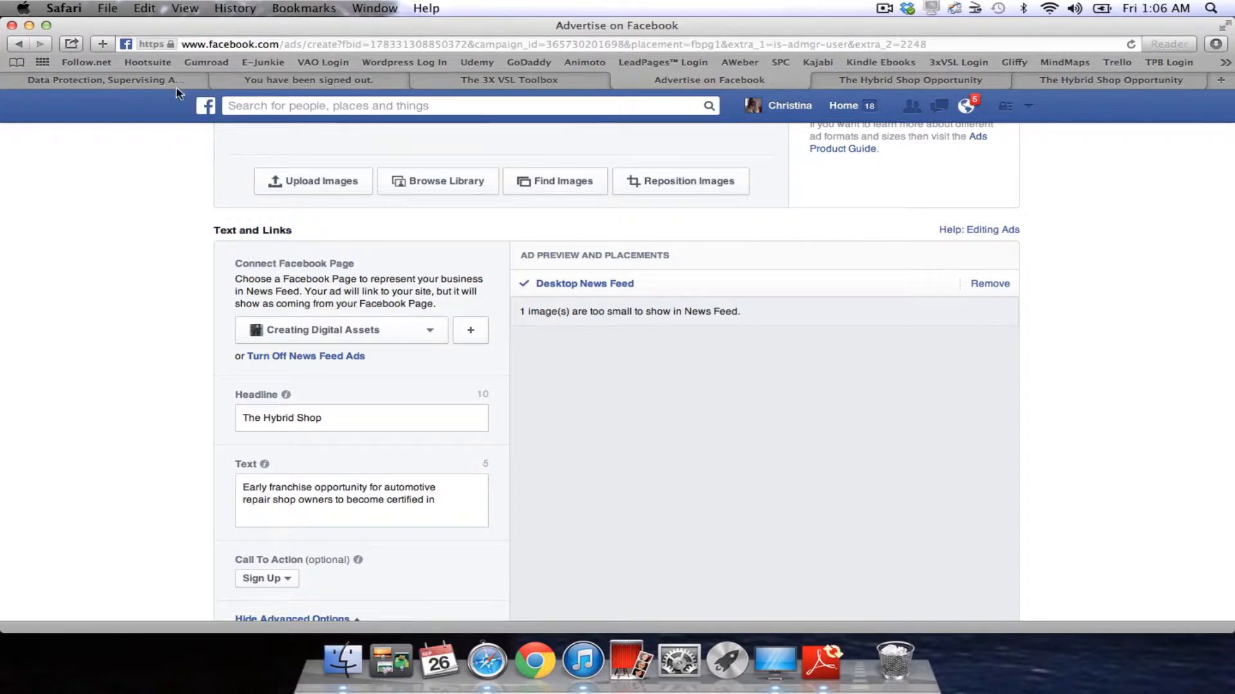
Bring up the Samples of Facebook Ads folder, open the book-launch sample ad in Preview, then close it.
{"action": "key", "text": "ctrl+Up"}
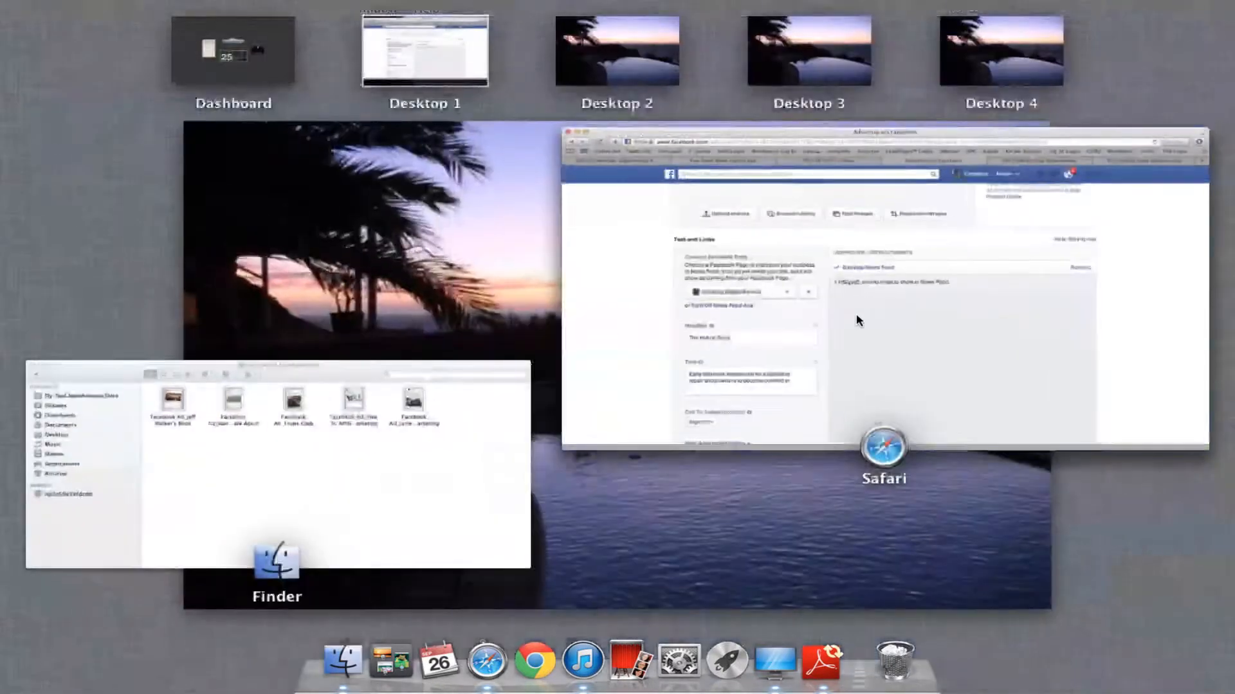
{"action": "left_click", "coordinate": [427, 499]}
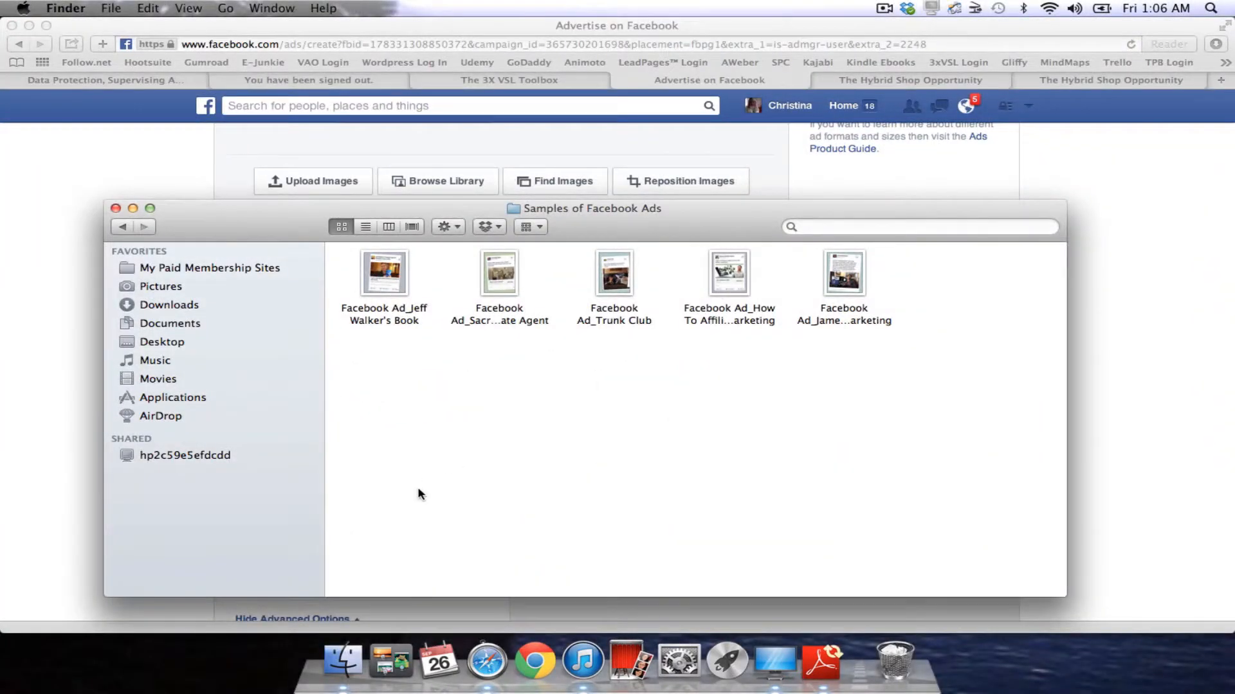
{"action": "left_click", "coordinate": [384, 283]}
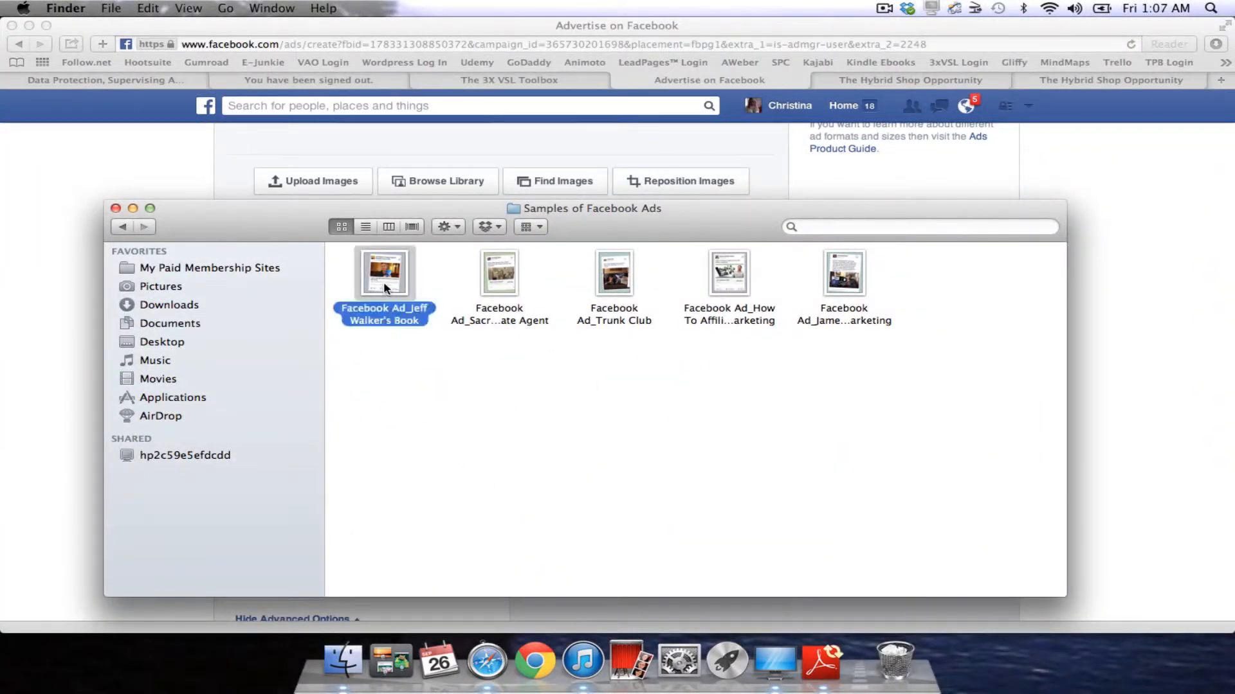
{"action": "double_click", "coordinate": [384, 286]}
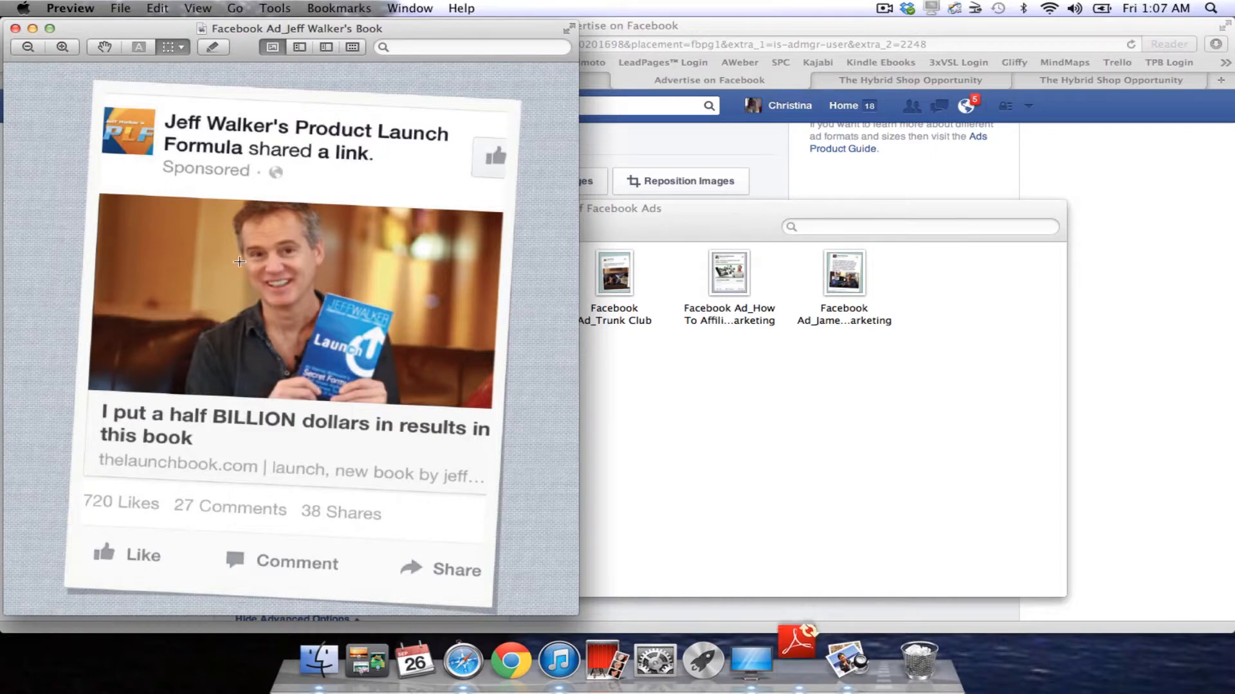
{"action": "left_click", "coordinate": [14, 29]}
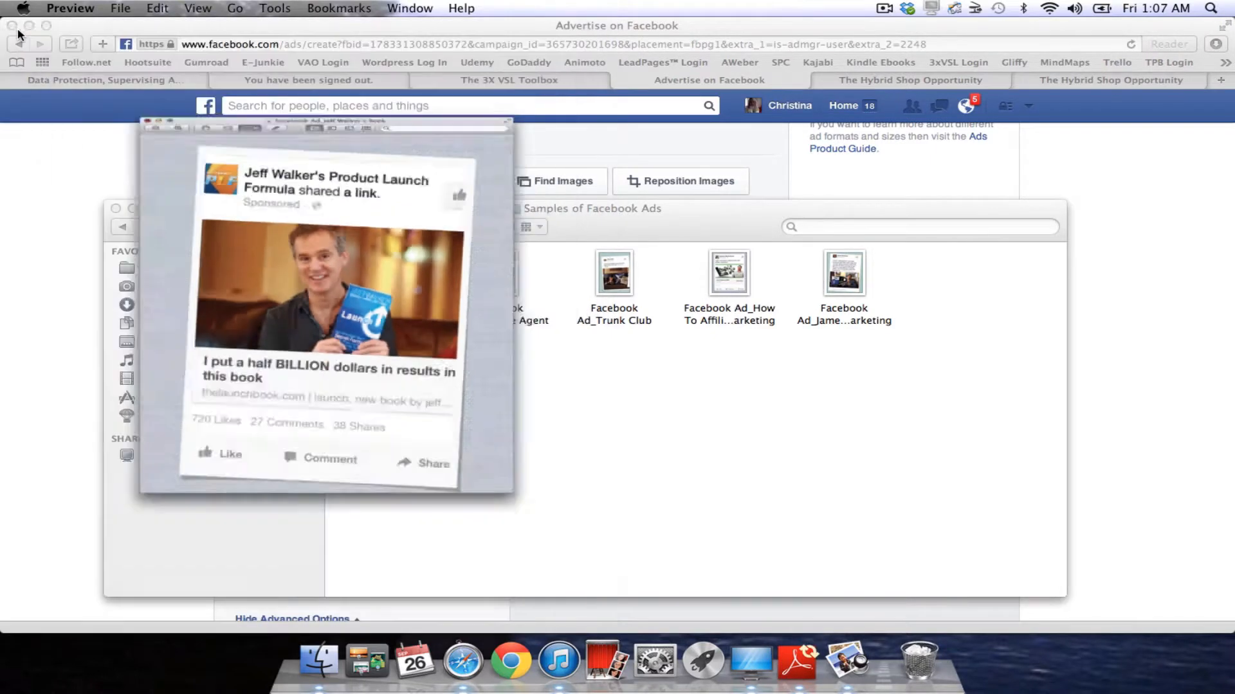
Open the Sacramento Real Estate Agent sample, check the Call To Action list, then return to the samples folder.
{"action": "double_click", "coordinate": [502, 280]}
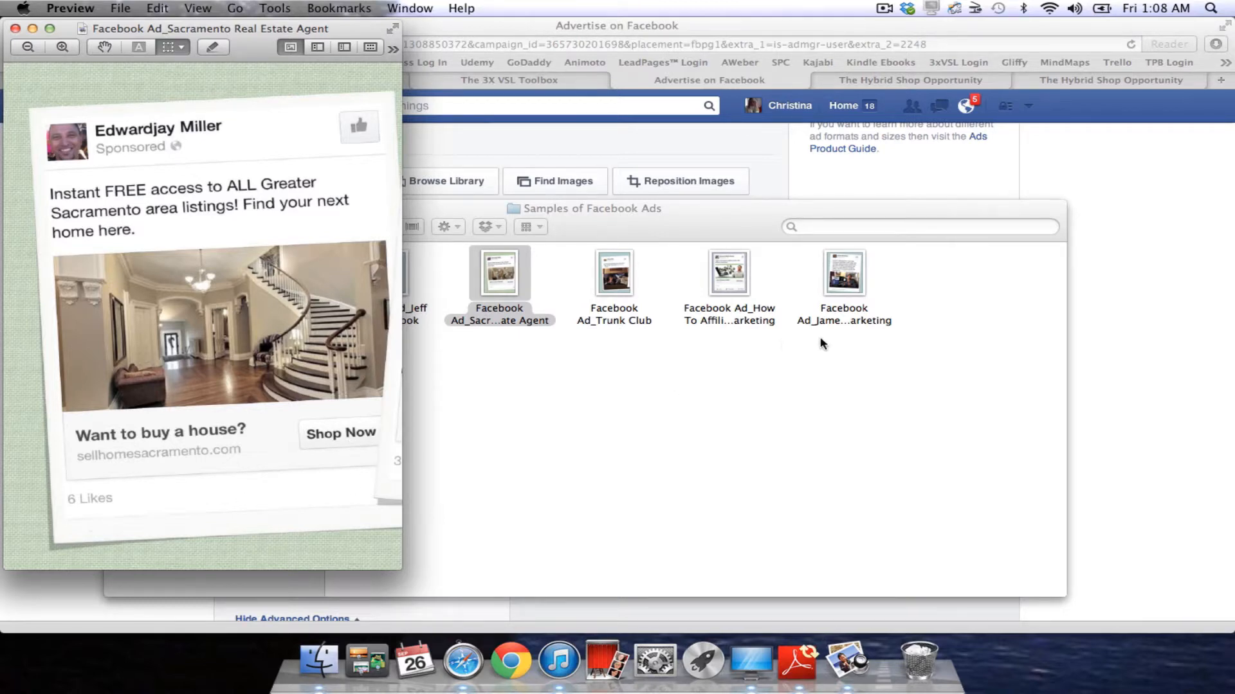
{"action": "left_click", "coordinate": [1099, 336]}
{"action": "scroll", "coordinate": [325, 463], "scroll_direction": "down", "scroll_amount": 5}
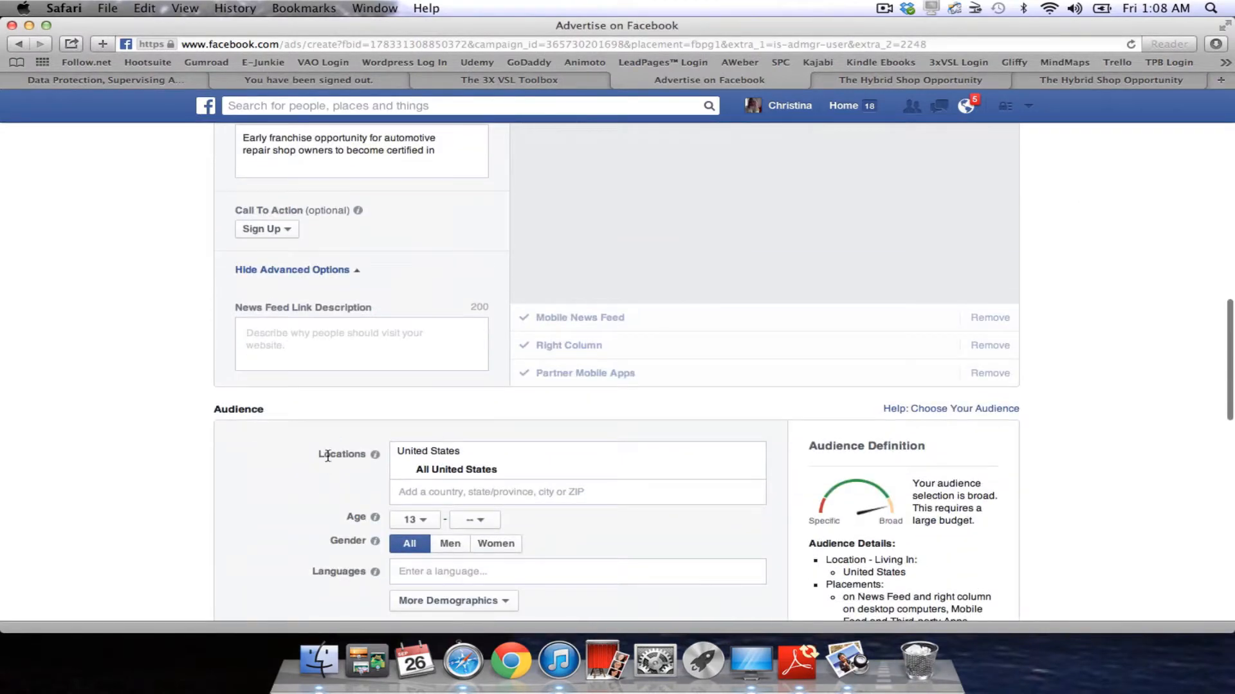
{"action": "left_click", "coordinate": [294, 232]}
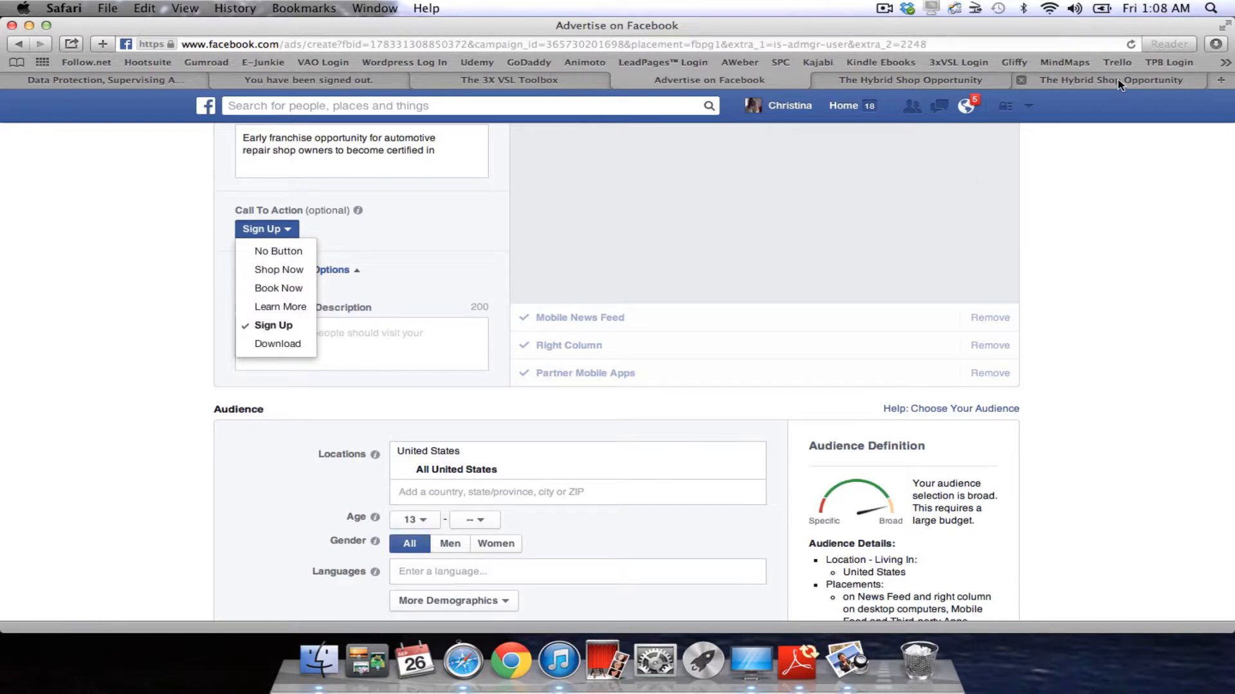
{"action": "key", "text": "ctrl+Up"}
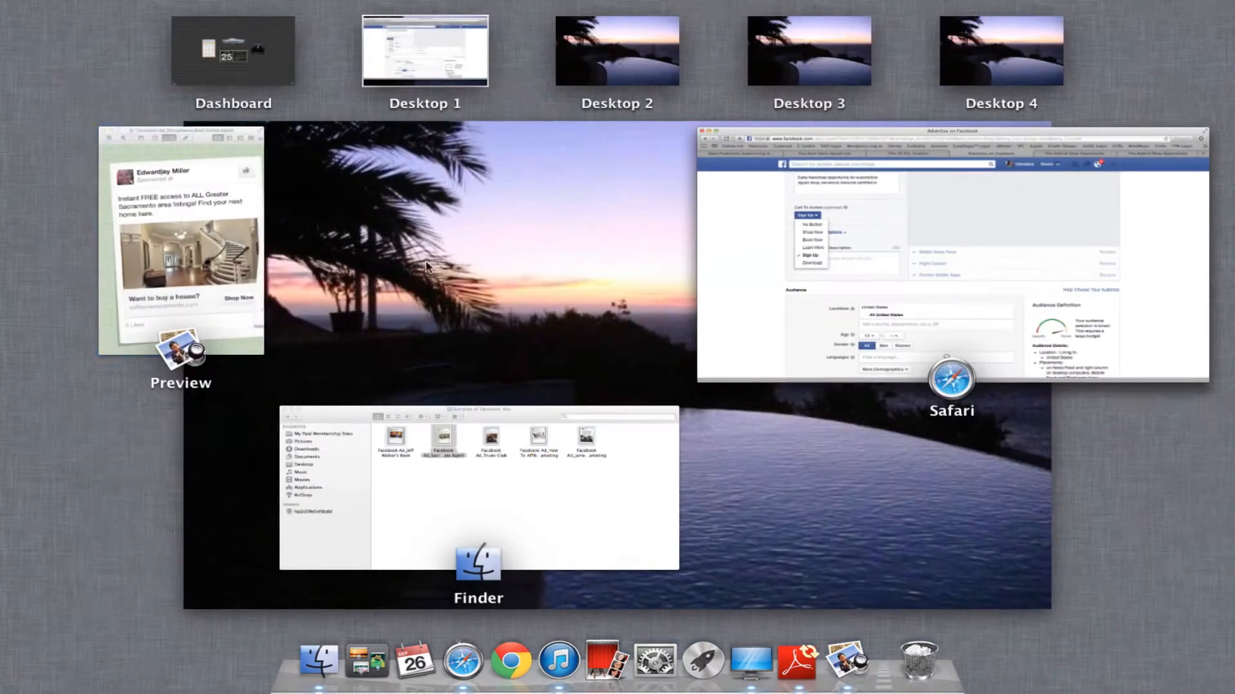
{"action": "left_click", "coordinate": [355, 455]}
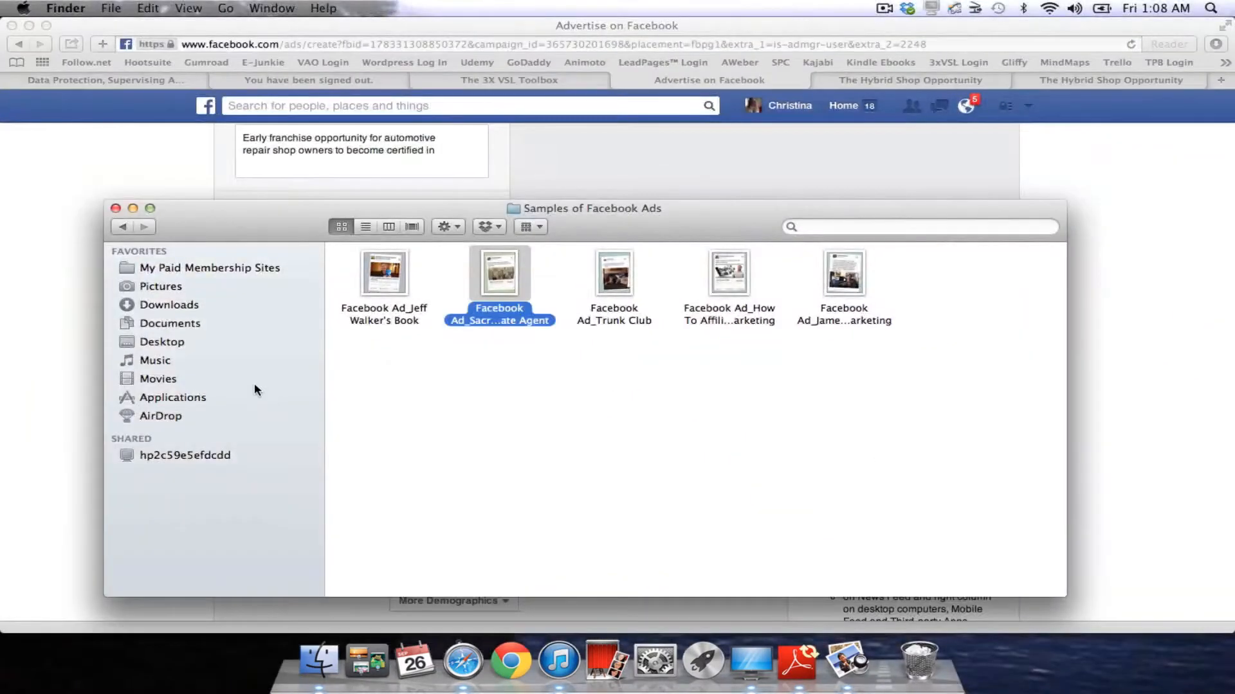
Open the Trunk Club sample ad beside the Sacramento ad, then close both Preview windows.
{"action": "double_click", "coordinate": [621, 283]}
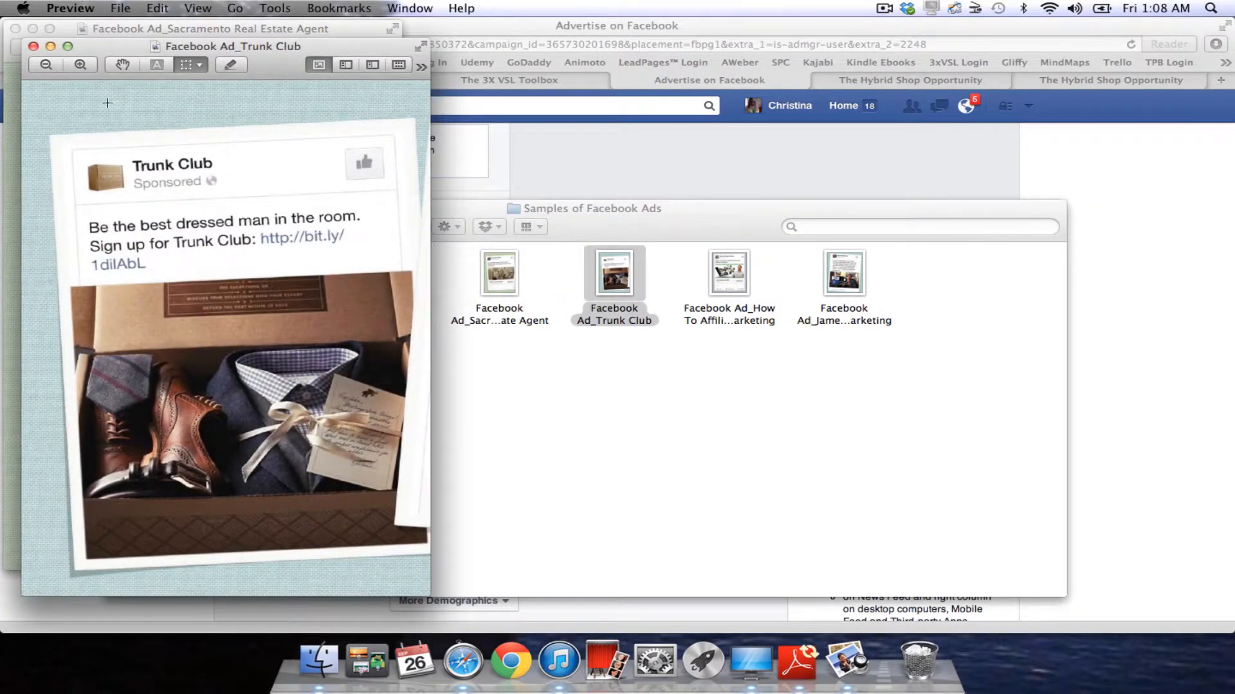
{"action": "left_click_drag", "start_coordinate": [93, 42], "coordinate": [199, 50]}
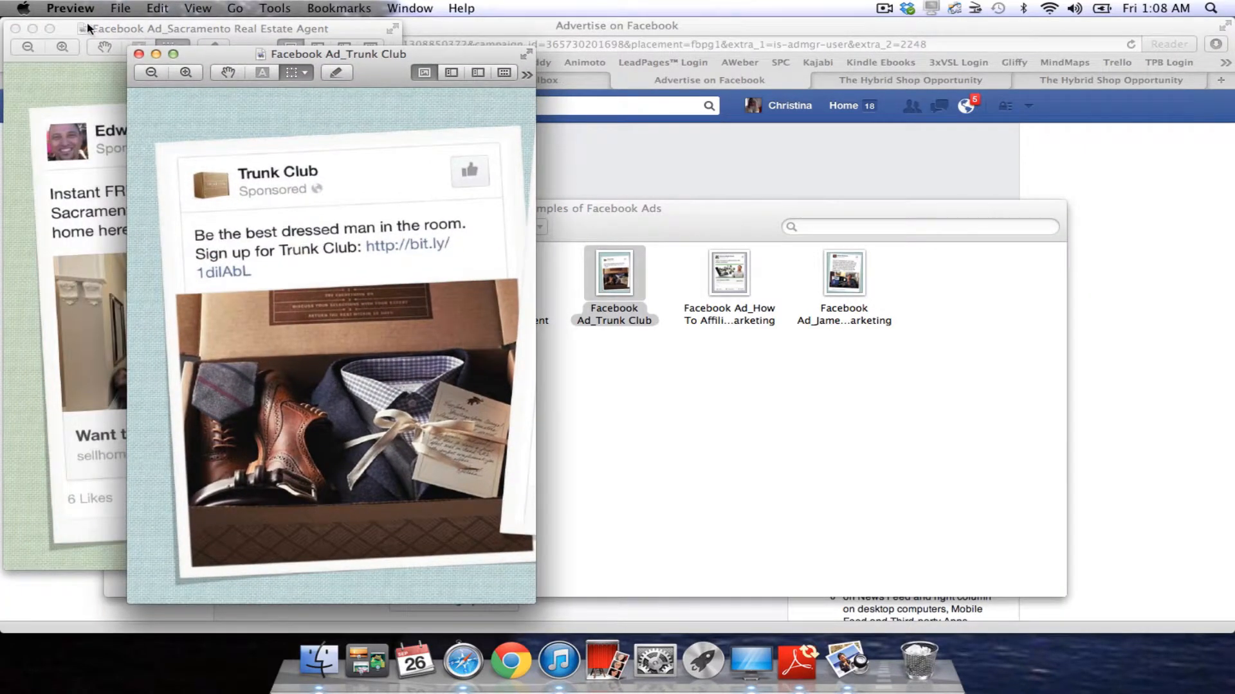
{"action": "left_click", "coordinate": [15, 28]}
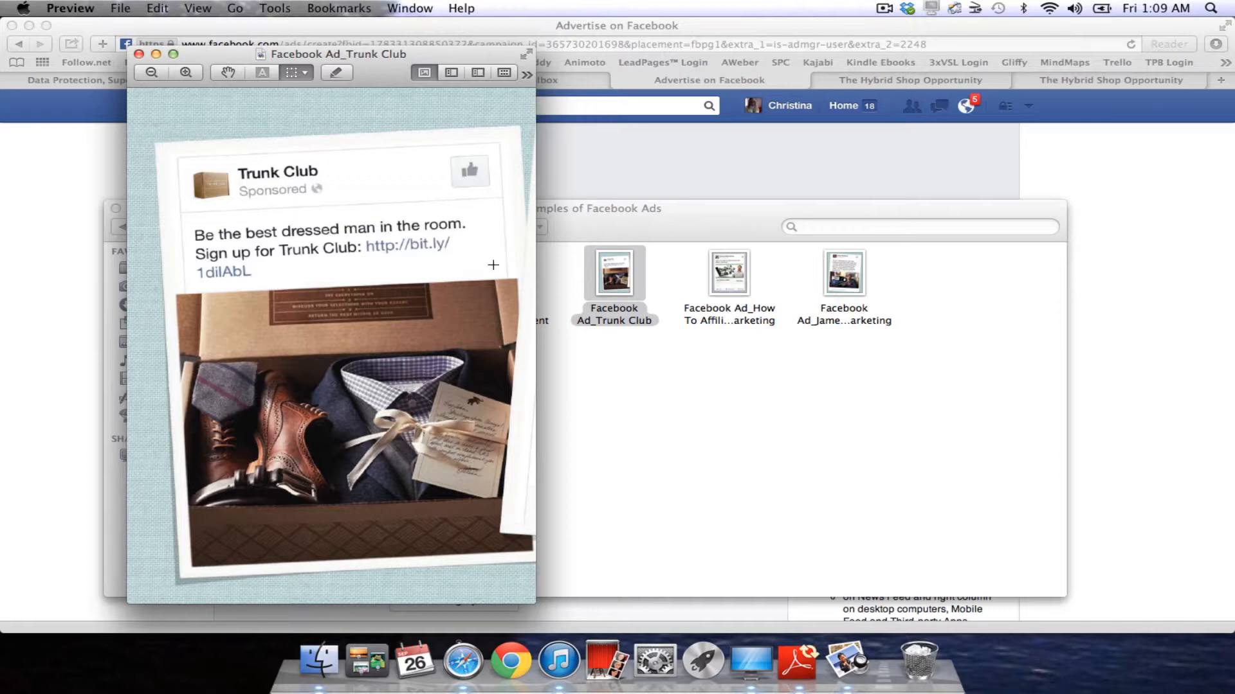
{"action": "left_click", "coordinate": [139, 54]}
{"action": "left_click", "coordinate": [728, 276]}
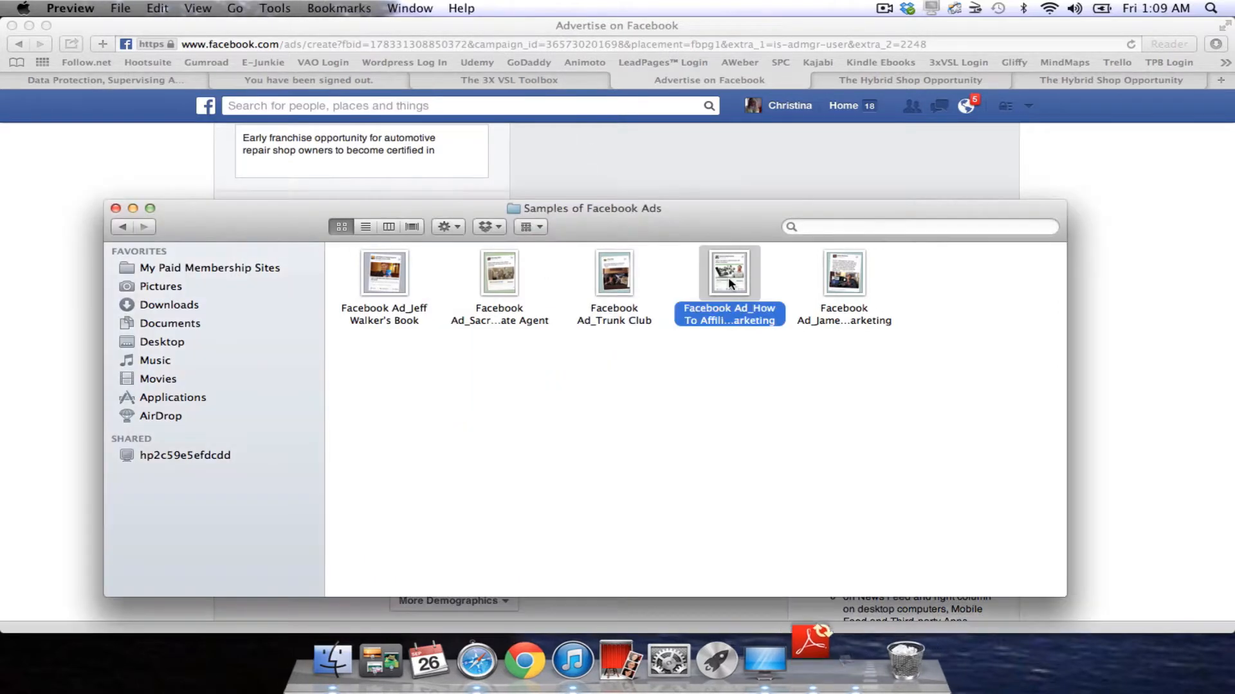
{"action": "double_click", "coordinate": [728, 277]}
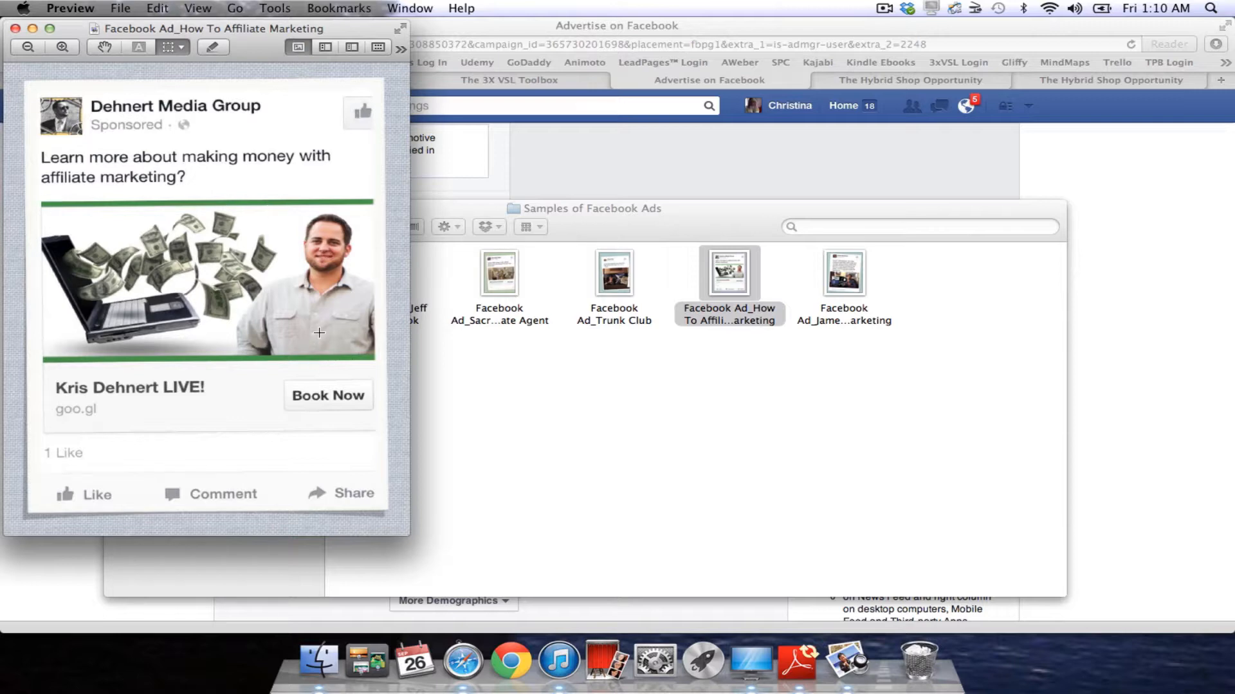
{"action": "left_click", "coordinate": [14, 29]}
{"action": "double_click", "coordinate": [849, 283]}
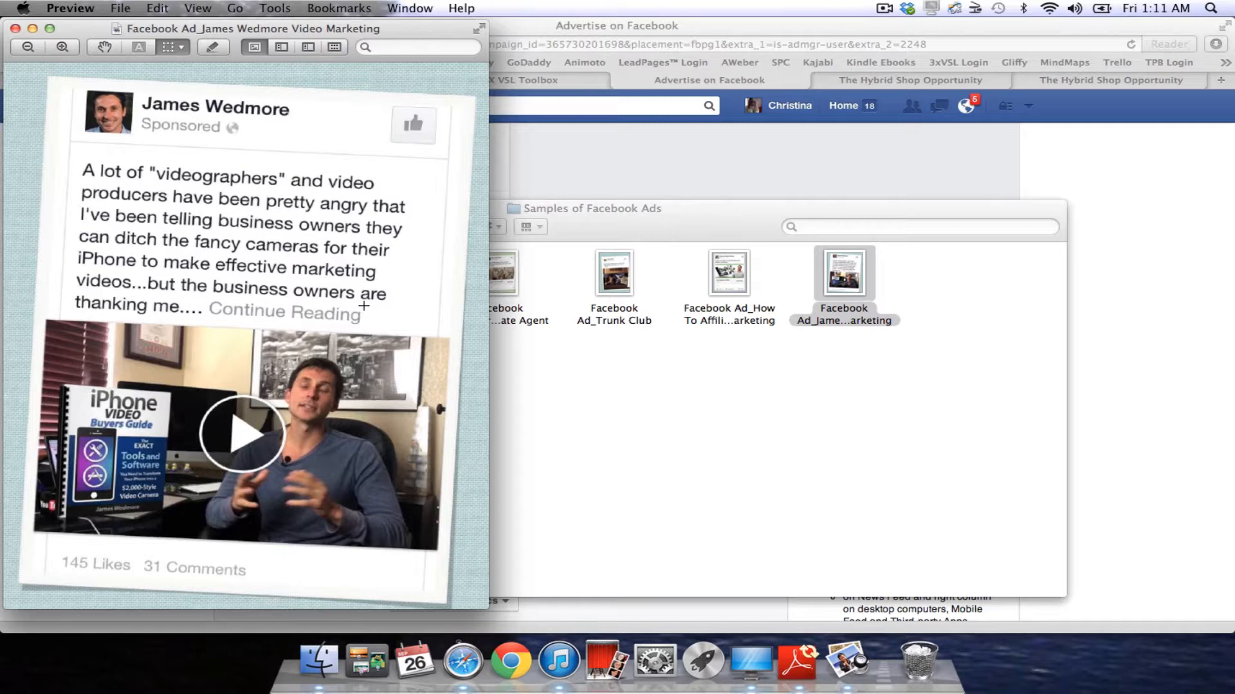
{"action": "left_click", "coordinate": [15, 29]}
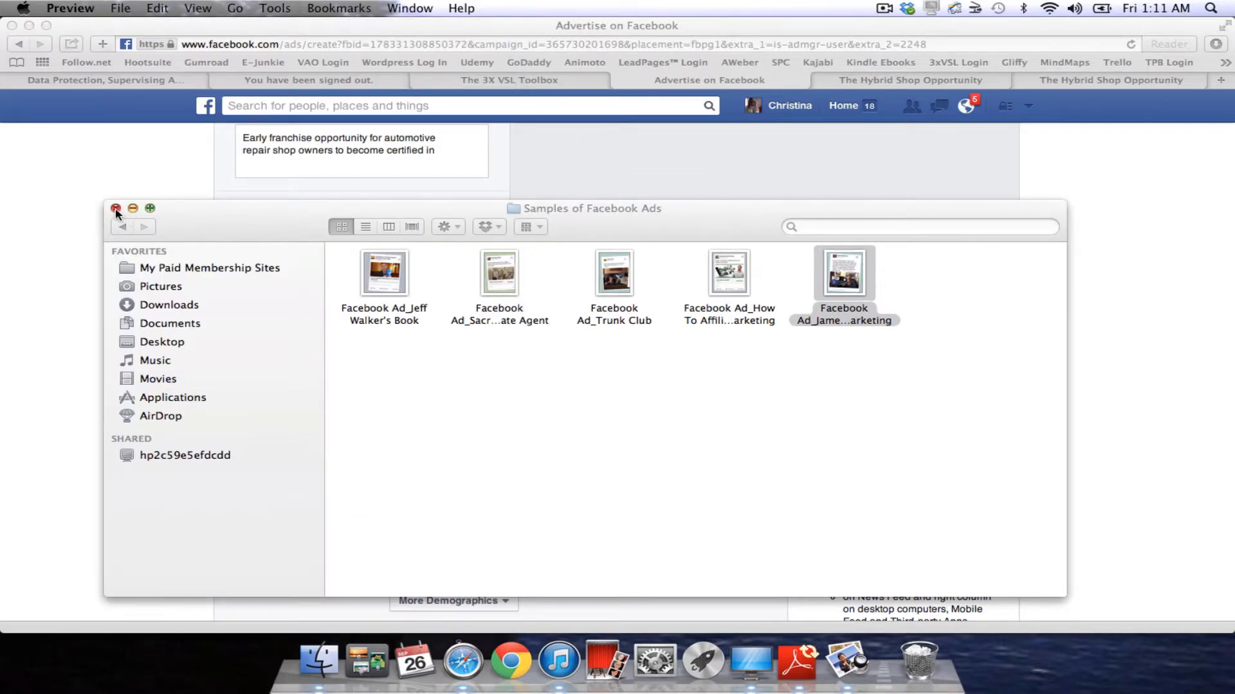
Close the samples folder, keep Sign Up as the call to action, and scroll down to Audience.
{"action": "left_click", "coordinate": [116, 208]}
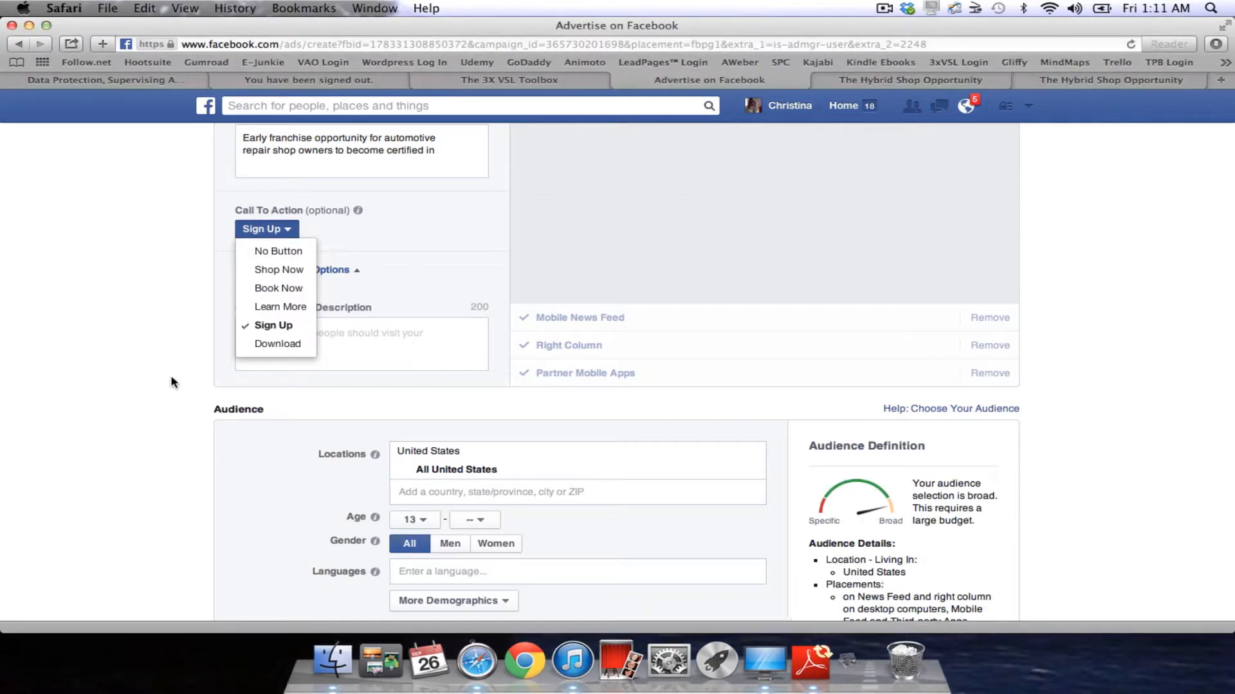
{"action": "left_click", "coordinate": [278, 327]}
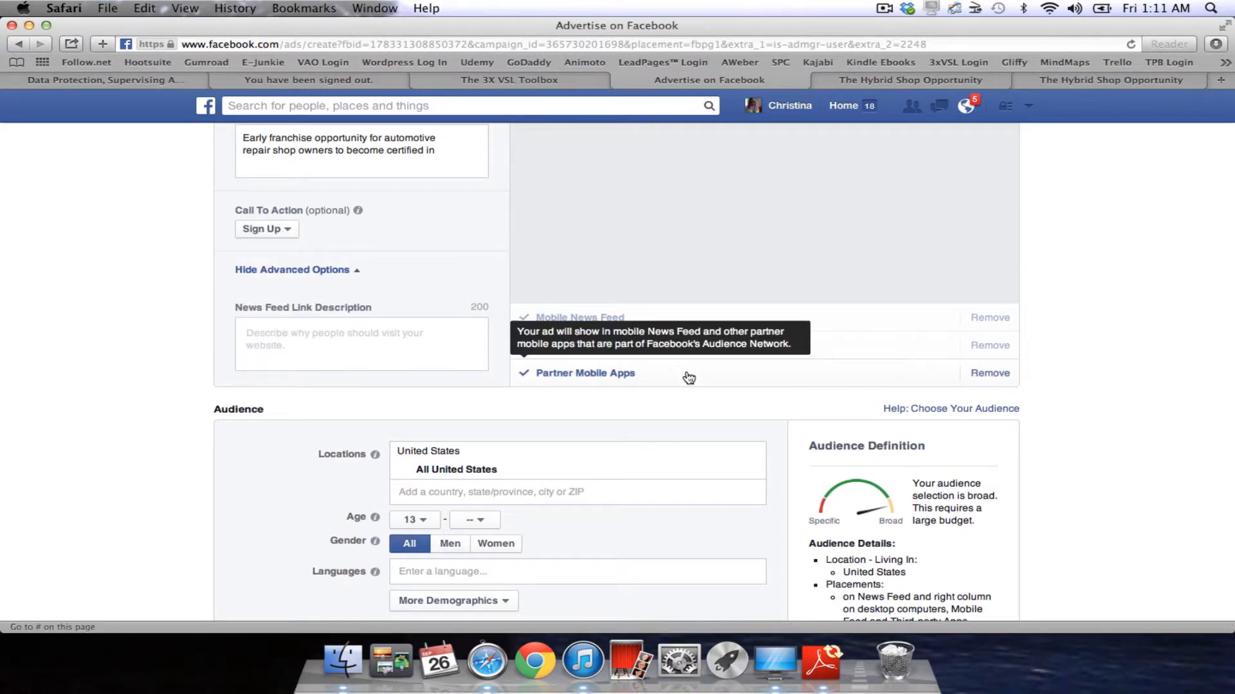
{"action": "scroll", "coordinate": [1158, 297], "scroll_direction": "up", "scroll_amount": 10}
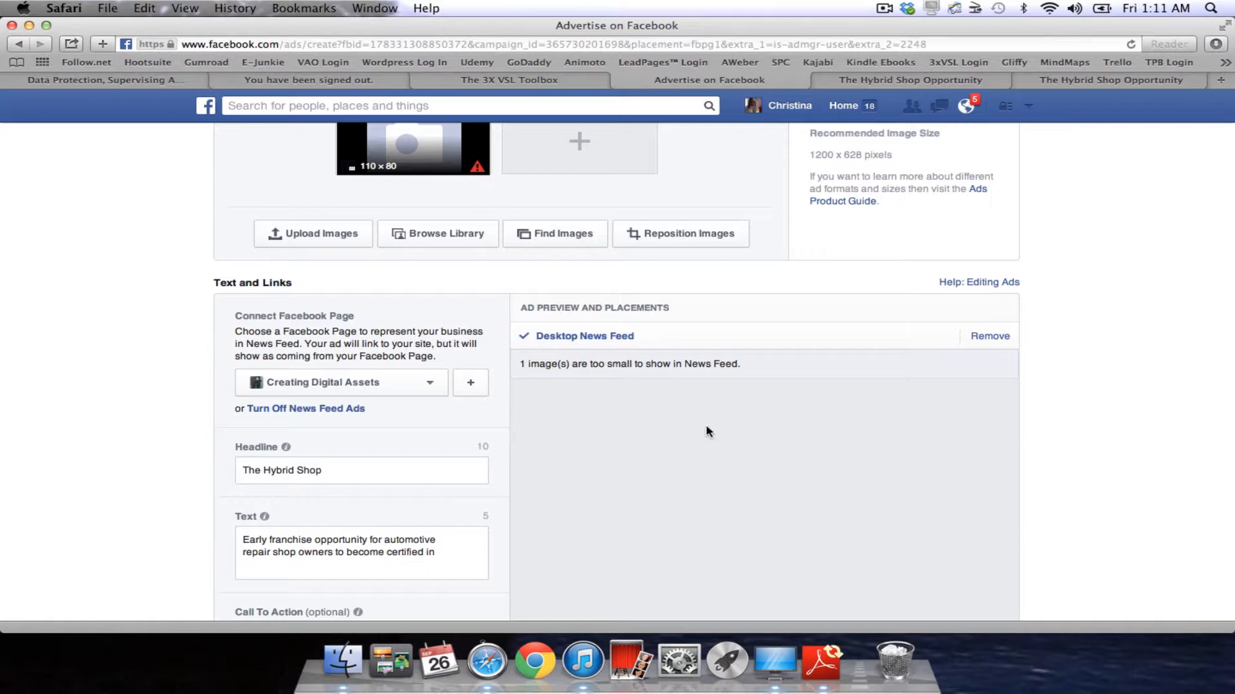
{"action": "scroll", "coordinate": [707, 431], "scroll_direction": "down", "scroll_amount": 3}
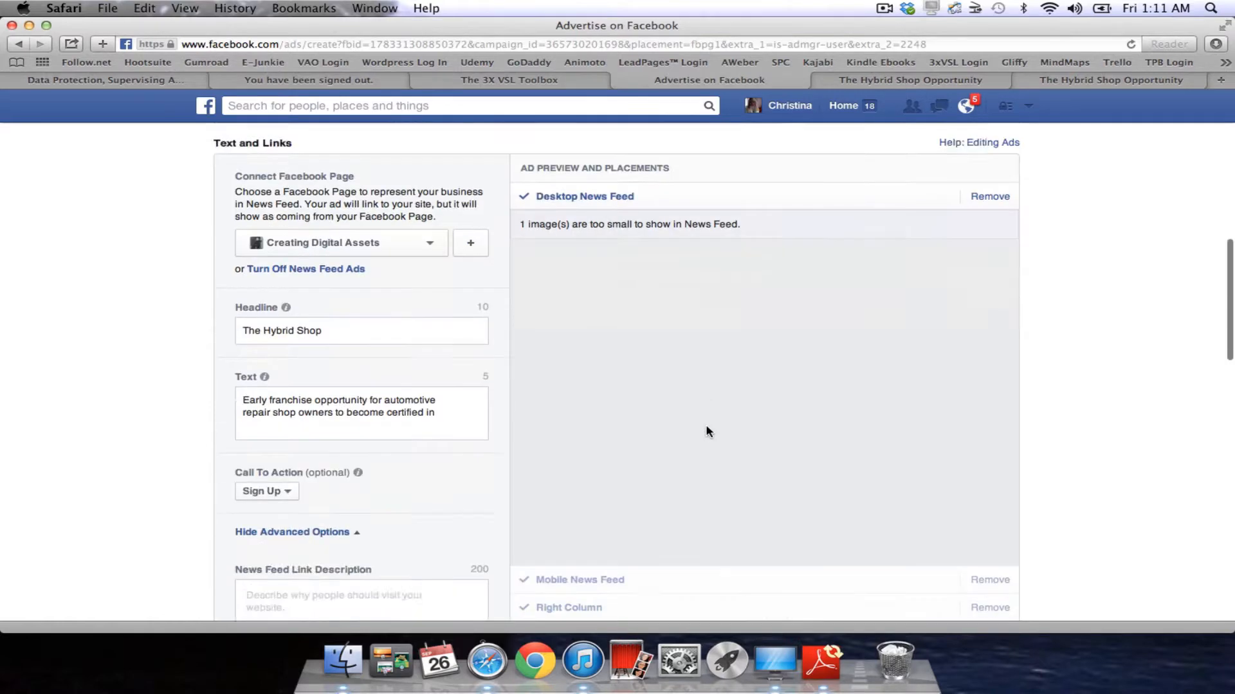
{"action": "scroll", "coordinate": [575, 444], "scroll_direction": "down", "scroll_amount": 5}
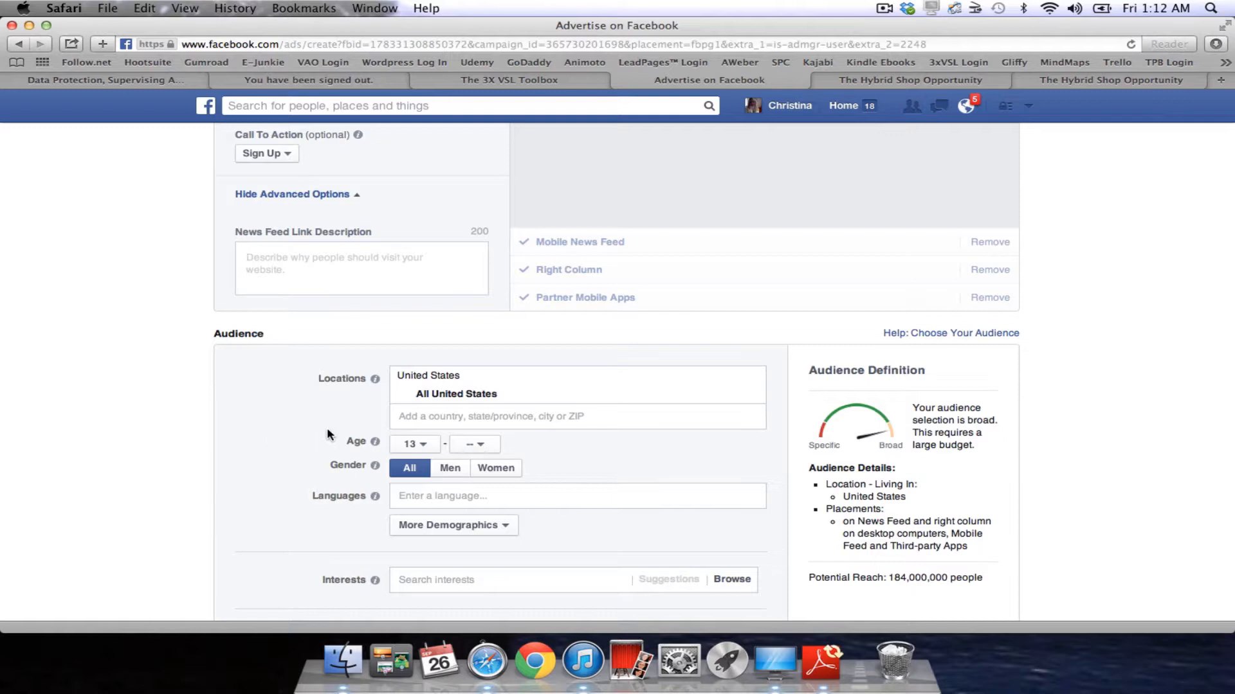
{"action": "scroll", "coordinate": [319, 418], "scroll_direction": "down", "scroll_amount": 3}
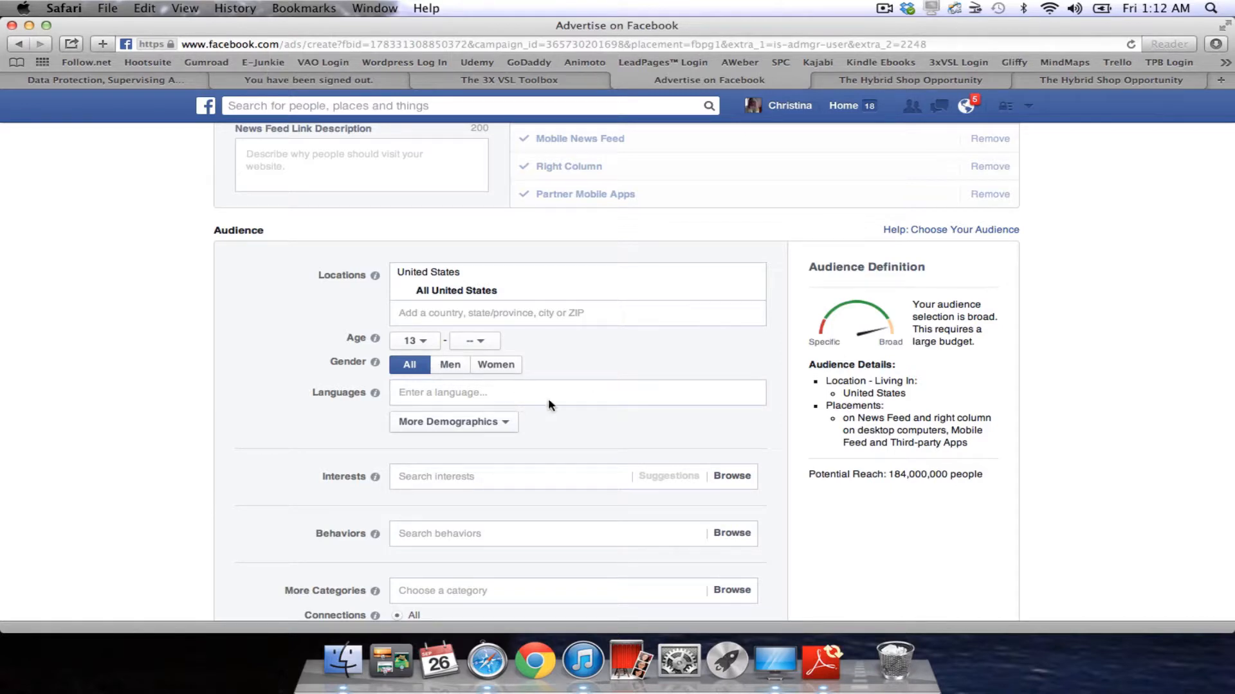
{"action": "scroll", "coordinate": [623, 415], "scroll_direction": "down", "scroll_amount": 3}
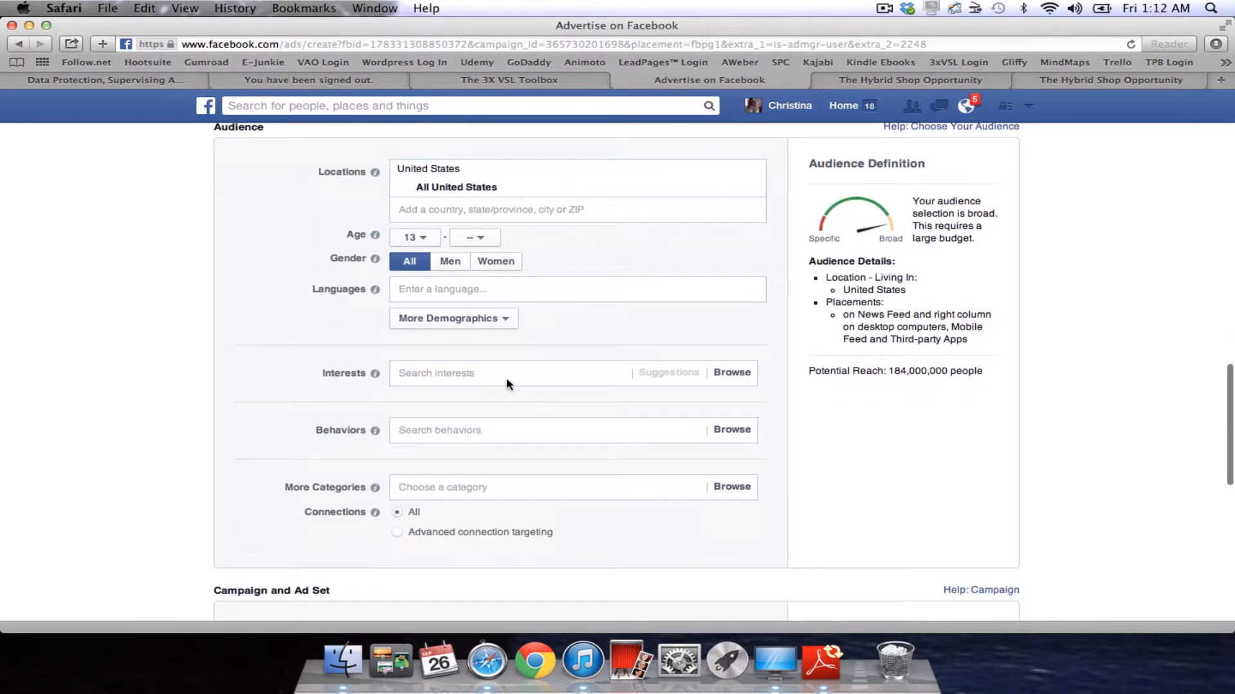
{"action": "left_click", "coordinate": [509, 320]}
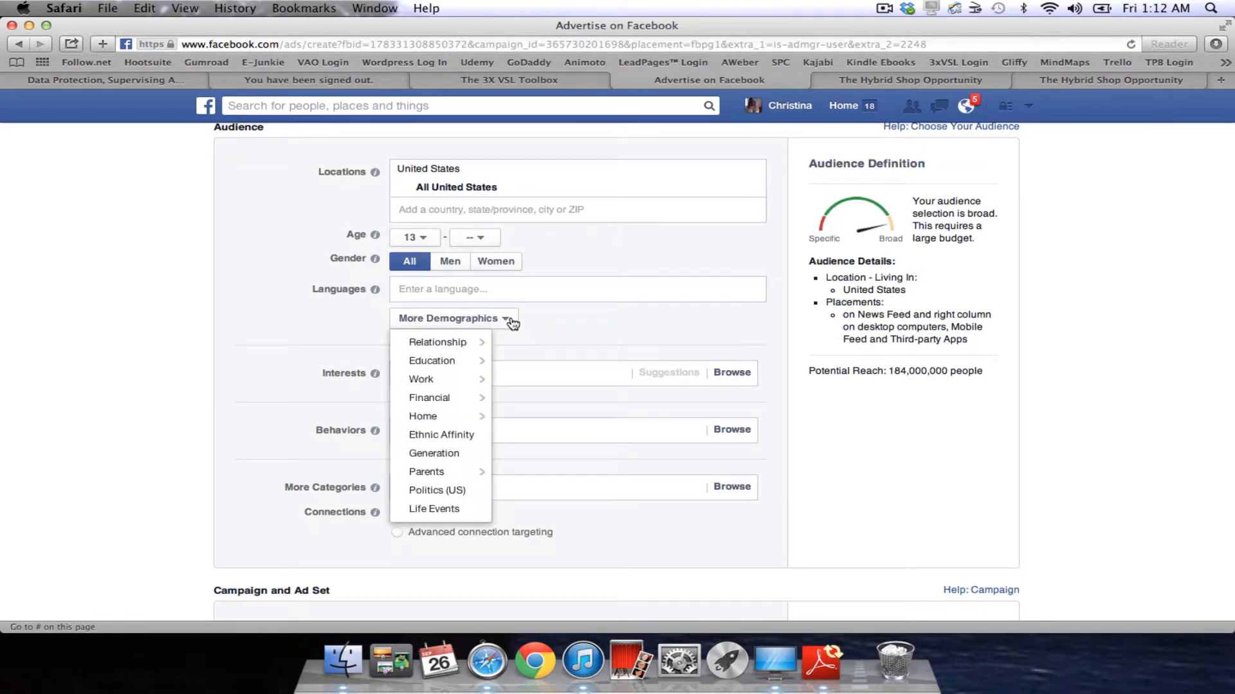
{"action": "mouse_move", "coordinate": [480, 348]}
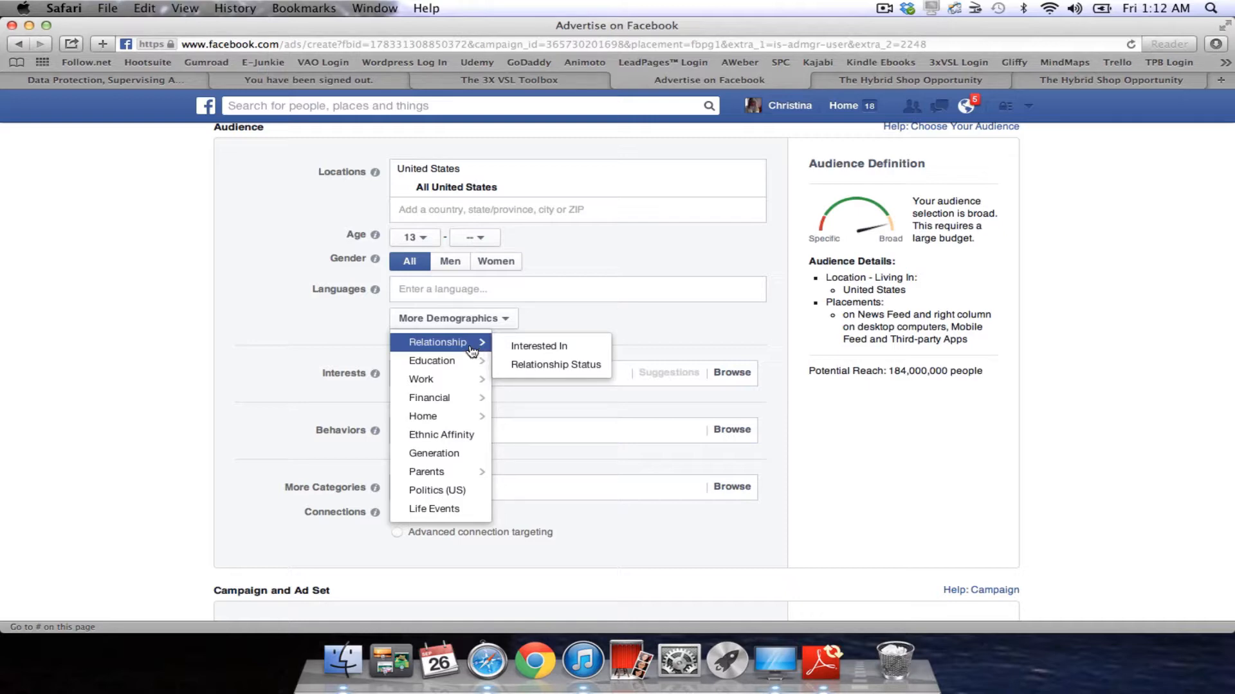
{"action": "mouse_move", "coordinate": [458, 368]}
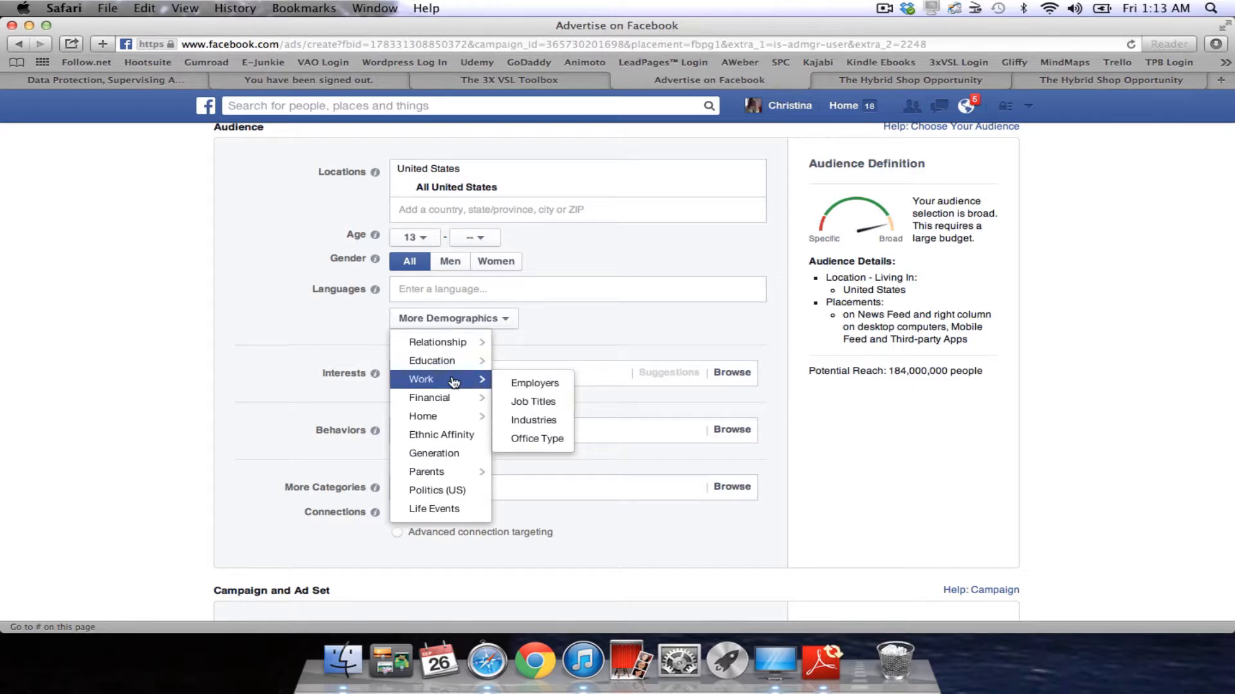
{"action": "mouse_move", "coordinate": [454, 403]}
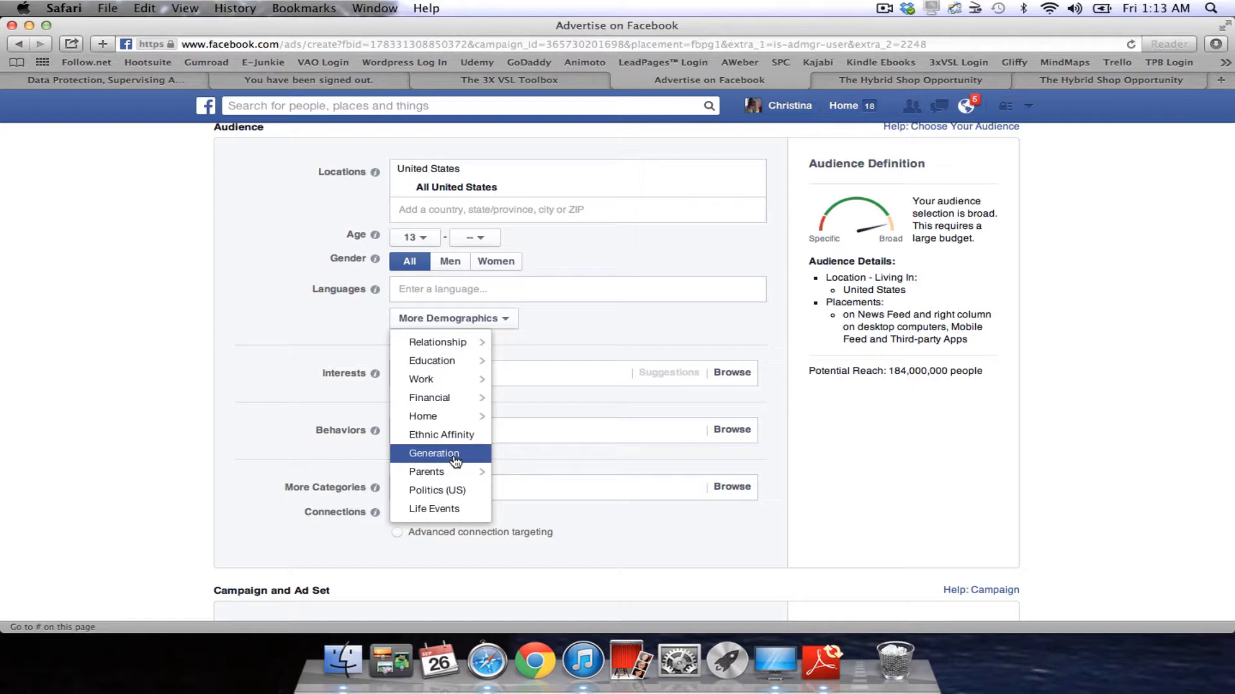
{"action": "mouse_move", "coordinate": [452, 474]}
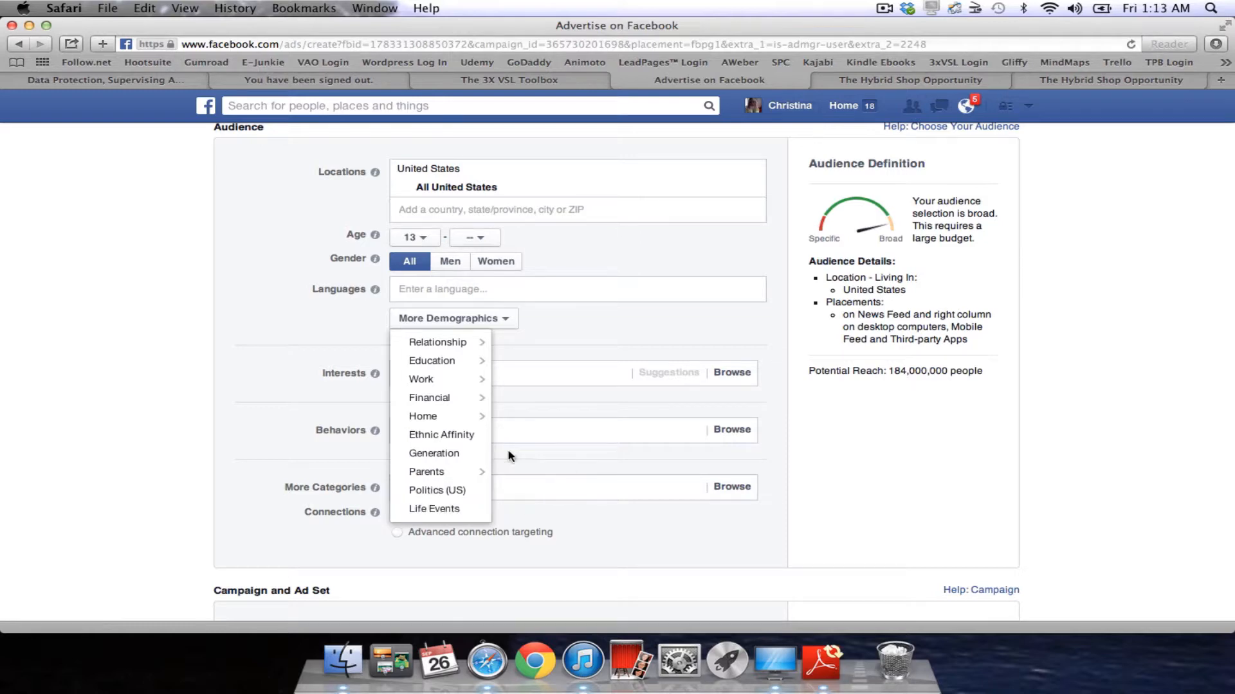
{"action": "left_click", "coordinate": [175, 394]}
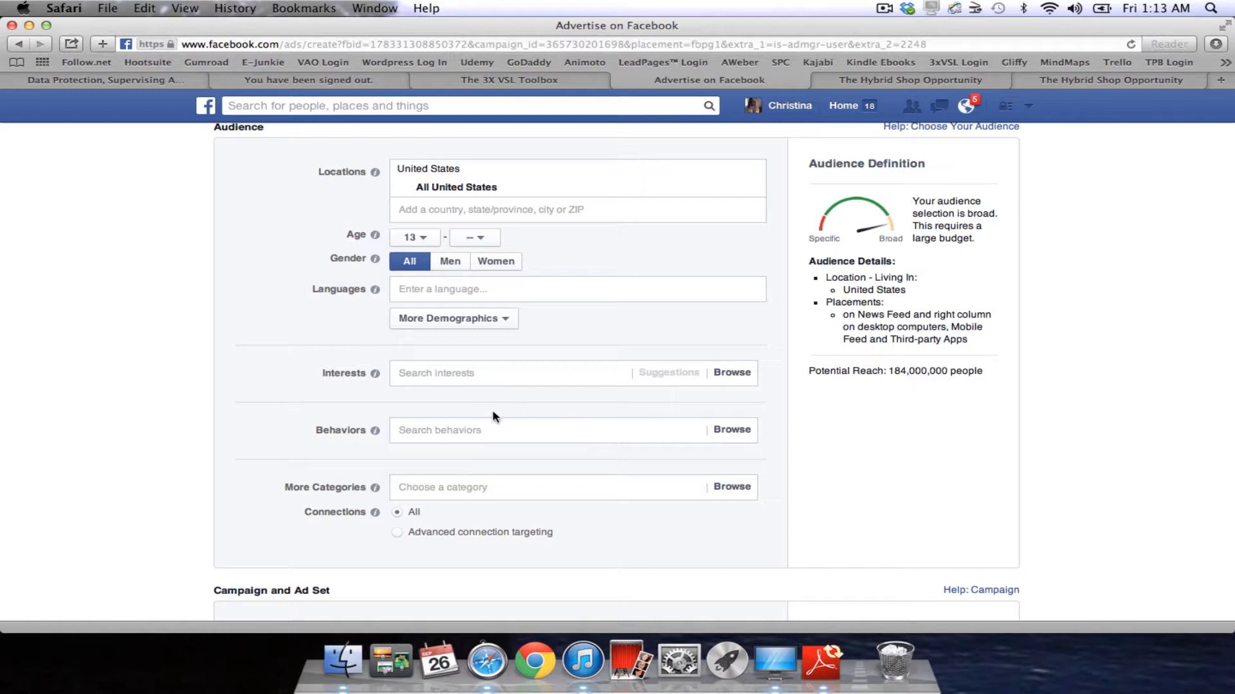
{"action": "scroll", "coordinate": [494, 417], "scroll_direction": "down", "scroll_amount": 2}
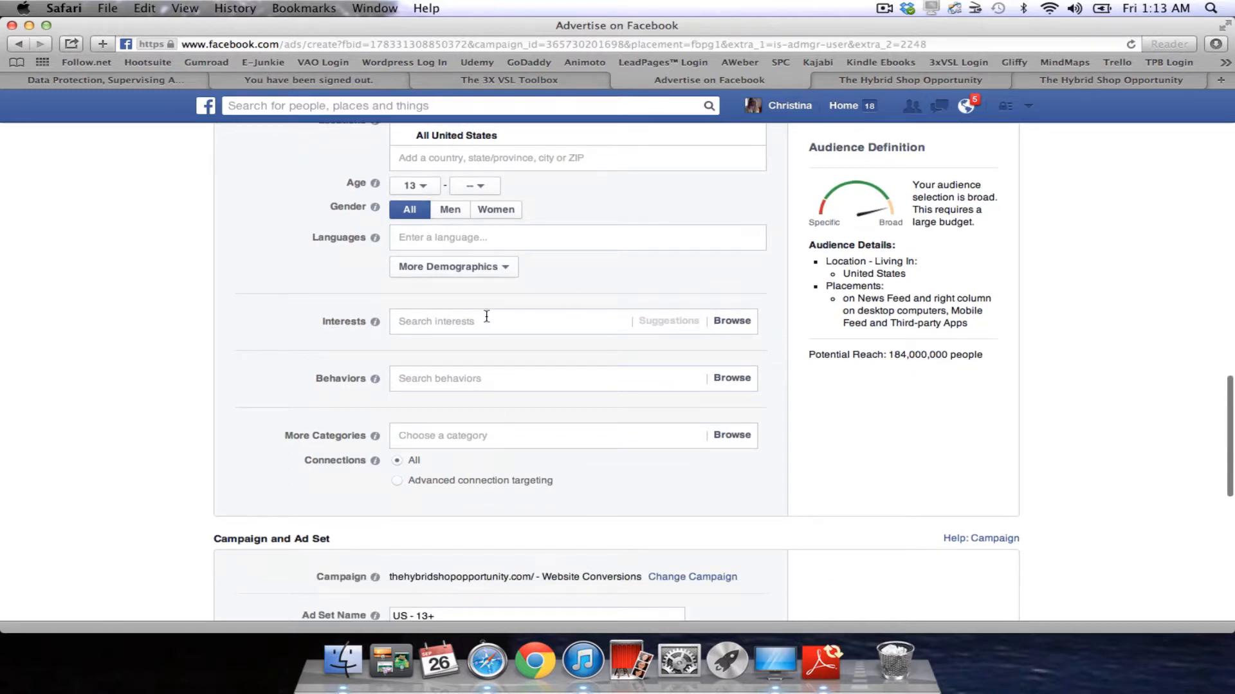
Browse the interest categories, expanding Business and industry and Banking, then collapse them again.
{"action": "left_click", "coordinate": [732, 321]}
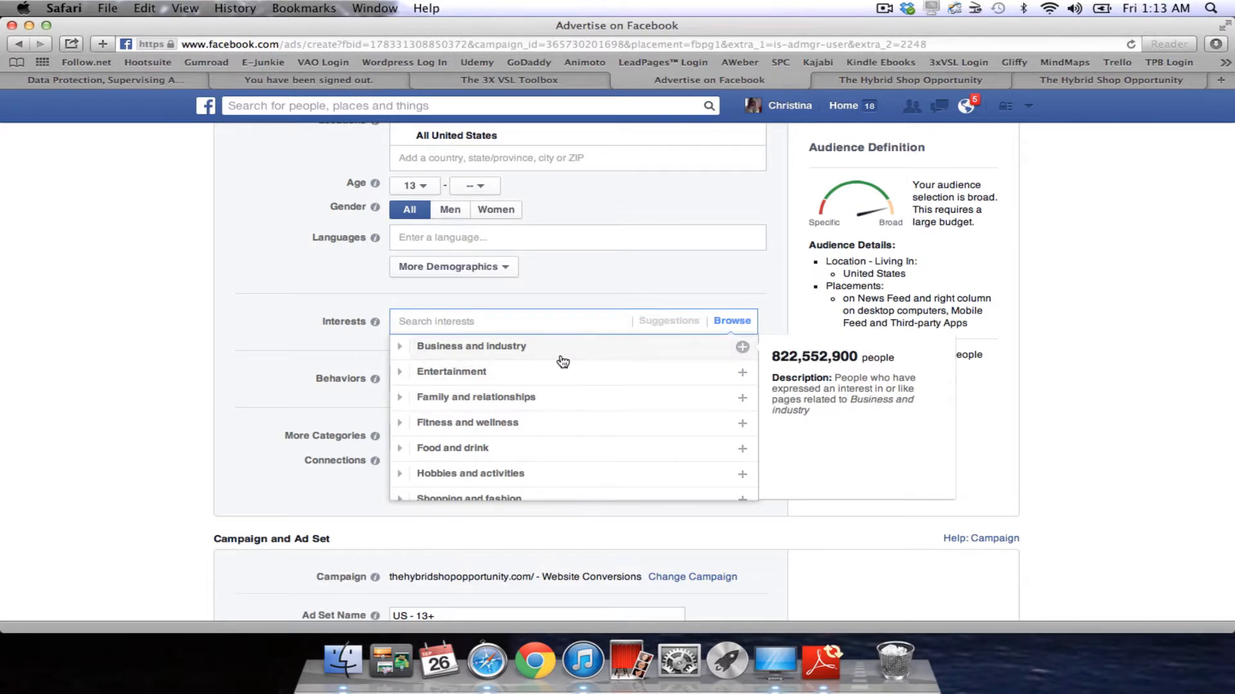
{"action": "scroll", "coordinate": [483, 354], "scroll_direction": "down", "scroll_amount": 3}
{"action": "scroll", "coordinate": [491, 437], "scroll_direction": "up", "scroll_amount": 3}
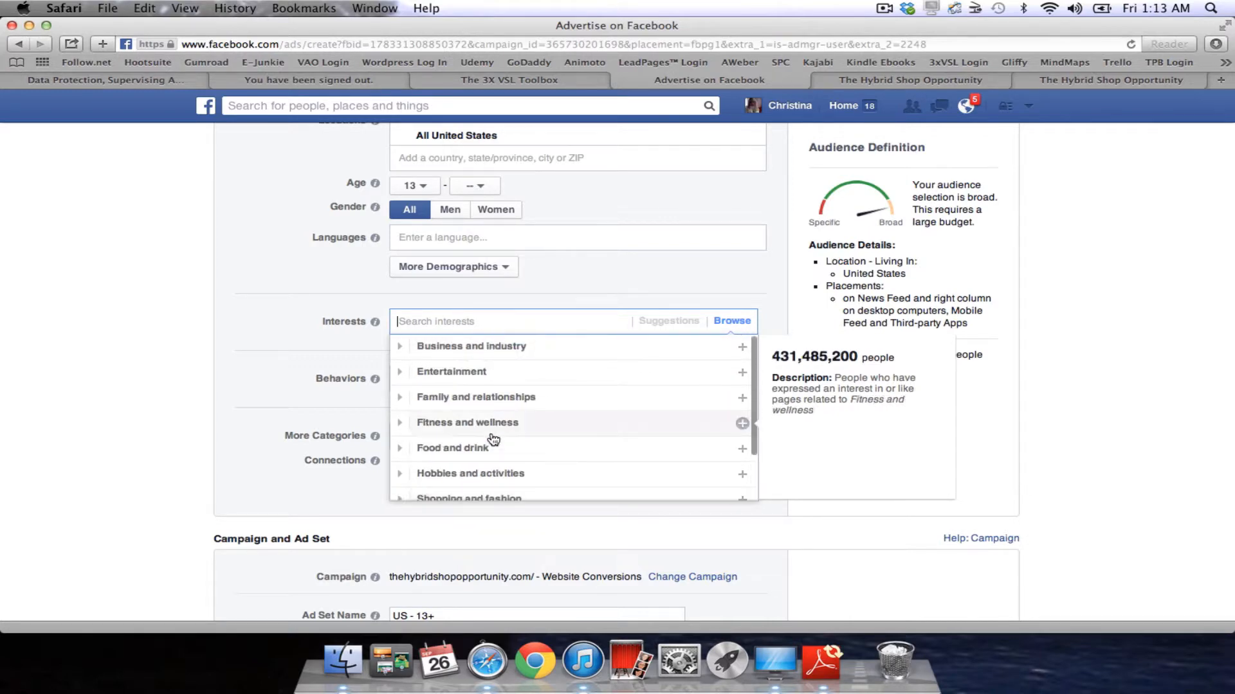
{"action": "left_click", "coordinate": [405, 347]}
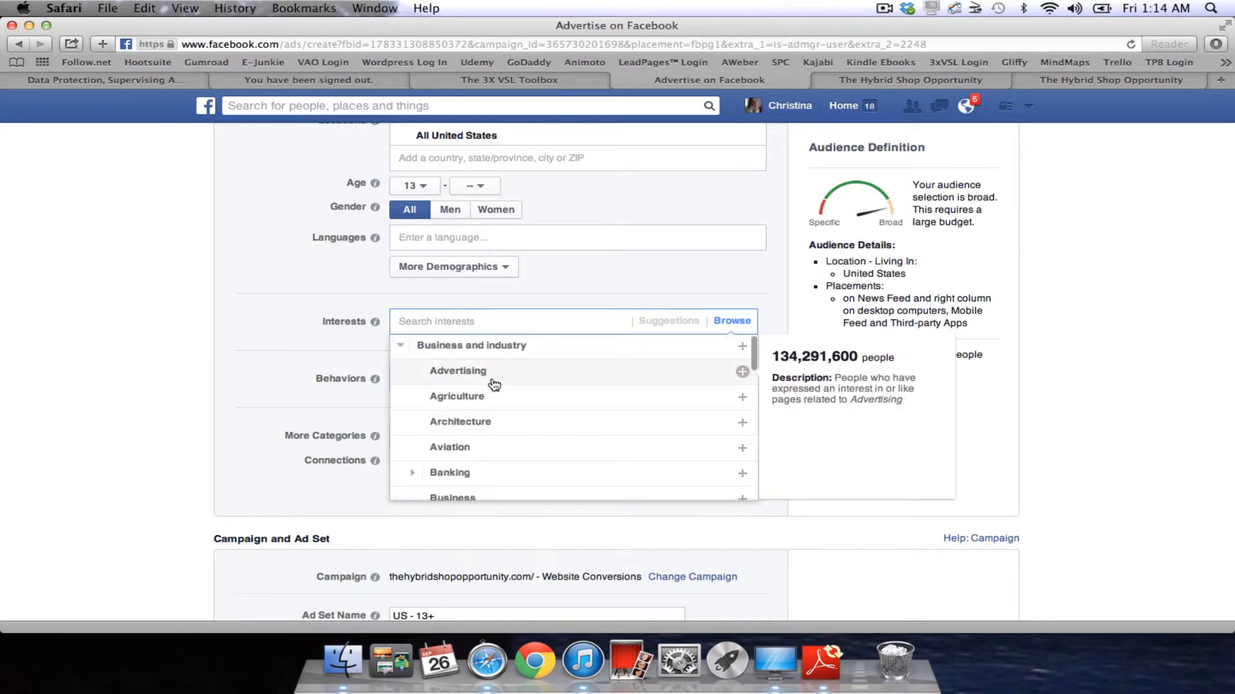
{"action": "scroll", "coordinate": [418, 452], "scroll_direction": "down", "scroll_amount": 2}
{"action": "left_click", "coordinate": [413, 422]}
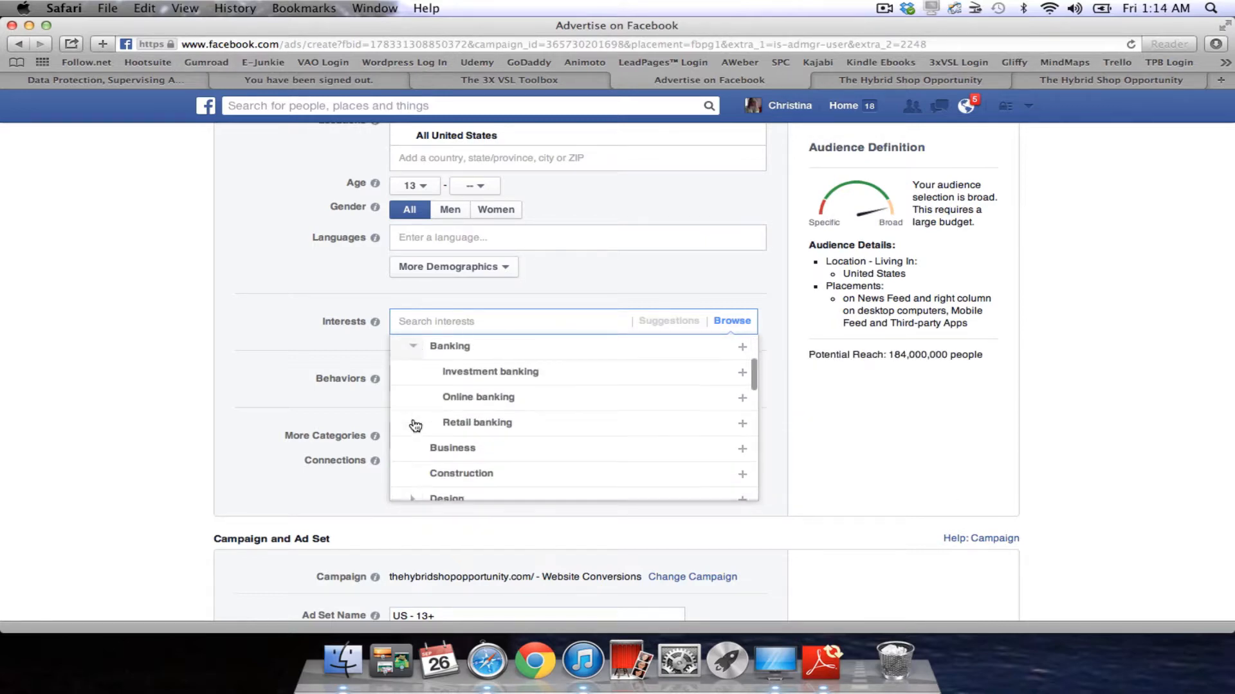
{"action": "left_click", "coordinate": [413, 346]}
{"action": "scroll", "coordinate": [414, 348], "scroll_direction": "up", "scroll_amount": 3}
{"action": "left_click", "coordinate": [398, 346]}
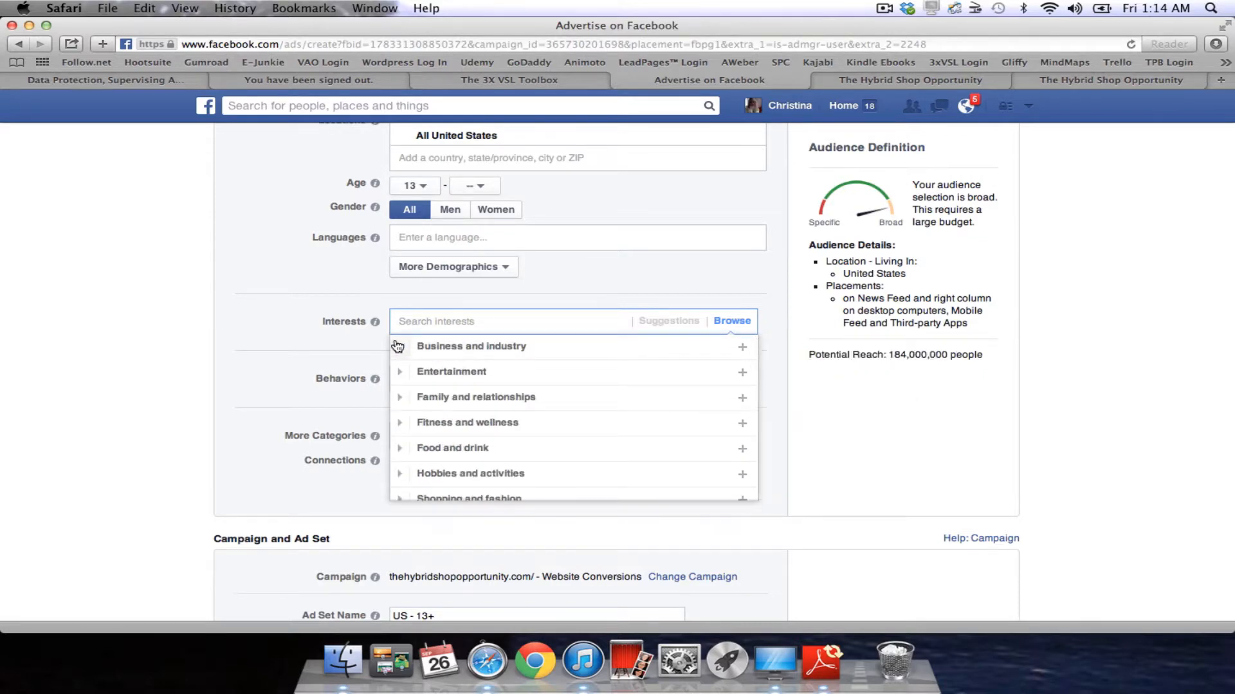
{"action": "scroll", "coordinate": [447, 404], "scroll_direction": "down", "scroll_amount": 1}
{"action": "scroll", "coordinate": [447, 404], "scroll_direction": "down", "scroll_amount": 1}
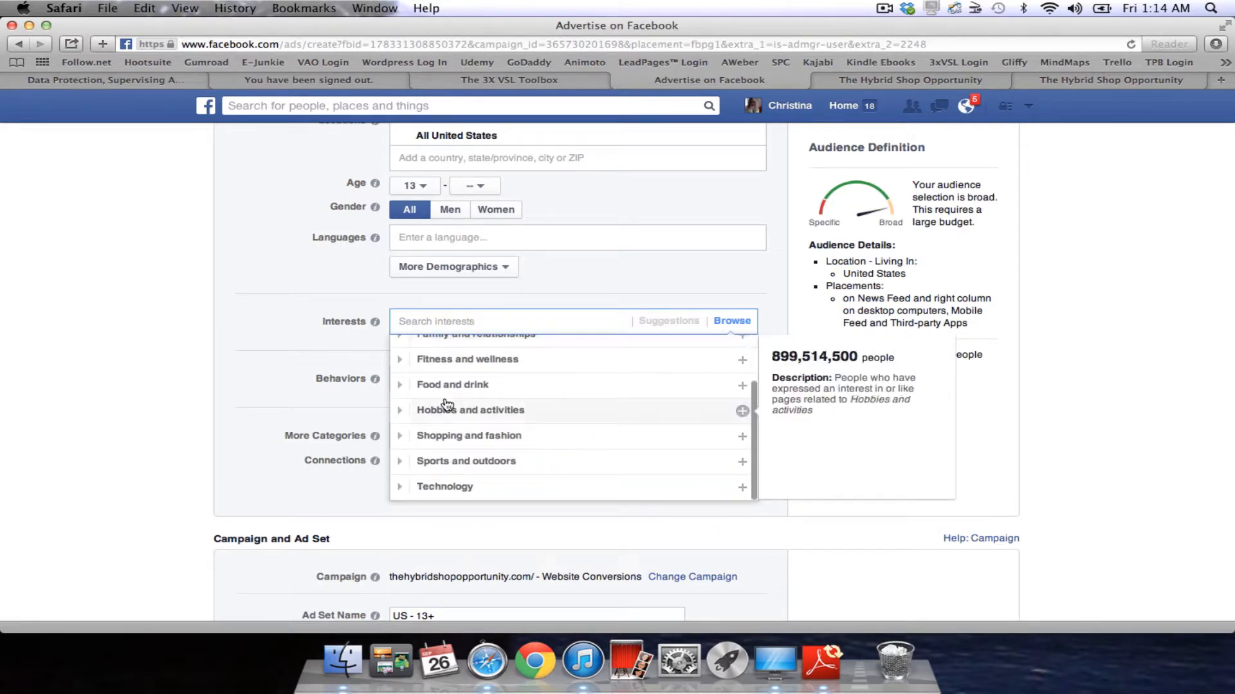
Expand Food and drink and its Food subcategory to look through the options.
{"action": "left_click", "coordinate": [402, 386]}
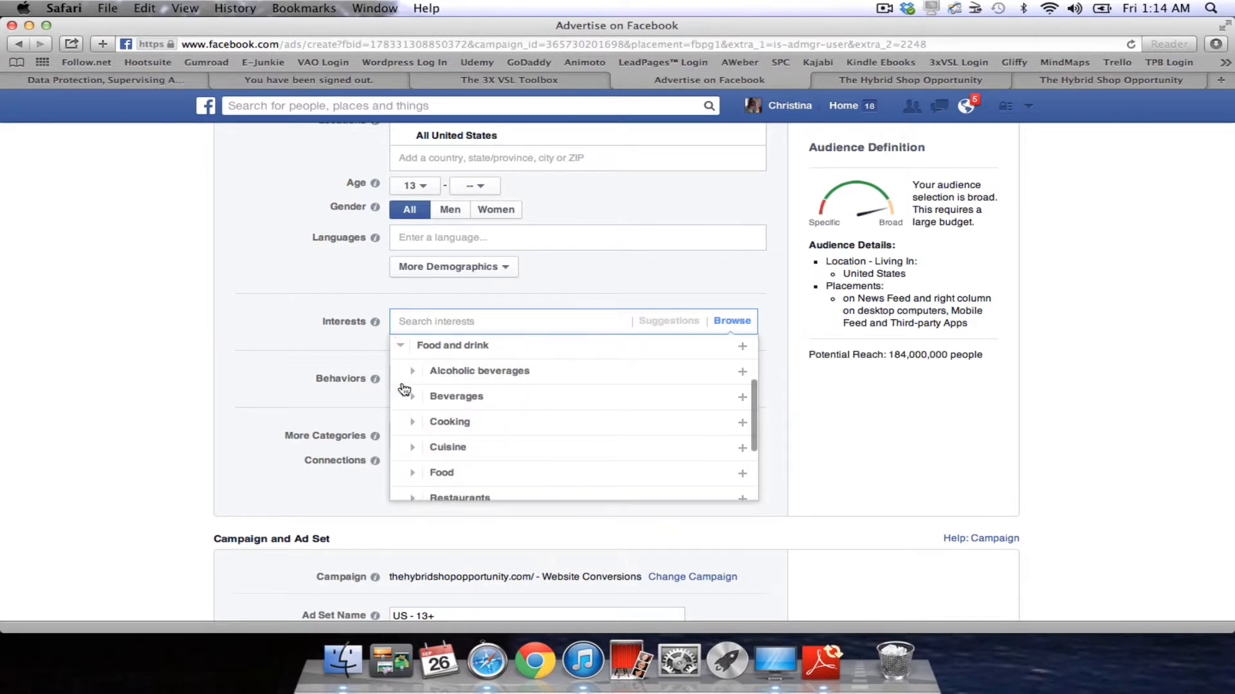
{"action": "scroll", "coordinate": [550, 462], "scroll_direction": "down", "scroll_amount": 4}
{"action": "scroll", "coordinate": [486, 423], "scroll_direction": "up", "scroll_amount": 2}
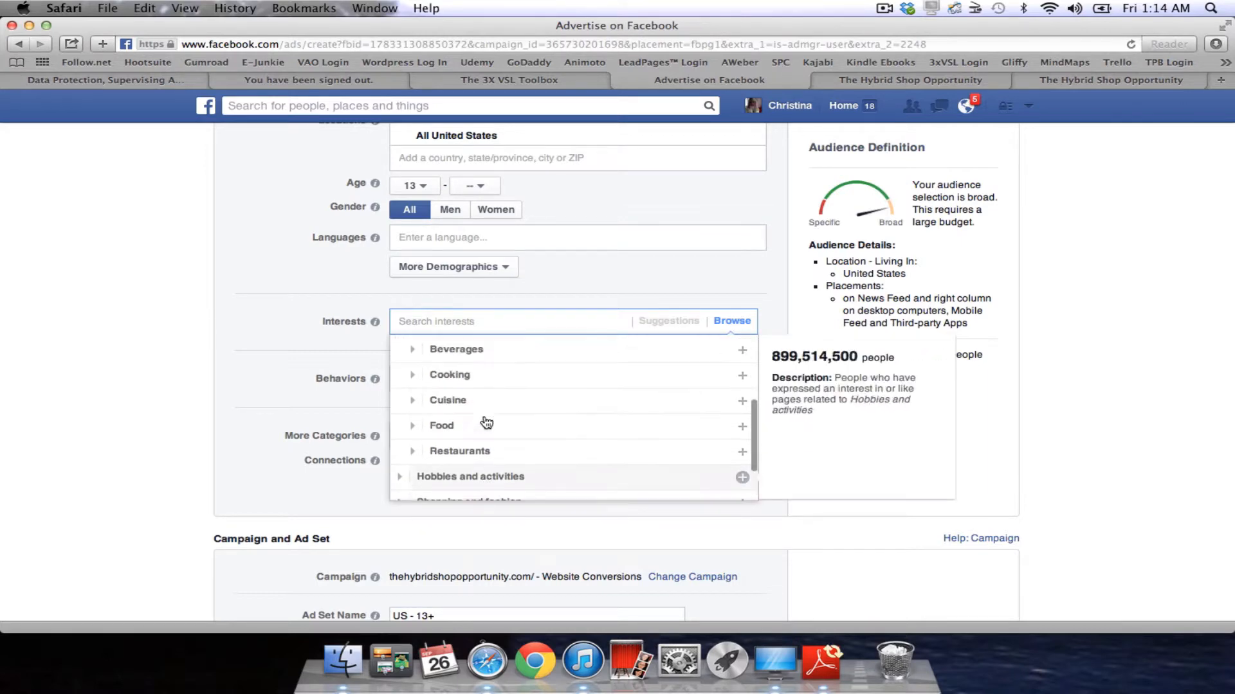
{"action": "left_click", "coordinate": [413, 427]}
{"action": "scroll", "coordinate": [413, 429], "scroll_direction": "down", "scroll_amount": 2}
{"action": "scroll", "coordinate": [657, 432], "scroll_direction": "down", "scroll_amount": 5}
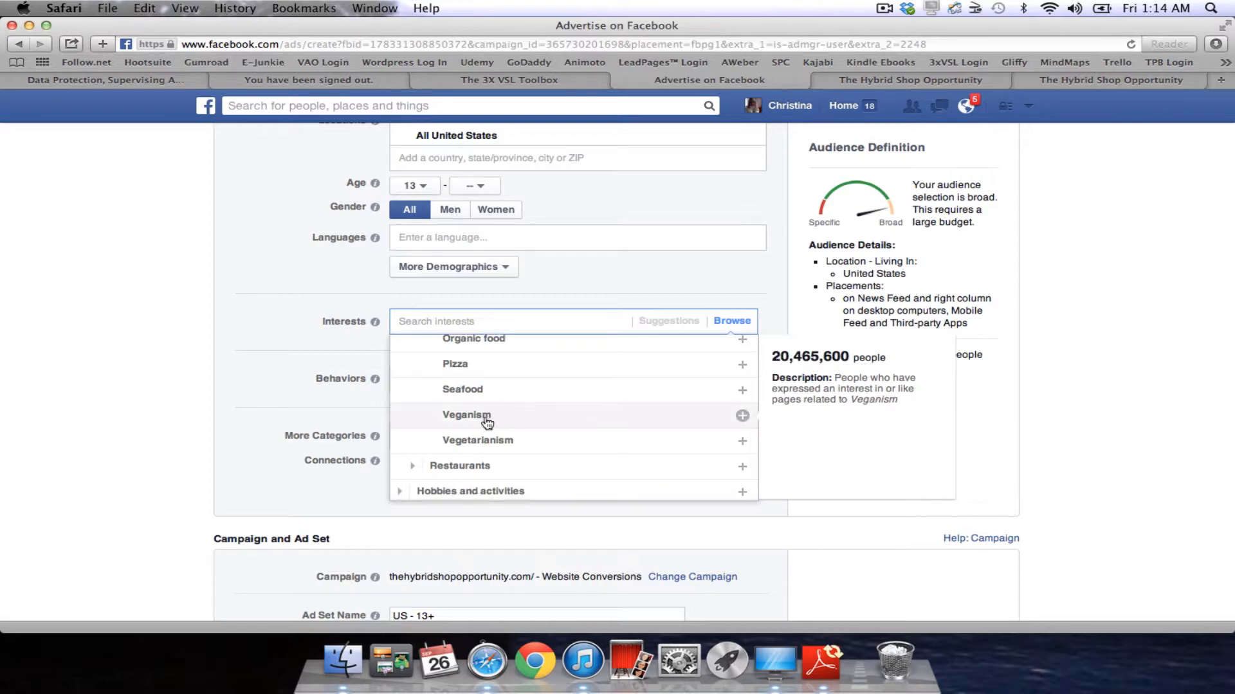
{"action": "scroll", "coordinate": [582, 402], "scroll_direction": "up", "scroll_amount": 5}
{"action": "scroll", "coordinate": [582, 403], "scroll_direction": "up", "scroll_amount": 4}
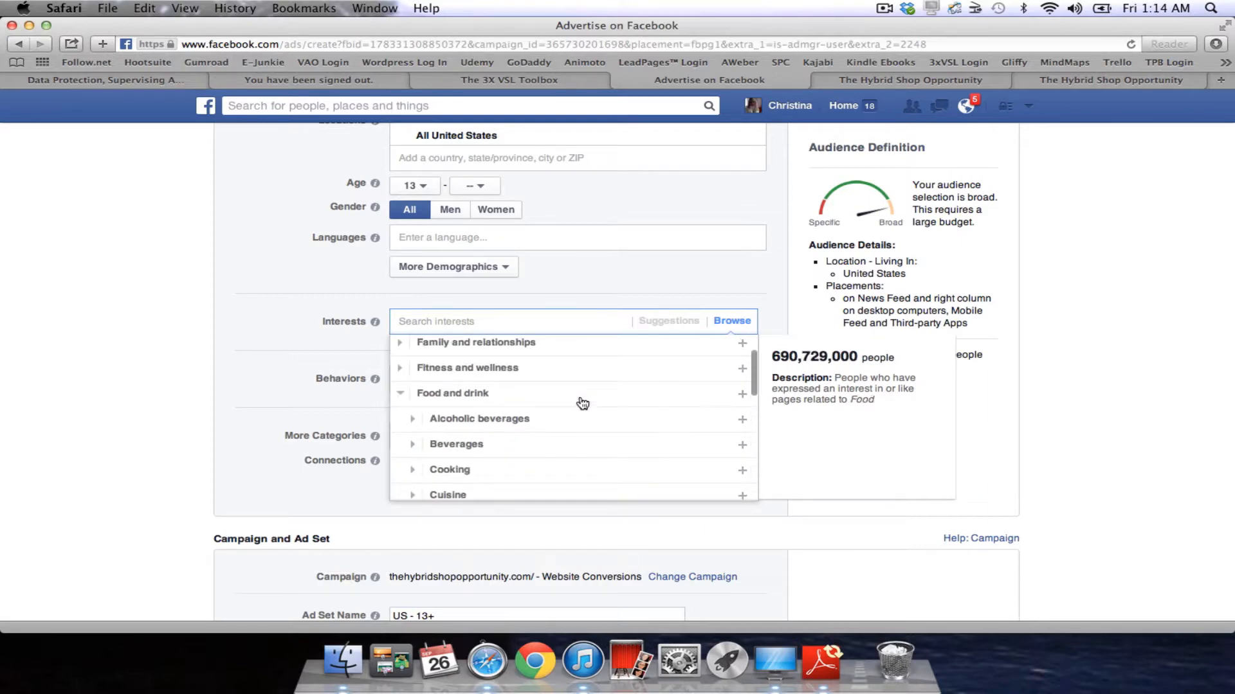
{"action": "scroll", "coordinate": [582, 402], "scroll_direction": "down", "scroll_amount": 8}
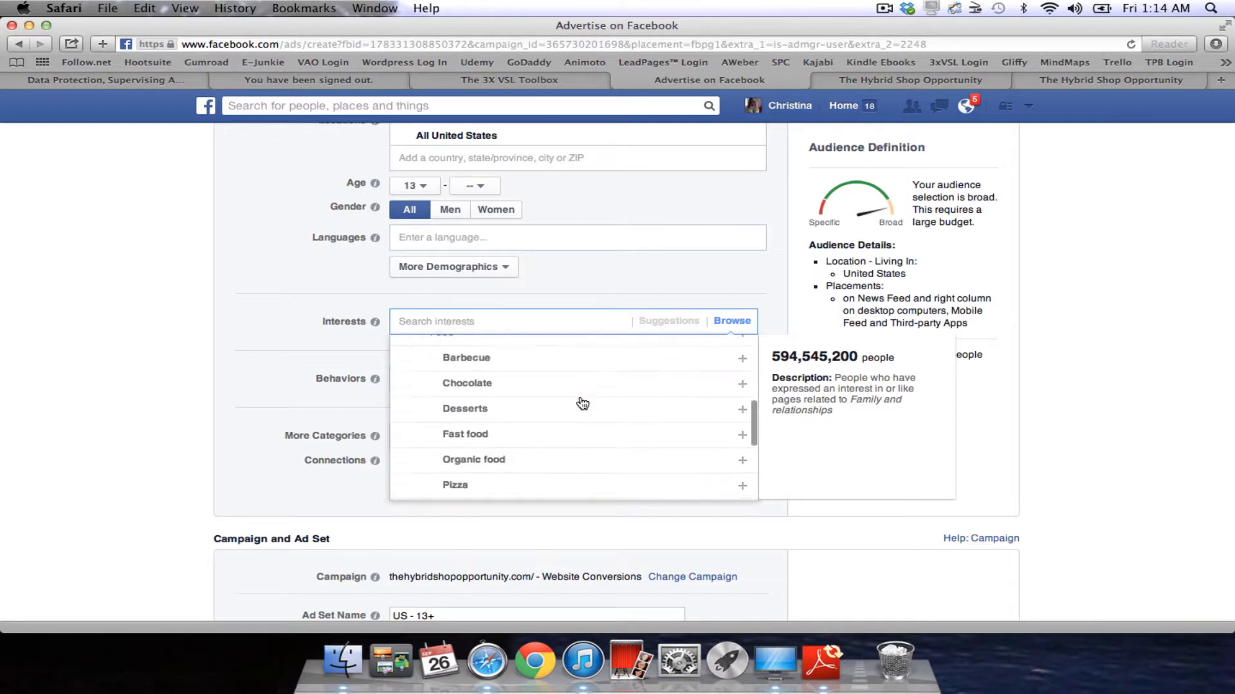
{"action": "scroll", "coordinate": [579, 403], "scroll_direction": "up", "scroll_amount": 2}
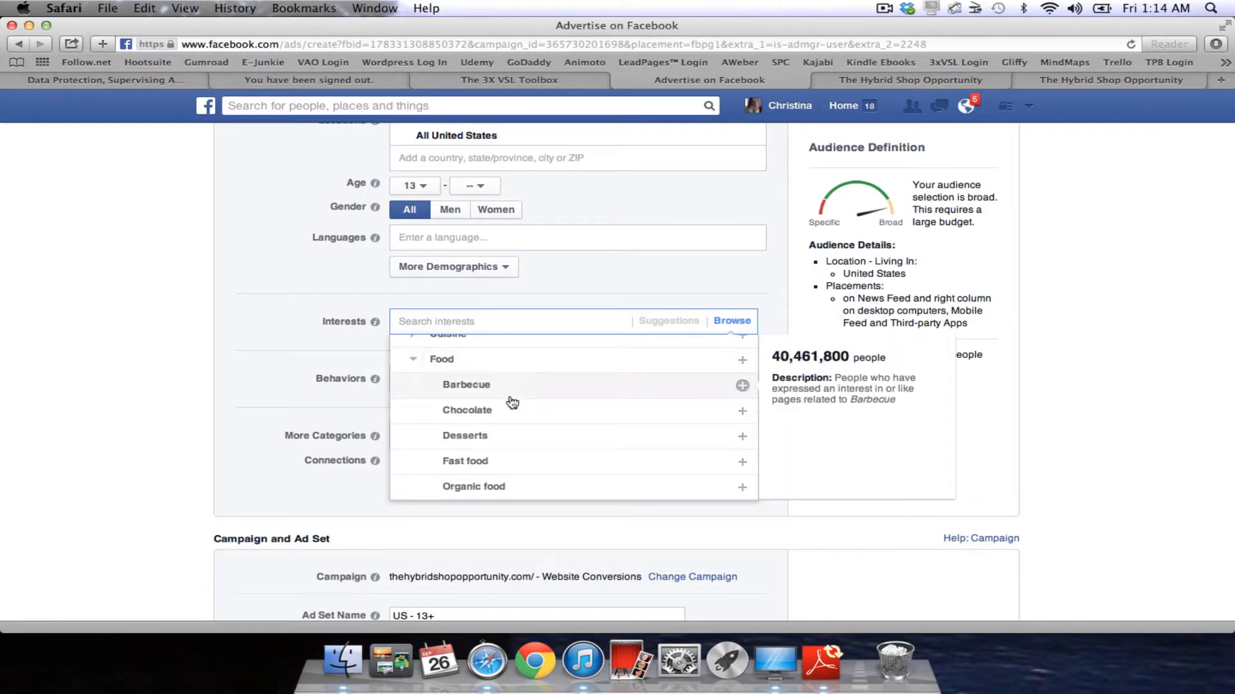
{"action": "scroll", "coordinate": [511, 402], "scroll_direction": "down", "scroll_amount": 3}
{"action": "scroll", "coordinate": [513, 403], "scroll_direction": "up", "scroll_amount": 1}
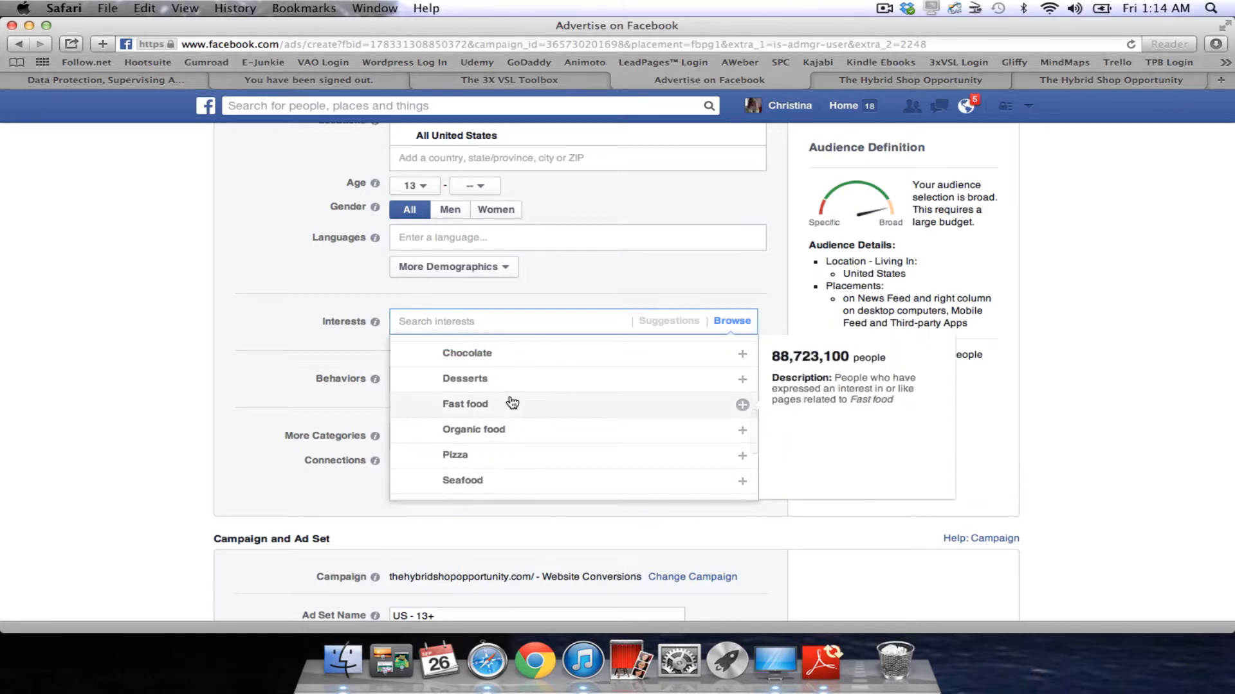
{"action": "scroll", "coordinate": [512, 403], "scroll_direction": "up", "scroll_amount": 1}
{"action": "scroll", "coordinate": [509, 397], "scroll_direction": "down", "scroll_amount": 2}
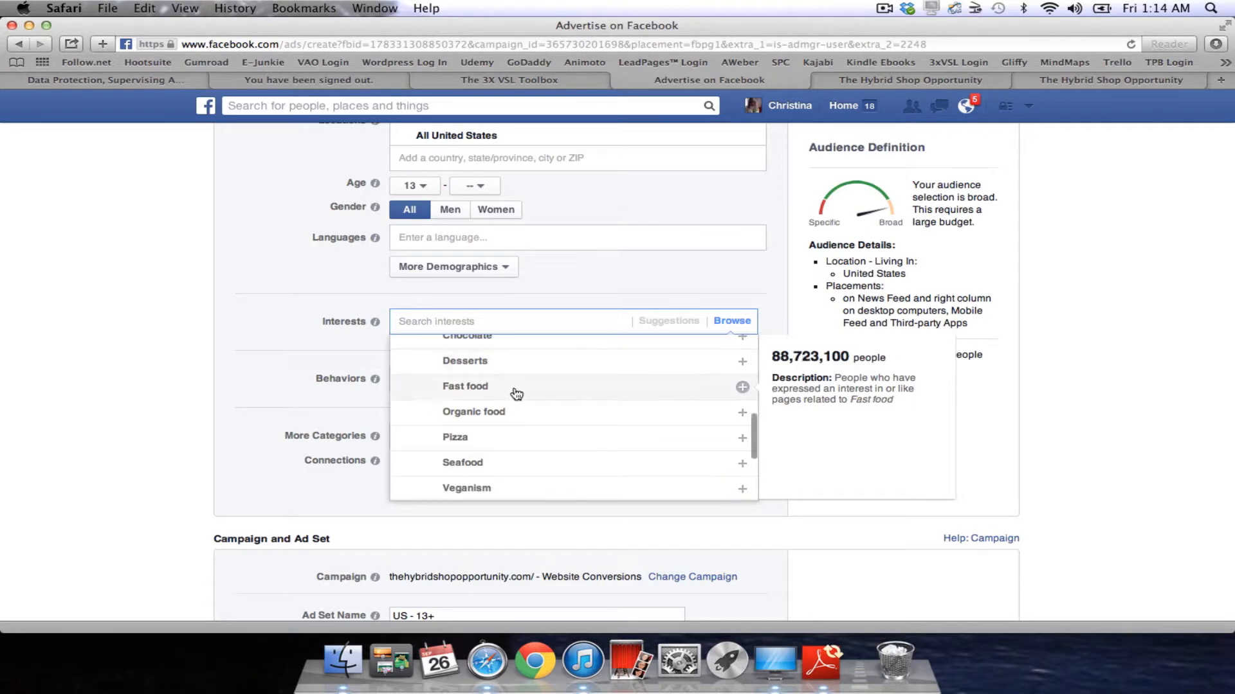
{"action": "scroll", "coordinate": [499, 434], "scroll_direction": "down", "scroll_amount": 3}
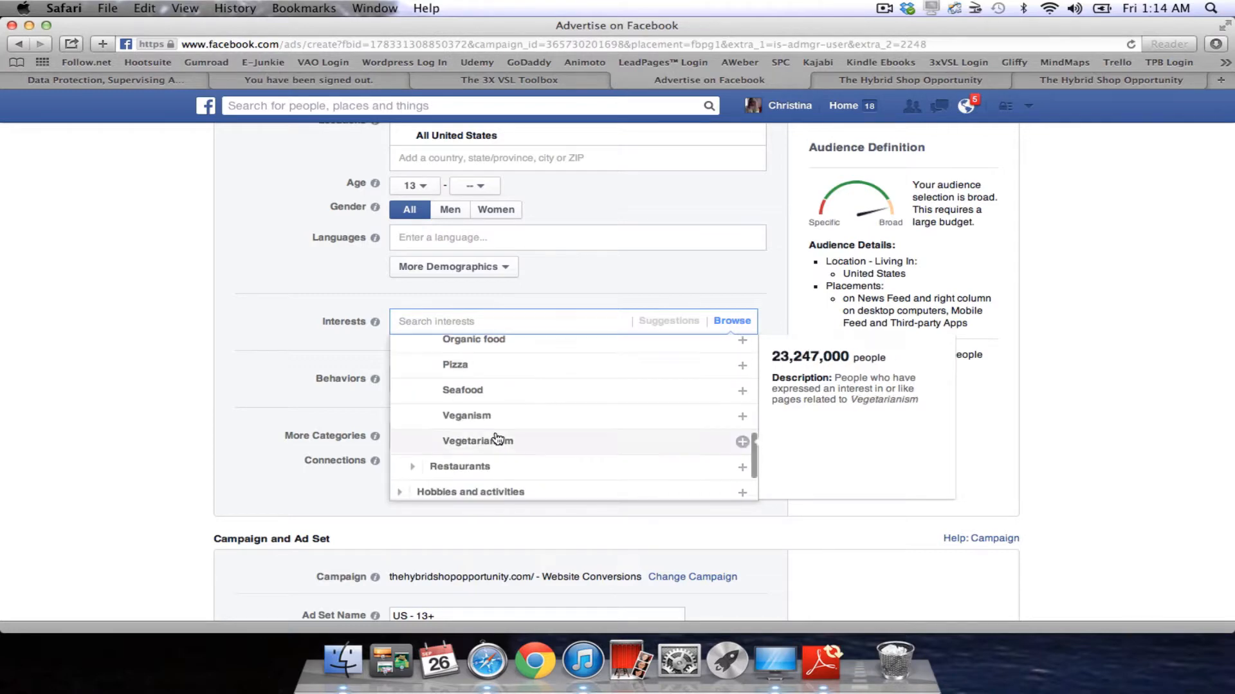
{"action": "scroll", "coordinate": [549, 438], "scroll_direction": "down", "scroll_amount": 2}
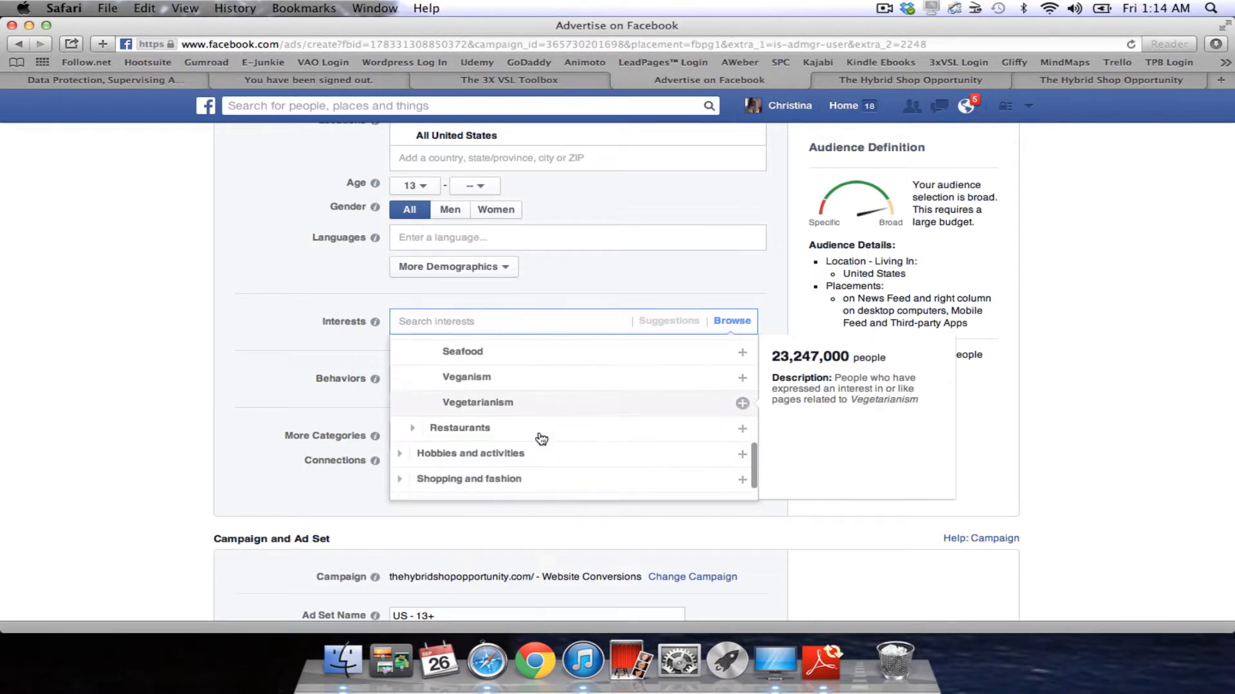
Look through Restaurants, Technology, Shopping and fashion and Clothing, then close the list without adding interests.
{"action": "left_click", "coordinate": [425, 432]}
{"action": "scroll", "coordinate": [419, 427], "scroll_direction": "down", "scroll_amount": 4}
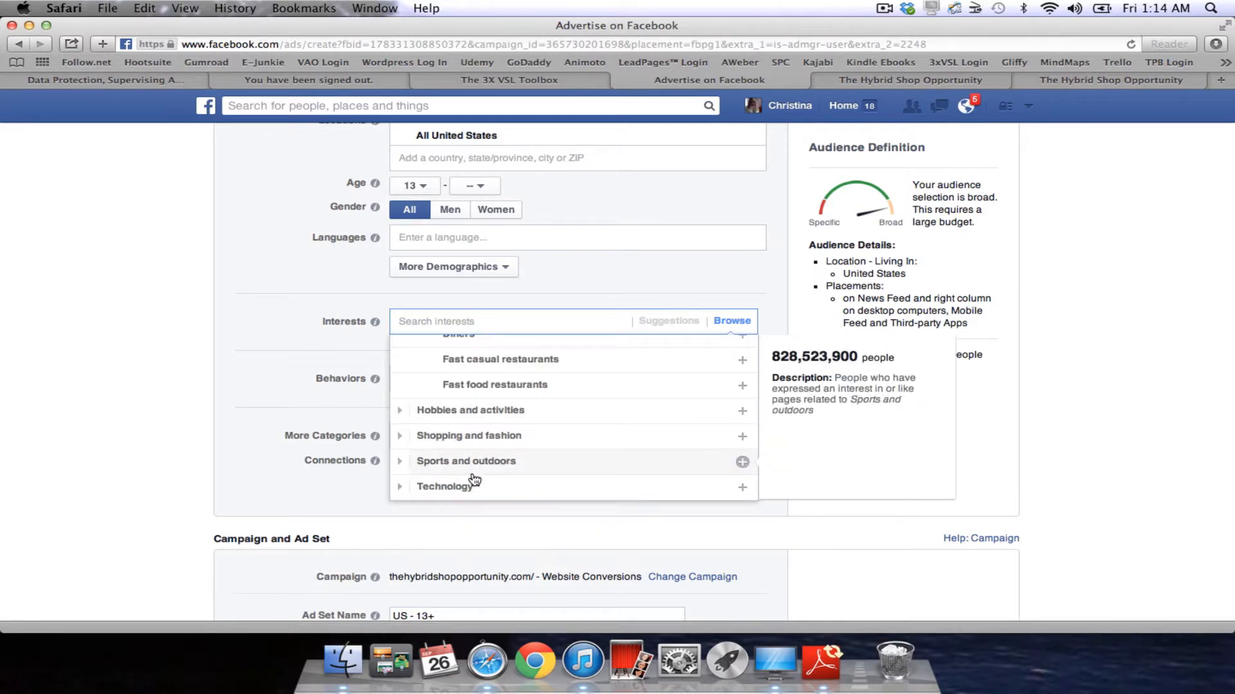
{"action": "left_click", "coordinate": [399, 486]}
{"action": "scroll", "coordinate": [446, 481], "scroll_direction": "down", "scroll_amount": 2}
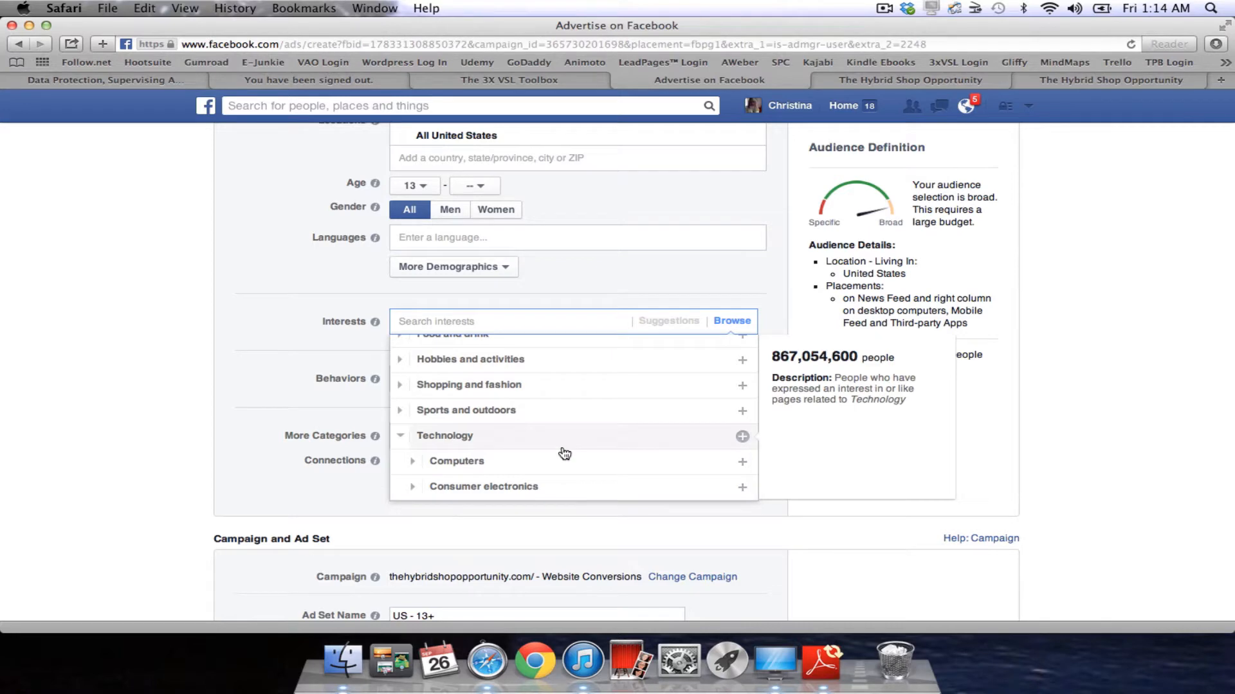
{"action": "left_click", "coordinate": [400, 384]}
{"action": "scroll", "coordinate": [399, 385], "scroll_direction": "down", "scroll_amount": 2}
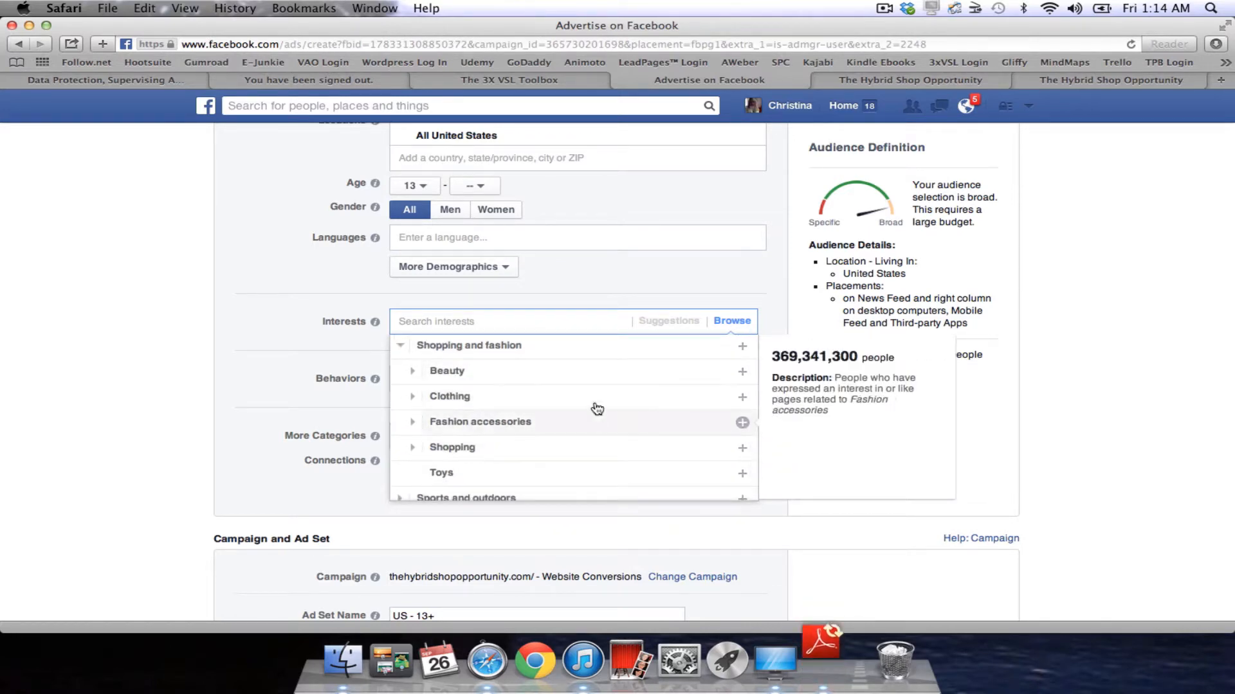
{"action": "scroll", "coordinate": [596, 445], "scroll_direction": "down", "scroll_amount": 1}
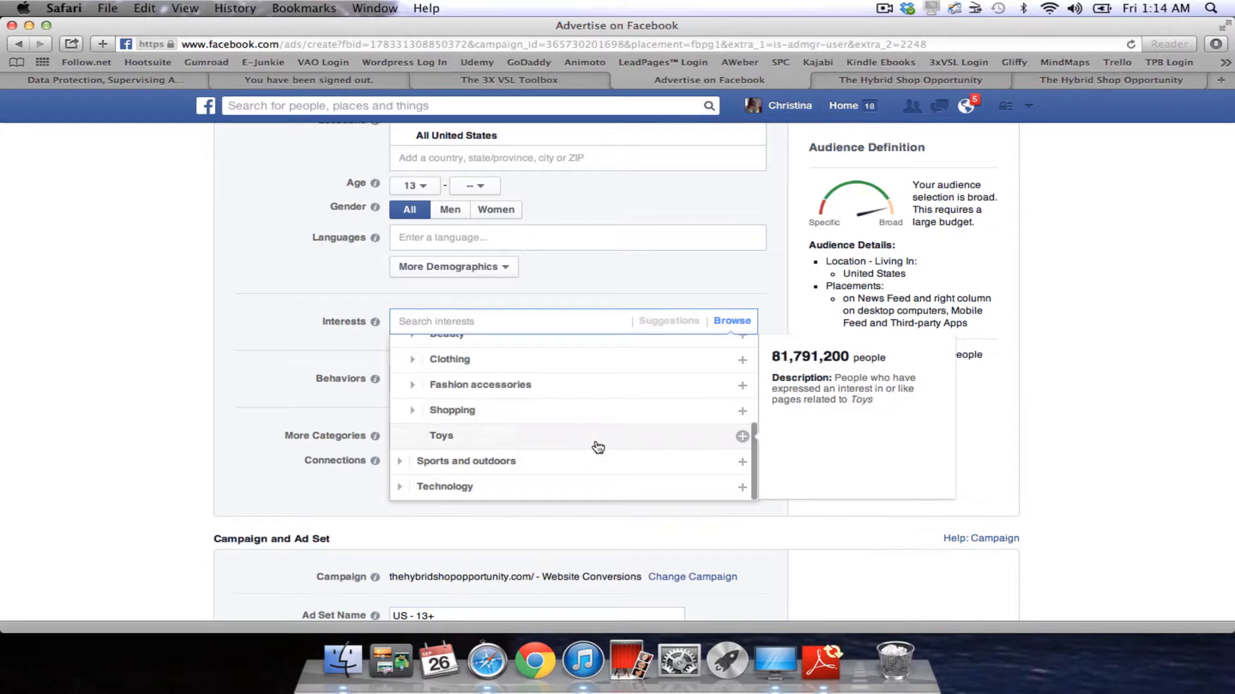
{"action": "left_click", "coordinate": [421, 359]}
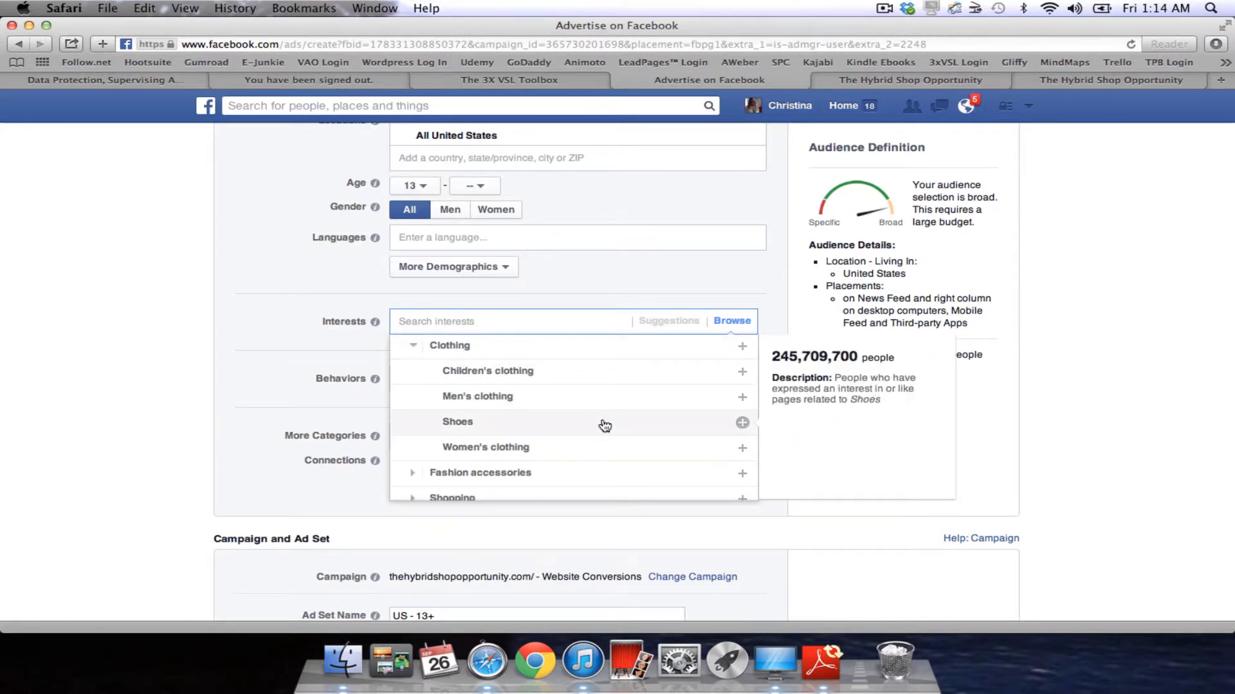
{"action": "scroll", "coordinate": [643, 386], "scroll_direction": "up", "scroll_amount": 3}
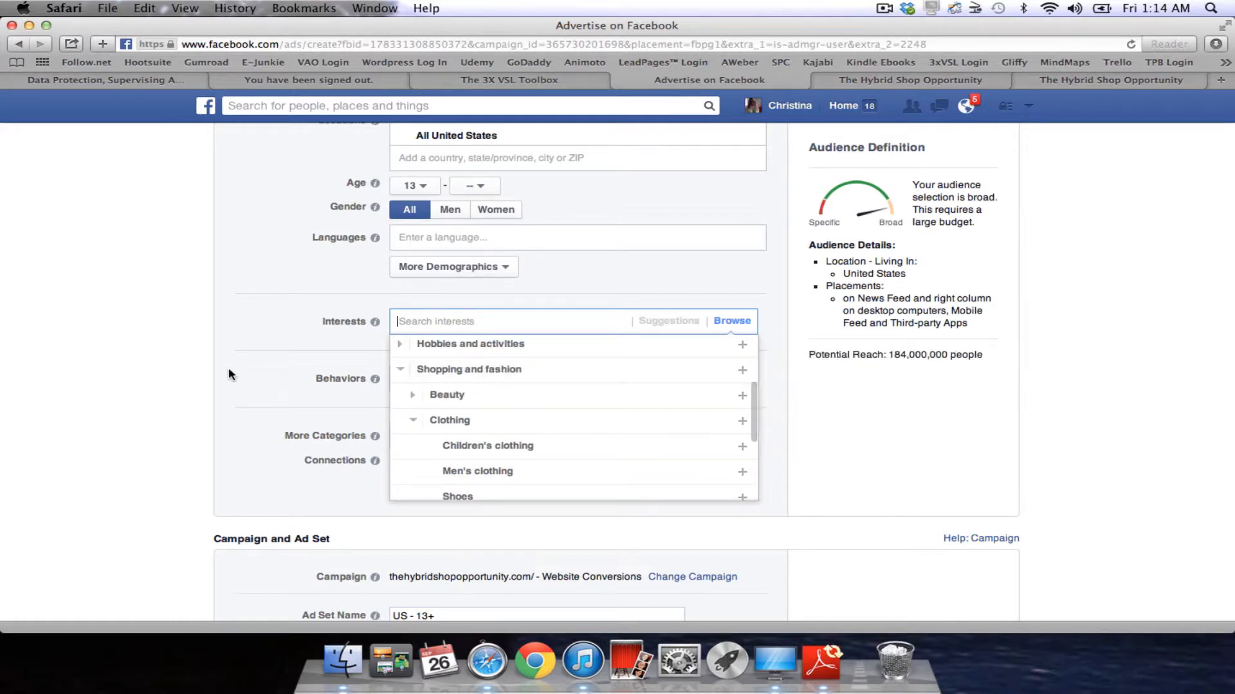
{"action": "left_click", "coordinate": [157, 373]}
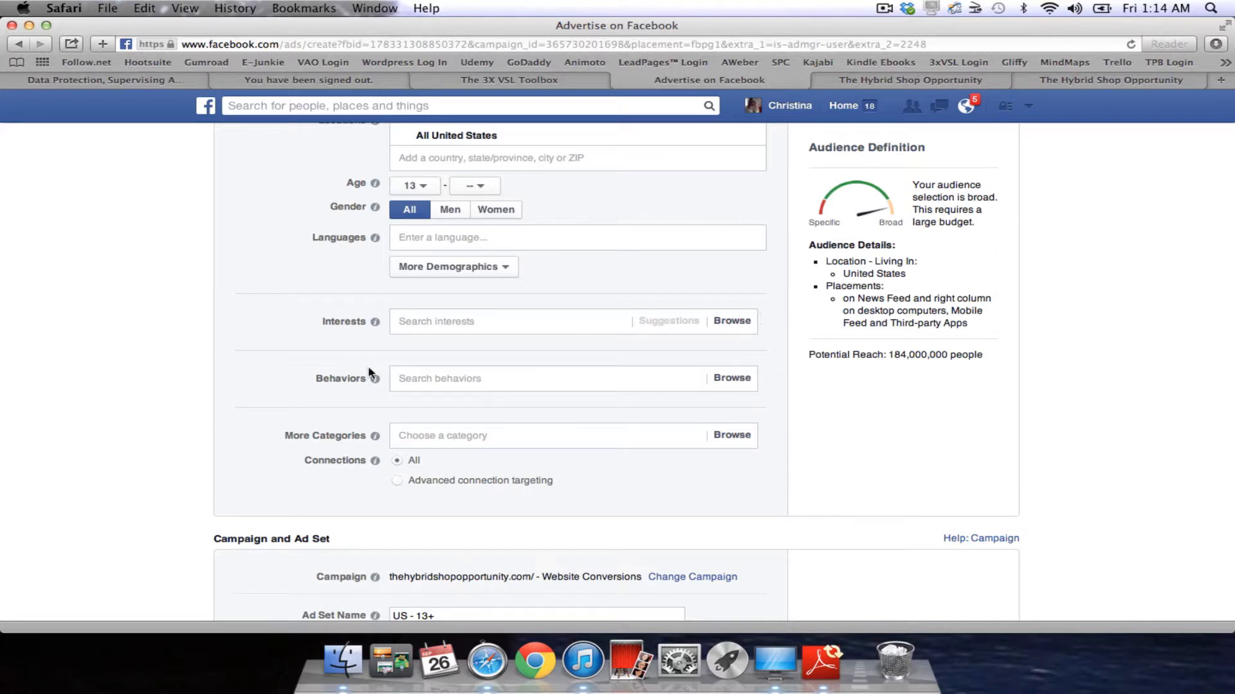
Browse Behaviors down to Automotive > New vehicle buyers (Near market) > Style to reach Hybrid/alternative fuel.
{"action": "left_click", "coordinate": [727, 384]}
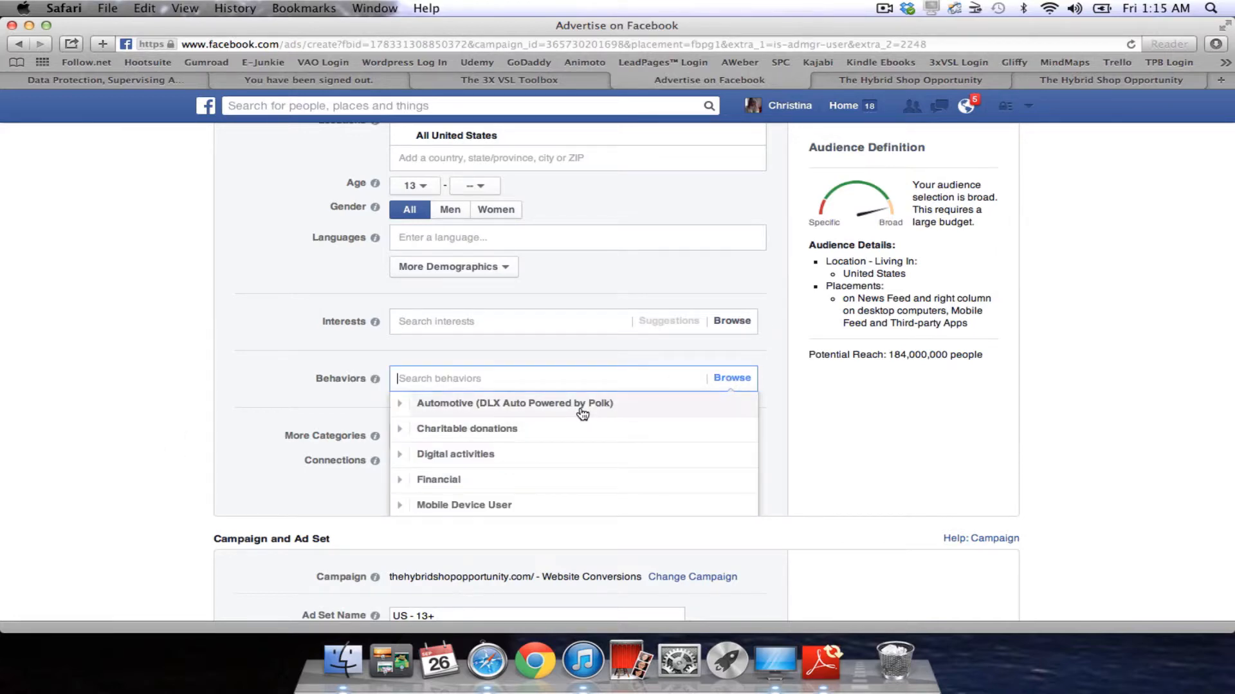
{"action": "left_click", "coordinate": [489, 408]}
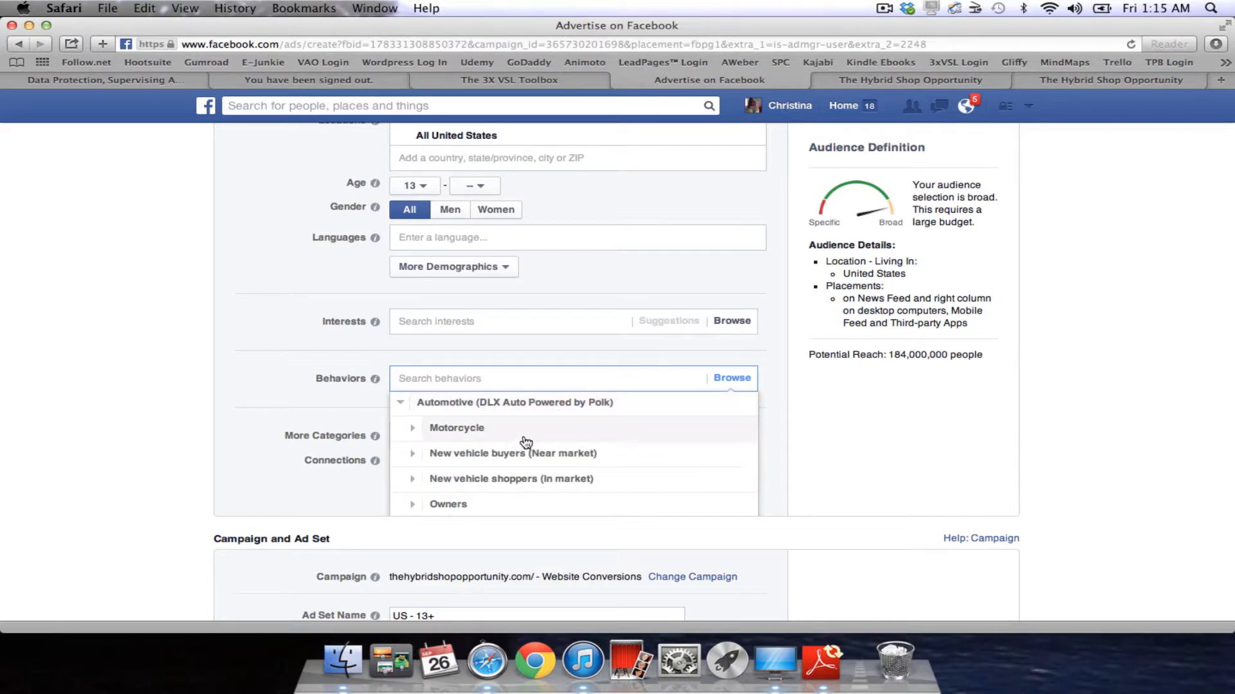
{"action": "left_click", "coordinate": [578, 458]}
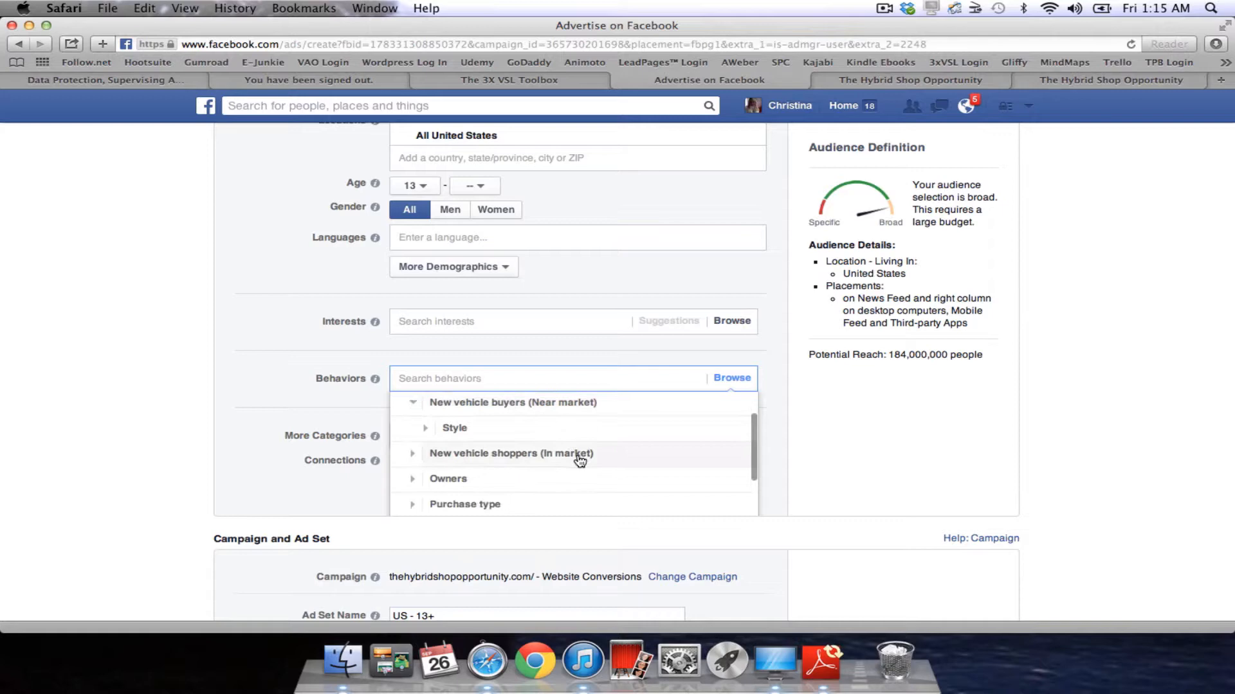
{"action": "left_click", "coordinate": [479, 428]}
{"action": "mouse_move", "coordinate": [587, 463]}
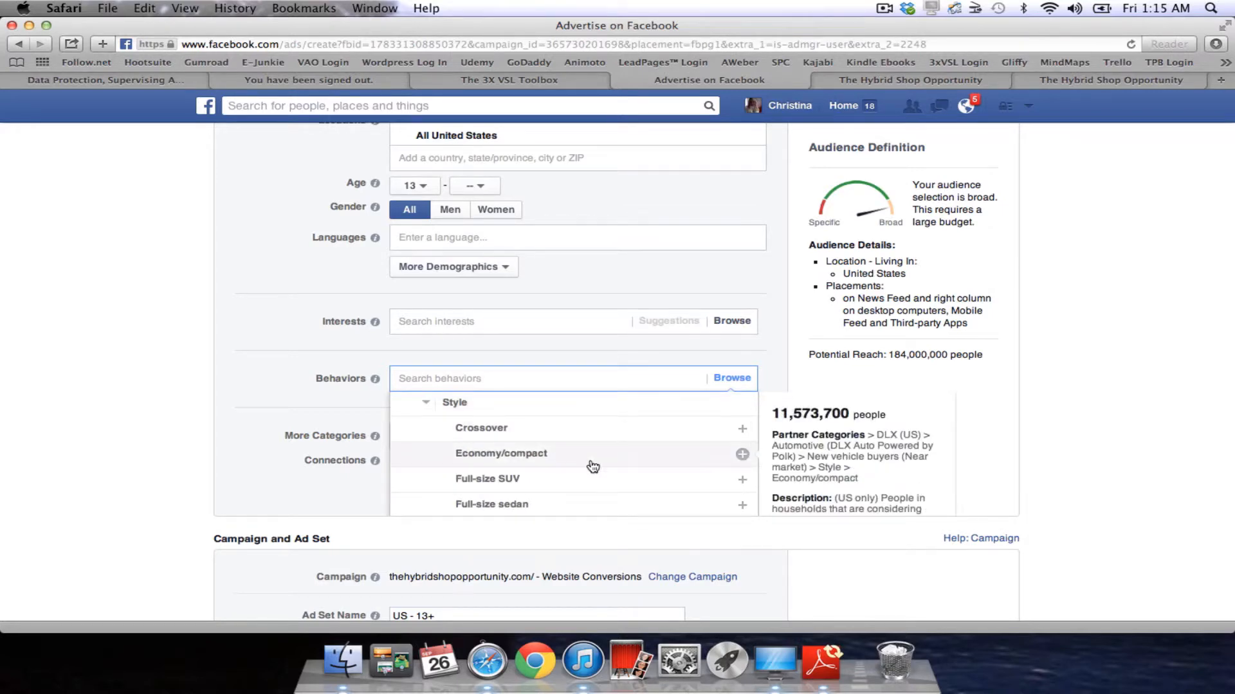
{"action": "scroll", "coordinate": [589, 468], "scroll_direction": "down", "scroll_amount": 3}
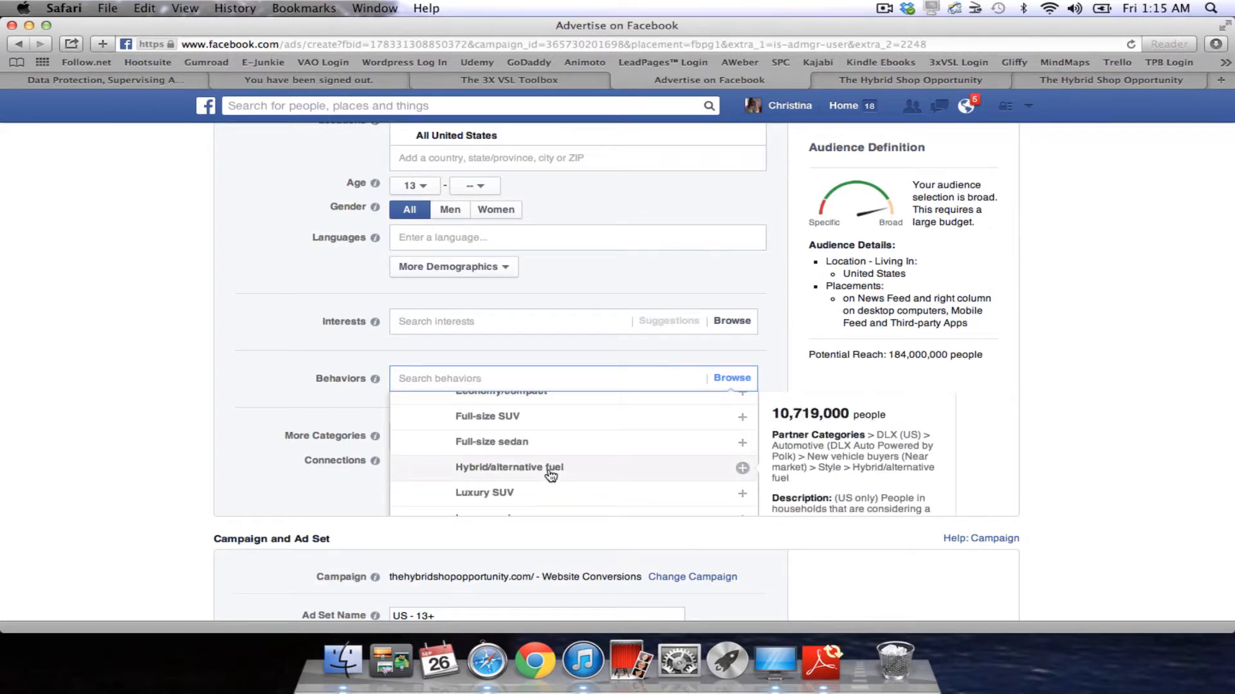
Add the Hybrid/alternative fuel vehicle-buyer behavior to the audience, bringing potential reach to 9,800,000.
{"action": "left_click", "coordinate": [559, 477]}
{"action": "scroll", "coordinate": [650, 510], "scroll_direction": "up", "scroll_amount": 2}
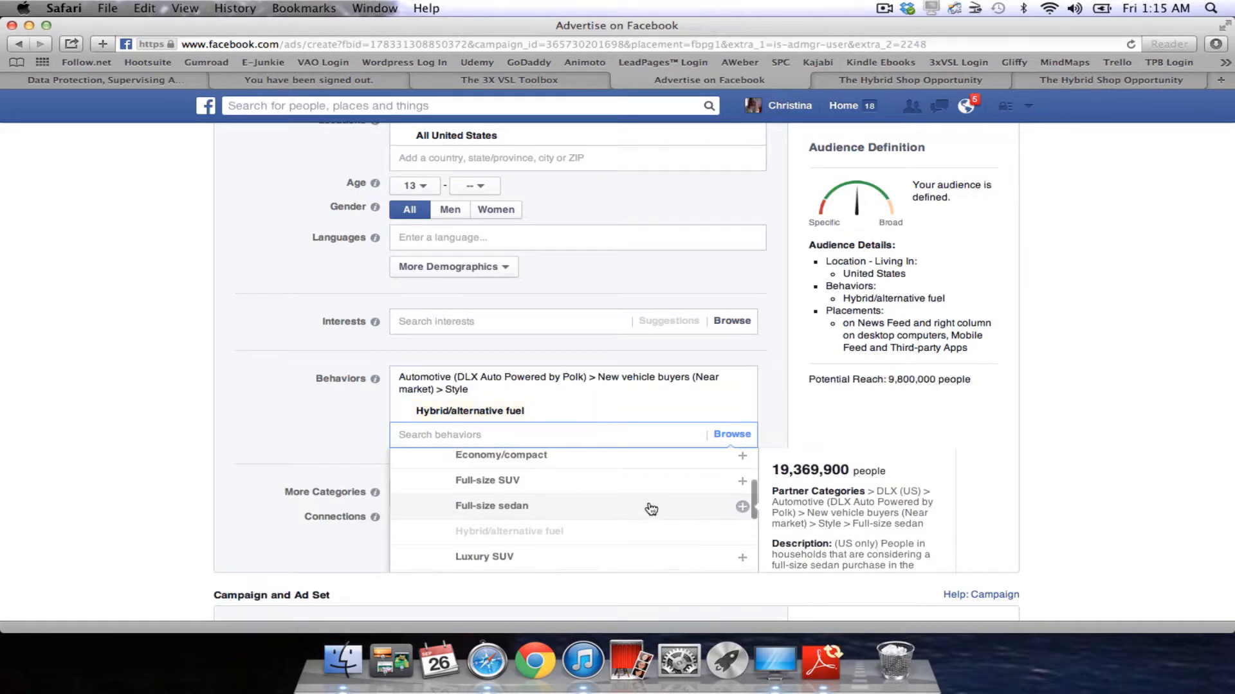
{"action": "scroll", "coordinate": [651, 509], "scroll_direction": "up", "scroll_amount": 2}
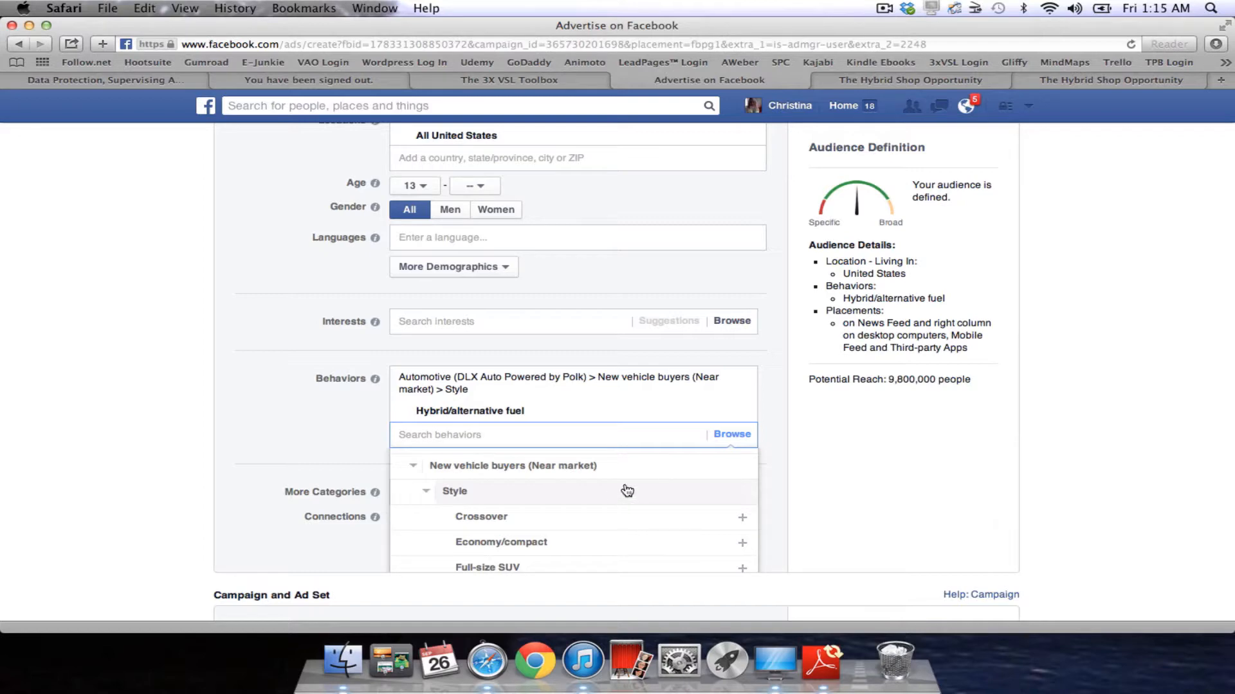
{"action": "scroll", "coordinate": [627, 491], "scroll_direction": "down", "scroll_amount": 1}
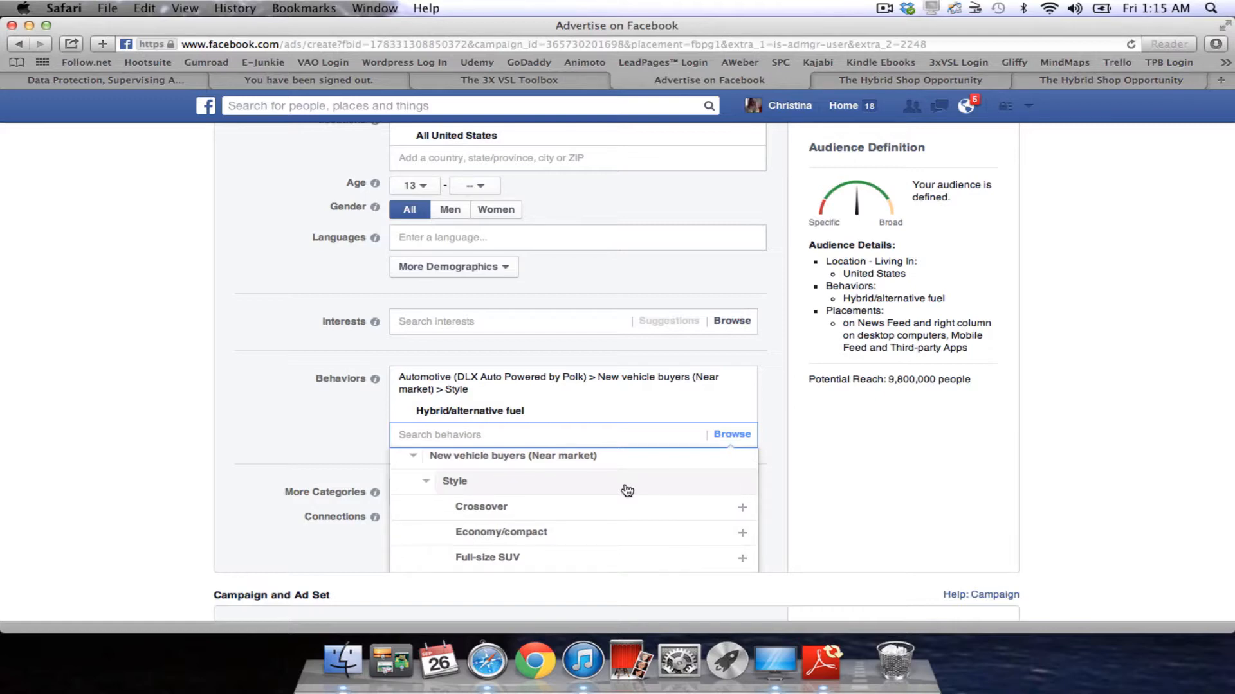
{"action": "scroll", "coordinate": [608, 515], "scroll_direction": "down", "scroll_amount": 4}
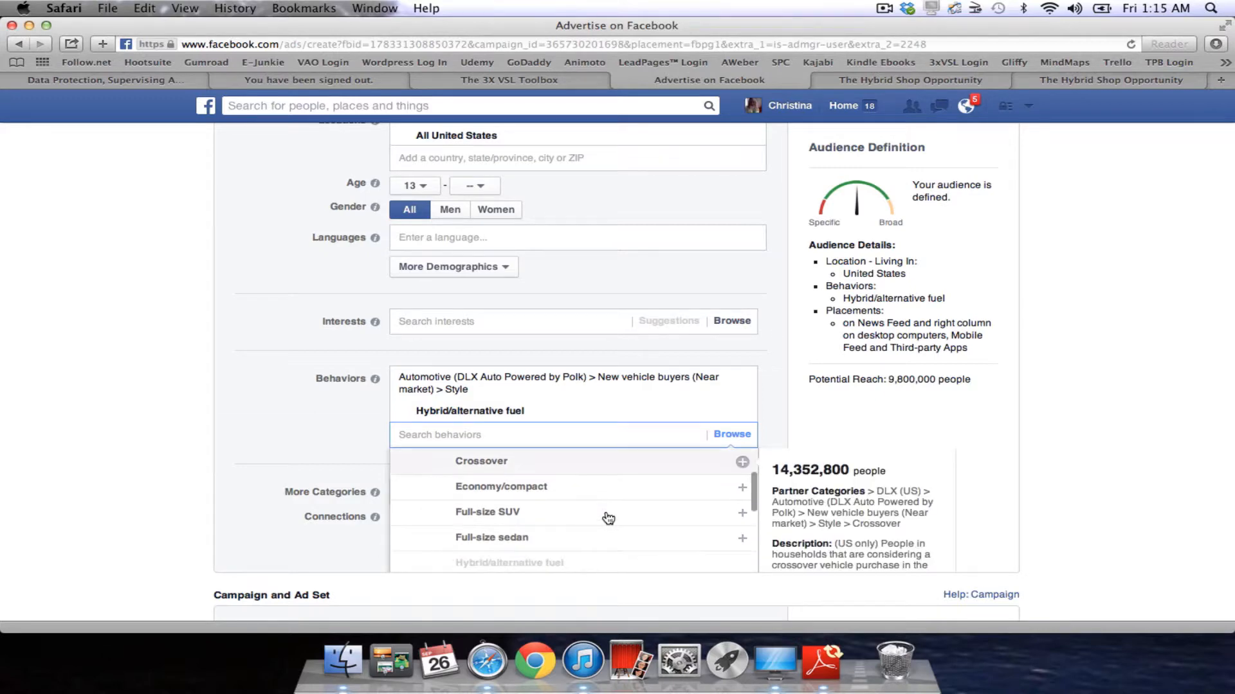
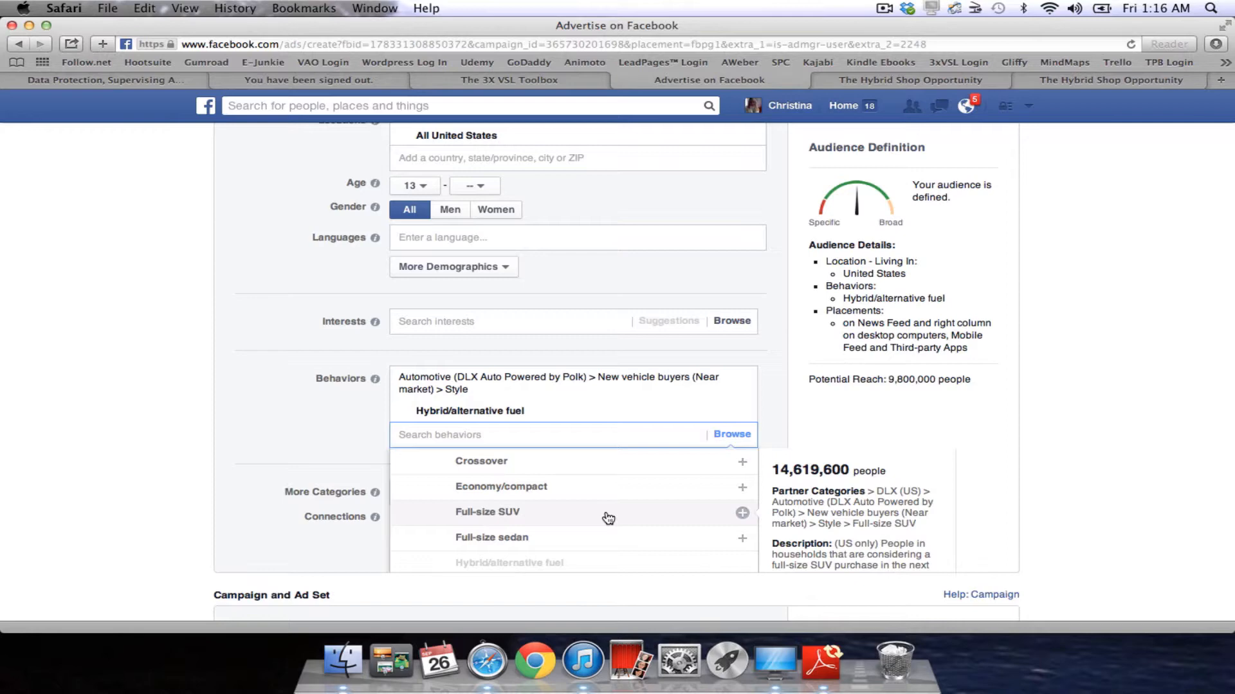
Expand the Owners behavior category and its Aftermarket and Vehicle age subcategories.
{"action": "scroll", "coordinate": [609, 518], "scroll_direction": "up", "scroll_amount": 3}
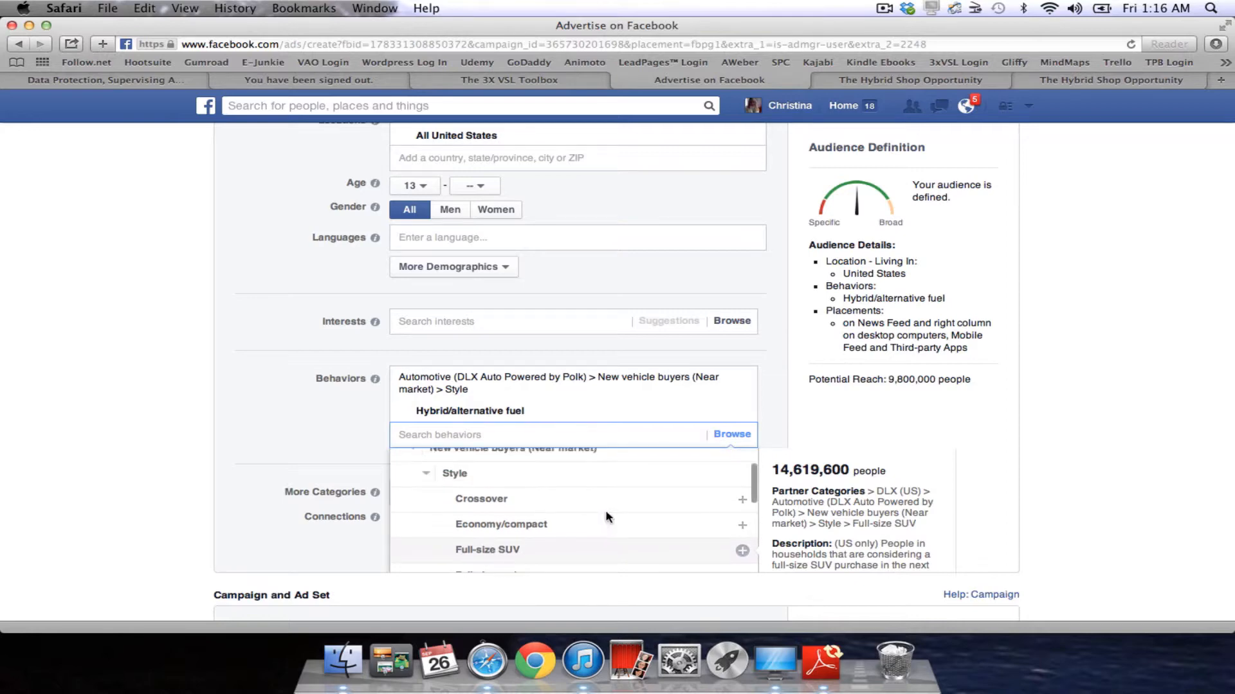
{"action": "scroll", "coordinate": [565, 502], "scroll_direction": "down", "scroll_amount": 1}
{"action": "scroll", "coordinate": [560, 497], "scroll_direction": "down", "scroll_amount": 6}
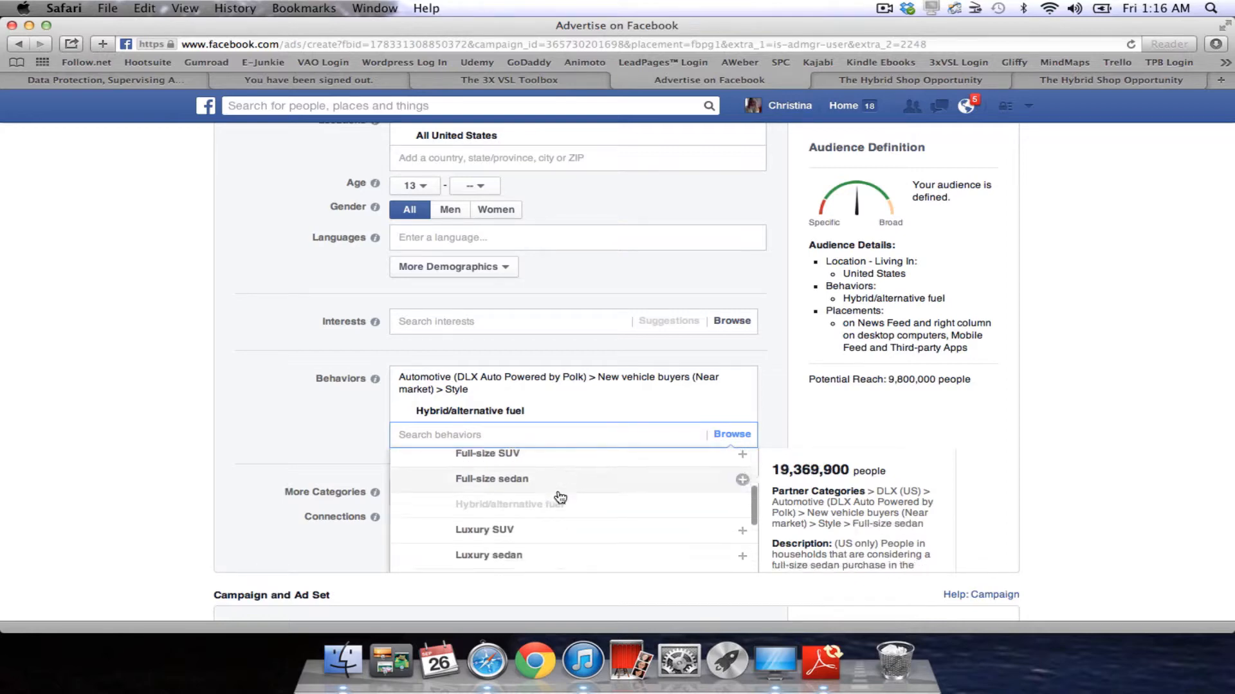
{"action": "scroll", "coordinate": [560, 497], "scroll_direction": "down", "scroll_amount": 5}
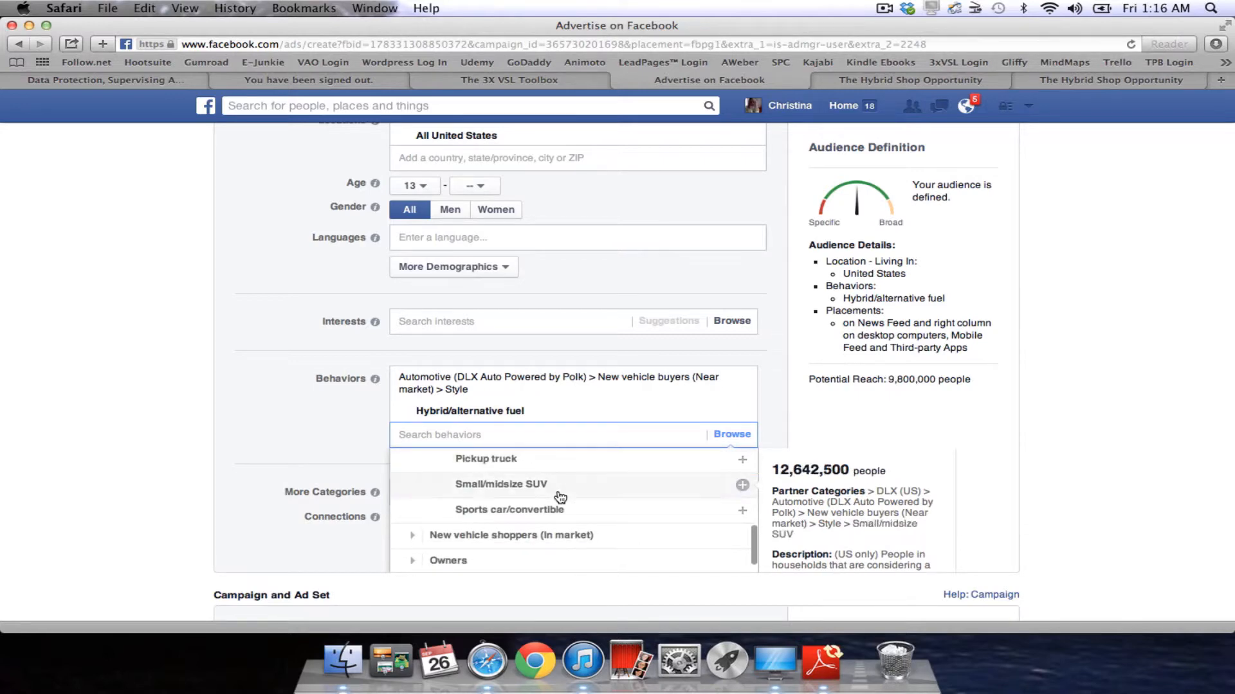
{"action": "scroll", "coordinate": [560, 497], "scroll_direction": "down", "scroll_amount": 5}
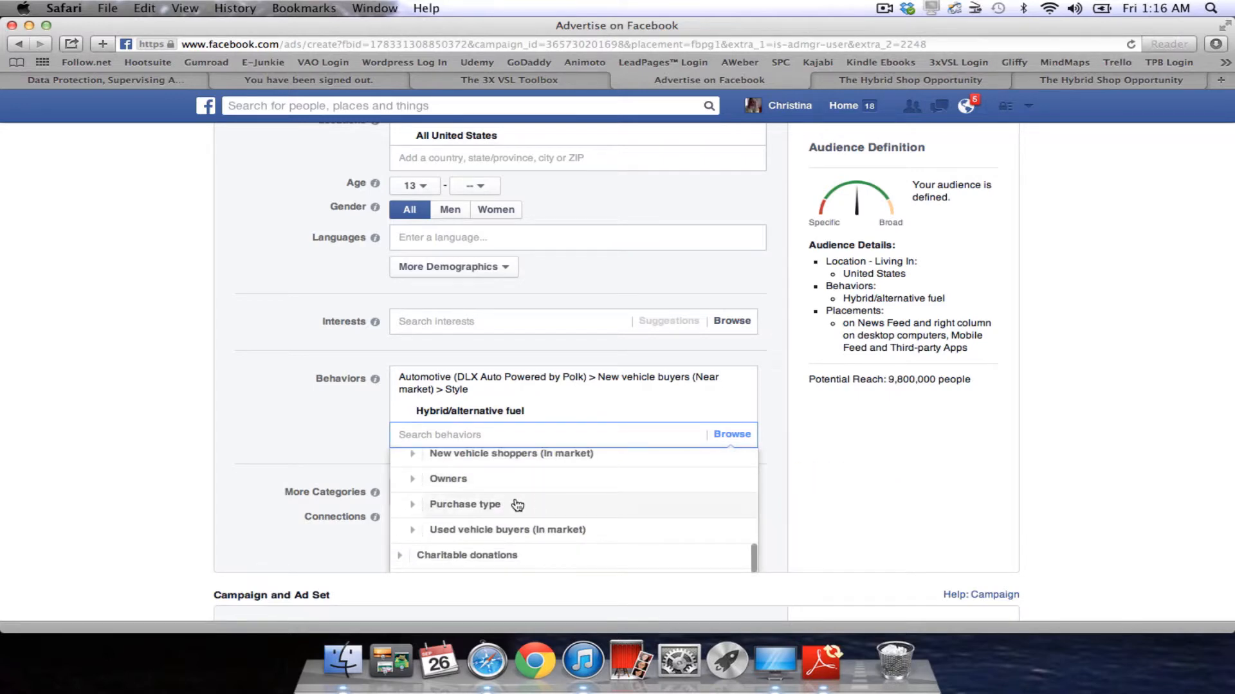
{"action": "scroll", "coordinate": [506, 508], "scroll_direction": "up", "scroll_amount": 4}
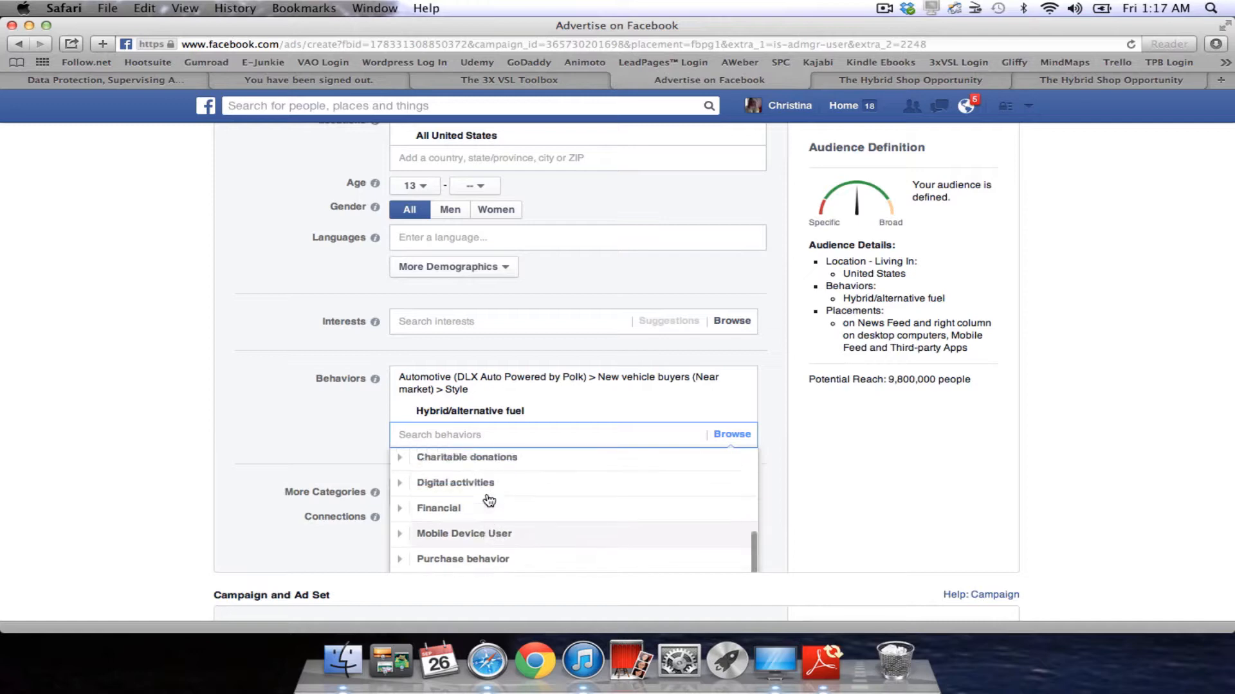
{"action": "scroll", "coordinate": [530, 504], "scroll_direction": "up", "scroll_amount": 1}
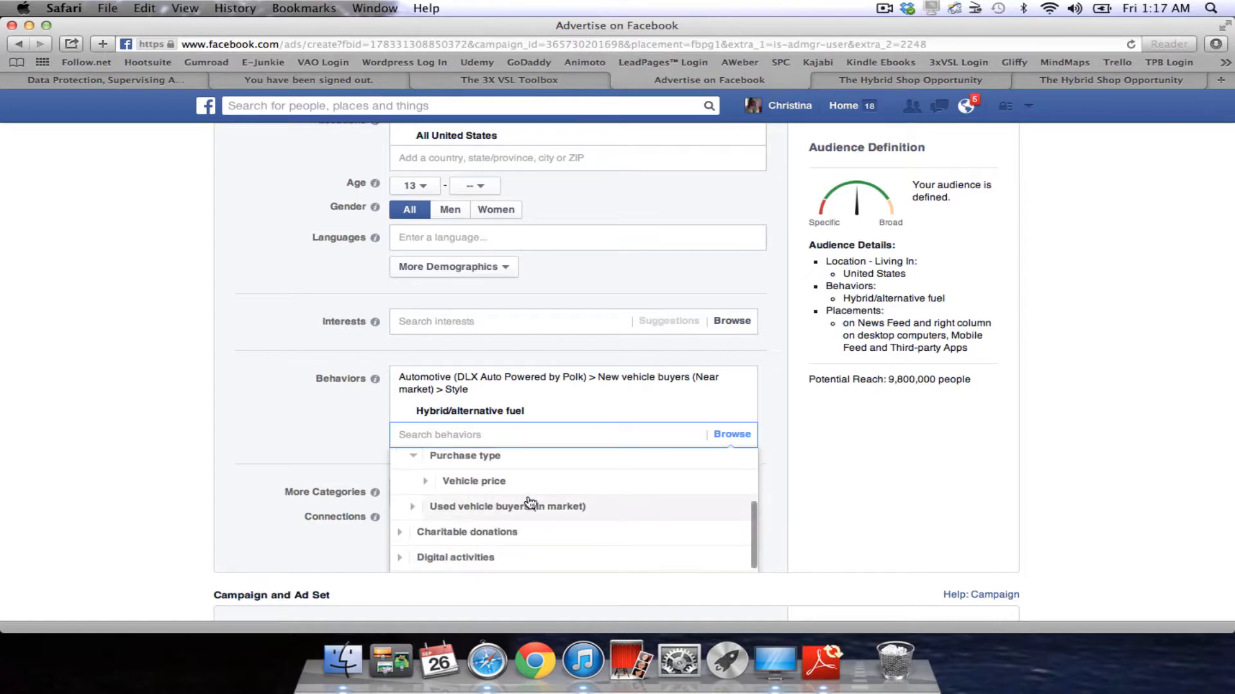
{"action": "scroll", "coordinate": [531, 513], "scroll_direction": "up", "scroll_amount": 2}
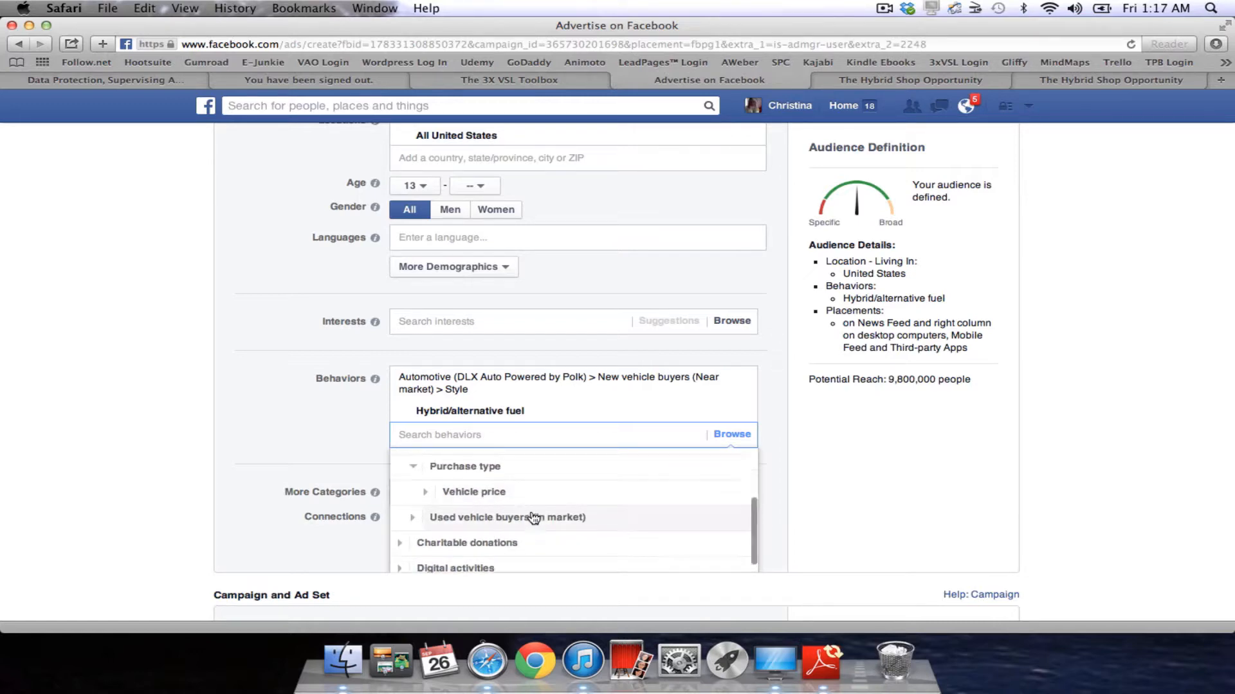
{"action": "left_click", "coordinate": [450, 487]}
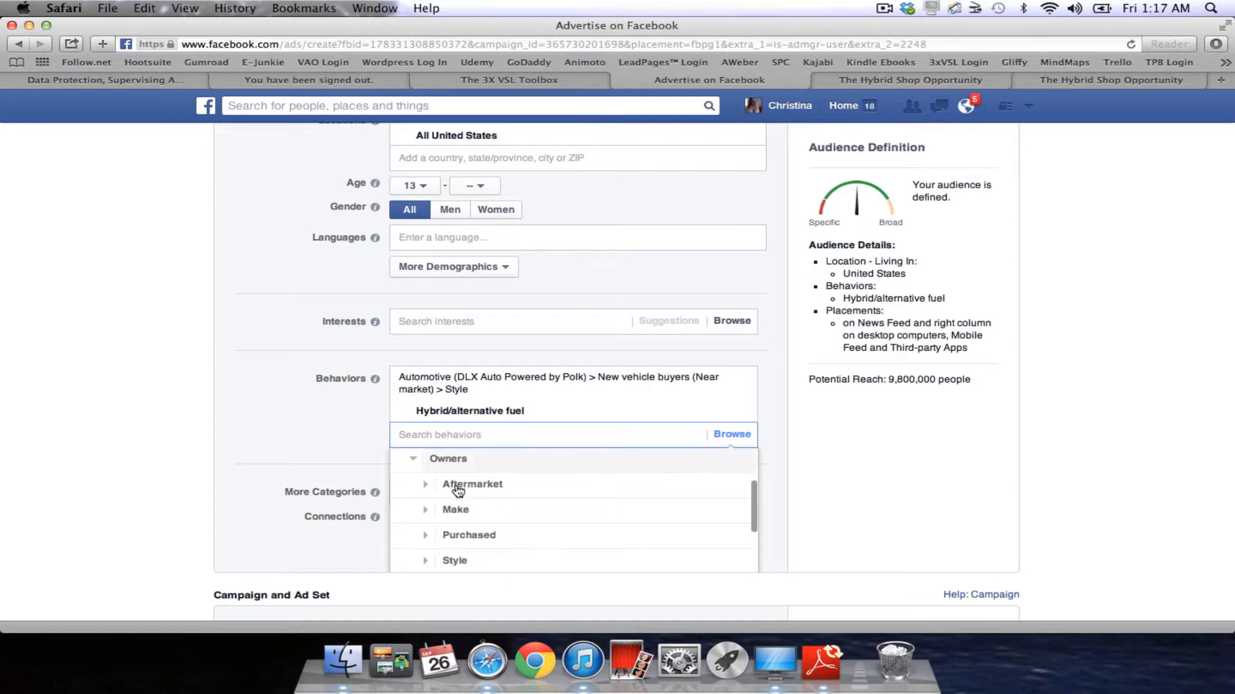
{"action": "left_click", "coordinate": [506, 490]}
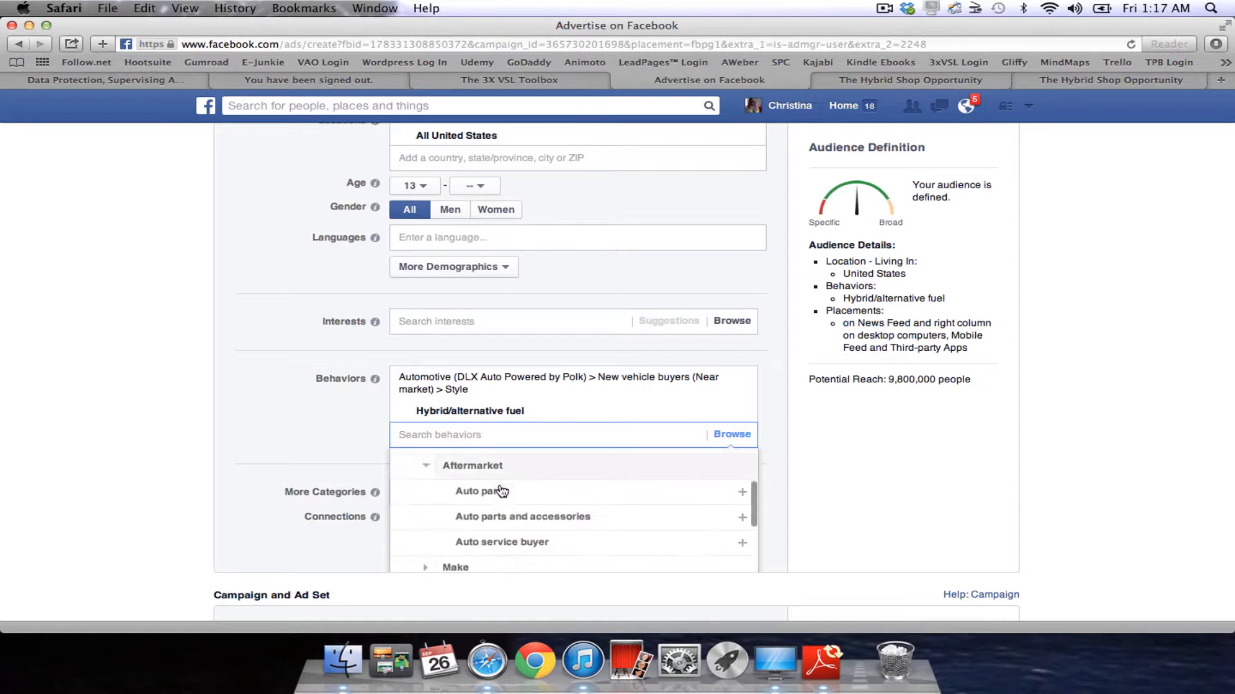
{"action": "mouse_move", "coordinate": [620, 506]}
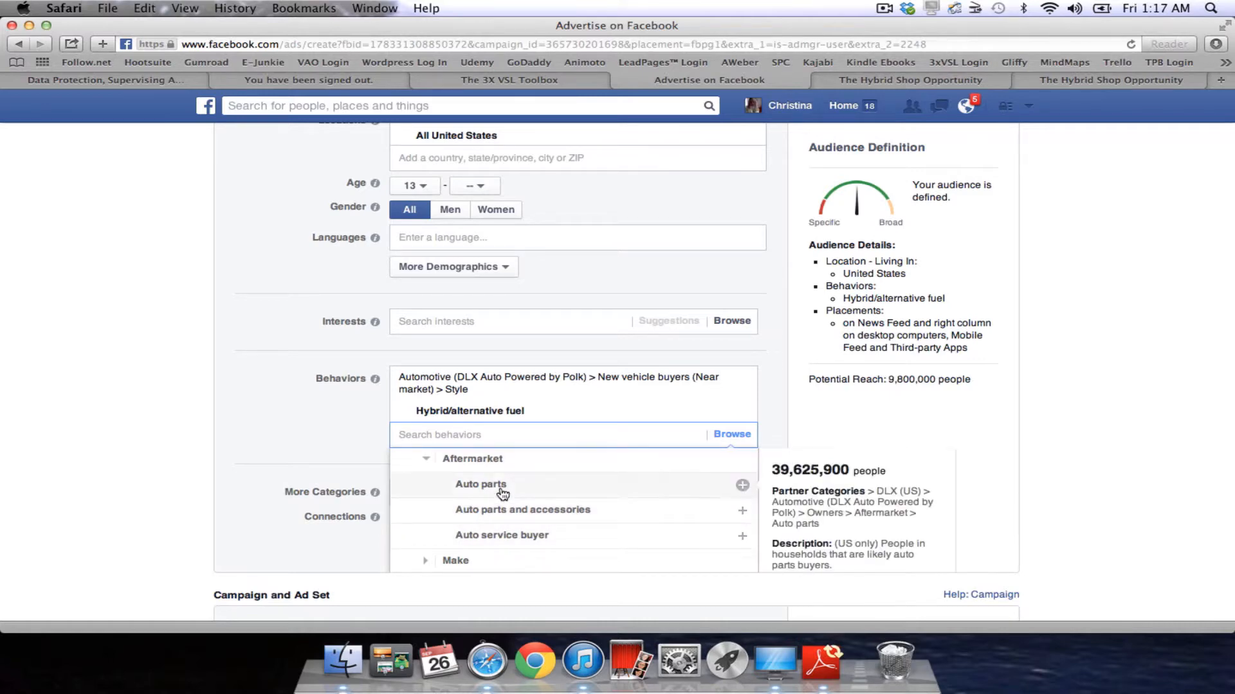
{"action": "scroll", "coordinate": [502, 489], "scroll_direction": "down", "scroll_amount": 3}
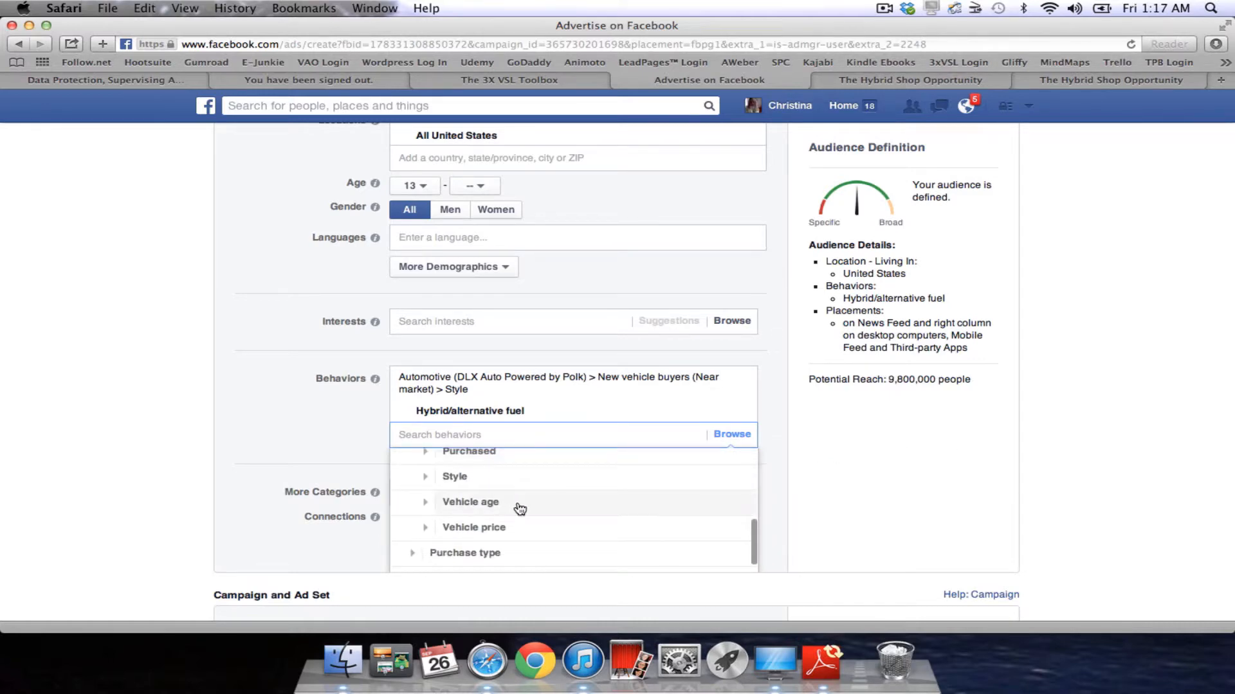
{"action": "left_click", "coordinate": [515, 507]}
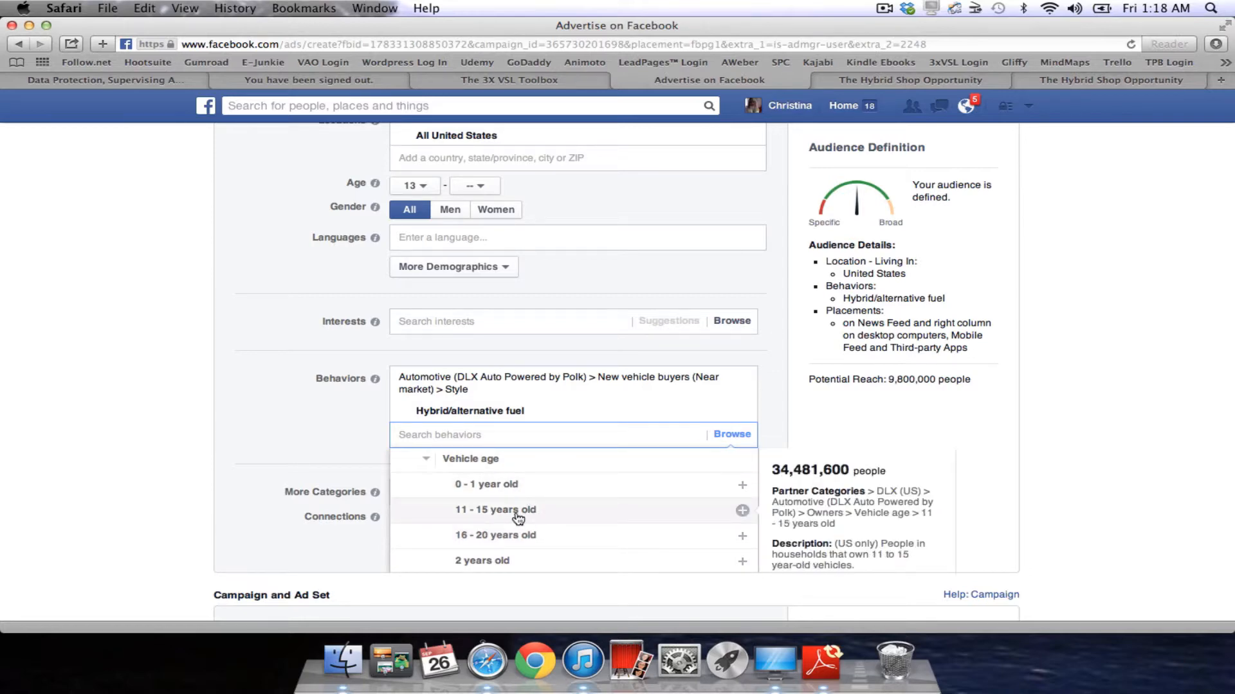
Review the Vehicle age options, then close the list with only Hybrid/alternative fuel targeted.
{"action": "scroll", "coordinate": [544, 547], "scroll_direction": "down", "scroll_amount": 1}
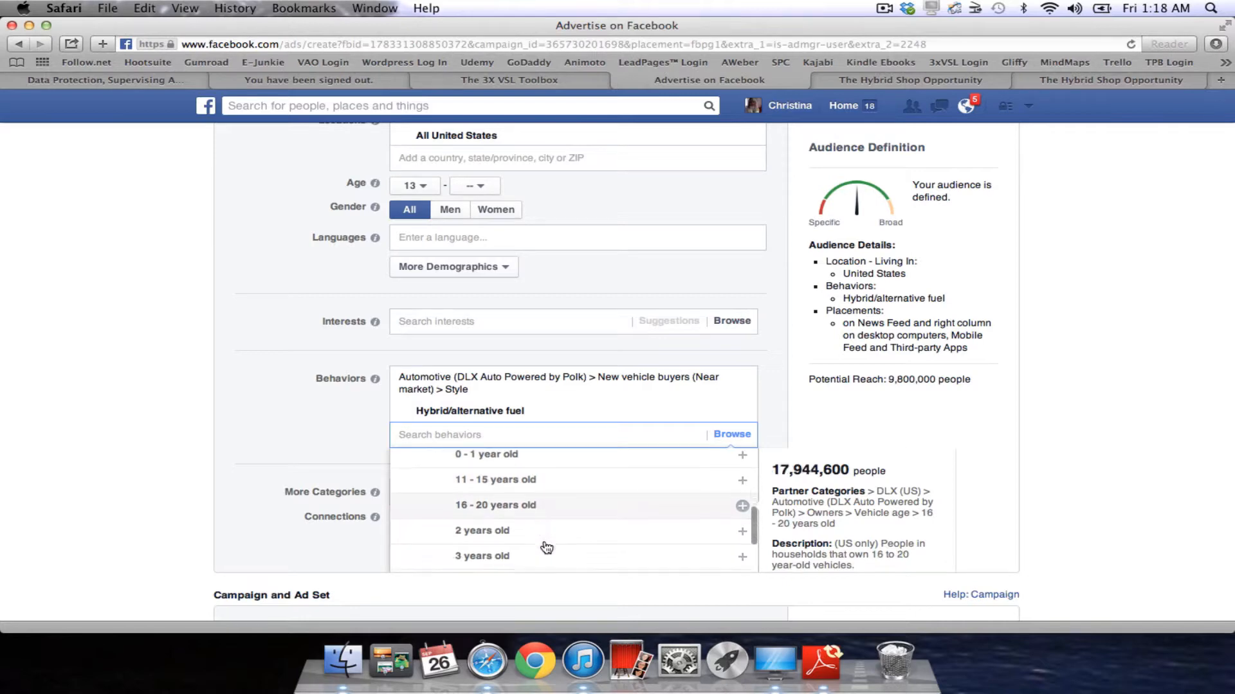
{"action": "scroll", "coordinate": [546, 548], "scroll_direction": "down", "scroll_amount": 3}
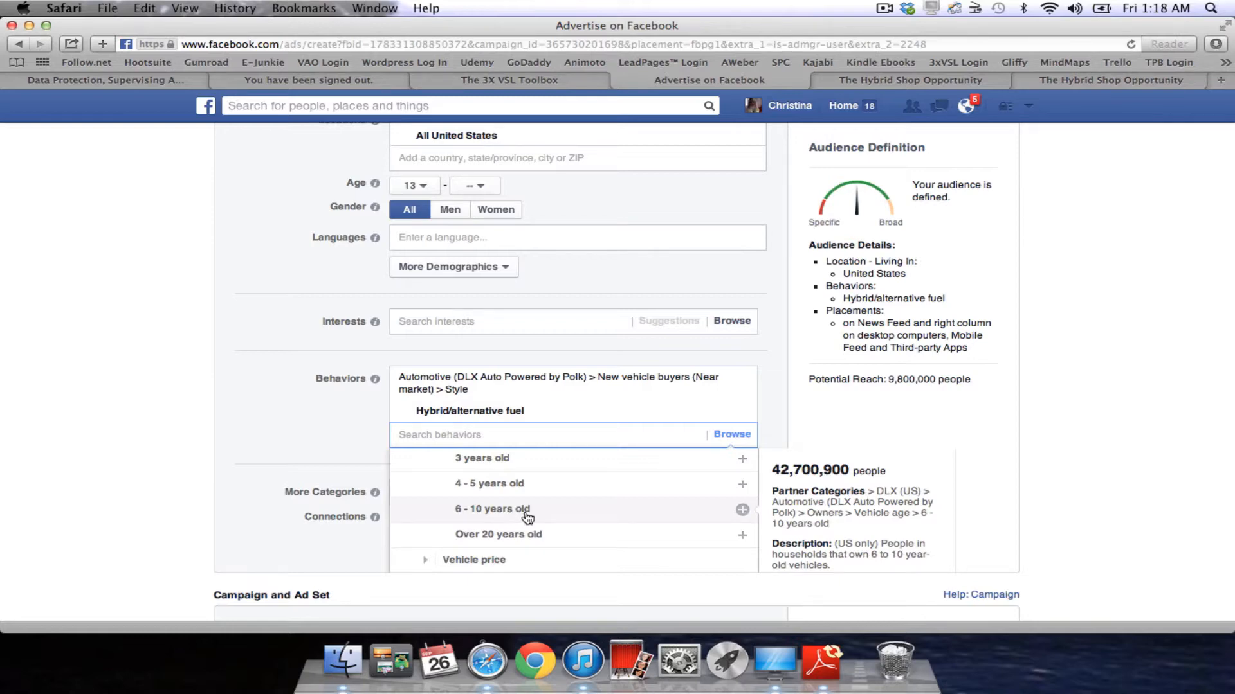
{"action": "scroll", "coordinate": [522, 511], "scroll_direction": "down", "scroll_amount": 3}
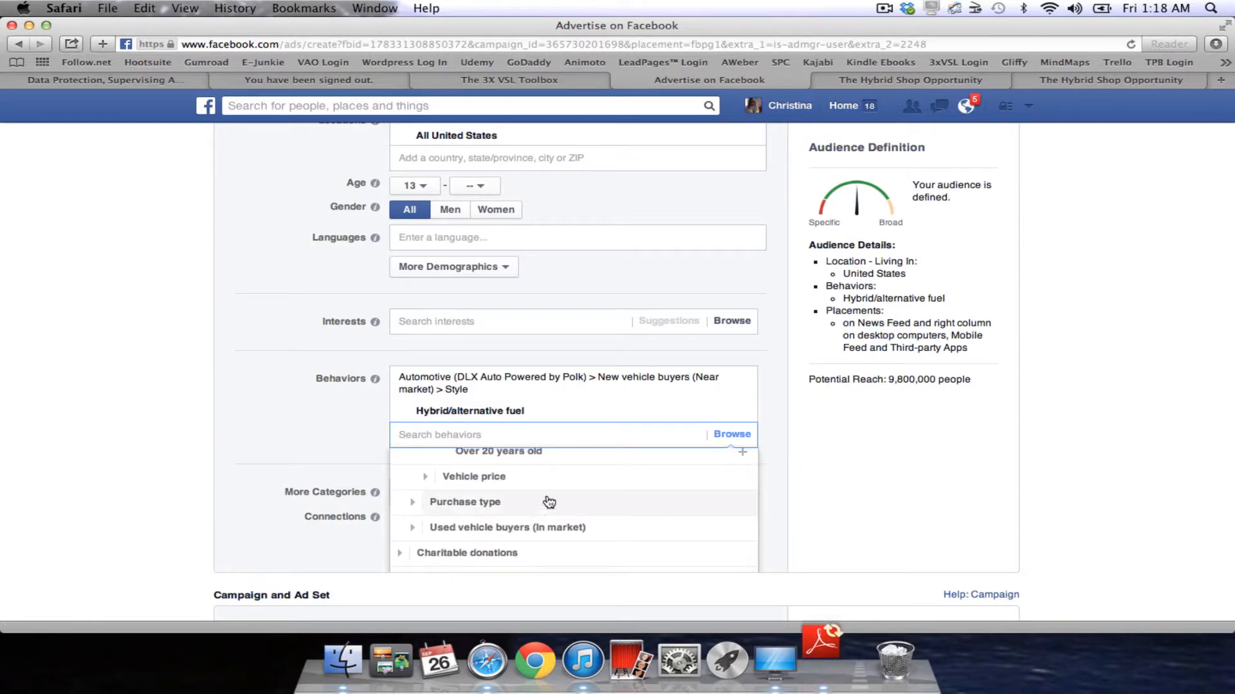
{"action": "scroll", "coordinate": [558, 509], "scroll_direction": "down", "scroll_amount": 5}
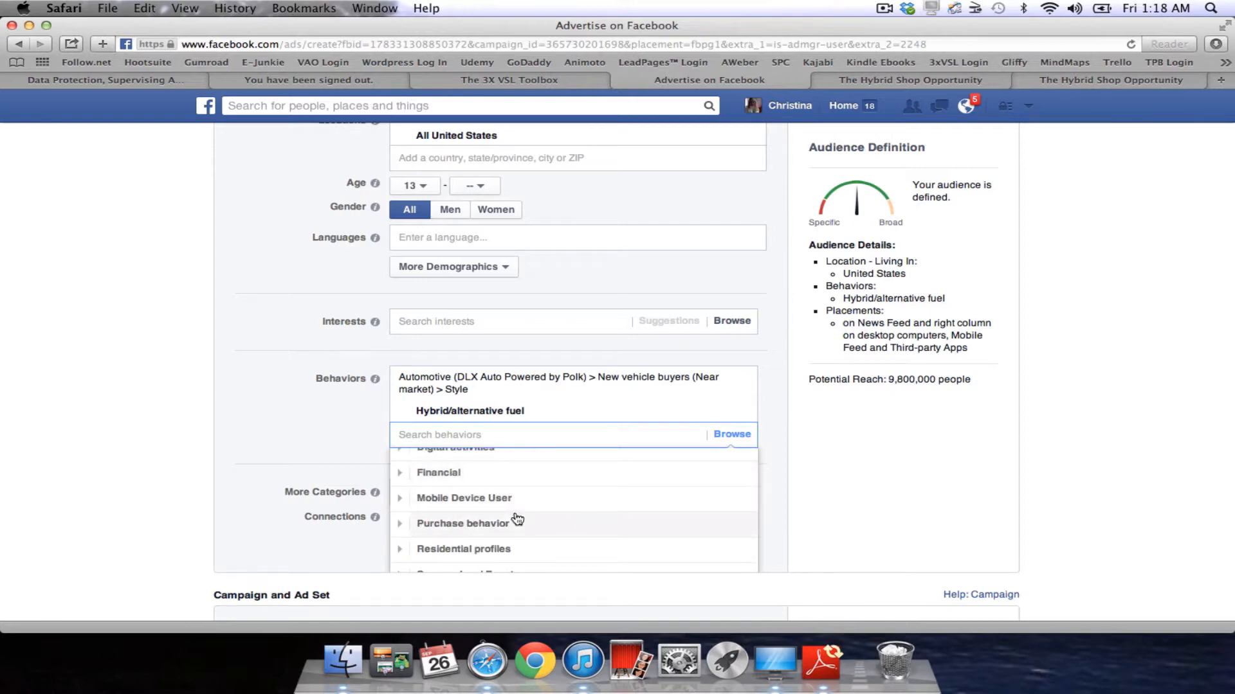
{"action": "scroll", "coordinate": [517, 519], "scroll_direction": "up", "scroll_amount": 3}
{"action": "scroll", "coordinate": [515, 526], "scroll_direction": "down", "scroll_amount": 3}
{"action": "scroll", "coordinate": [519, 527], "scroll_direction": "up", "scroll_amount": 10}
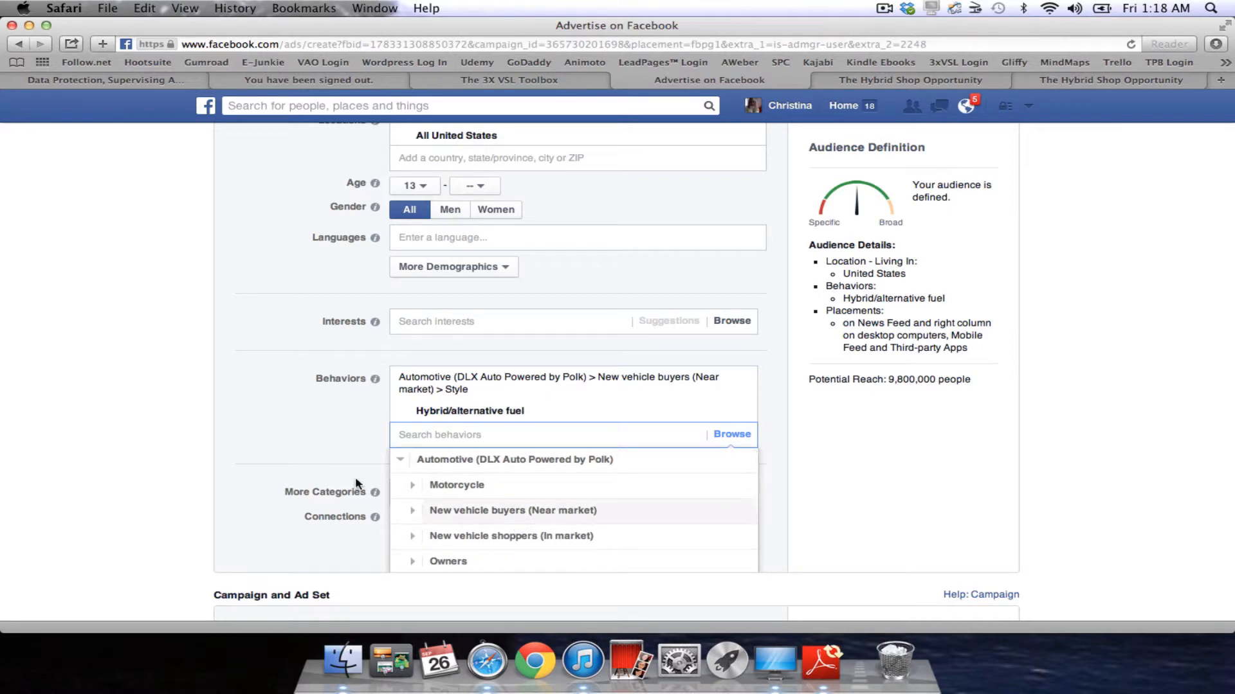
{"action": "left_click", "coordinate": [309, 438]}
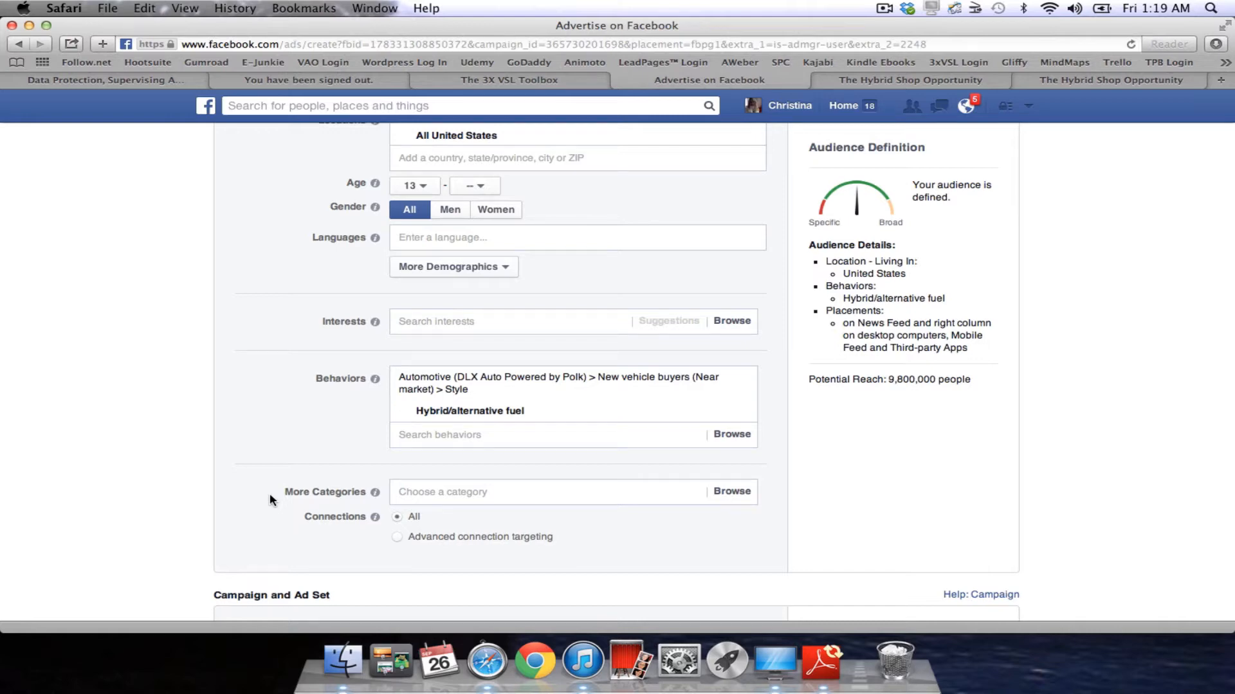
{"action": "left_click", "coordinate": [726, 495]}
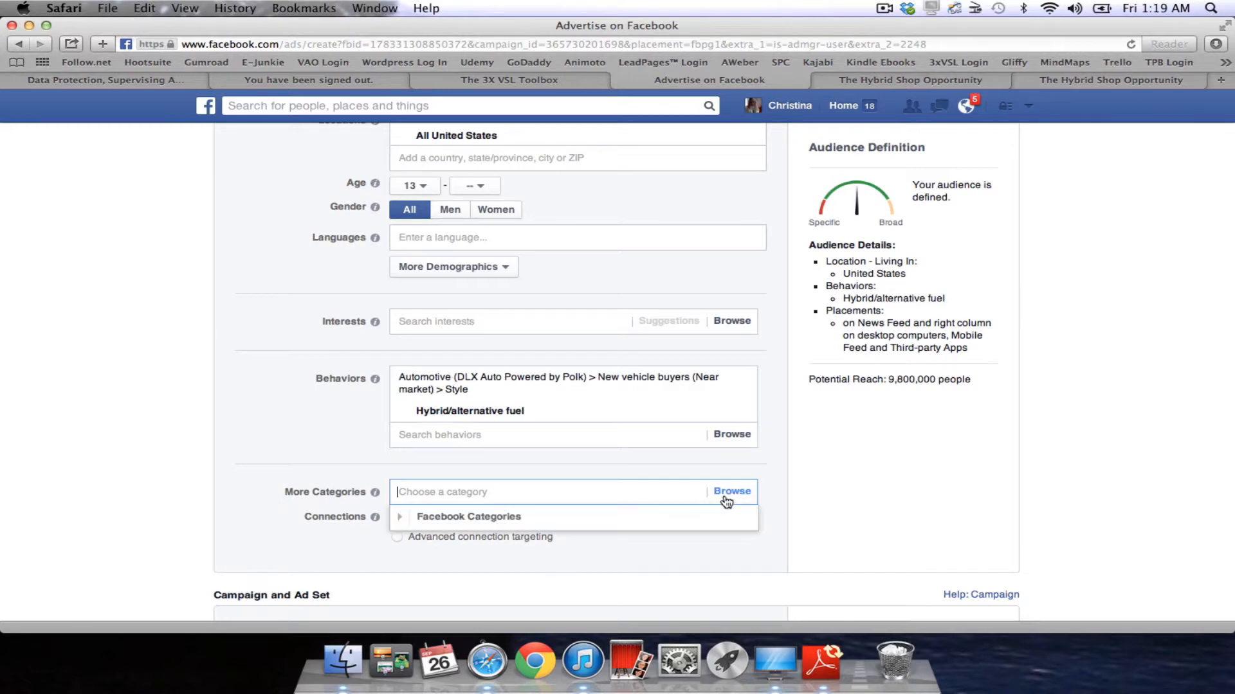
{"action": "left_click", "coordinate": [529, 526]}
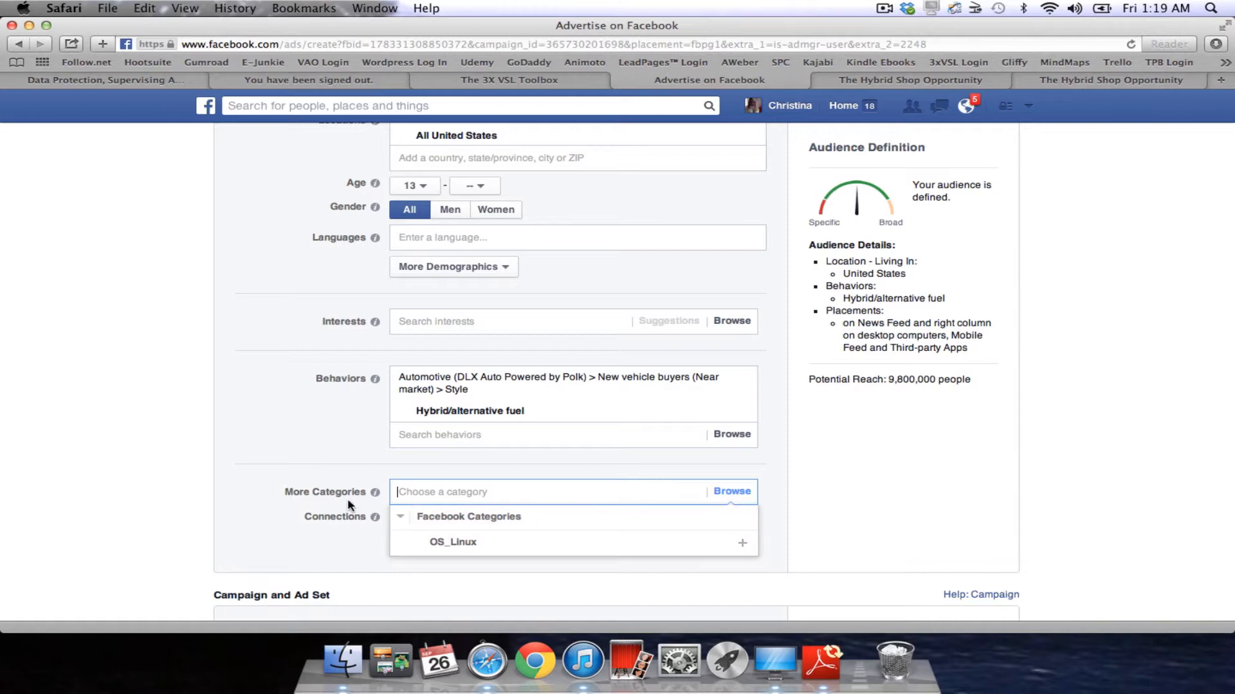
{"action": "left_click", "coordinate": [241, 491]}
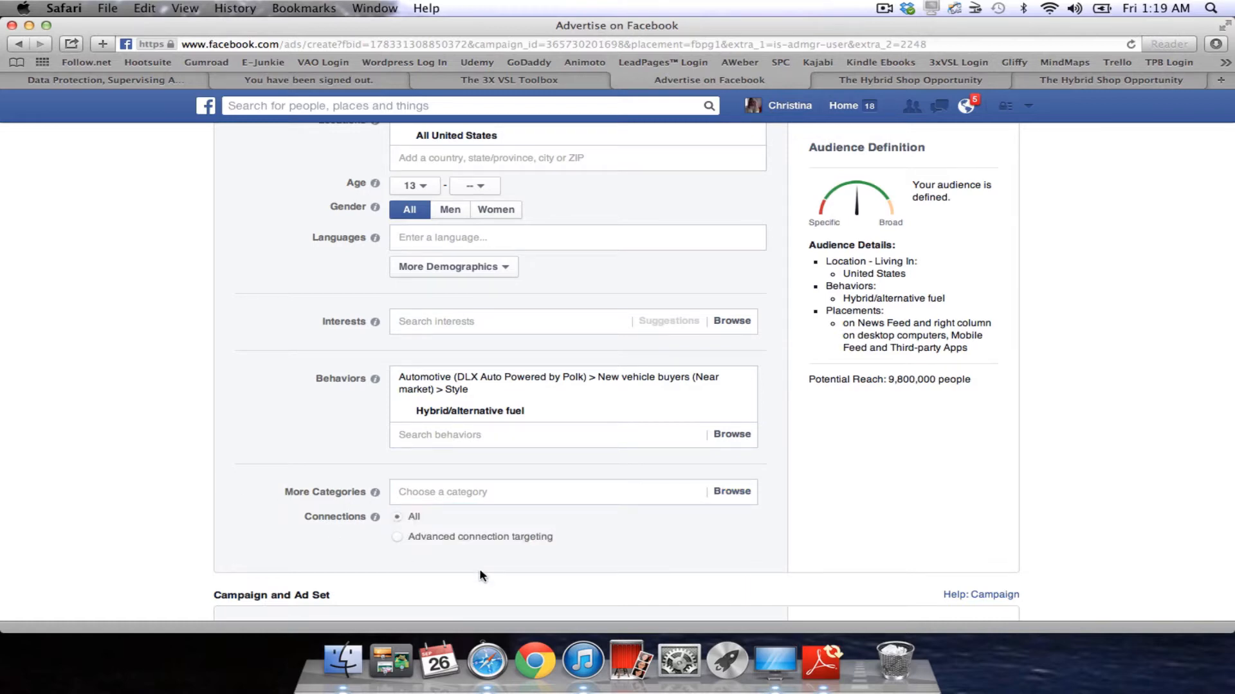
{"action": "scroll", "coordinate": [480, 571], "scroll_direction": "down", "scroll_amount": 5}
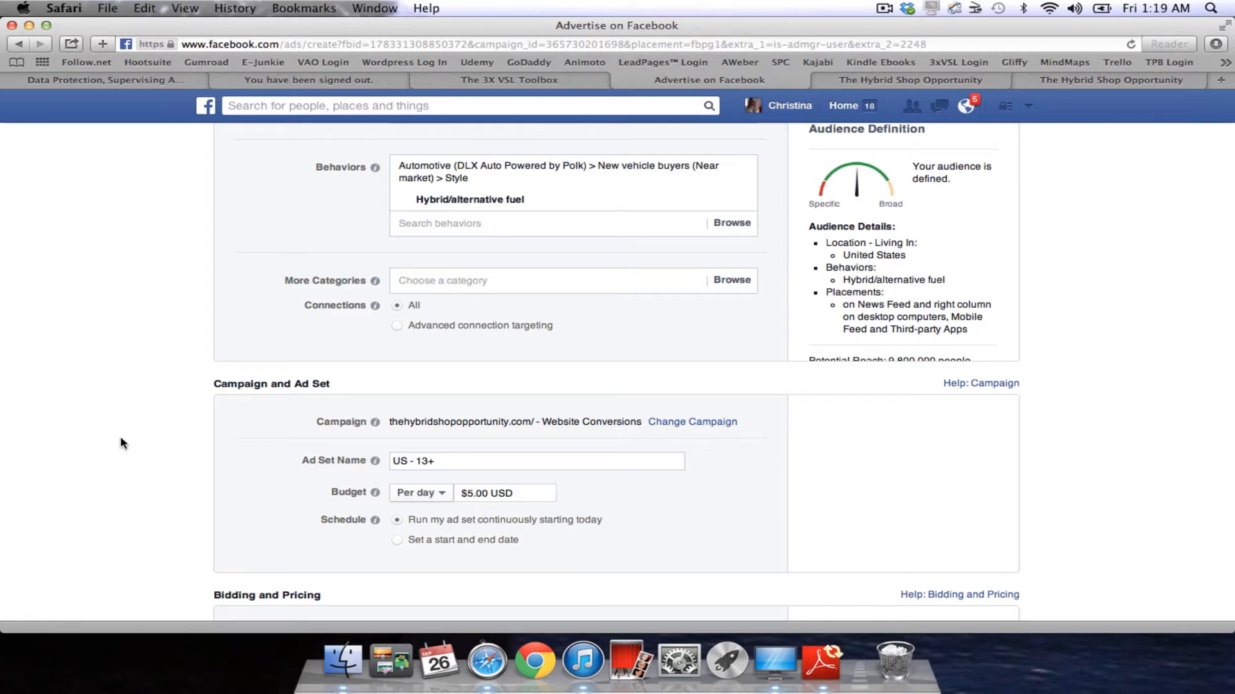
Review the Campaign and Ad Set settings and keep the budget at $5.00 per day.
{"action": "scroll", "coordinate": [122, 442], "scroll_direction": "down", "scroll_amount": 3}
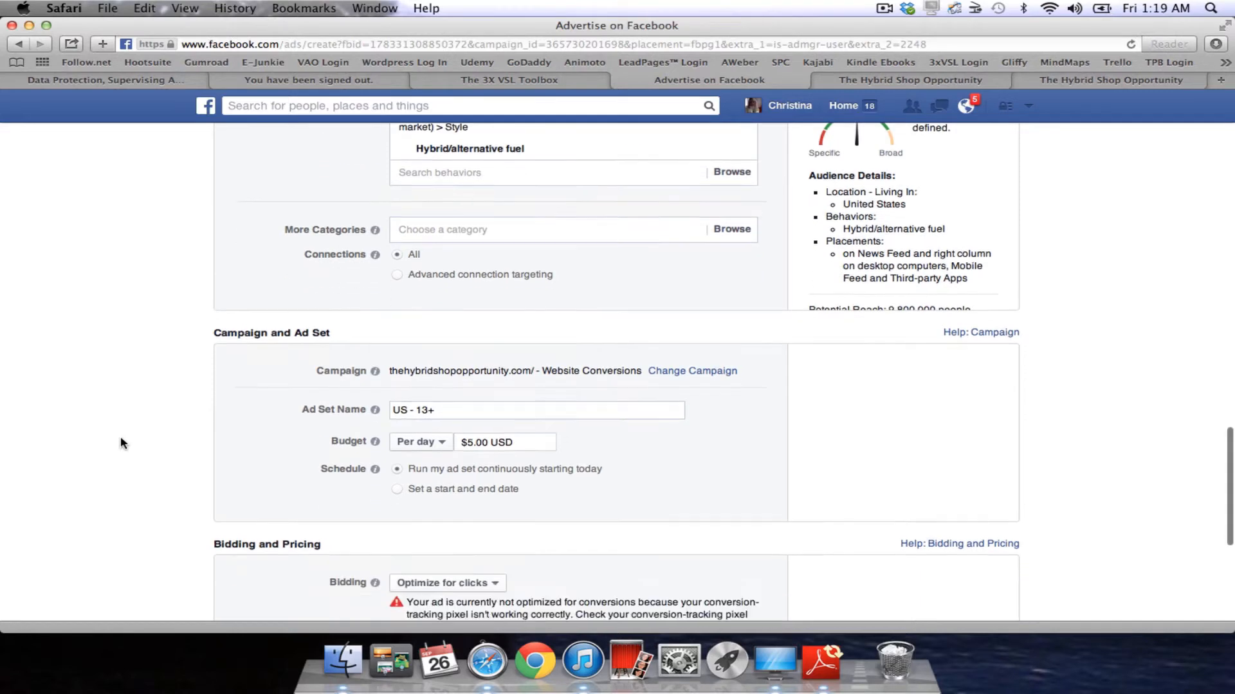
{"action": "scroll", "coordinate": [121, 439], "scroll_direction": "down", "scroll_amount": 3}
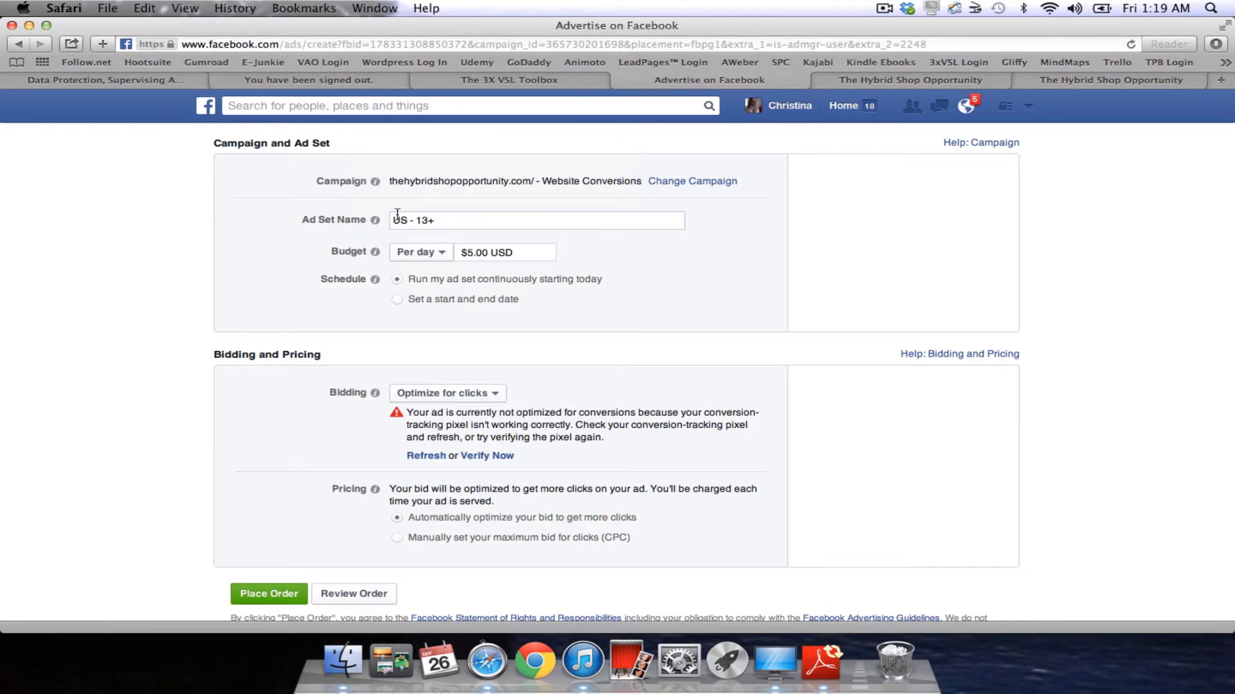
{"action": "mouse_move", "coordinate": [377, 223]}
{"action": "mouse_move", "coordinate": [375, 183]}
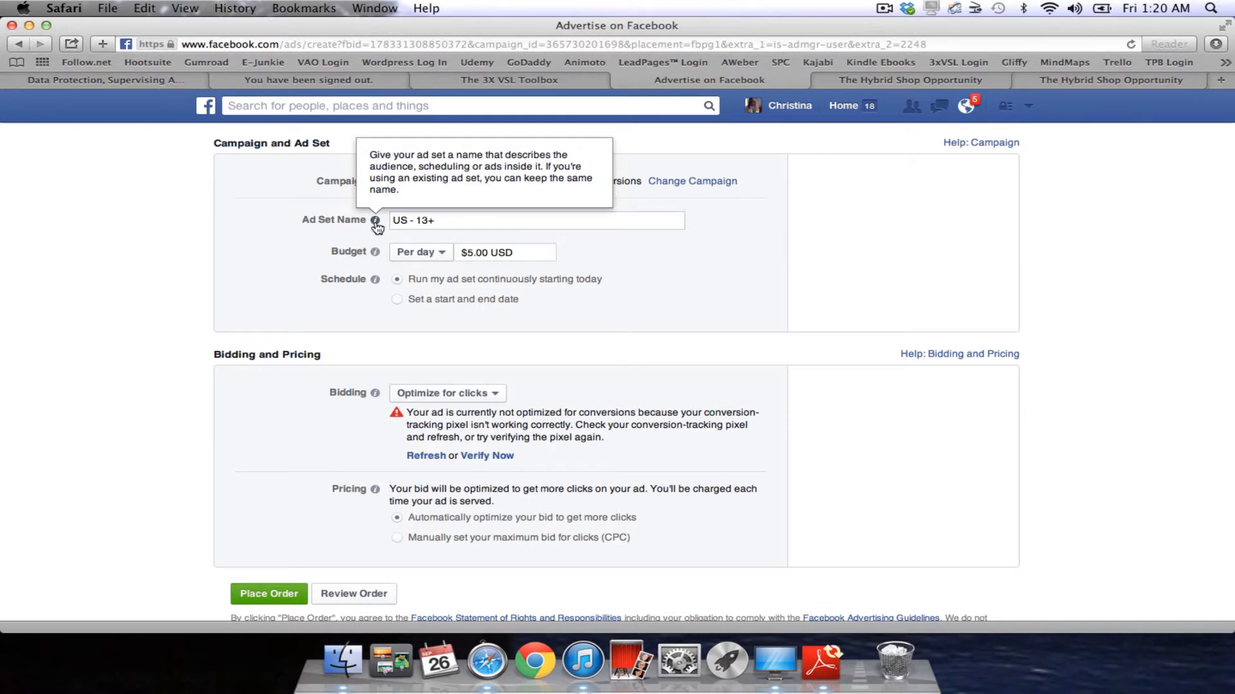
{"action": "mouse_move", "coordinate": [376, 257]}
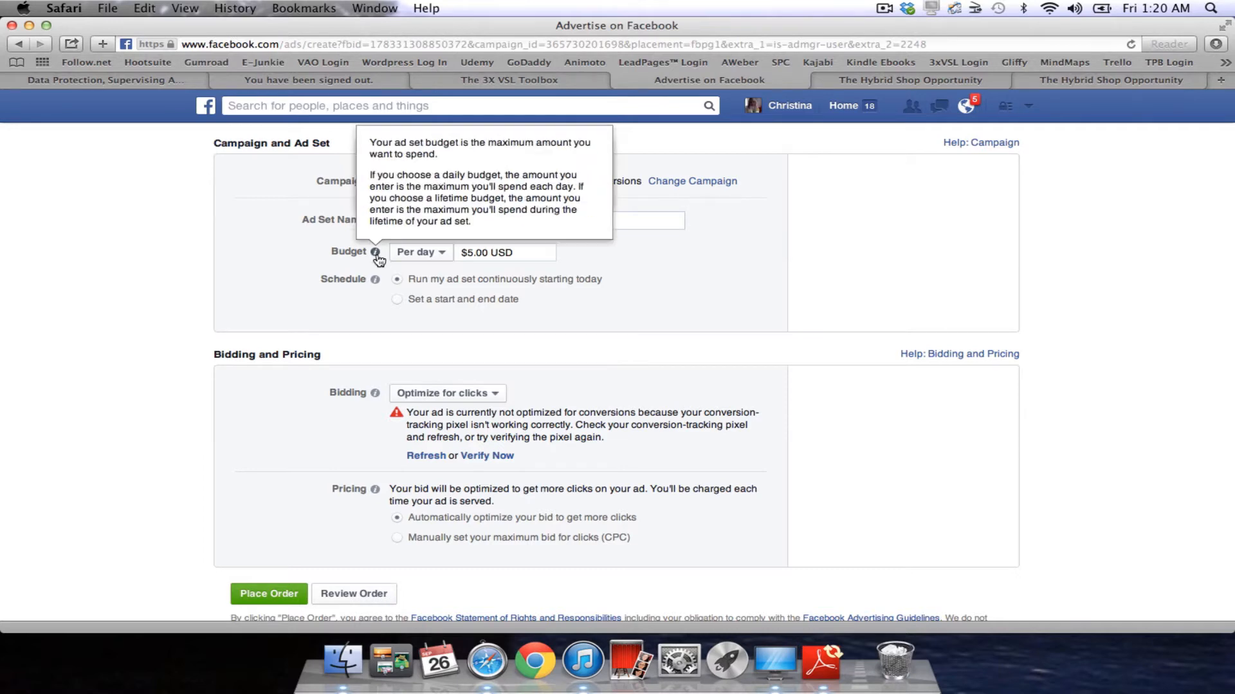
{"action": "left_click", "coordinate": [443, 257]}
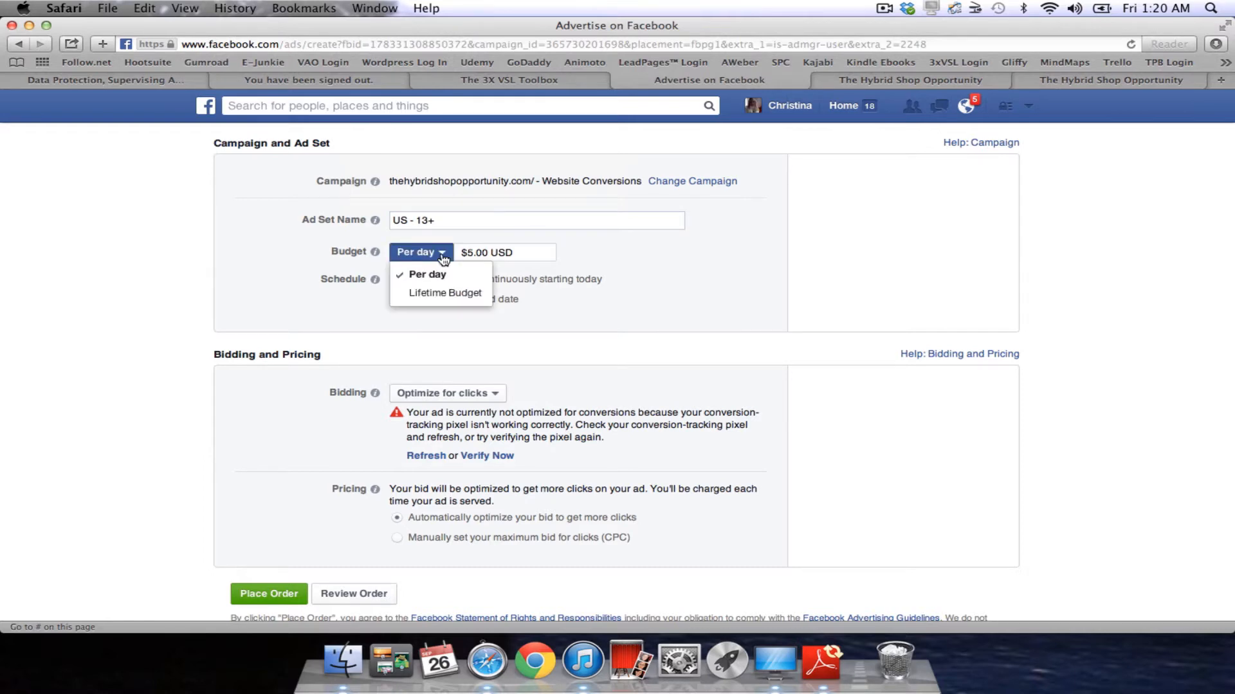
{"action": "left_click", "coordinate": [443, 257]}
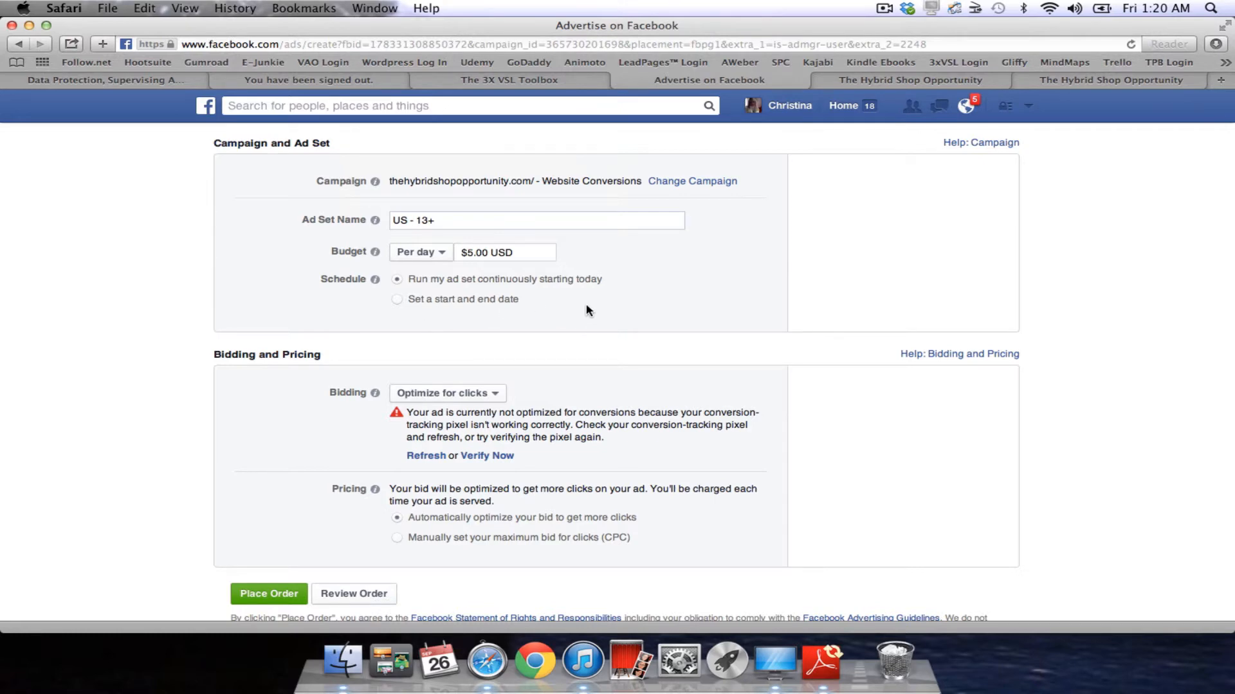
{"action": "scroll", "coordinate": [199, 476], "scroll_direction": "down", "scroll_amount": 5}
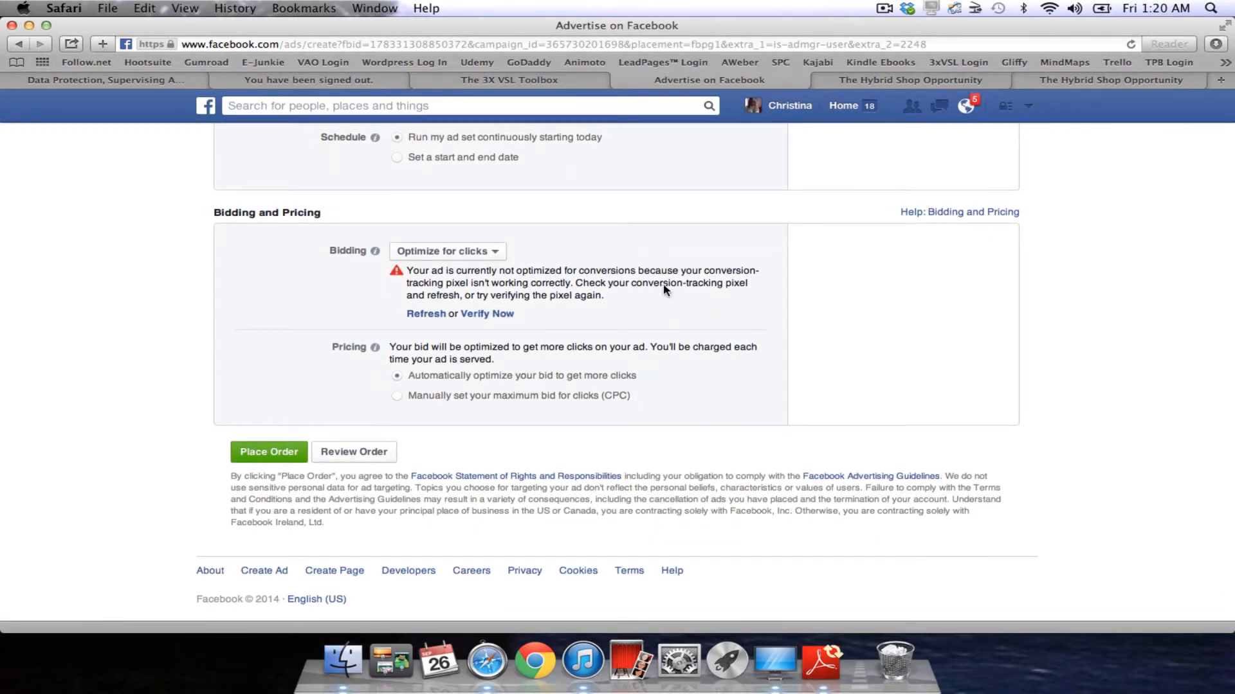
{"action": "scroll", "coordinate": [641, 303], "scroll_direction": "up", "scroll_amount": 5}
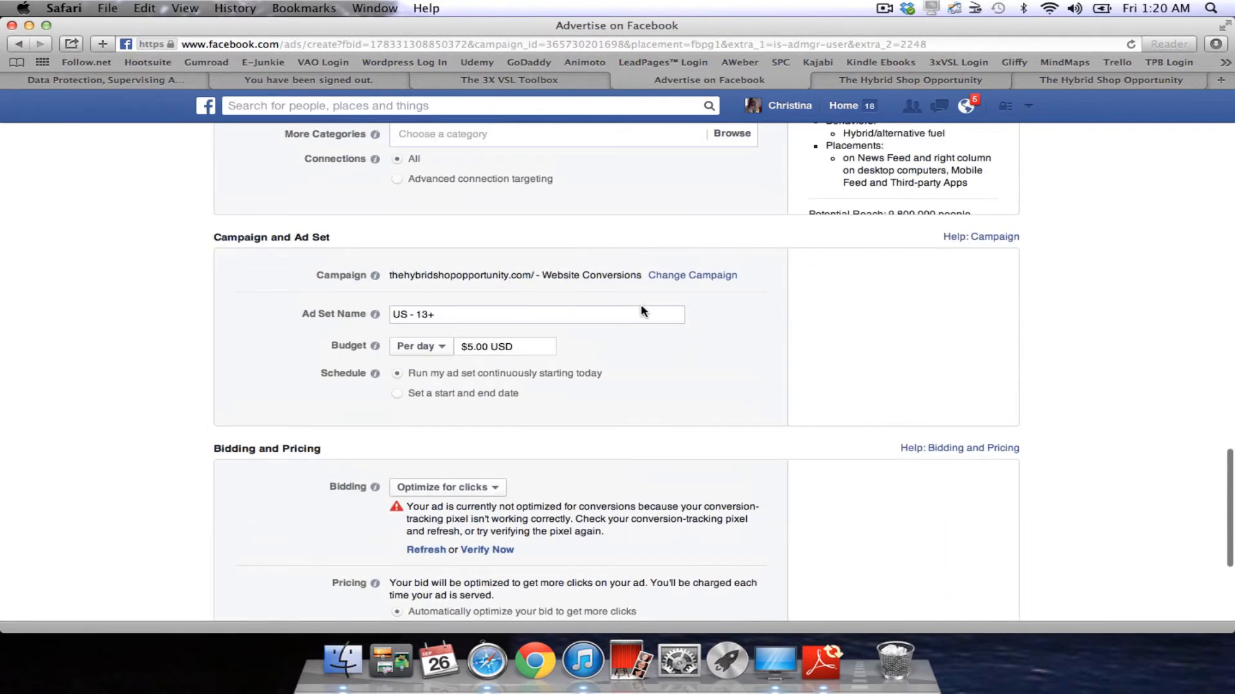
{"action": "scroll", "coordinate": [641, 307], "scroll_direction": "down", "scroll_amount": 3}
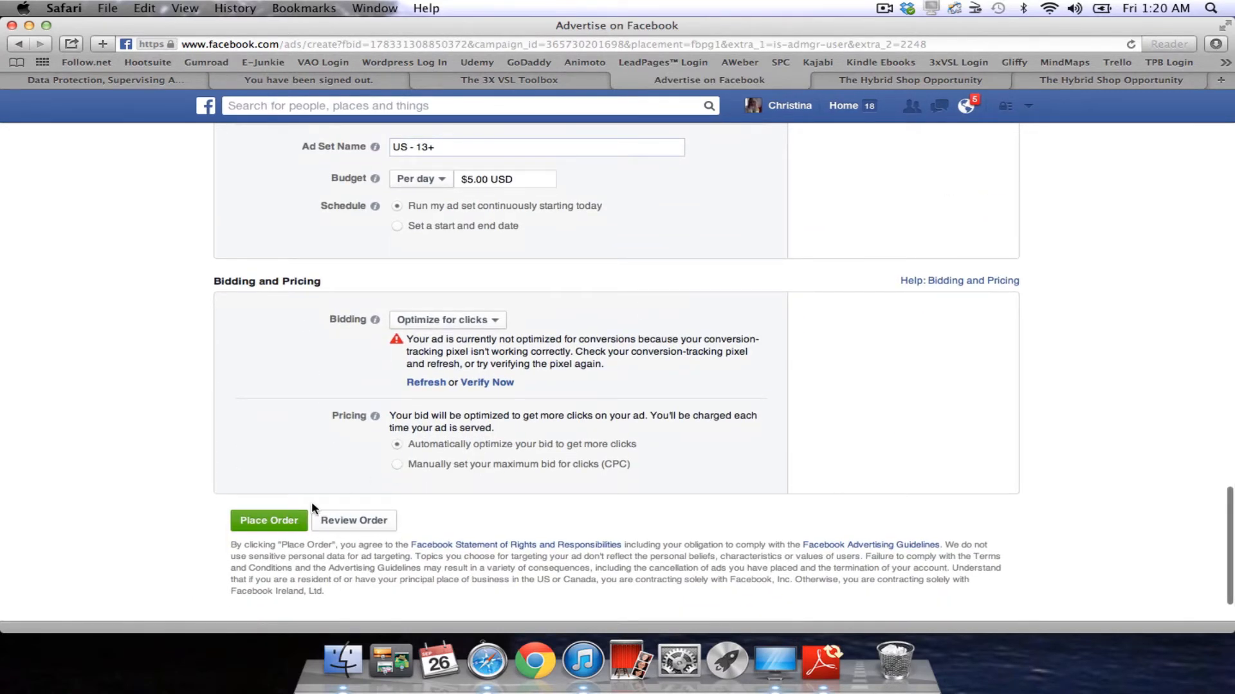
{"action": "scroll", "coordinate": [311, 502], "scroll_direction": "up", "scroll_amount": 5}
{"action": "scroll", "coordinate": [643, 428], "scroll_direction": "up", "scroll_amount": 10}
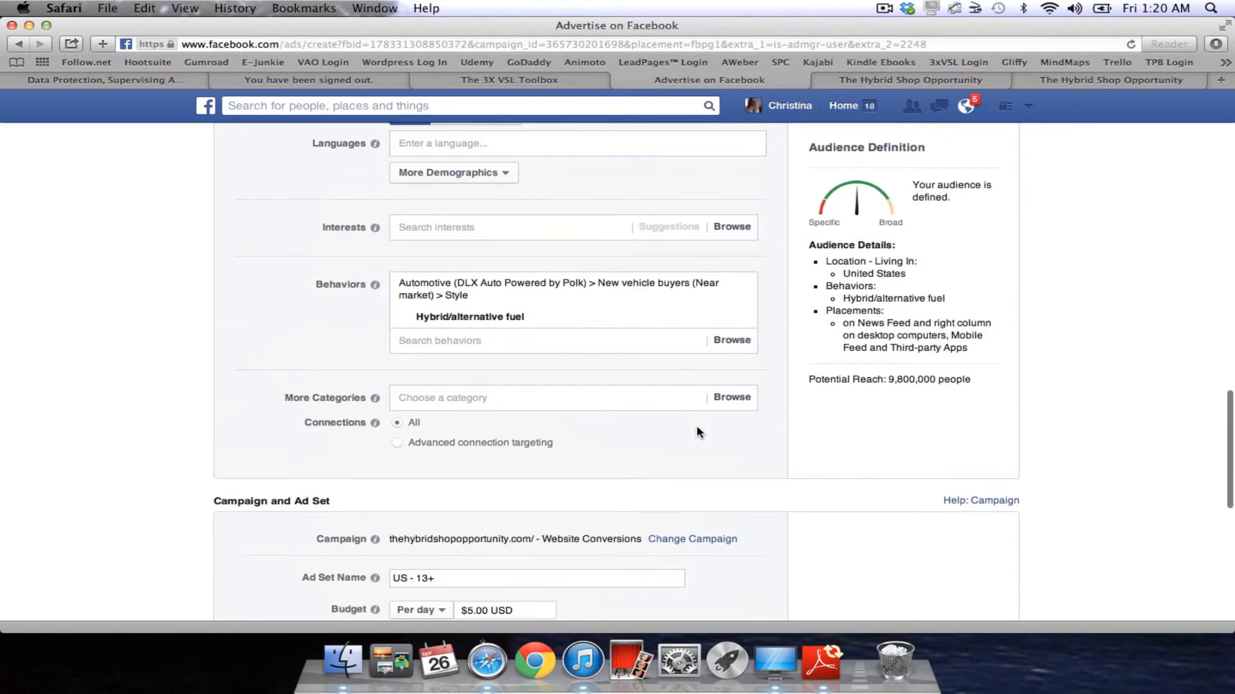
{"action": "scroll", "coordinate": [696, 426], "scroll_direction": "up", "scroll_amount": 15}
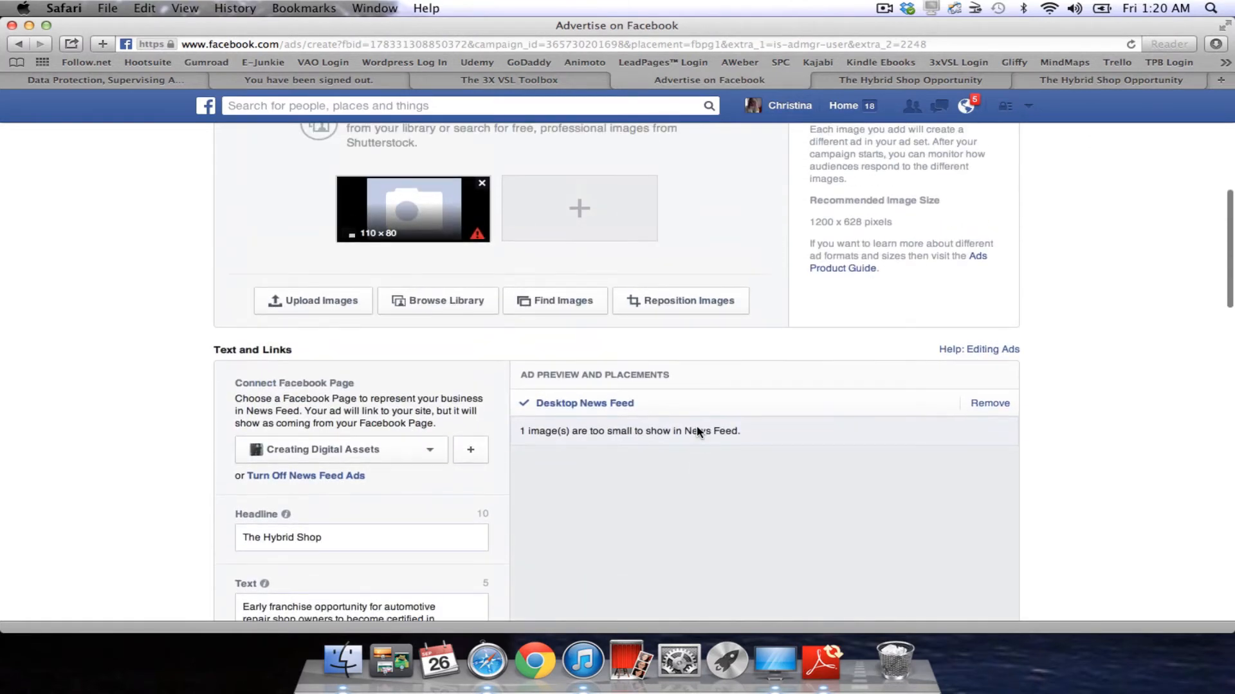
{"action": "scroll", "coordinate": [697, 426], "scroll_direction": "up", "scroll_amount": 7}
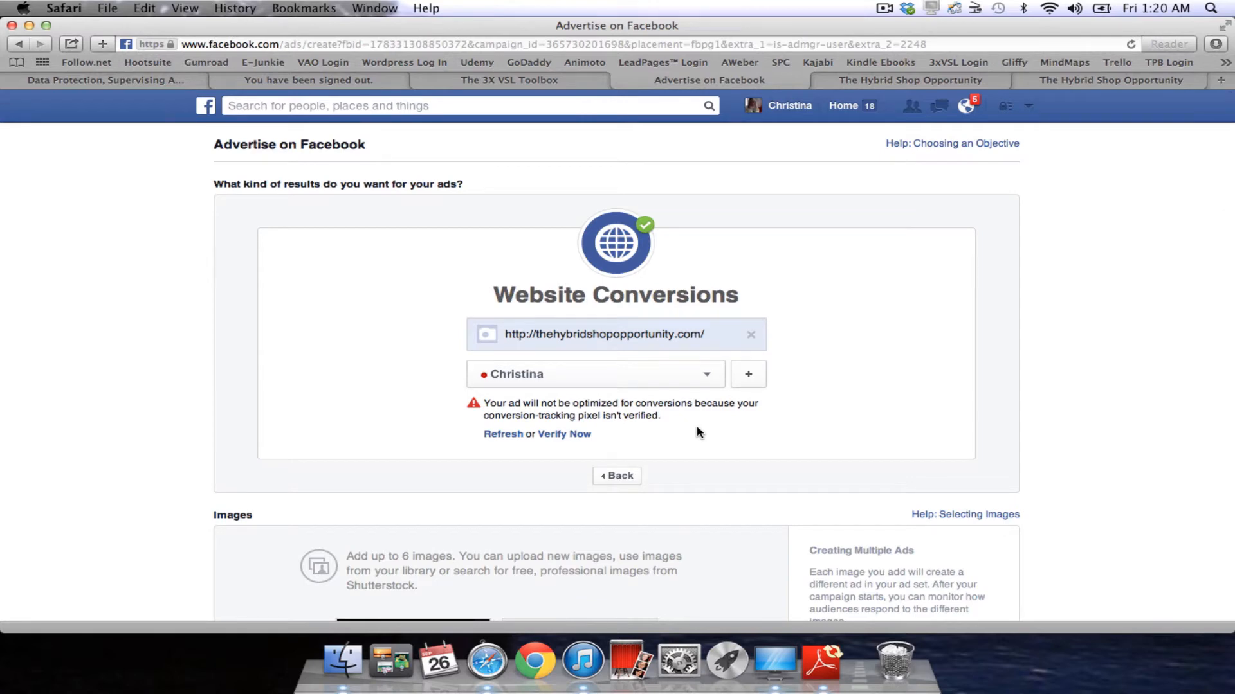
Start a Facebook search for 'p', then clear it.
{"action": "left_click", "coordinate": [419, 106]}
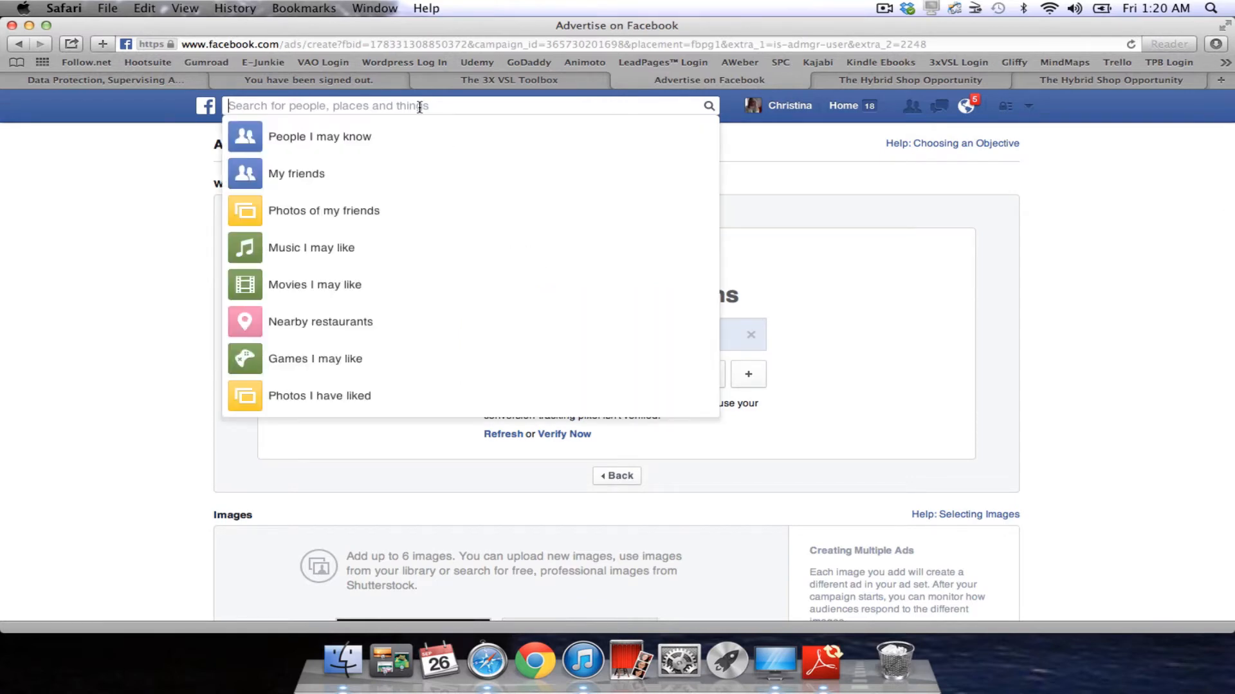
{"action": "type", "text": "po"}
{"action": "key", "text": "BackSpace"}
{"action": "key", "text": "BackSpace"}
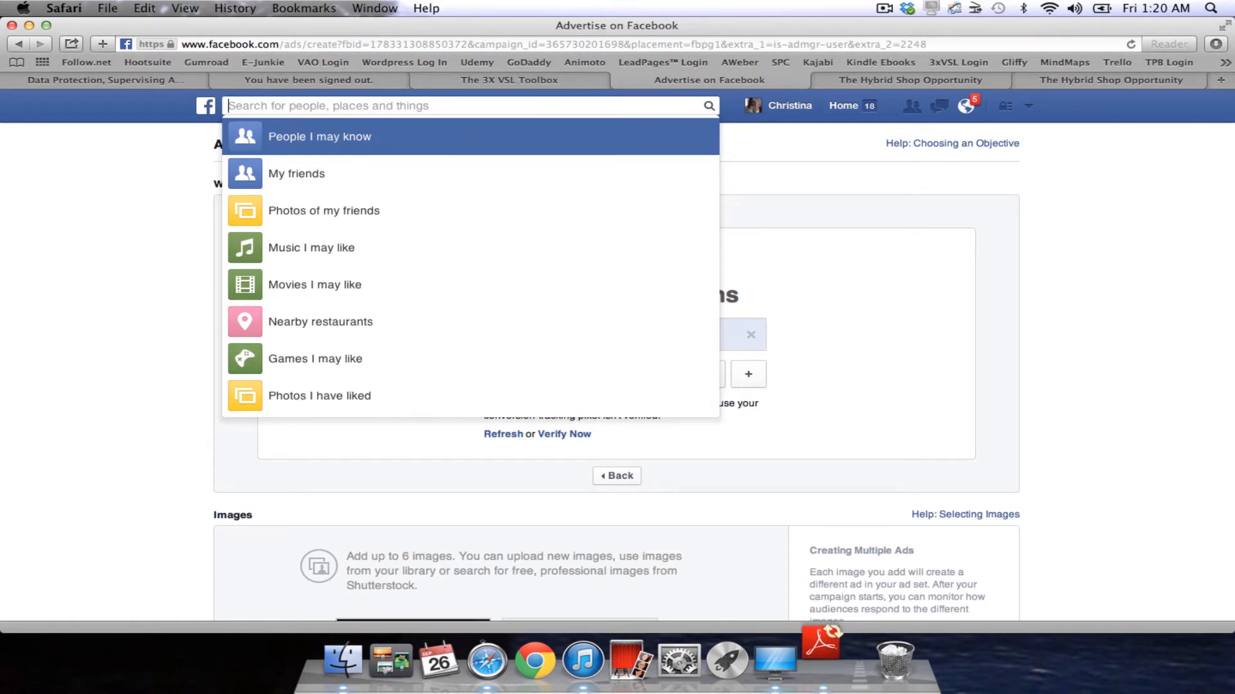
{"action": "type", "text": "p"}
{"action": "key", "text": "BackSpace"}
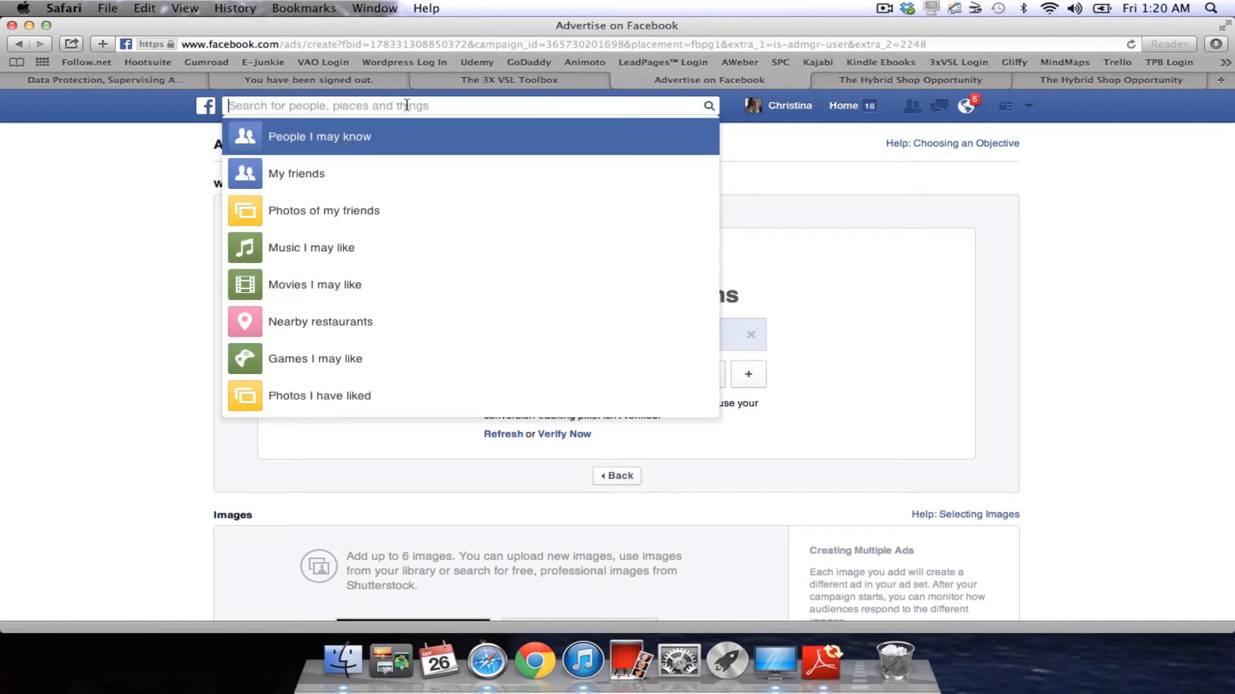
Google 'power editor', leave the unsaved ad page, and open 'Get Started with Power Editor'.
{"action": "left_click", "coordinate": [371, 45]}
{"action": "type", "text": "powe"}
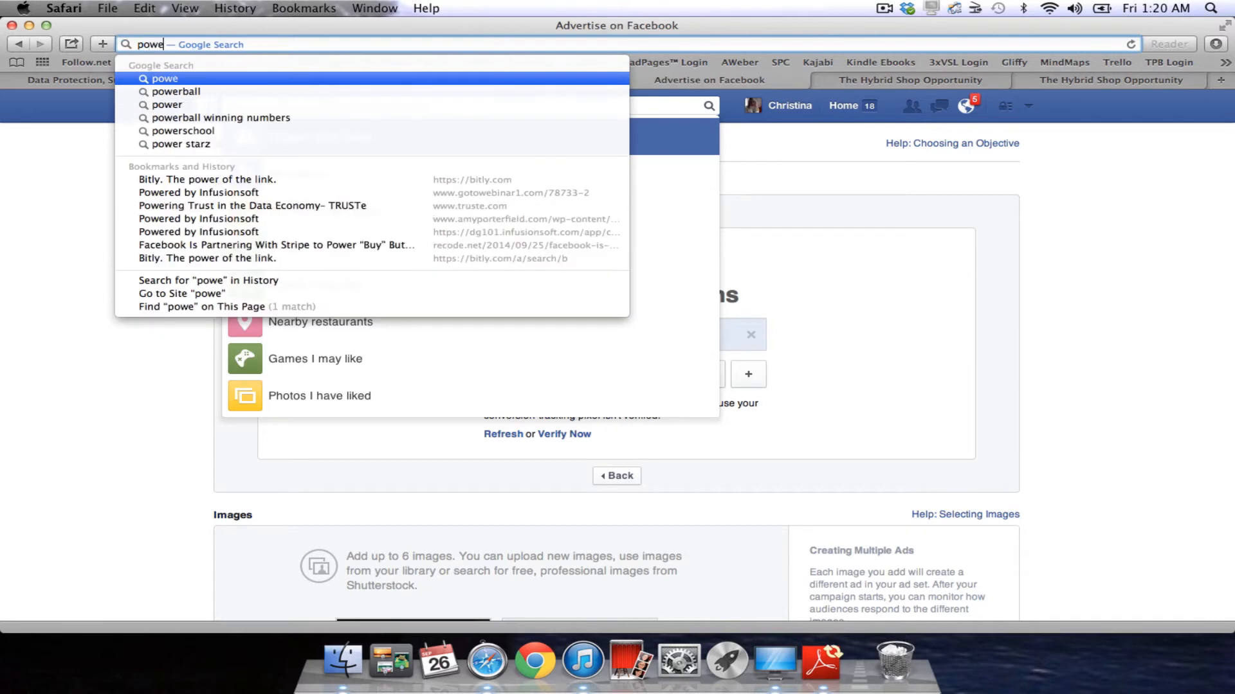
{"action": "type", "text": "r editor"}
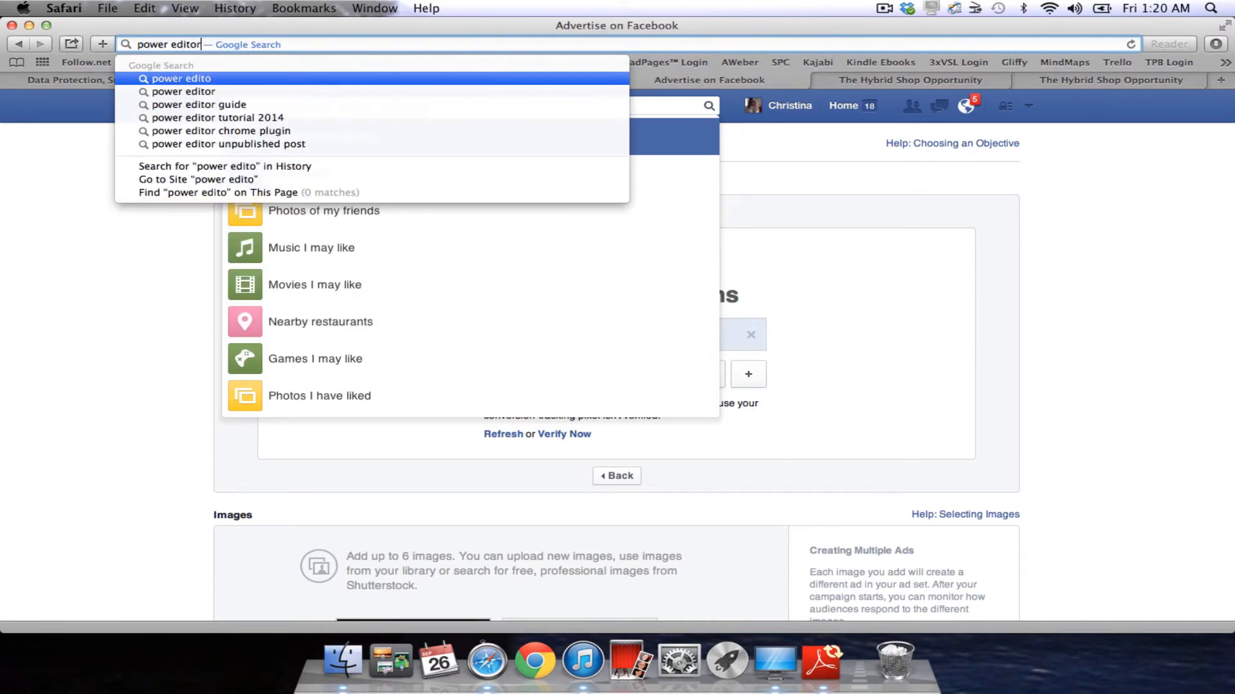
{"action": "key", "text": "Return"}
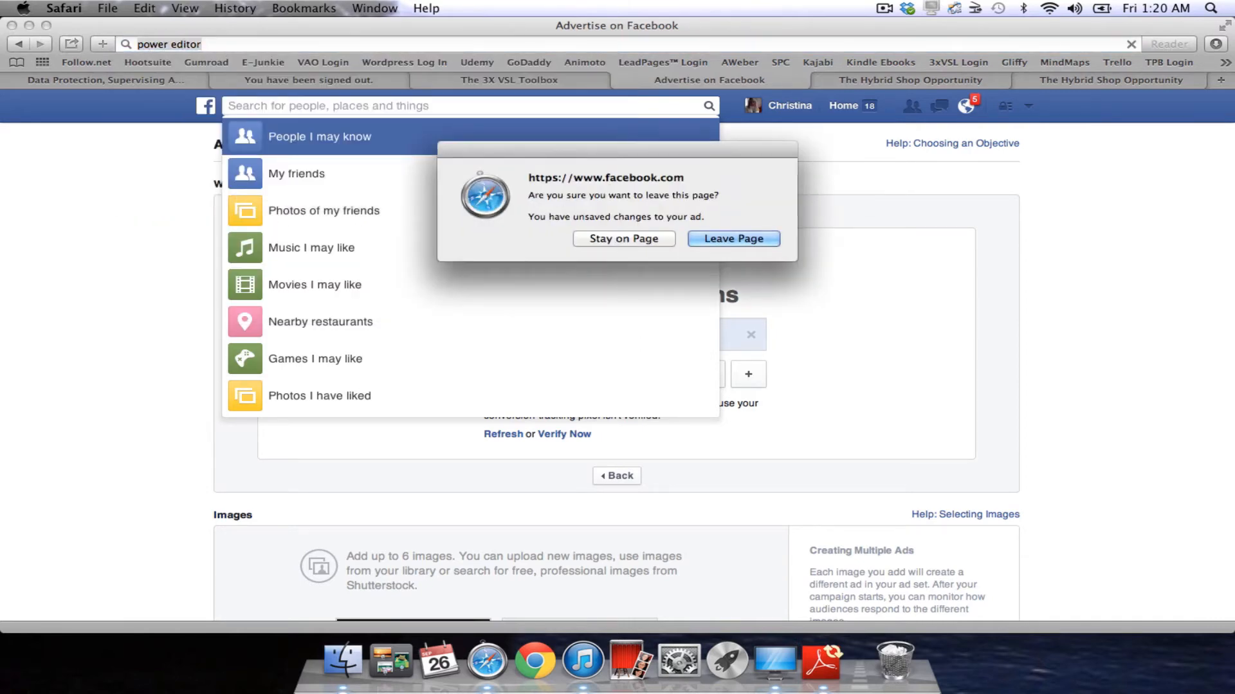
{"action": "left_click", "coordinate": [757, 242]}
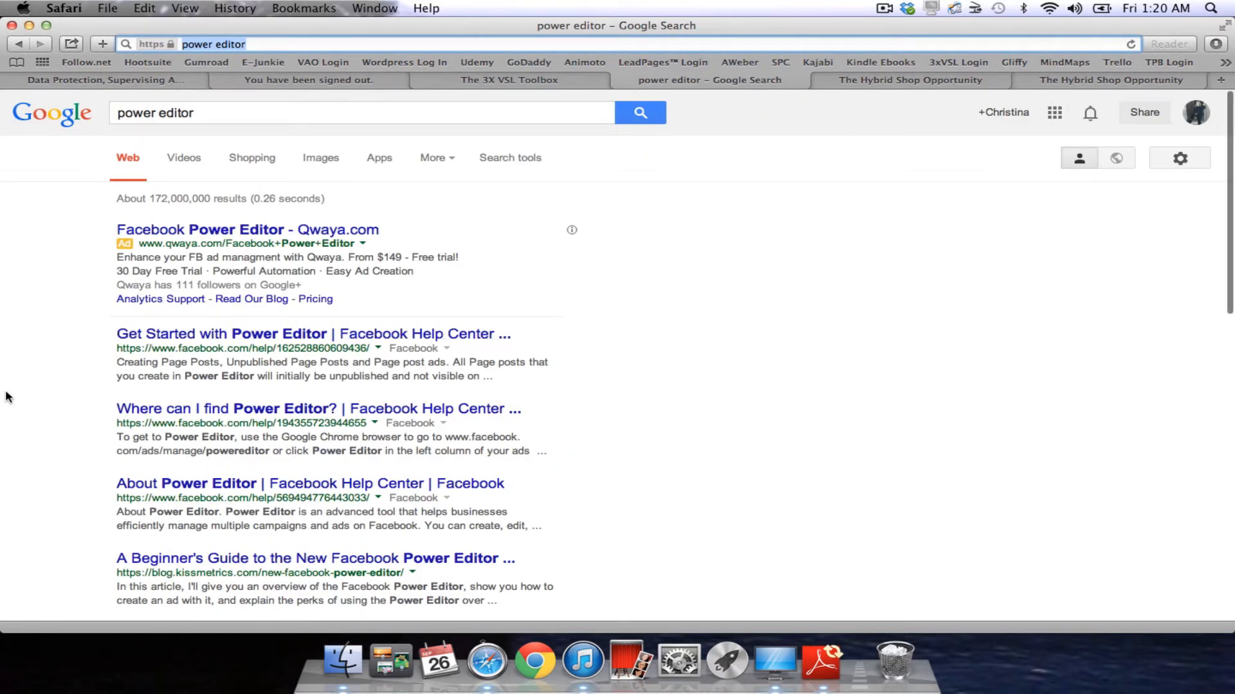
{"action": "scroll", "coordinate": [8, 395], "scroll_direction": "down", "scroll_amount": 2}
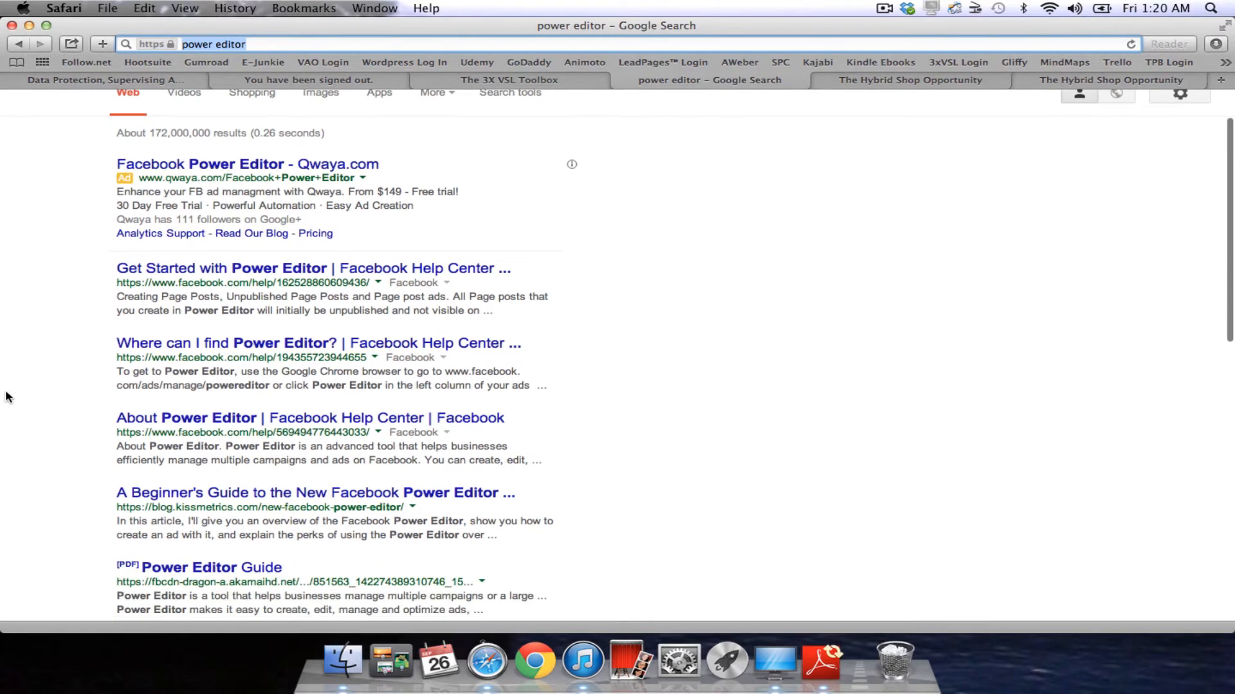
{"action": "left_click", "coordinate": [298, 270]}
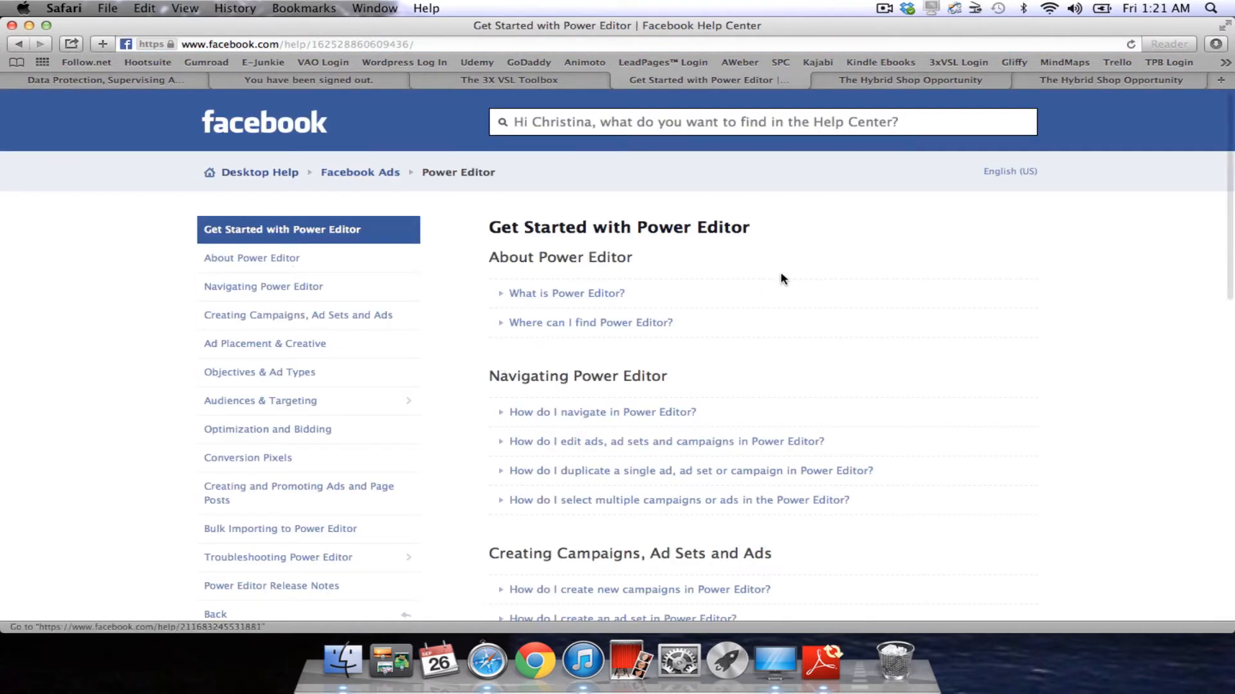
Expand 'What is Power Editor?' and 'Where can I find Power Editor?', selecting the Power Editor address.
{"action": "left_click", "coordinate": [600, 296]}
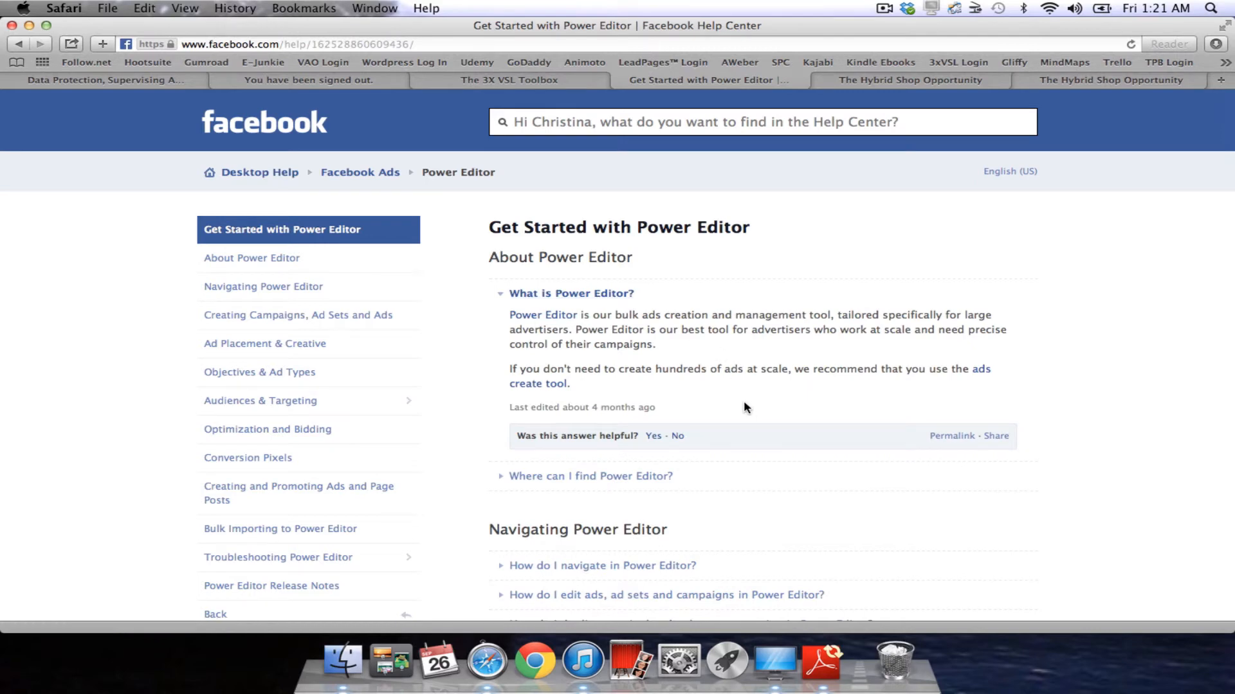
{"action": "left_click", "coordinate": [650, 478]}
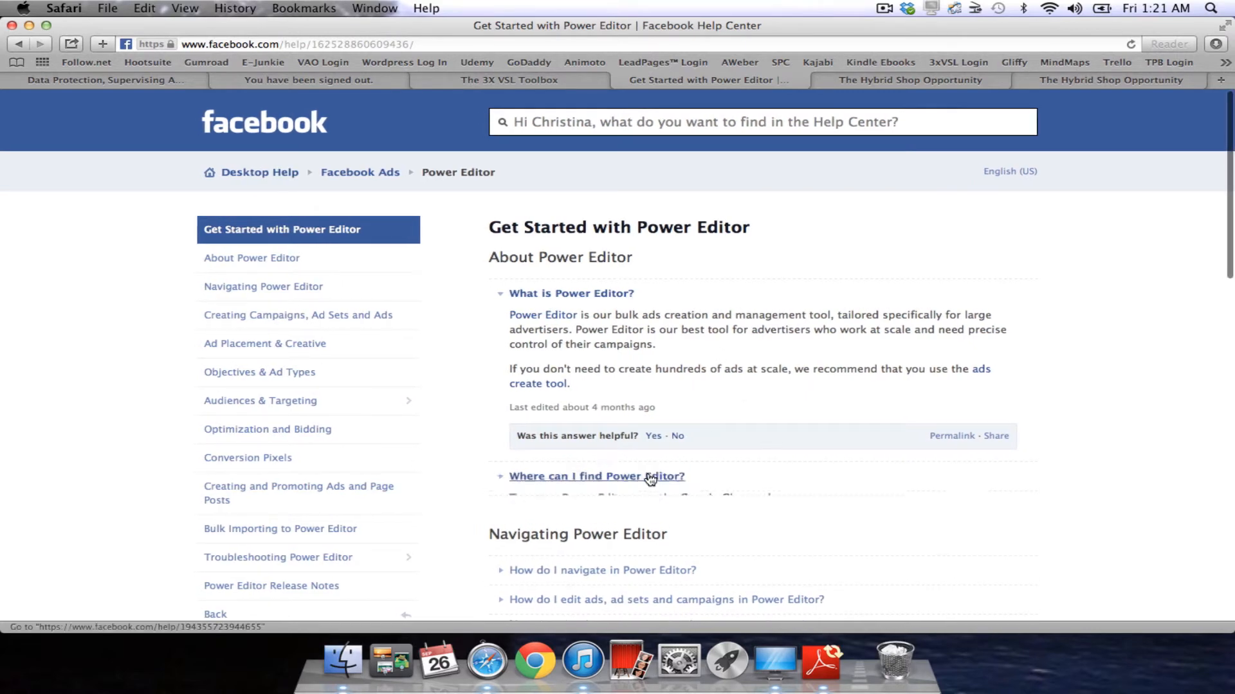
{"action": "scroll", "coordinate": [647, 473], "scroll_direction": "down", "scroll_amount": 5}
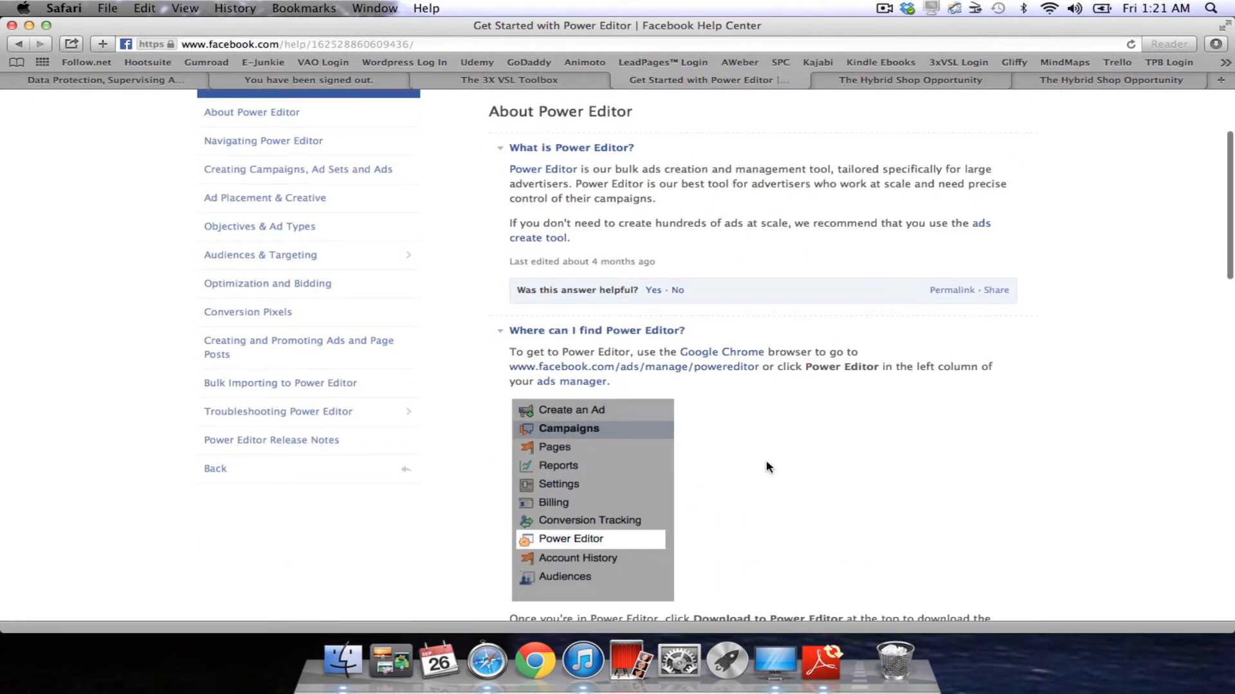
{"action": "scroll", "coordinate": [765, 467], "scroll_direction": "down", "scroll_amount": 2}
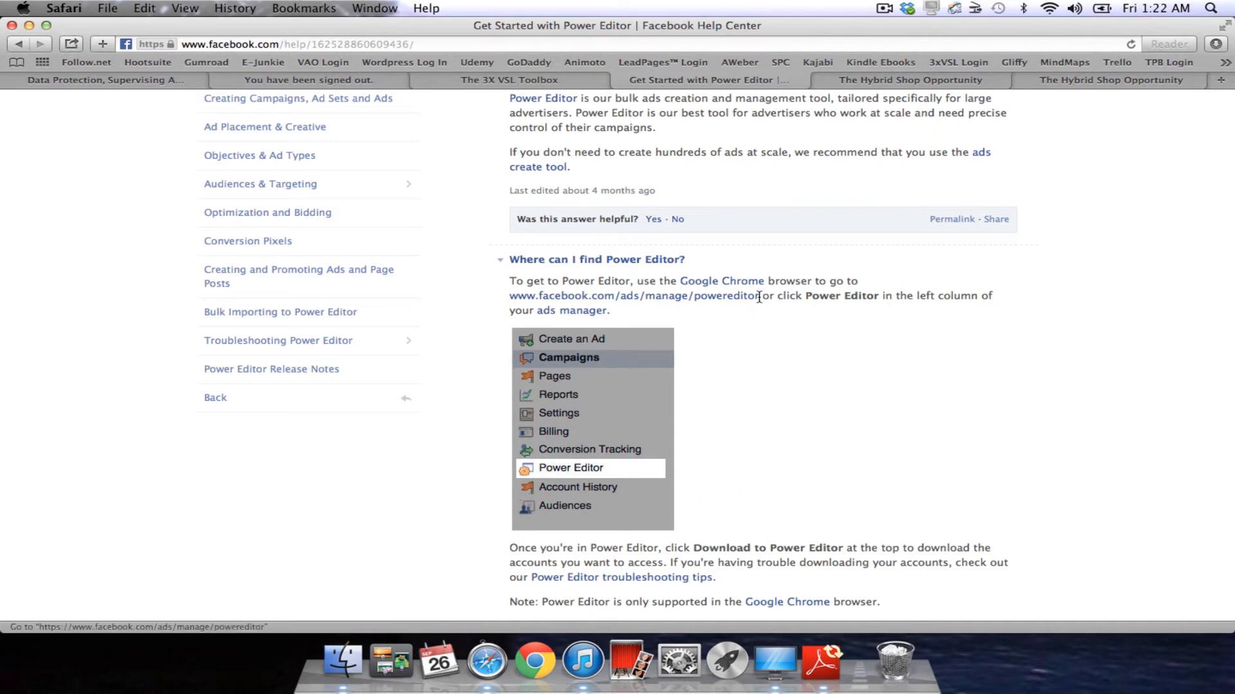
{"action": "left_click_drag", "start_coordinate": [760, 295], "coordinate": [509, 297]}
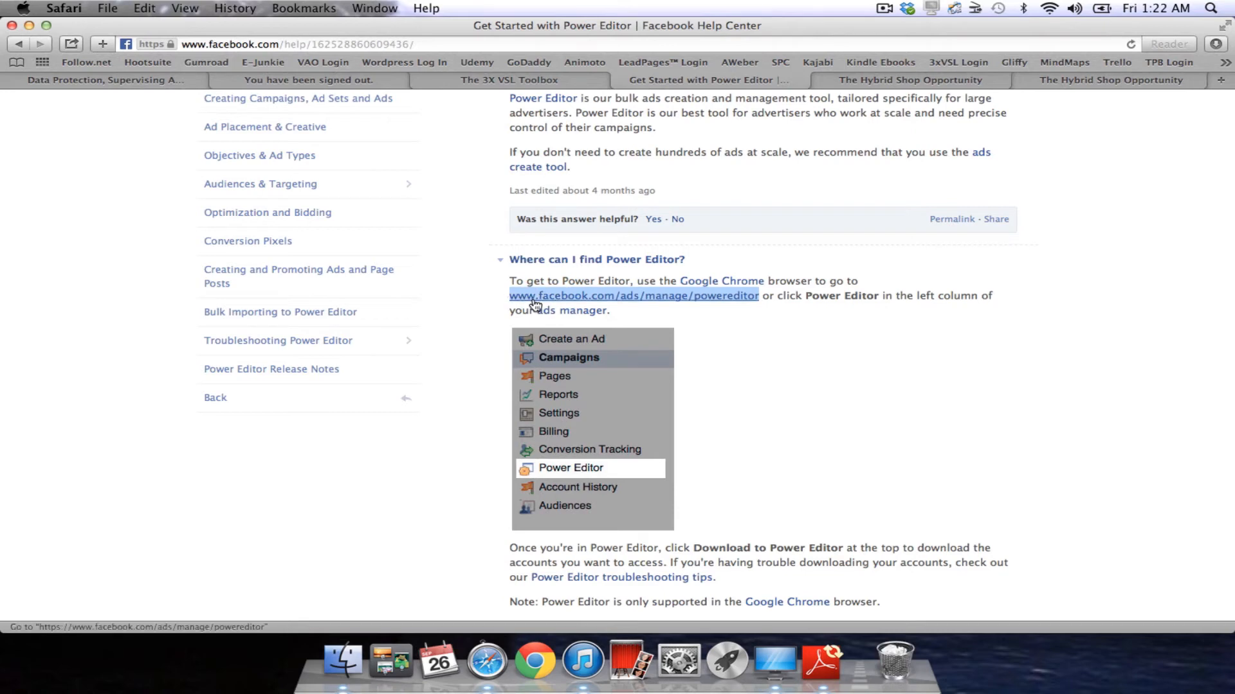
Copy the Power Editor address from Safari's unsupported-browser page and return to the article.
{"action": "left_click", "coordinate": [522, 298]}
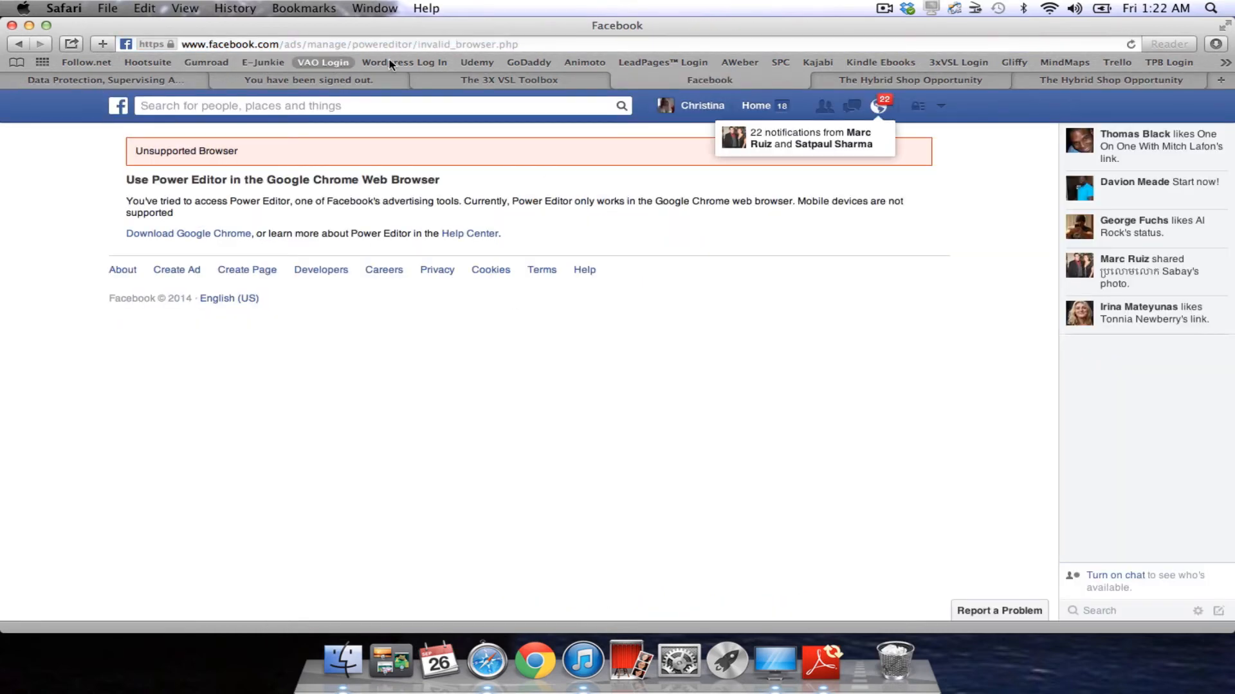
{"action": "left_click", "coordinate": [537, 43]}
{"action": "key", "text": "super+c"}
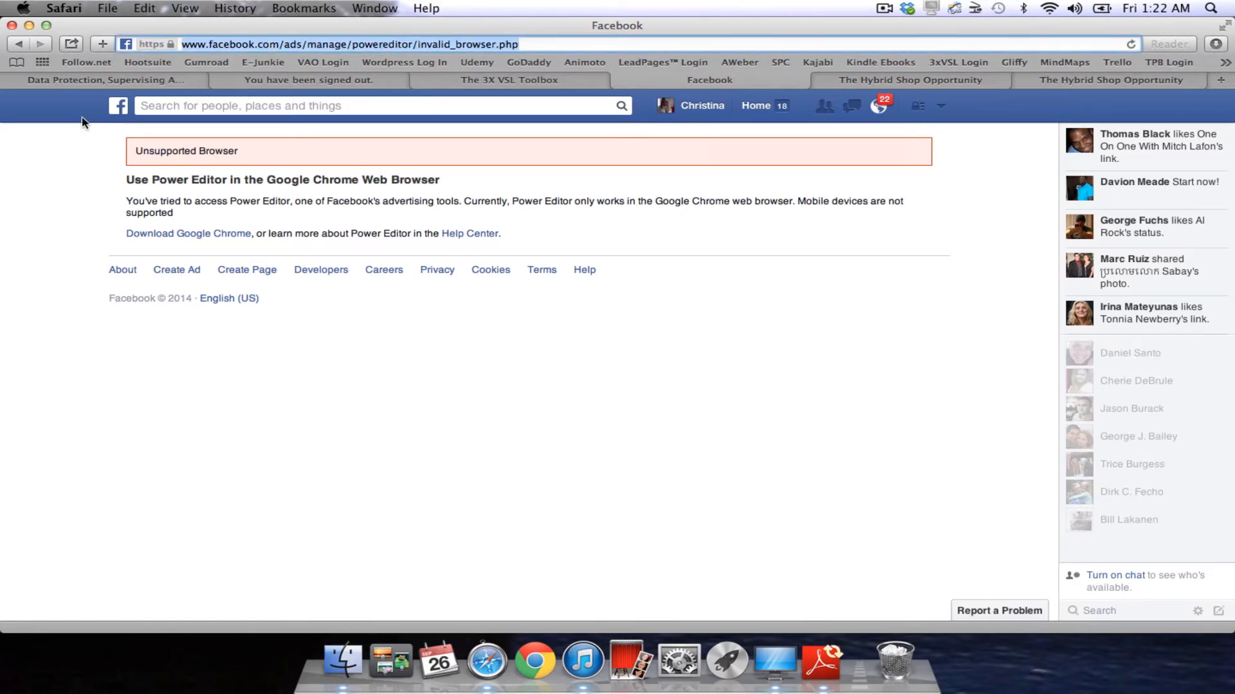
{"action": "left_click", "coordinate": [21, 43]}
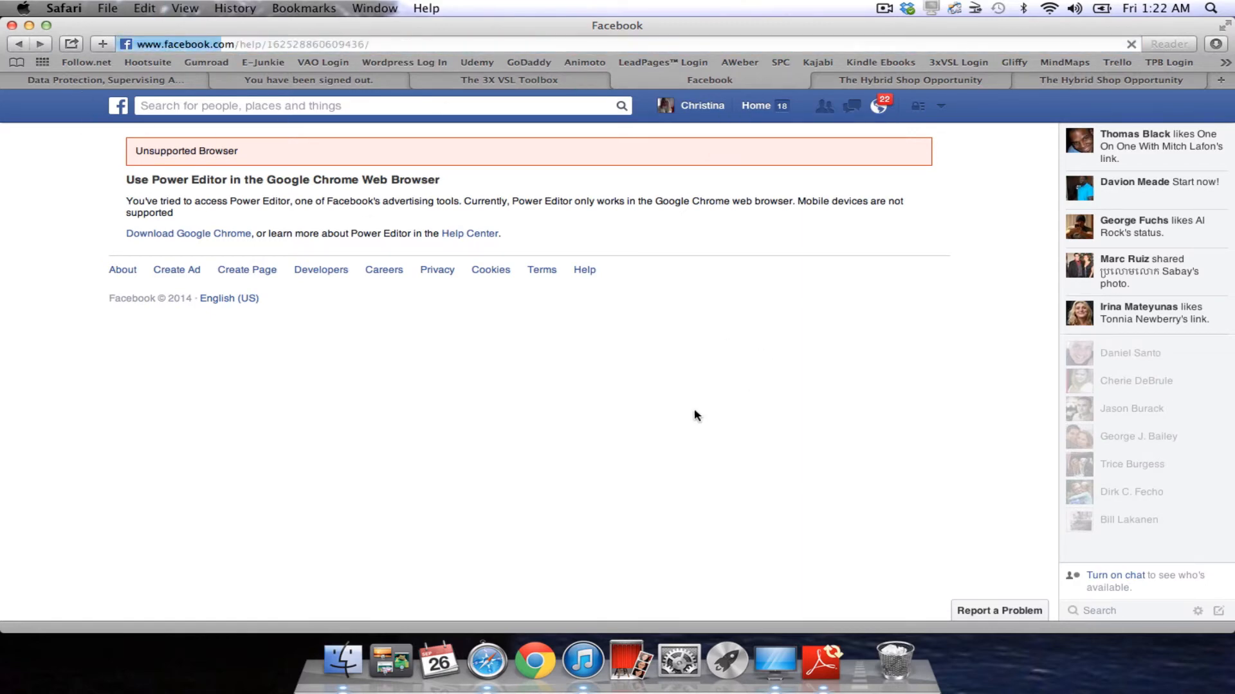
Launch Google Chrome and bring its window to the front.
{"action": "left_click", "coordinate": [545, 662]}
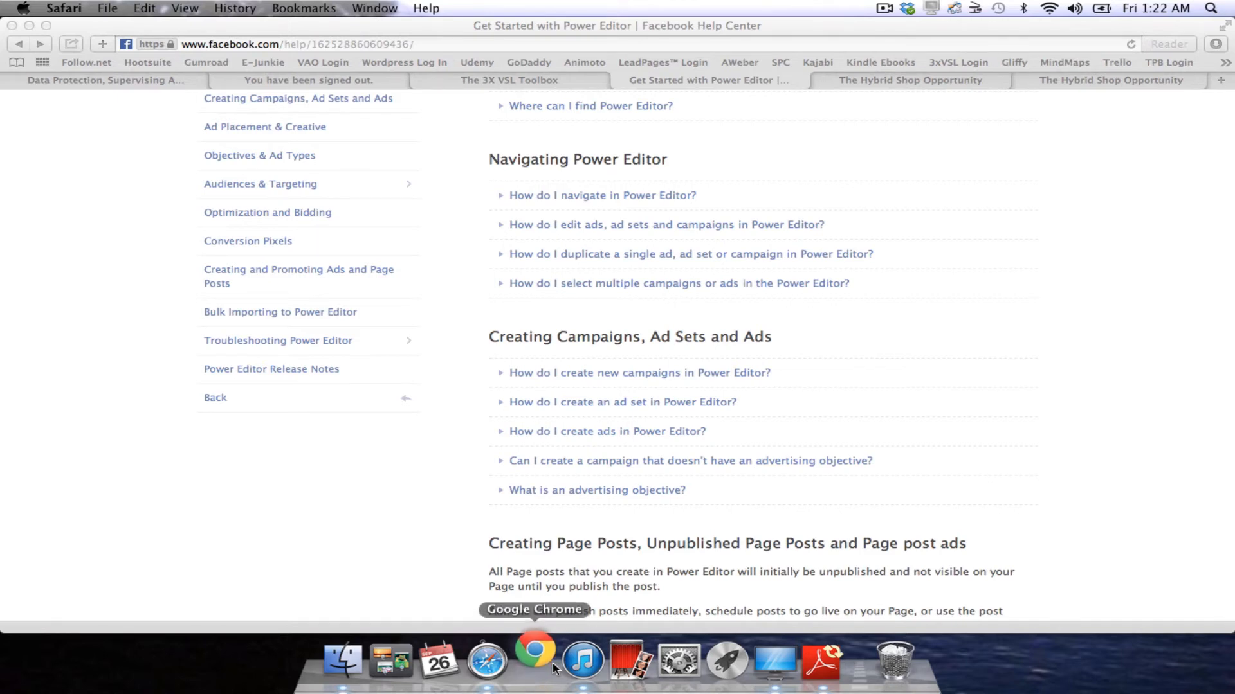
{"action": "key", "text": "ctrl+Up"}
{"action": "left_click", "coordinate": [555, 669]}
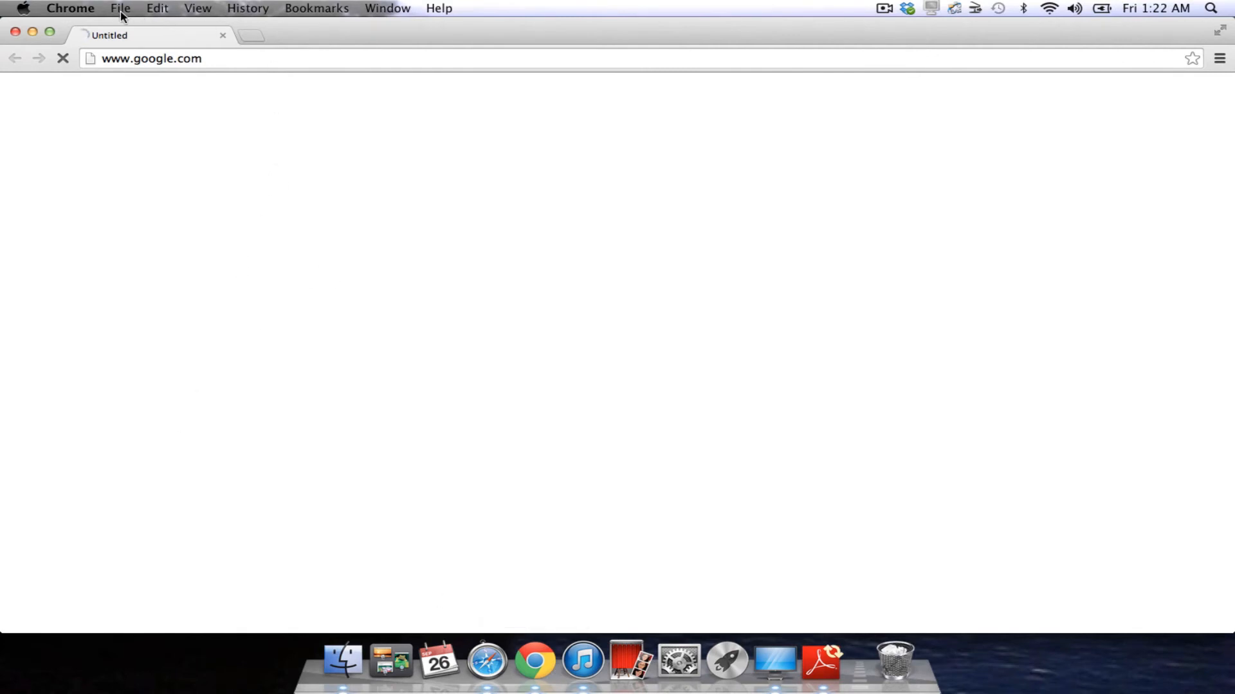
Paste the copied Power Editor address into Chrome's address bar and load it.
{"action": "left_click", "coordinate": [218, 58]}
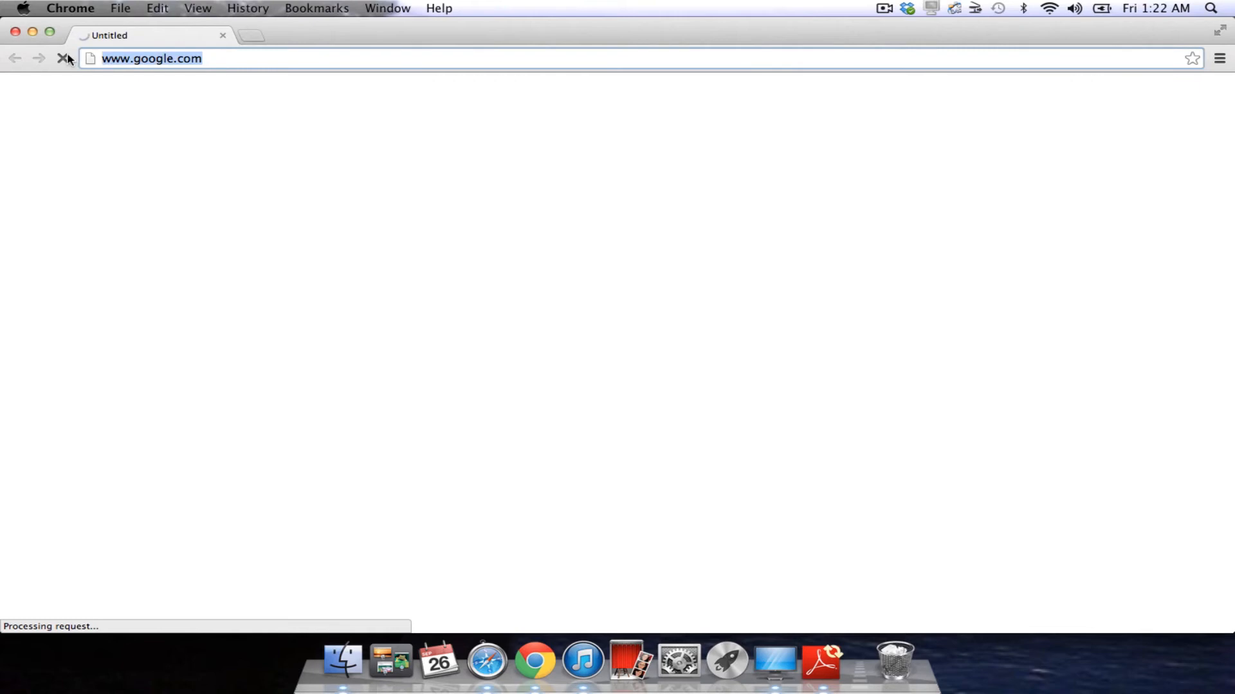
{"action": "key", "text": "BackSpace"}
{"action": "key", "text": "BackSpace"}
{"action": "key", "text": "BackSpace"}
{"action": "key", "text": "BackSpace"}
{"action": "key", "text": "BackSpace"}
{"action": "key", "text": "BackSpace"}
{"action": "key", "text": "BackSpace"}
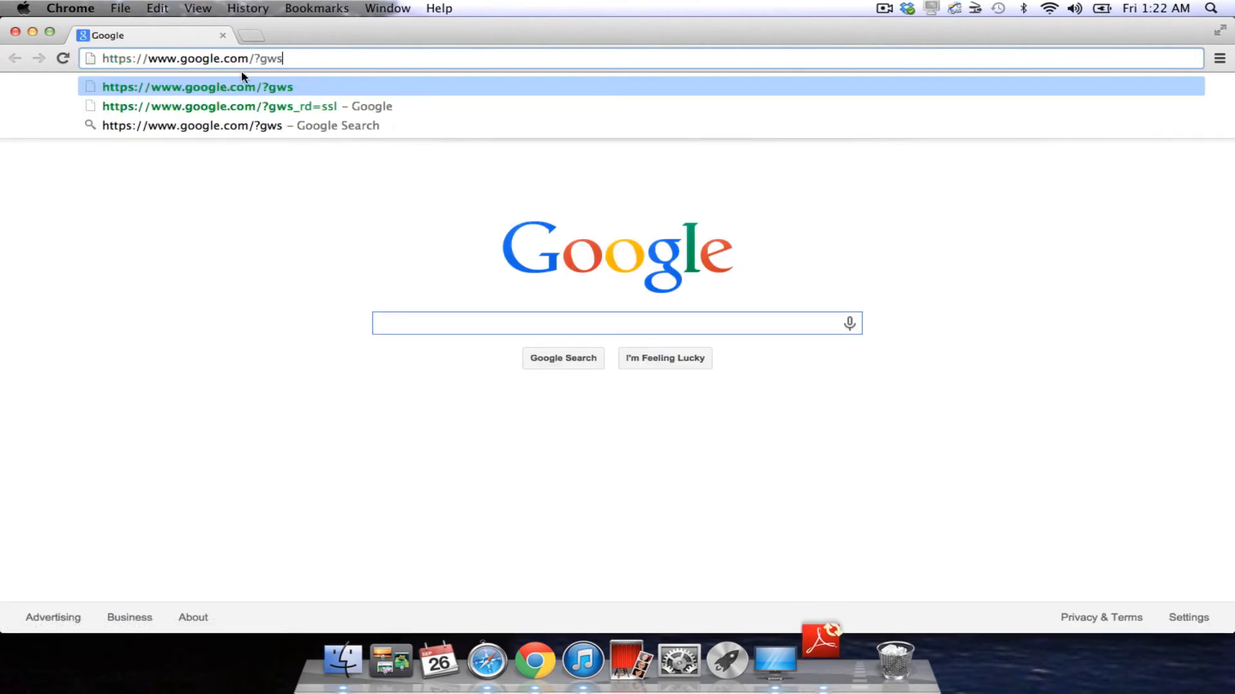
{"action": "left_click_drag", "start_coordinate": [290, 58], "coordinate": [87, 58]}
{"action": "key", "text": "BackSpace"}
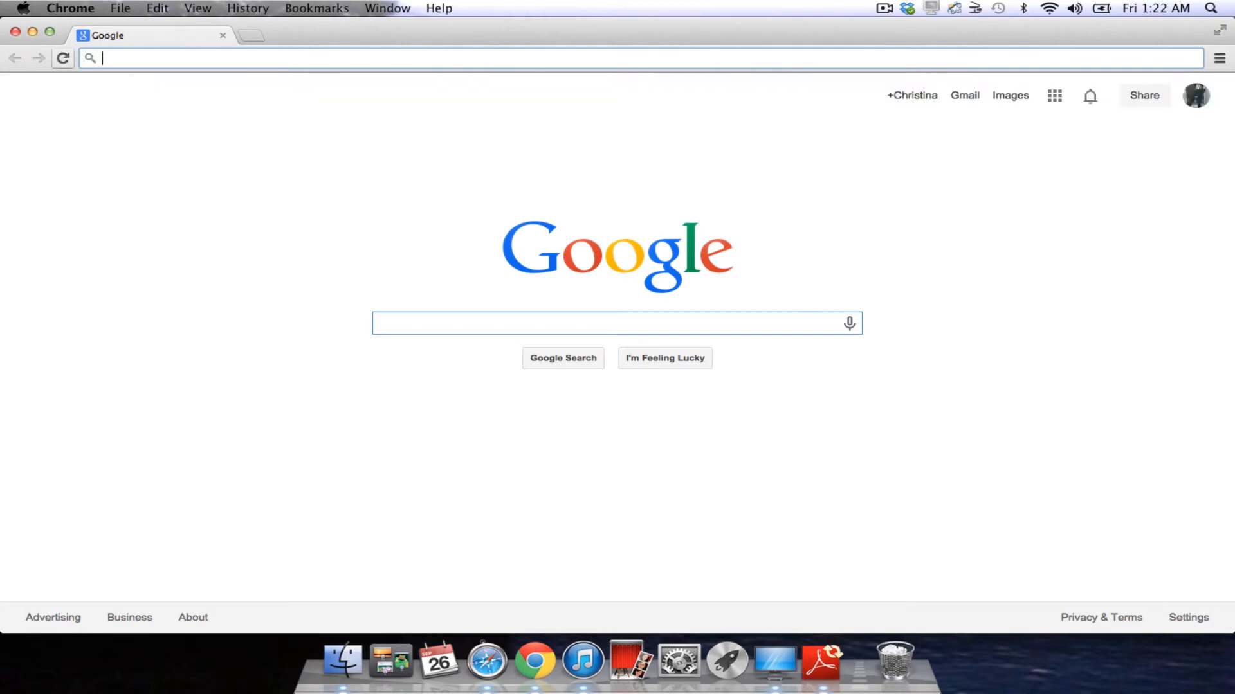
{"action": "key", "text": "super+v"}
{"action": "key", "text": "Return"}
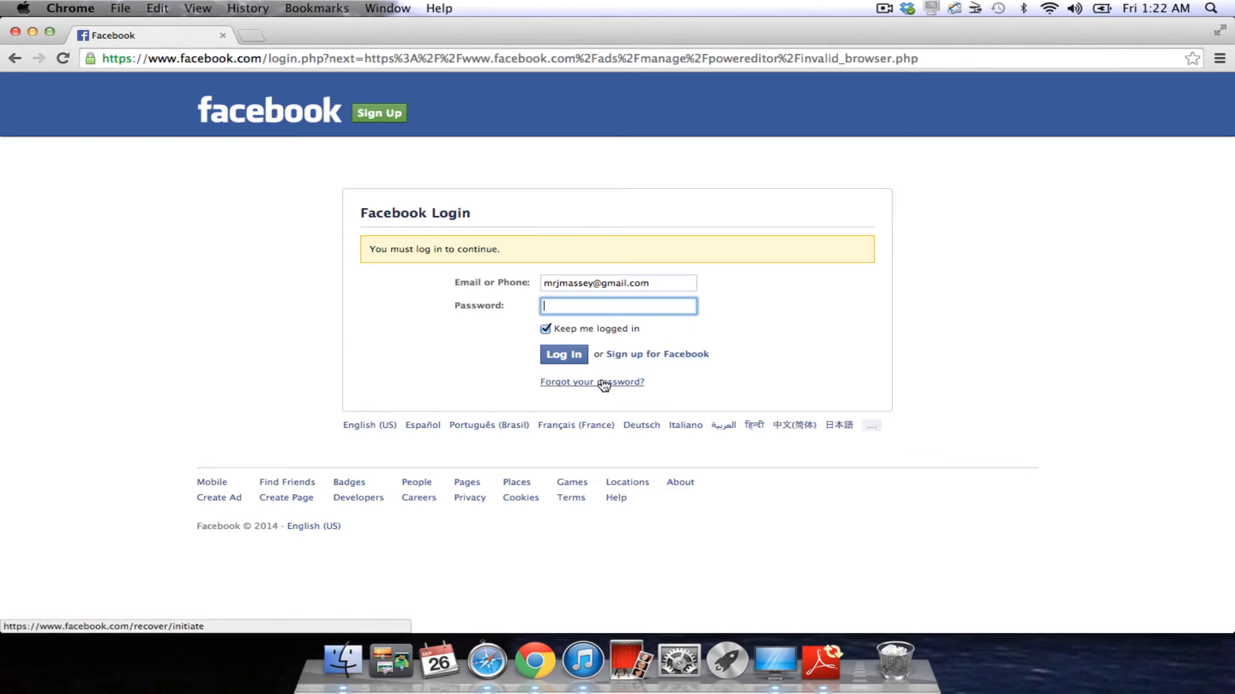
Log in to Facebook with the saved account credentials and Keep me logged in ticked.
{"action": "left_click", "coordinate": [546, 329]}
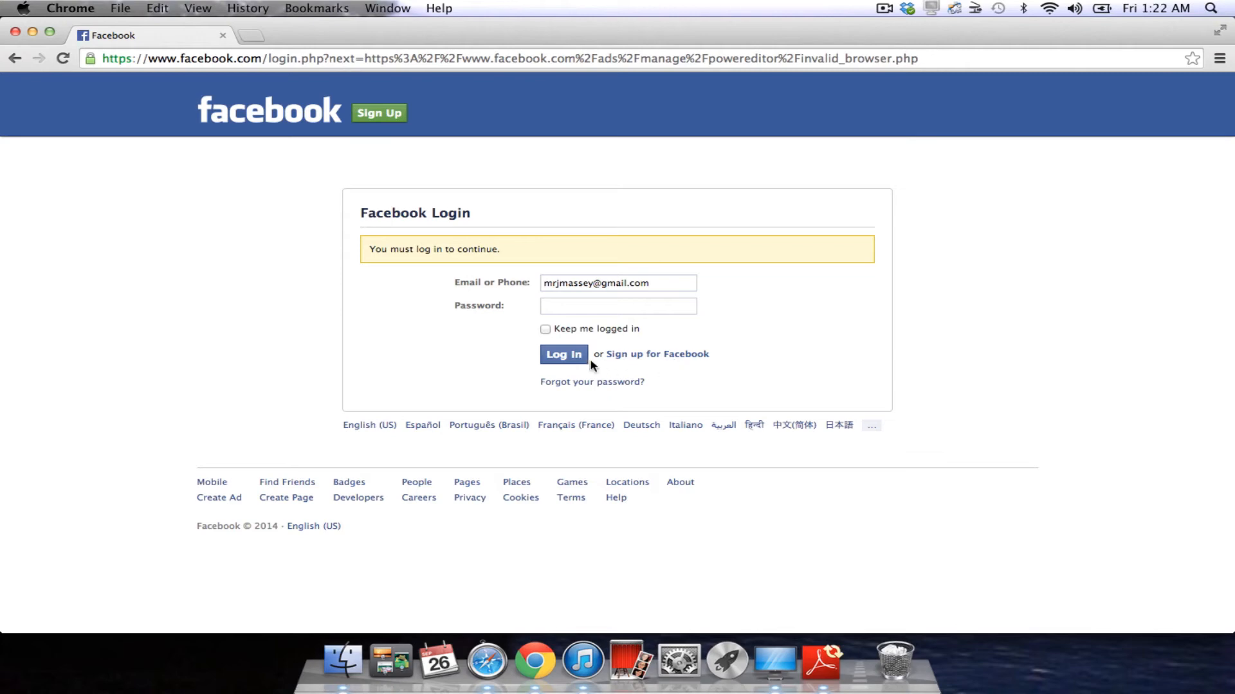
{"action": "left_click_drag", "start_coordinate": [657, 286], "coordinate": [489, 287]}
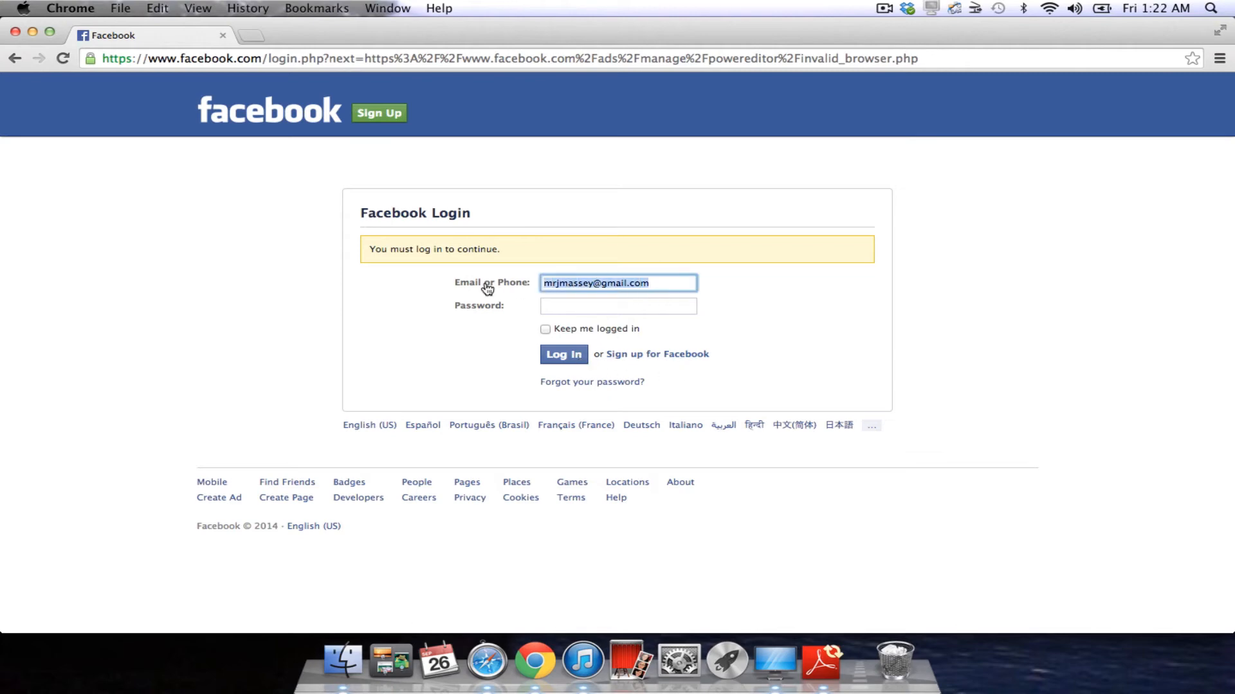
{"action": "key", "text": "BackSpace"}
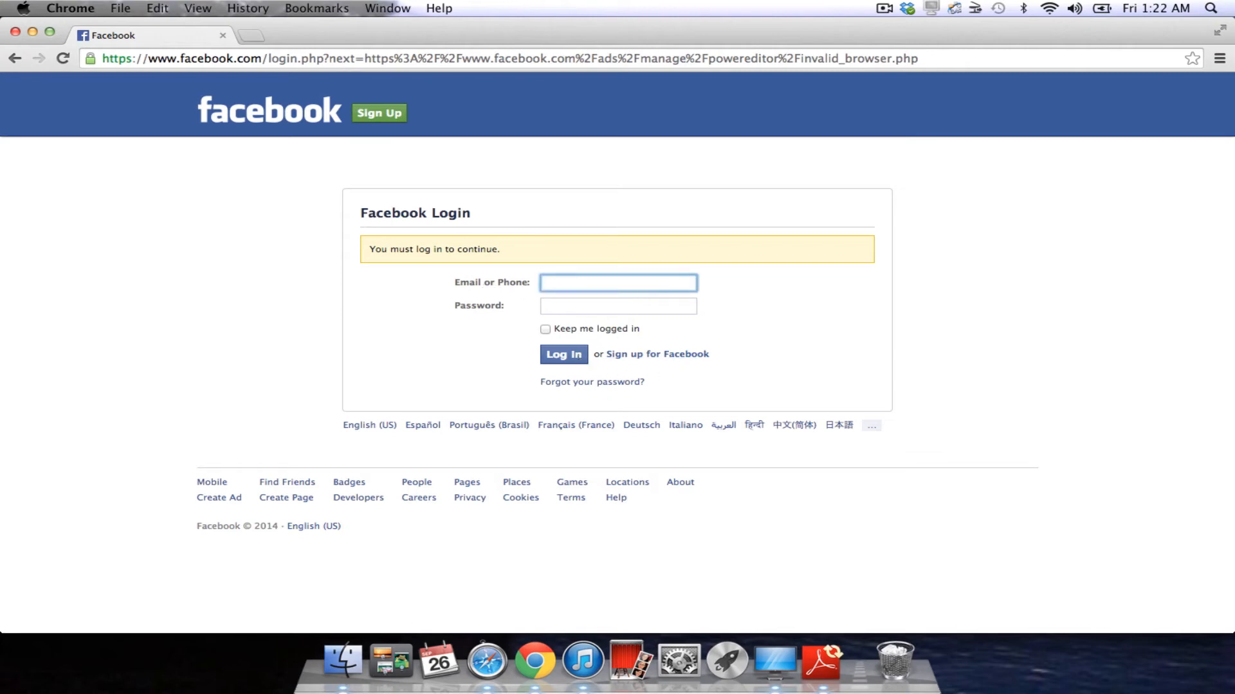
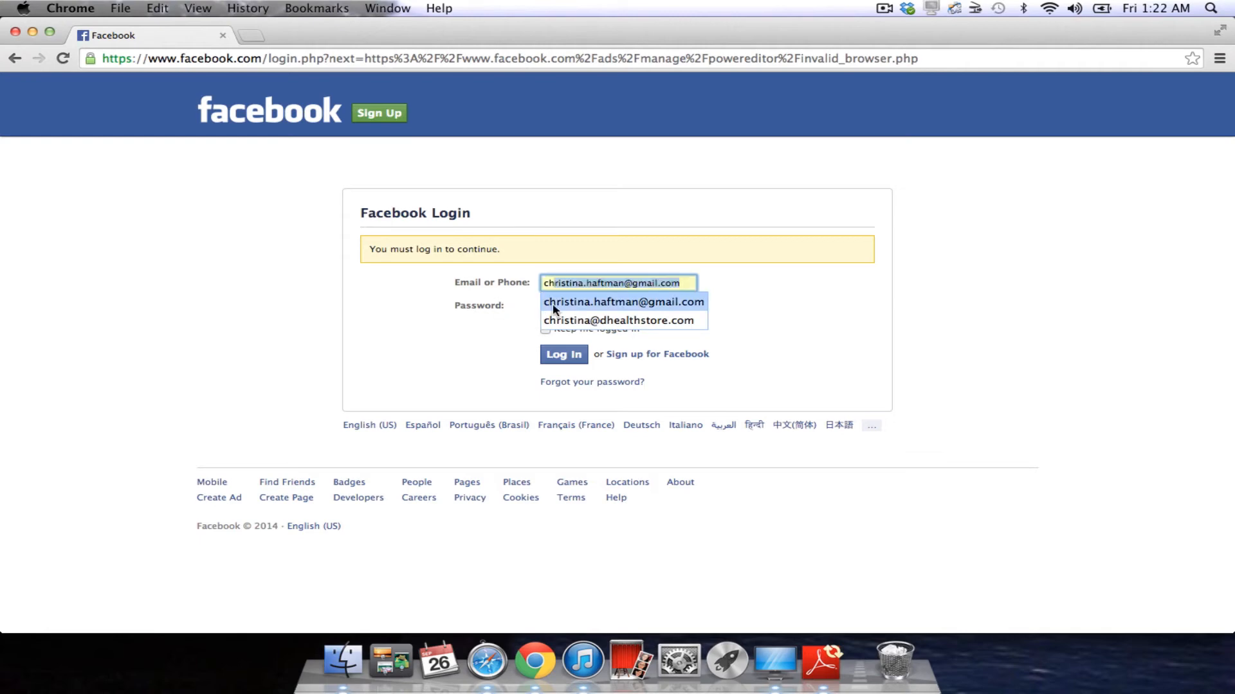
{"action": "left_click", "coordinate": [566, 302]}
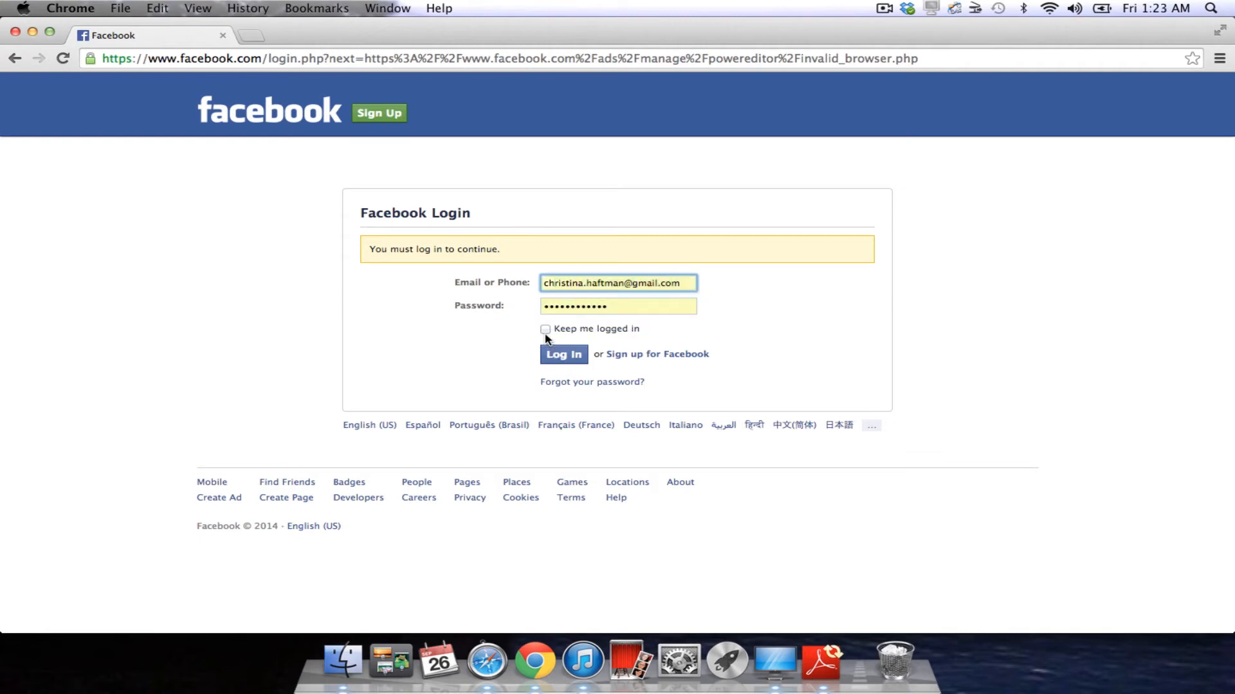
{"action": "left_click", "coordinate": [546, 329]}
{"action": "left_click", "coordinate": [559, 358]}
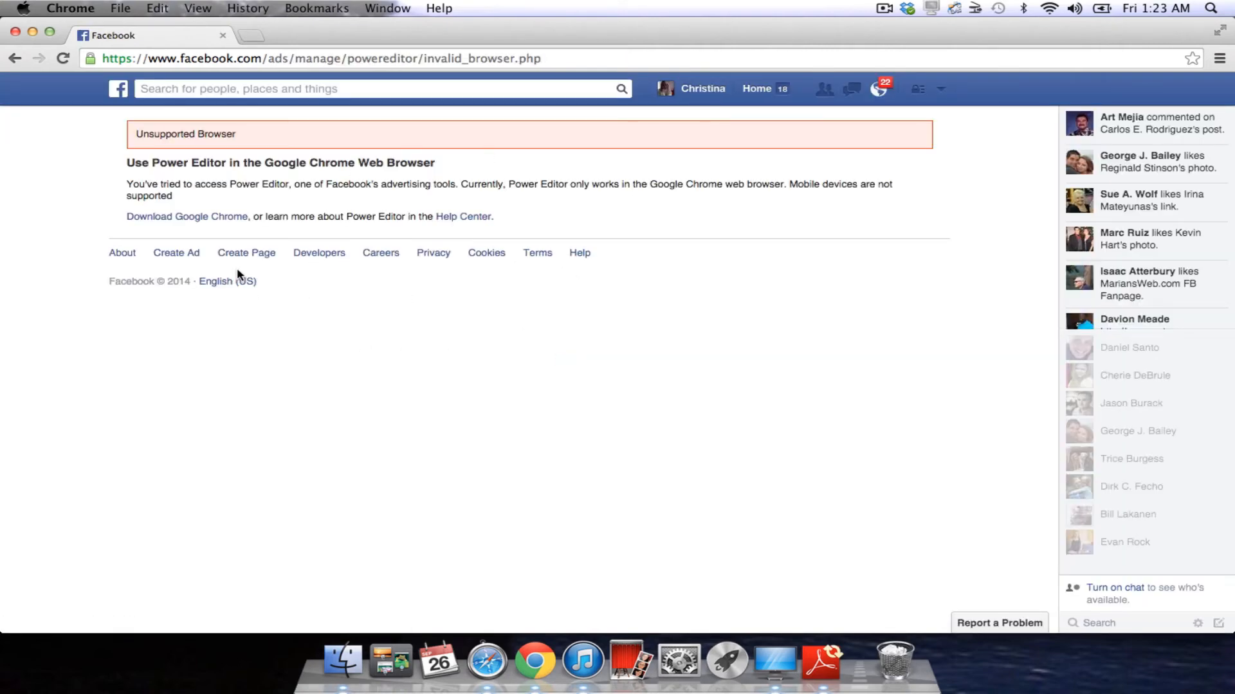
Go from your profile to the Creating Digital Assets page and choose ••• > Create Ad.
{"action": "left_click", "coordinate": [712, 94]}
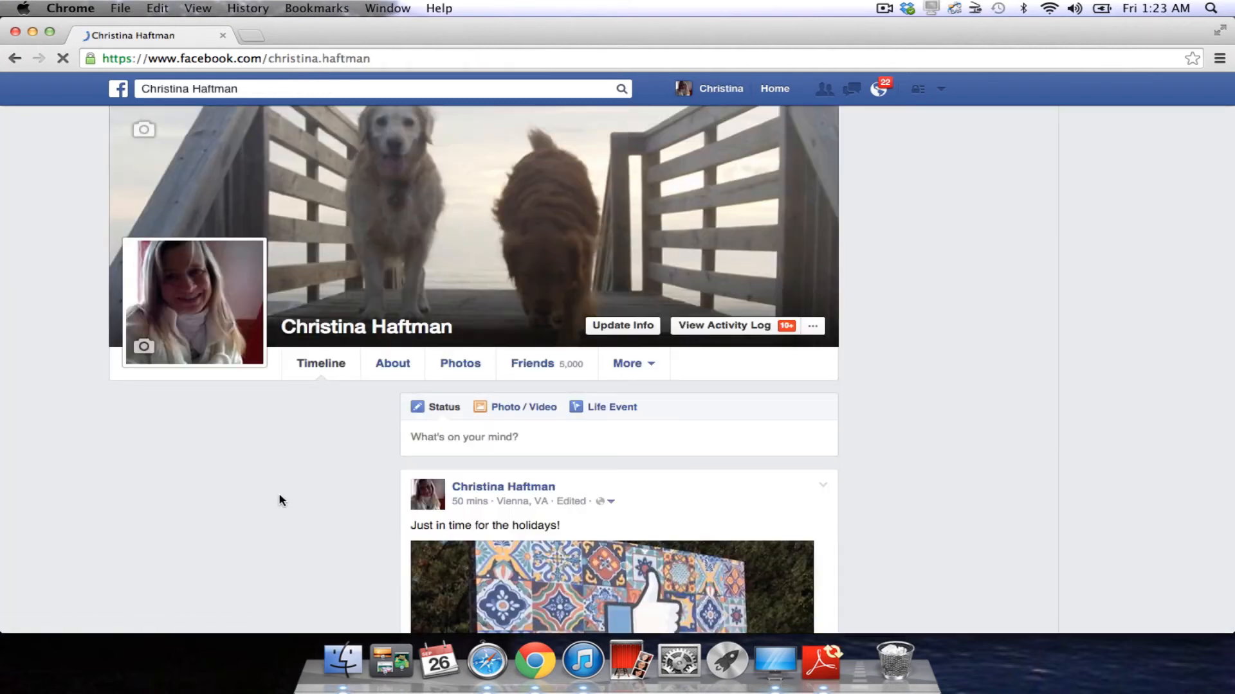
{"action": "left_click", "coordinate": [308, 438]}
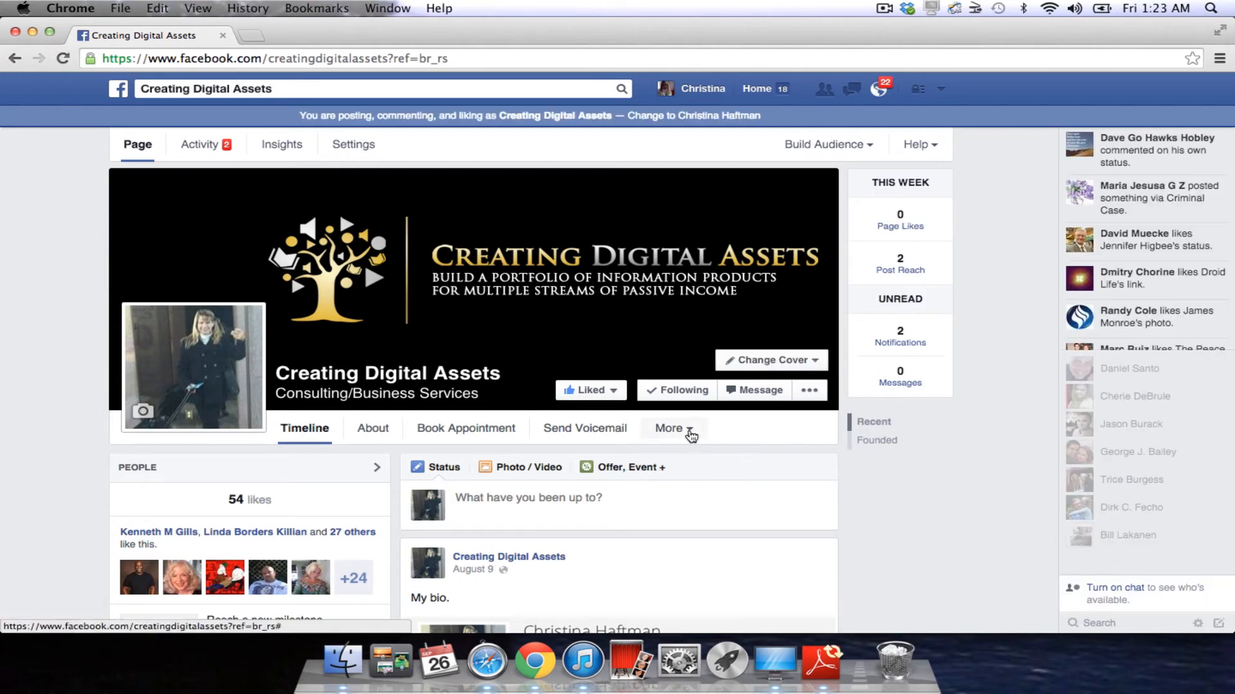
{"action": "left_click", "coordinate": [688, 430]}
{"action": "left_click", "coordinate": [812, 392]}
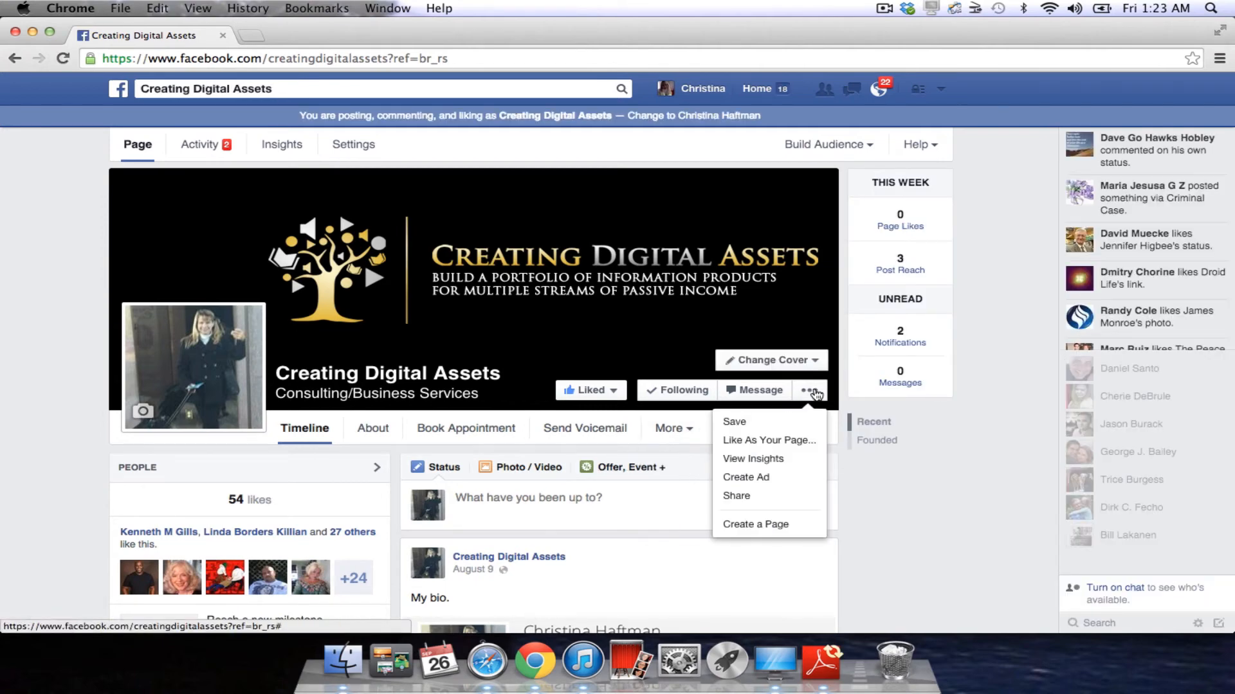
{"action": "left_click", "coordinate": [771, 480]}
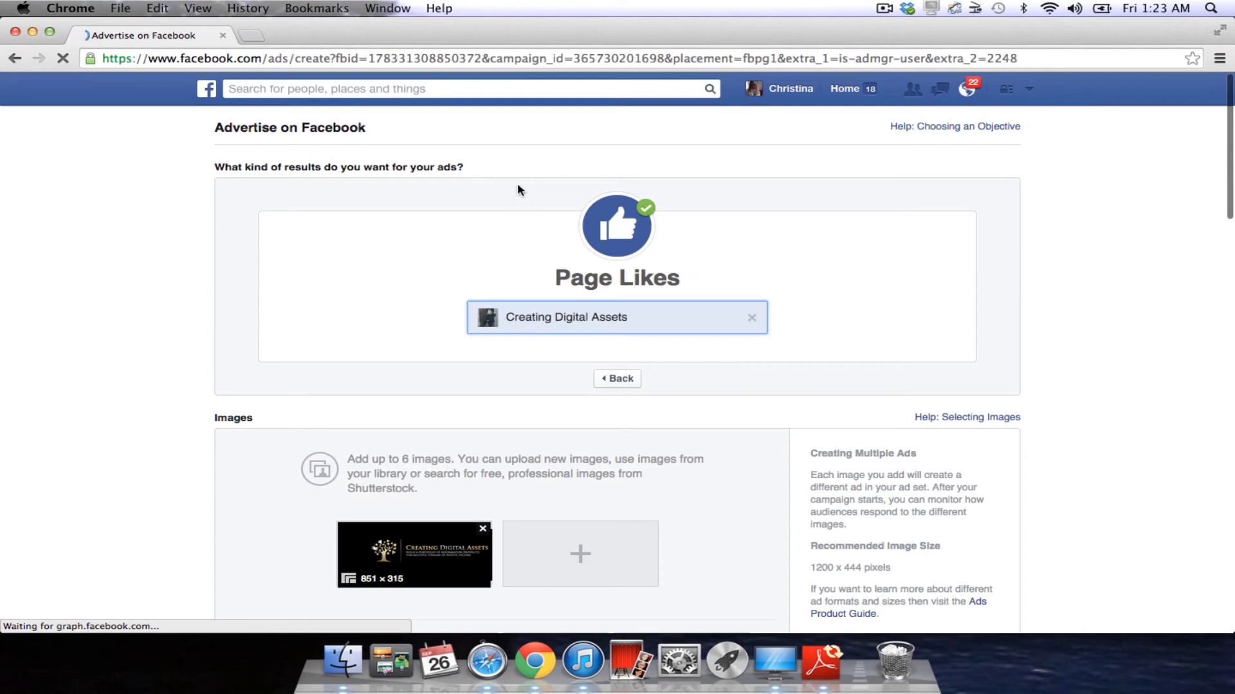
In Safari, expand the help answer on where to find Power Editor.
{"action": "key", "text": "ctrl+Up"}
{"action": "left_click", "coordinate": [446, 298]}
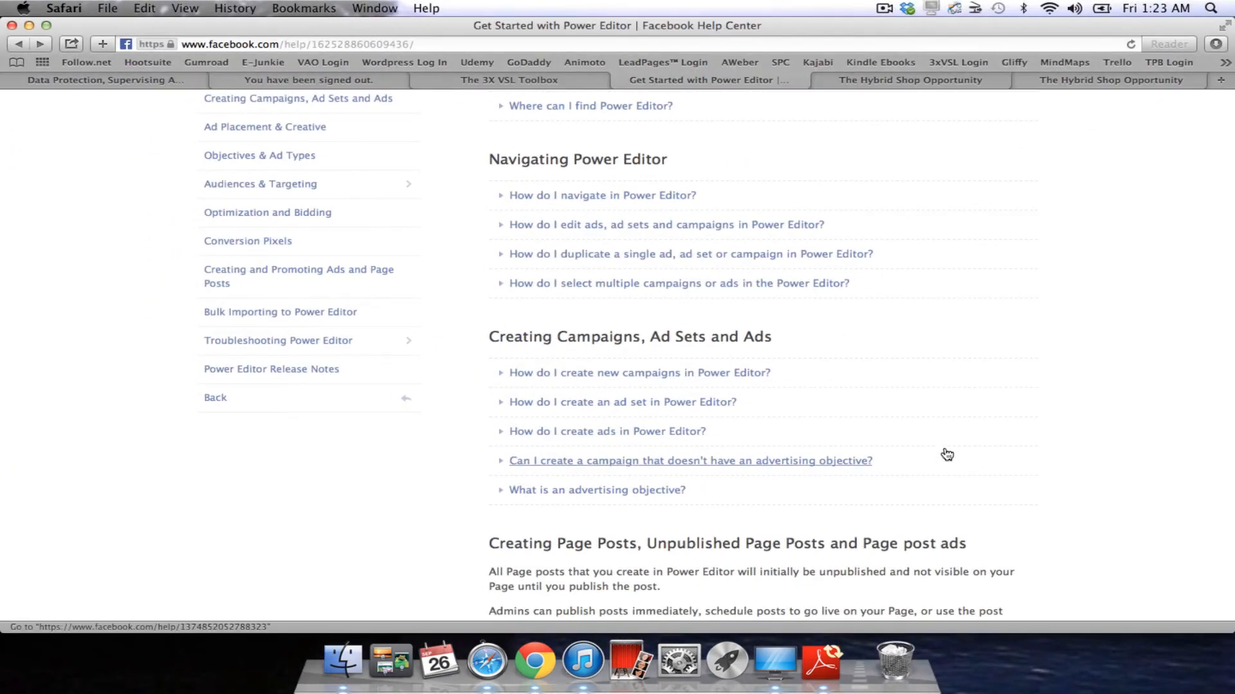
{"action": "scroll", "coordinate": [921, 475], "scroll_direction": "up", "scroll_amount": 3}
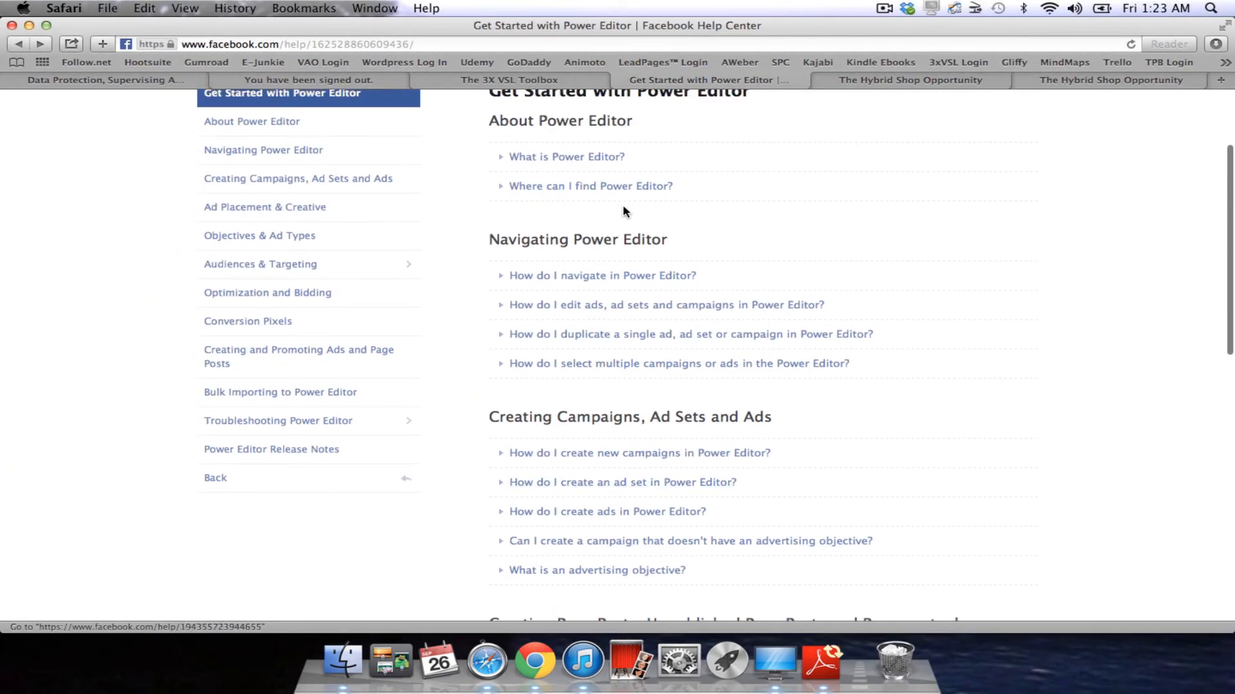
{"action": "left_click", "coordinate": [624, 187]}
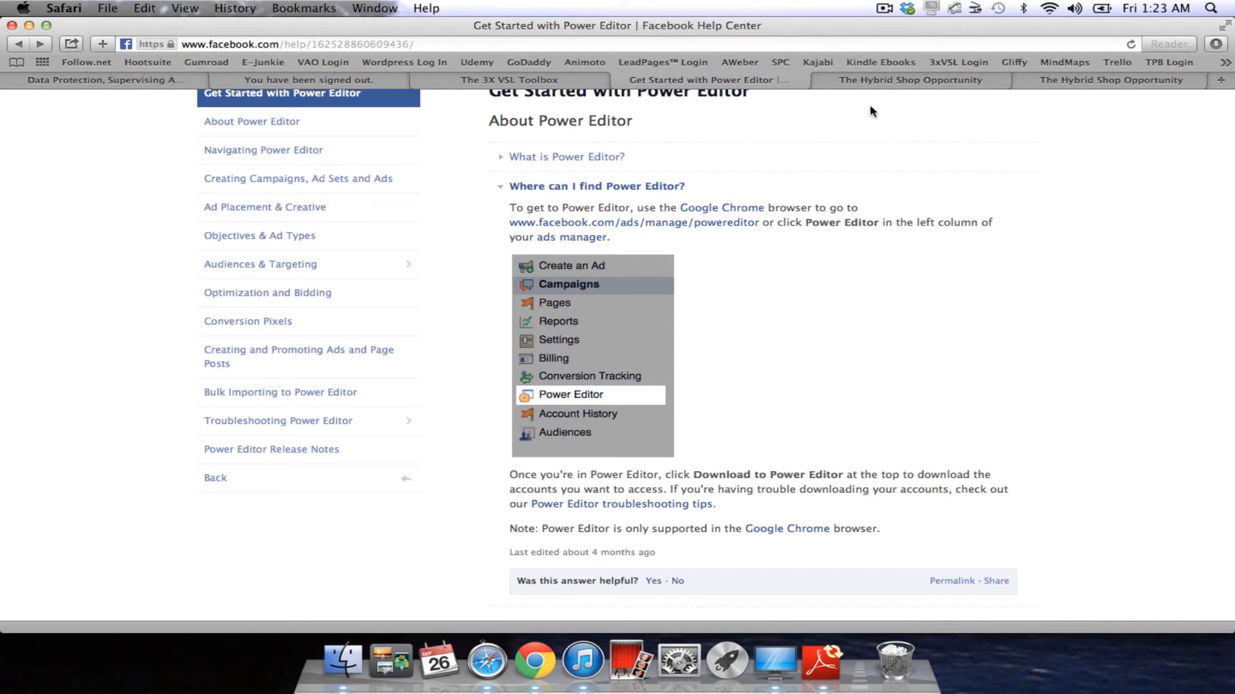
Back in Chrome, leave the Page Likes ad page without saving.
{"action": "key", "text": "ctrl+Up"}
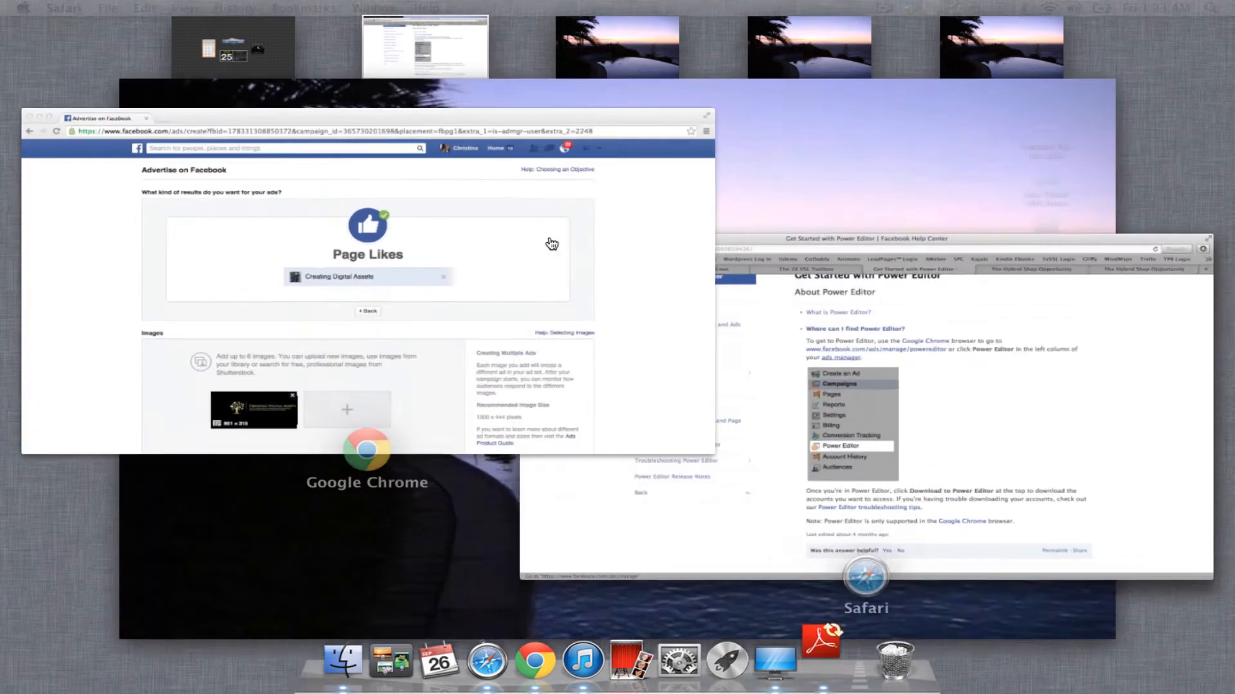
{"action": "left_click", "coordinate": [551, 243]}
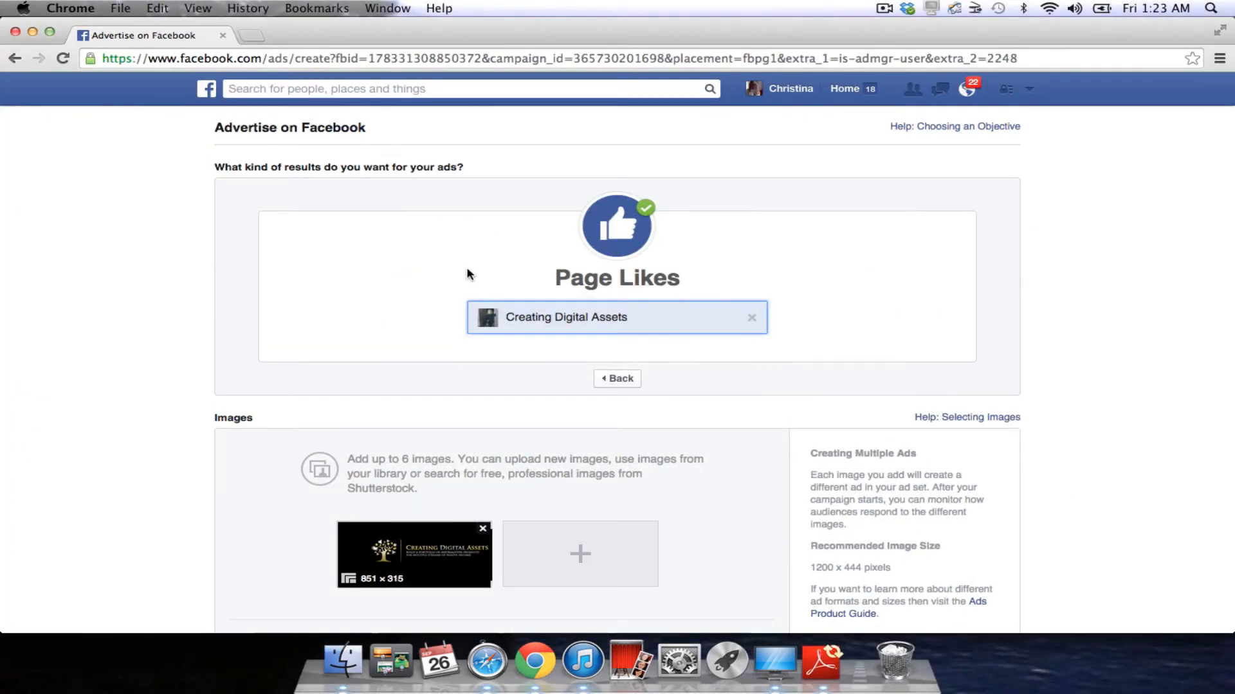
{"action": "scroll", "coordinate": [469, 275], "scroll_direction": "down", "scroll_amount": 20}
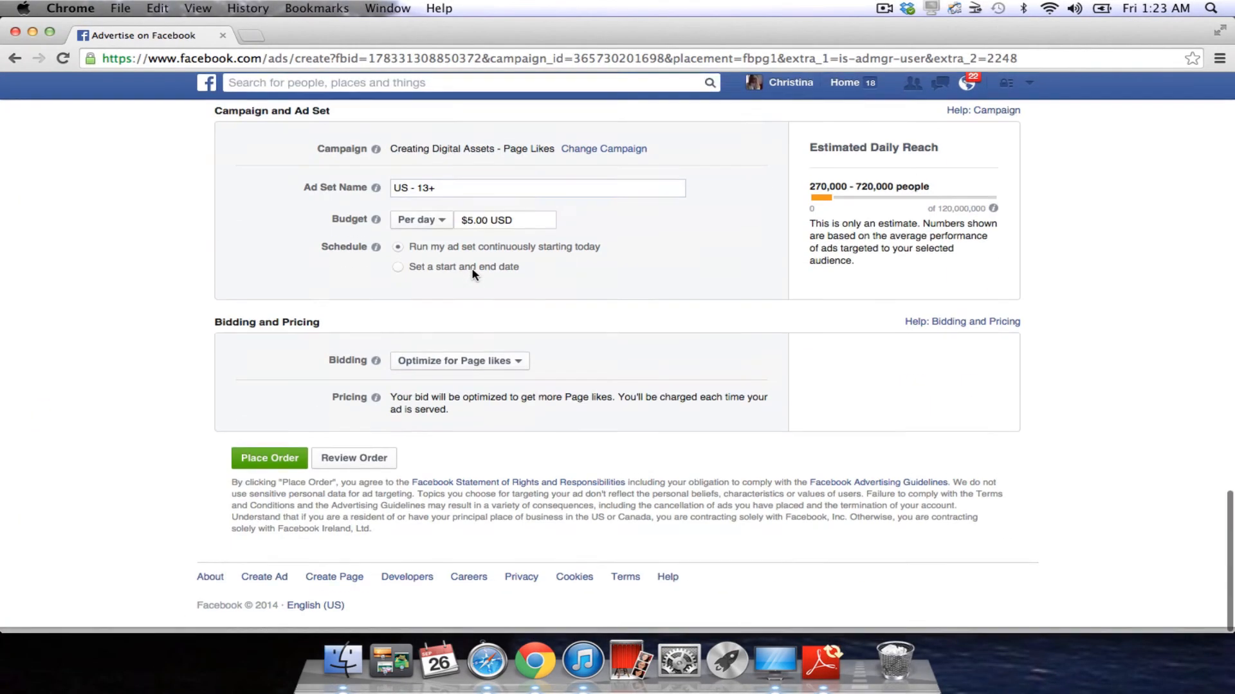
{"action": "scroll", "coordinate": [473, 274], "scroll_direction": "up", "scroll_amount": 20}
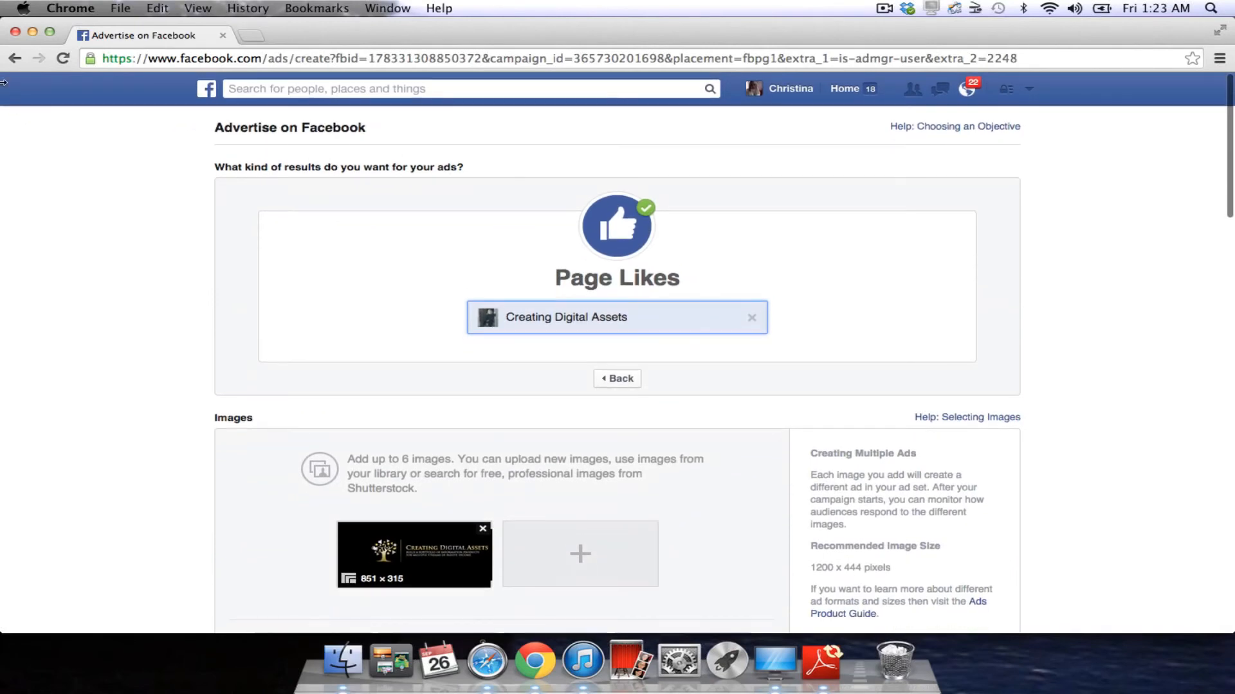
{"action": "left_click", "coordinate": [15, 57]}
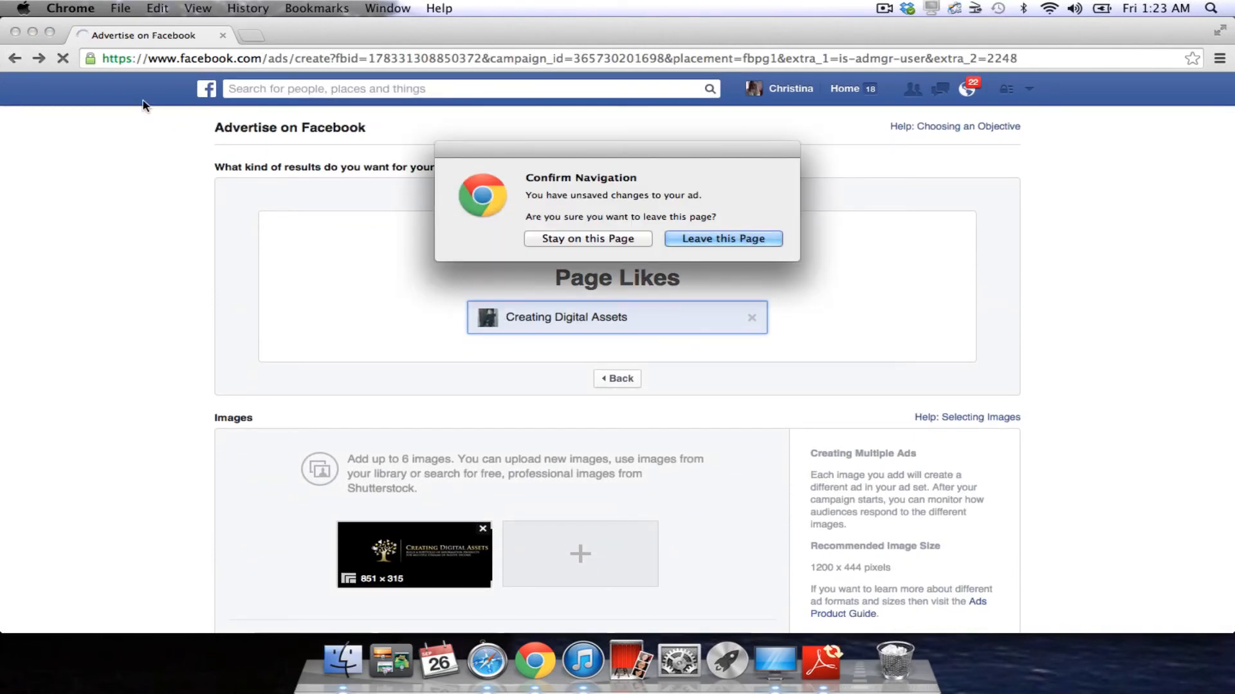
{"action": "left_click", "coordinate": [705, 239]}
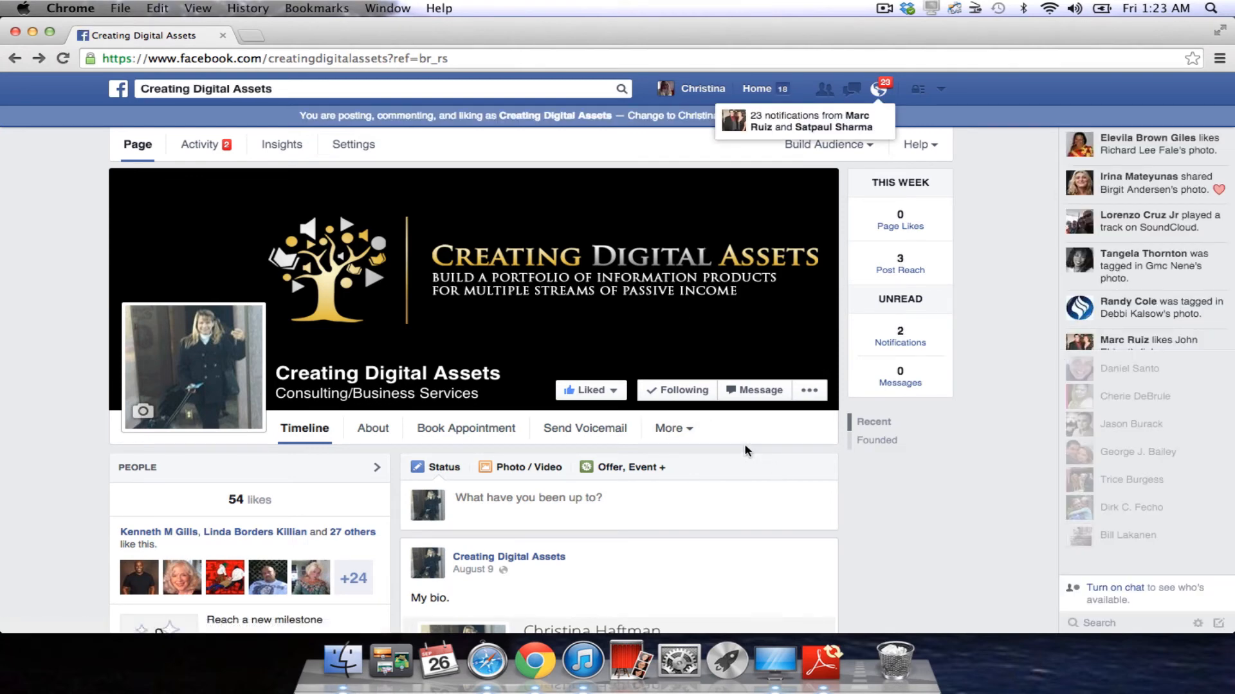
Choose Build Audience > Use Ads Manager on the Creating Digital Assets page.
{"action": "left_click", "coordinate": [809, 392]}
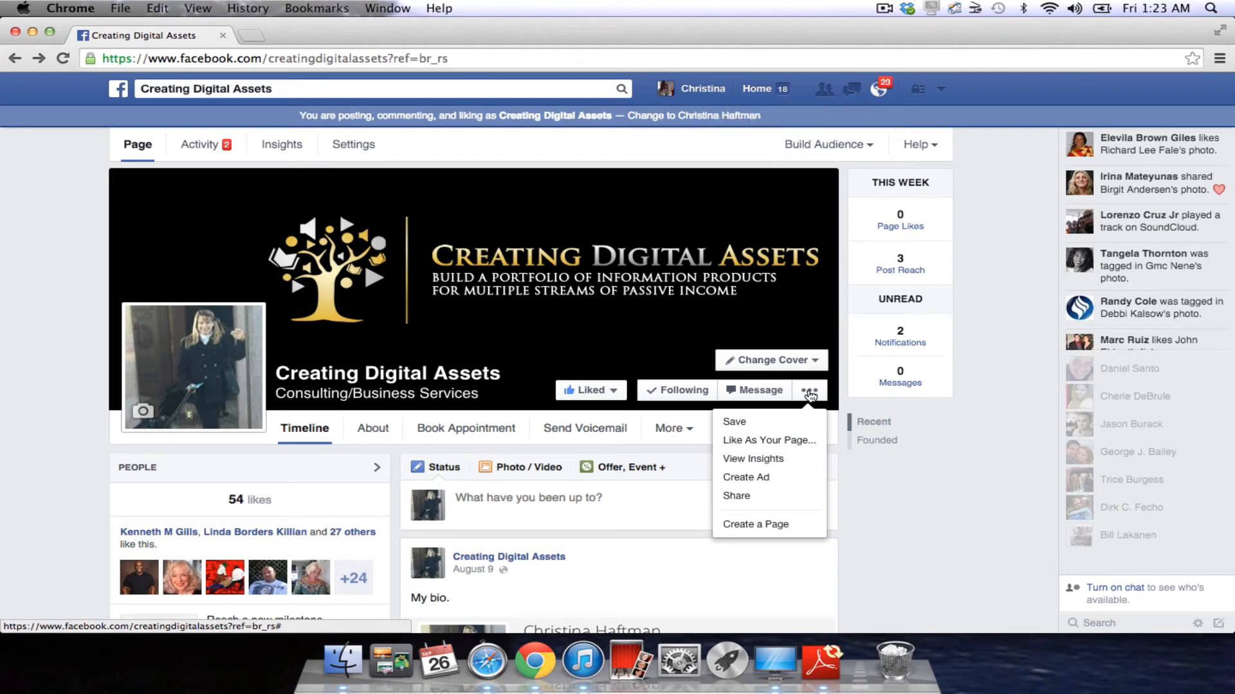
{"action": "left_click", "coordinate": [865, 146]}
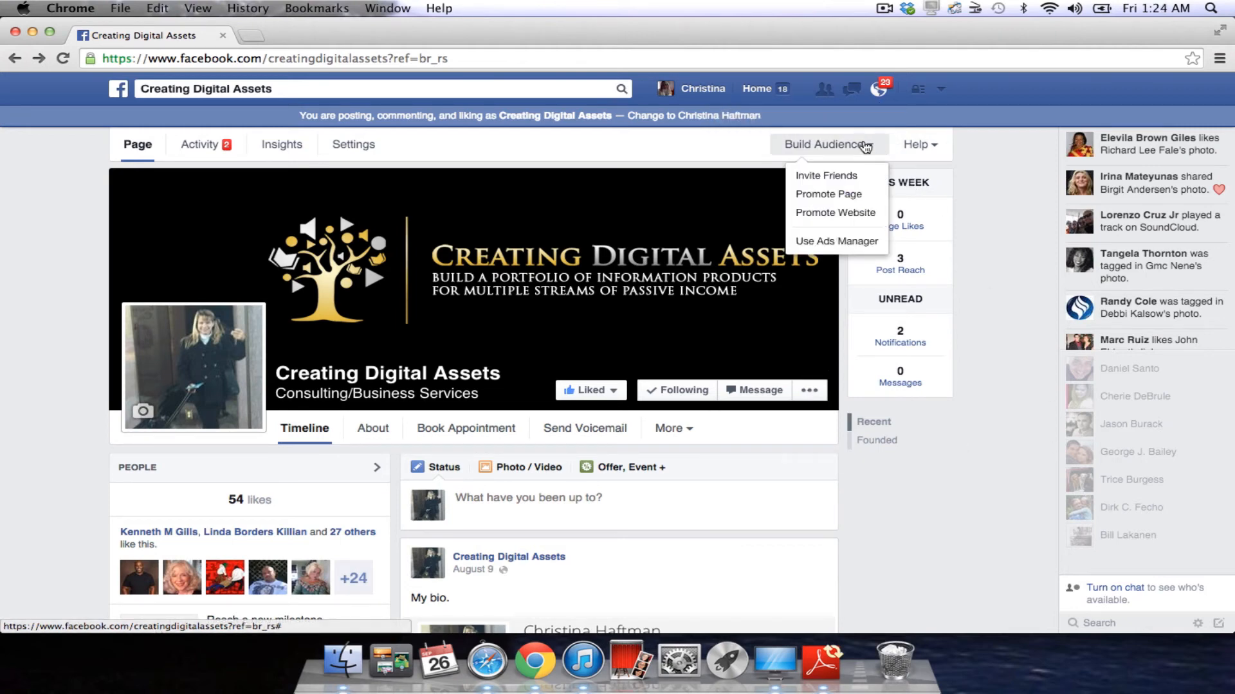
{"action": "left_click", "coordinate": [835, 243]}
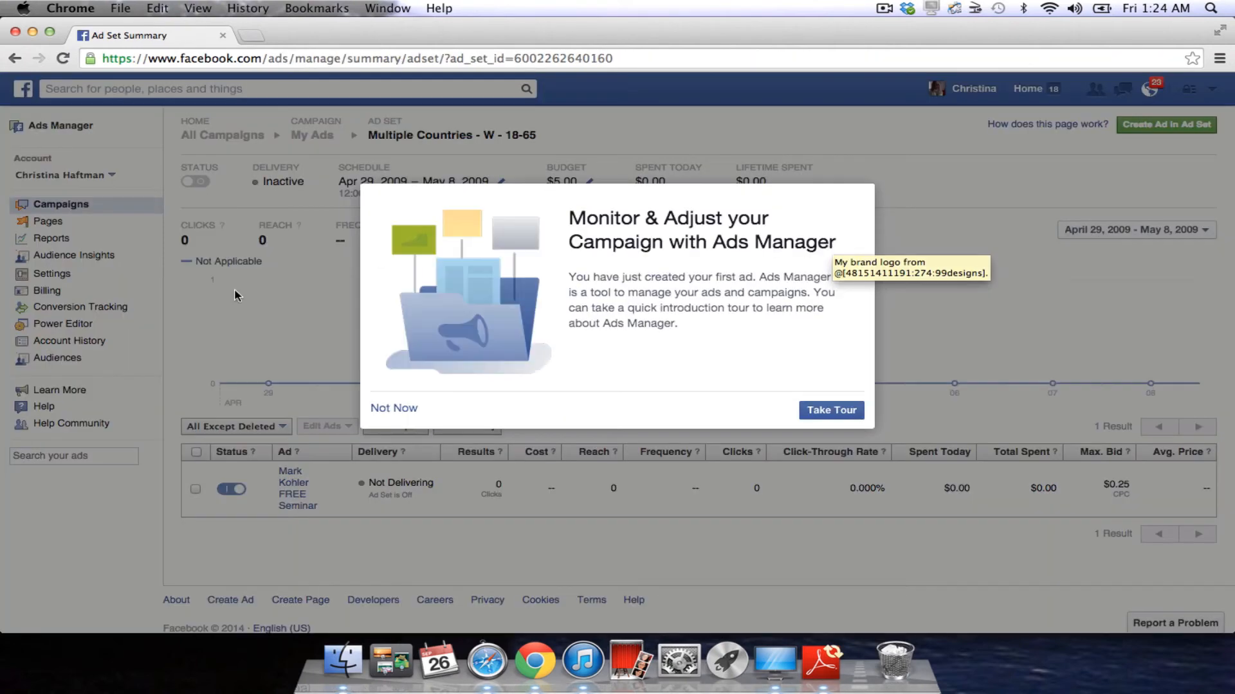
Skip the Ads Manager tour with Not Now and open Power Editor from the left column.
{"action": "left_click", "coordinate": [399, 410]}
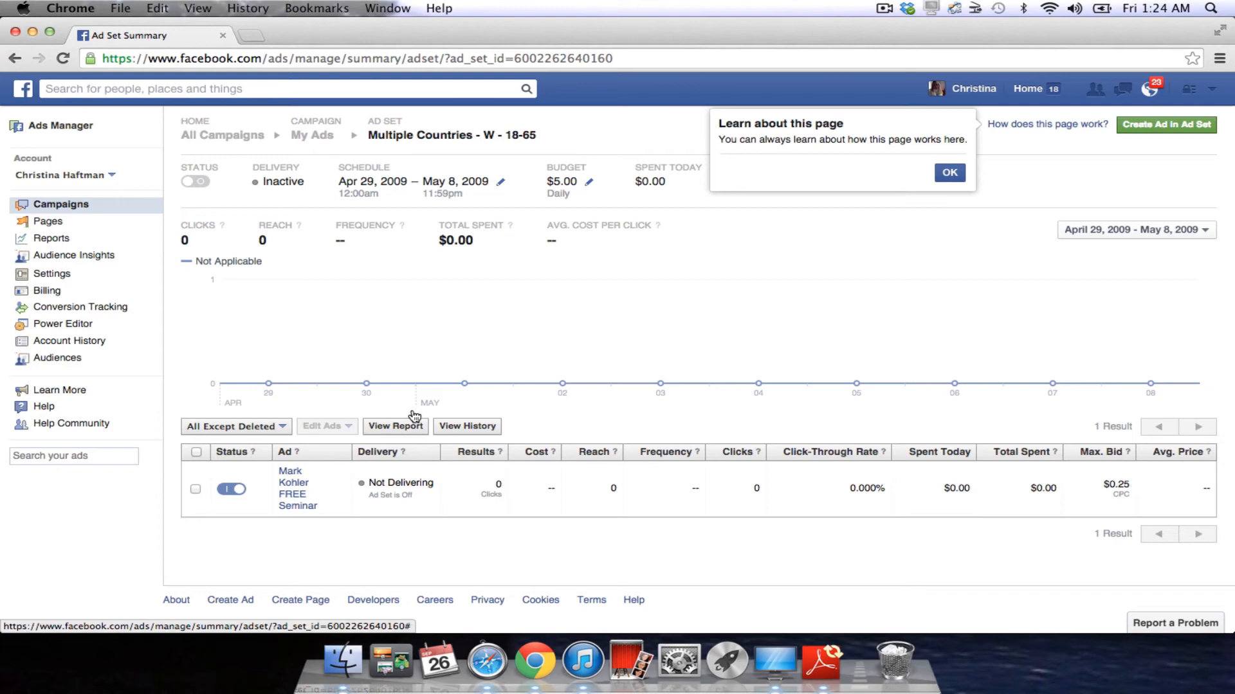
{"action": "left_click", "coordinate": [80, 331]}
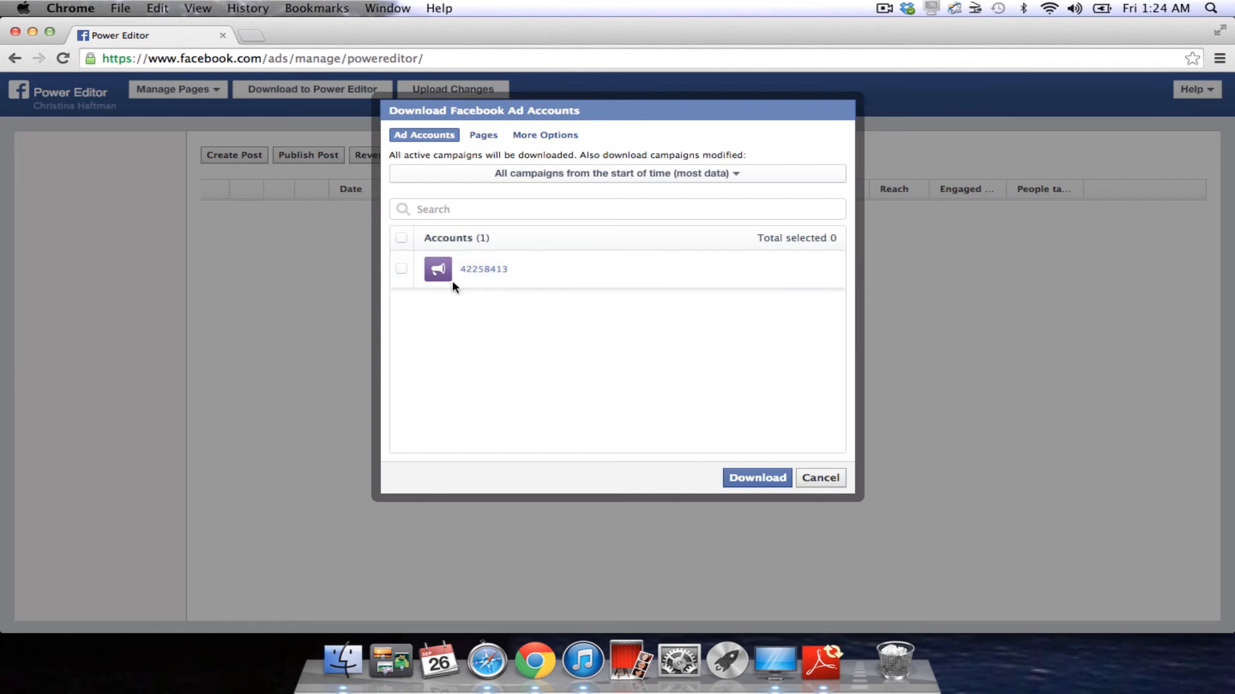
Look over the Pages download options, cancel the download, and return to Ads Manager.
{"action": "left_click", "coordinate": [482, 135]}
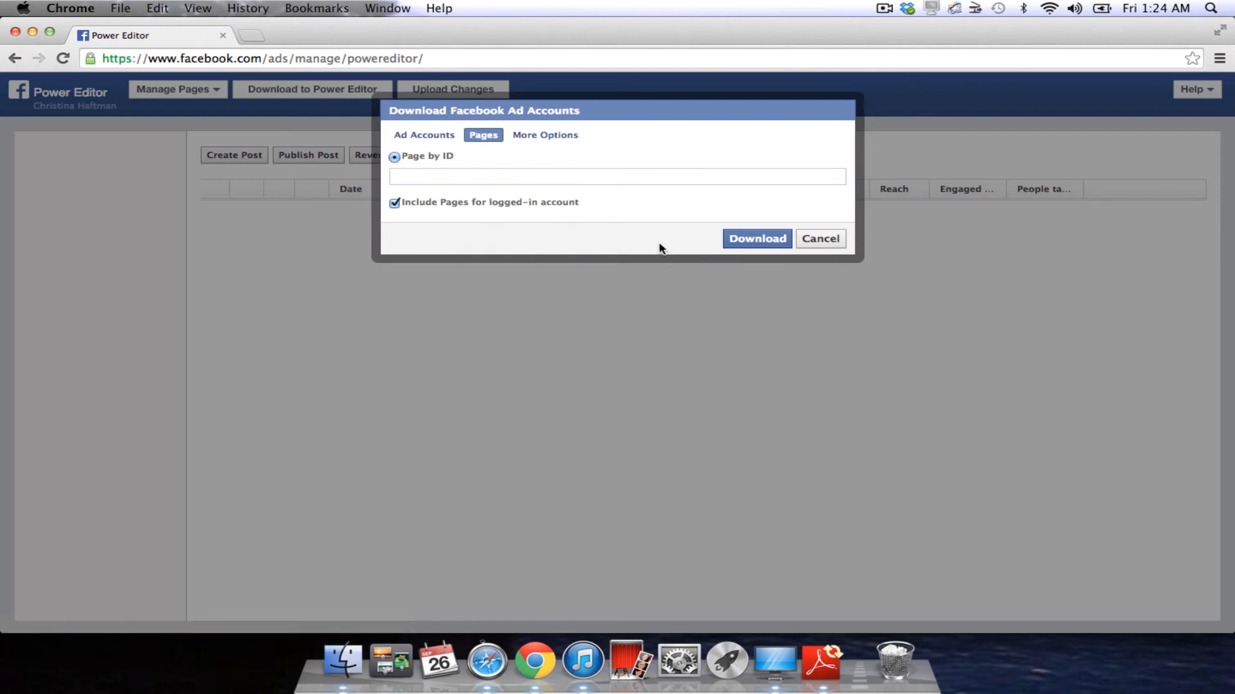
{"action": "left_click", "coordinate": [817, 240]}
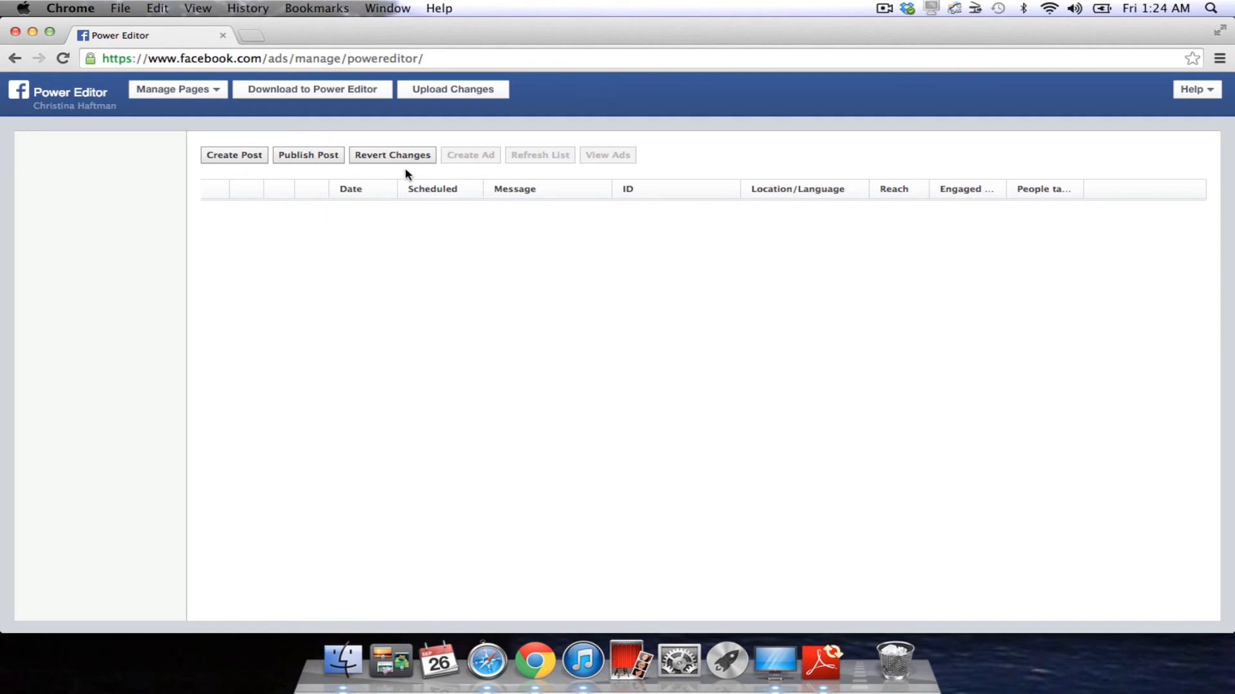
{"action": "left_click", "coordinate": [48, 97]}
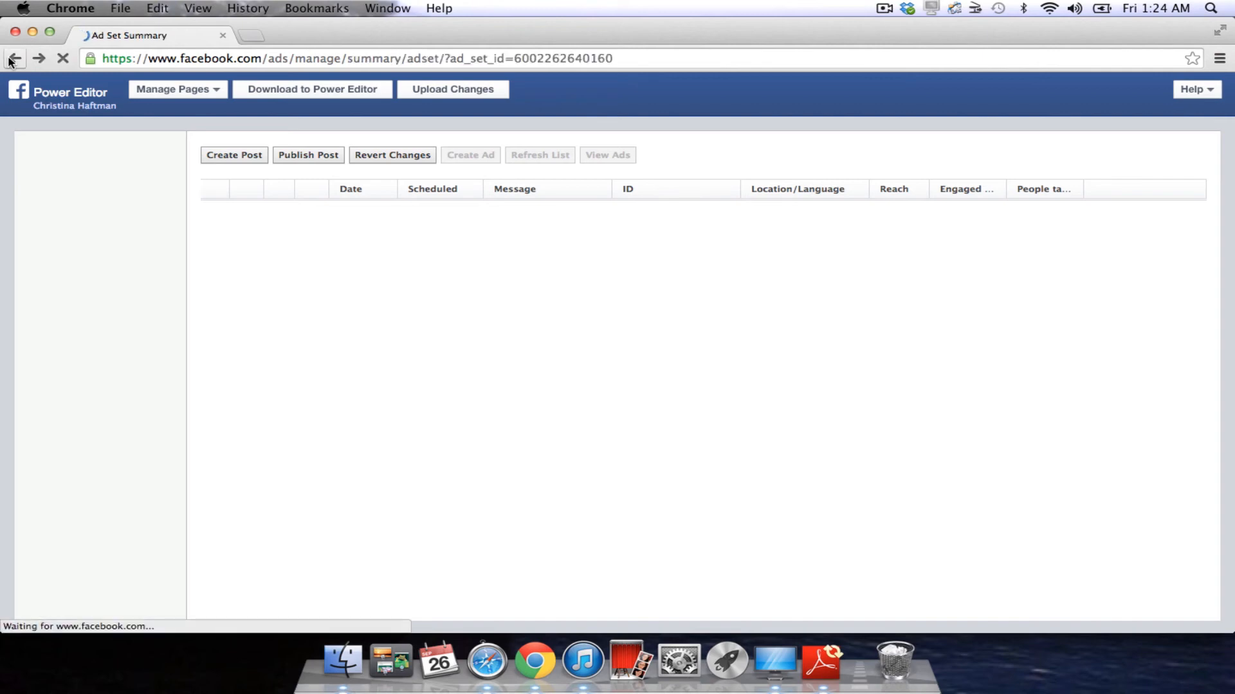
Scroll through the 'Multiple Countries - W - 18-65' ad set summary and its Not Delivering ad.
{"action": "scroll", "coordinate": [360, 448], "scroll_direction": "down", "scroll_amount": 1}
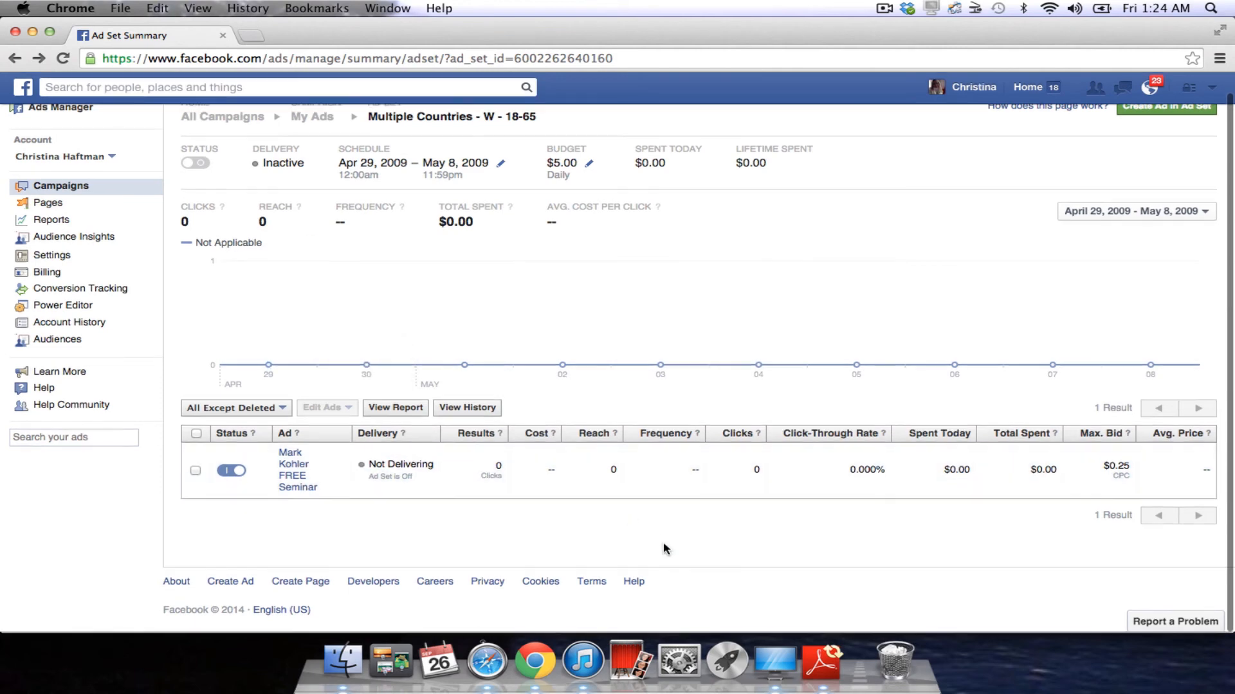
{"action": "scroll", "coordinate": [666, 548], "scroll_direction": "down", "scroll_amount": 1}
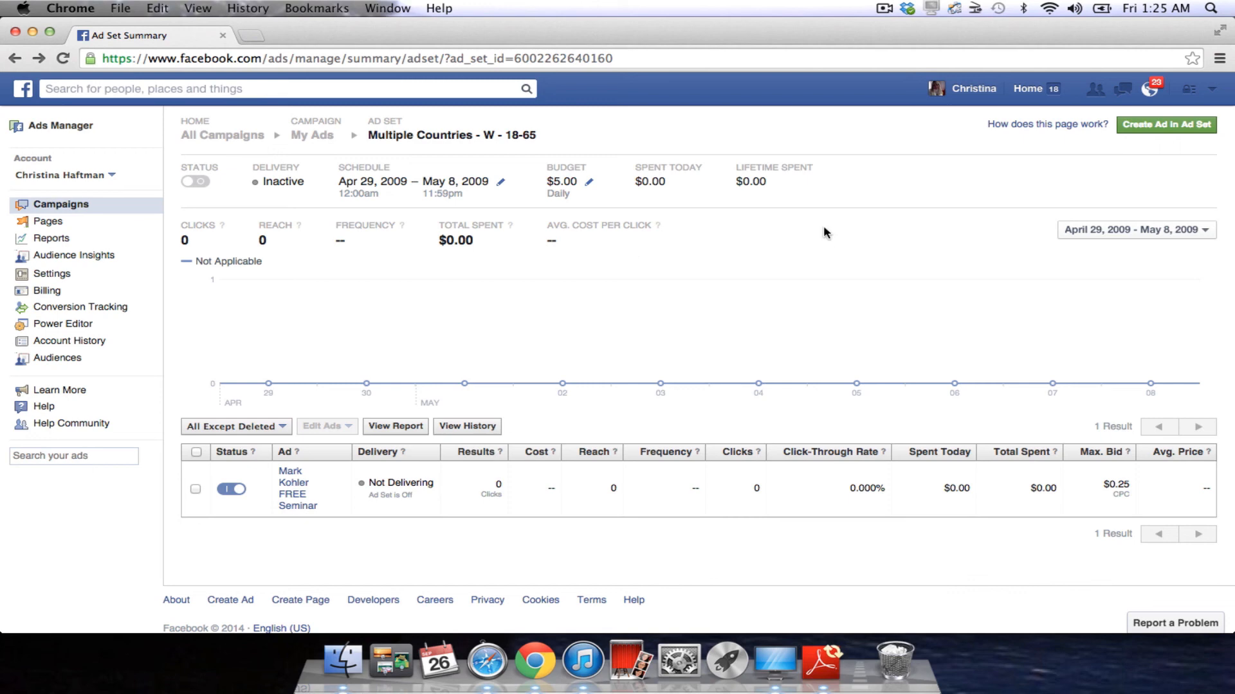
Open the Creating Digital Assets page from the owner's profile, after a detour to Quest Diagnostics.
{"action": "left_click", "coordinate": [972, 88]}
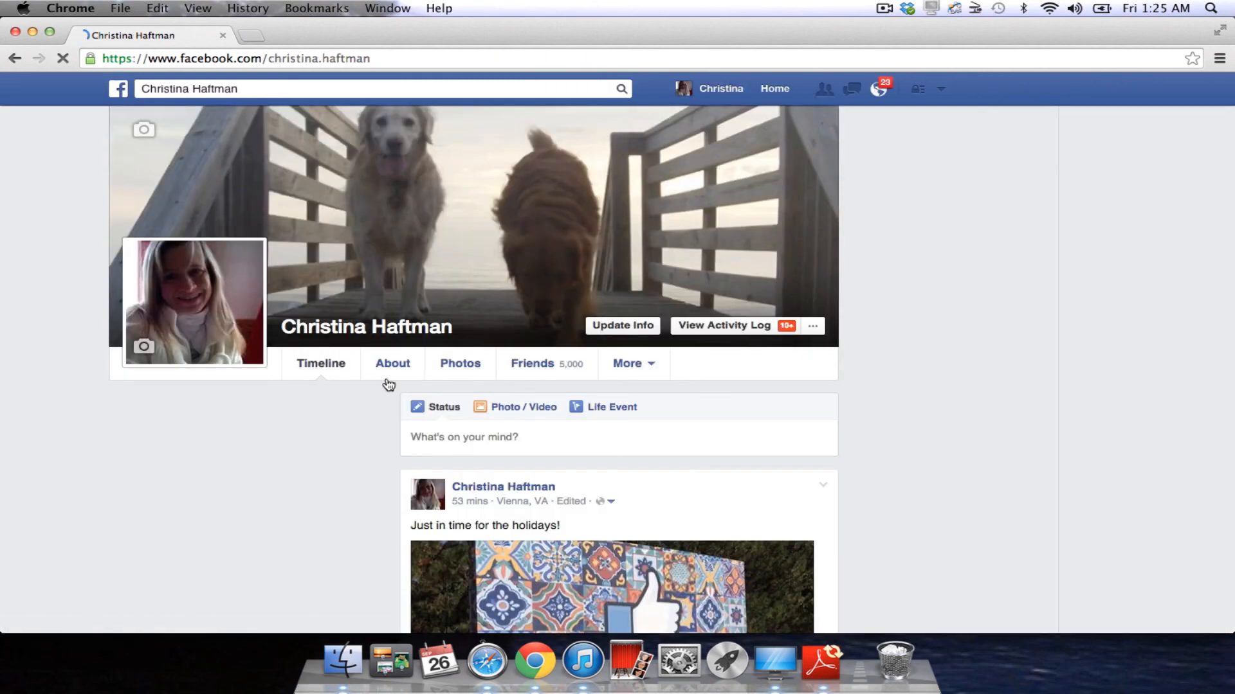
{"action": "left_click", "coordinate": [305, 449]}
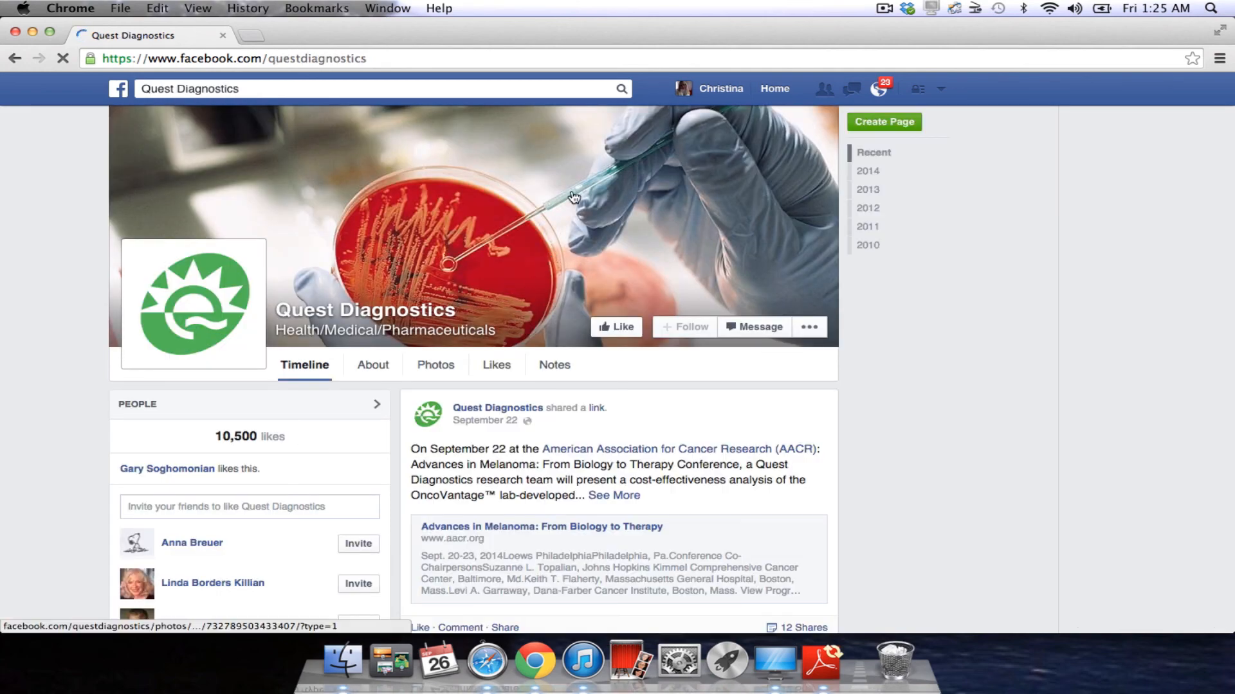
{"action": "left_click", "coordinate": [710, 96]}
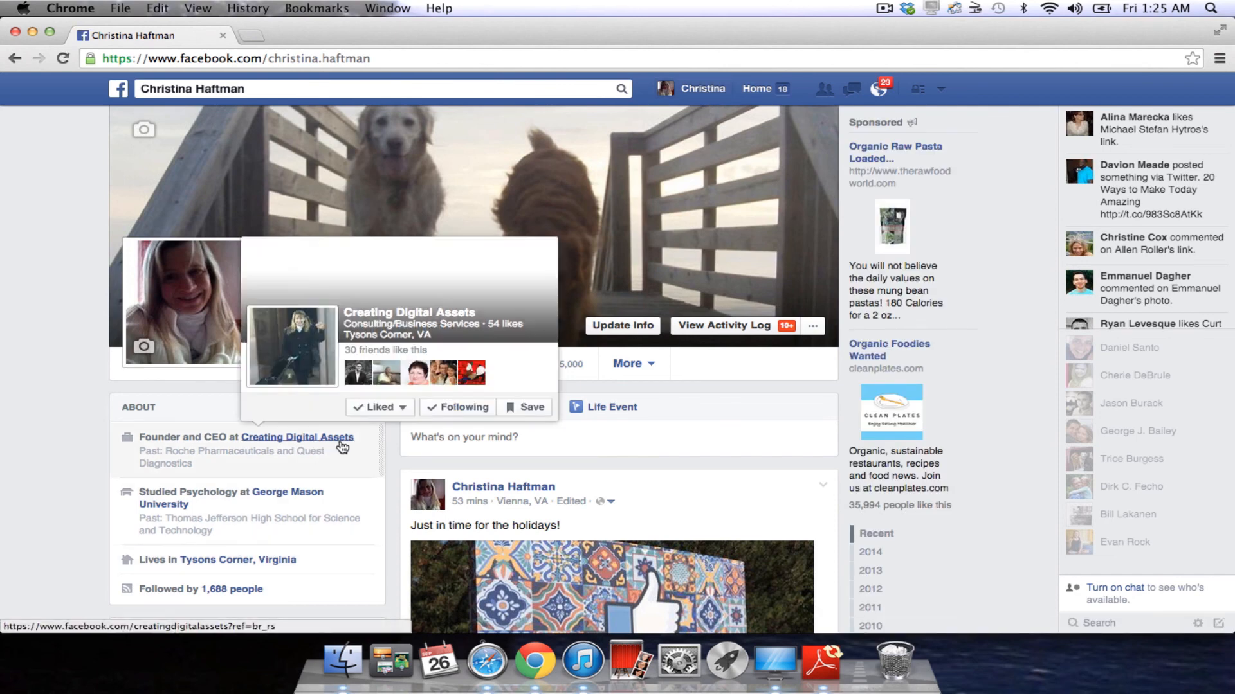
{"action": "left_click", "coordinate": [343, 444]}
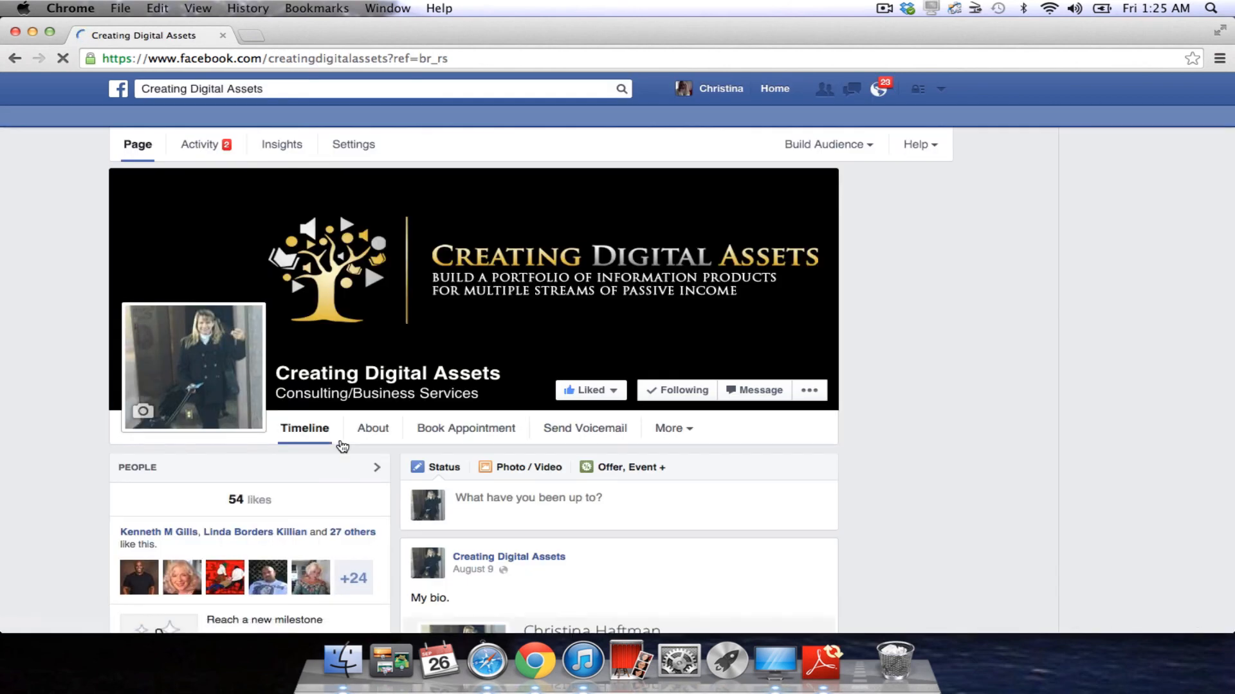